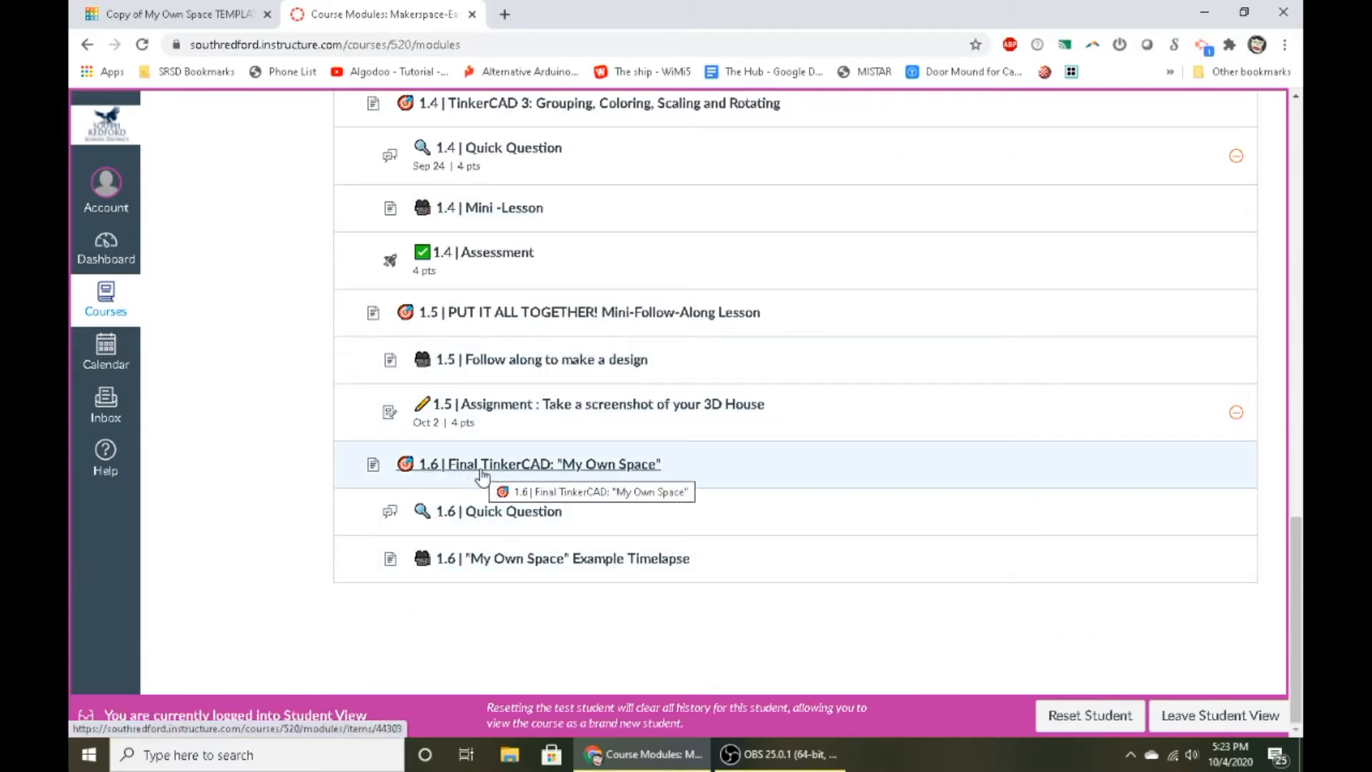
- Open the My Own Space TEMPLATE design for editing through the template link on the 1.6 Final TinkerCAD lesson page
{"action": "left_click", "coordinate": [525, 471]}
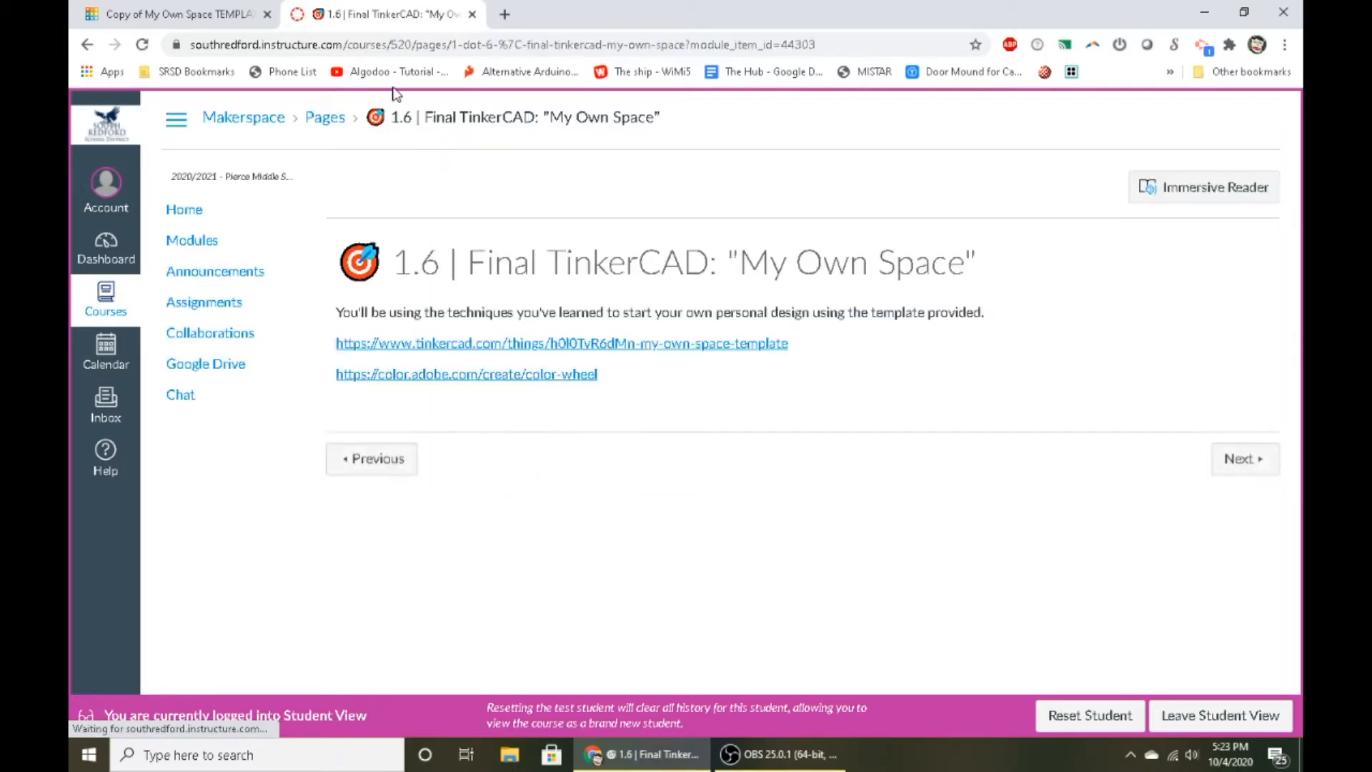
{"action": "left_click", "coordinate": [482, 346]}
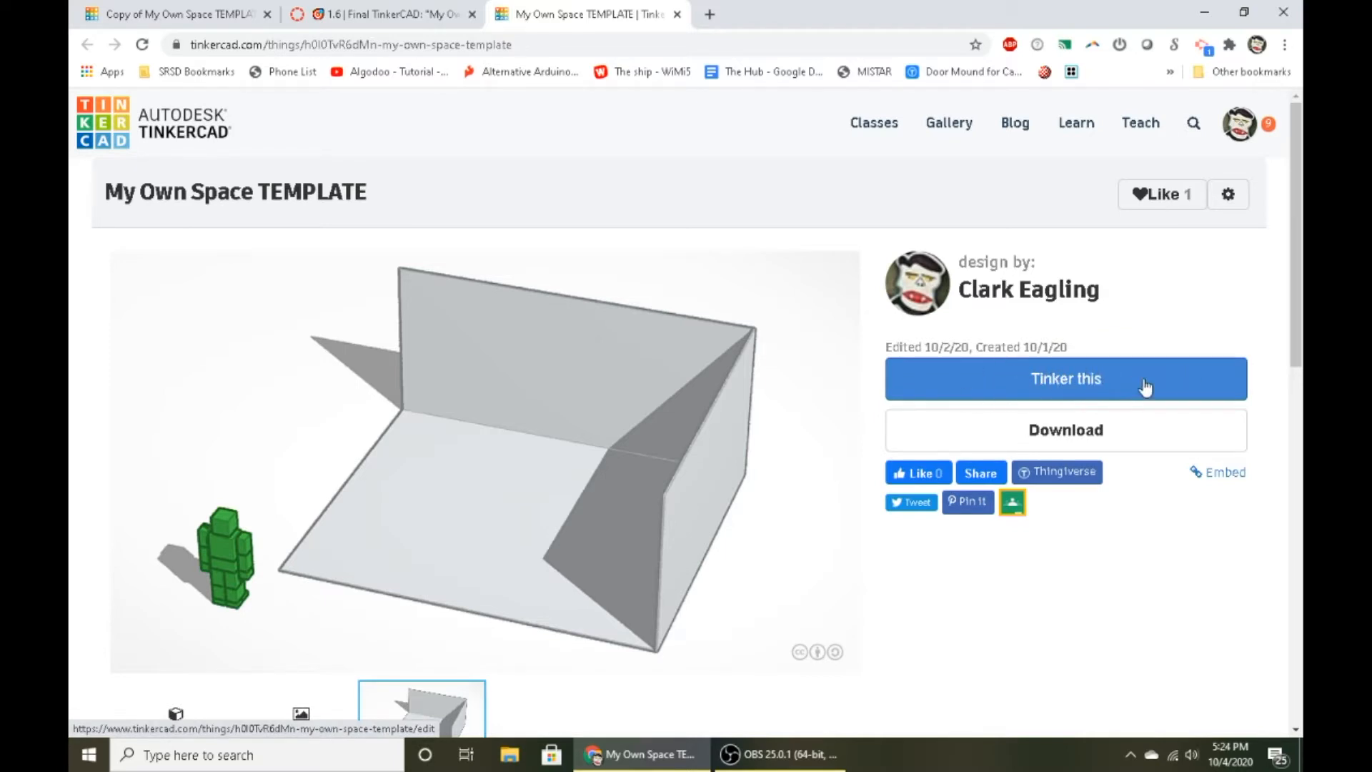
{"action": "left_click", "coordinate": [1055, 383]}
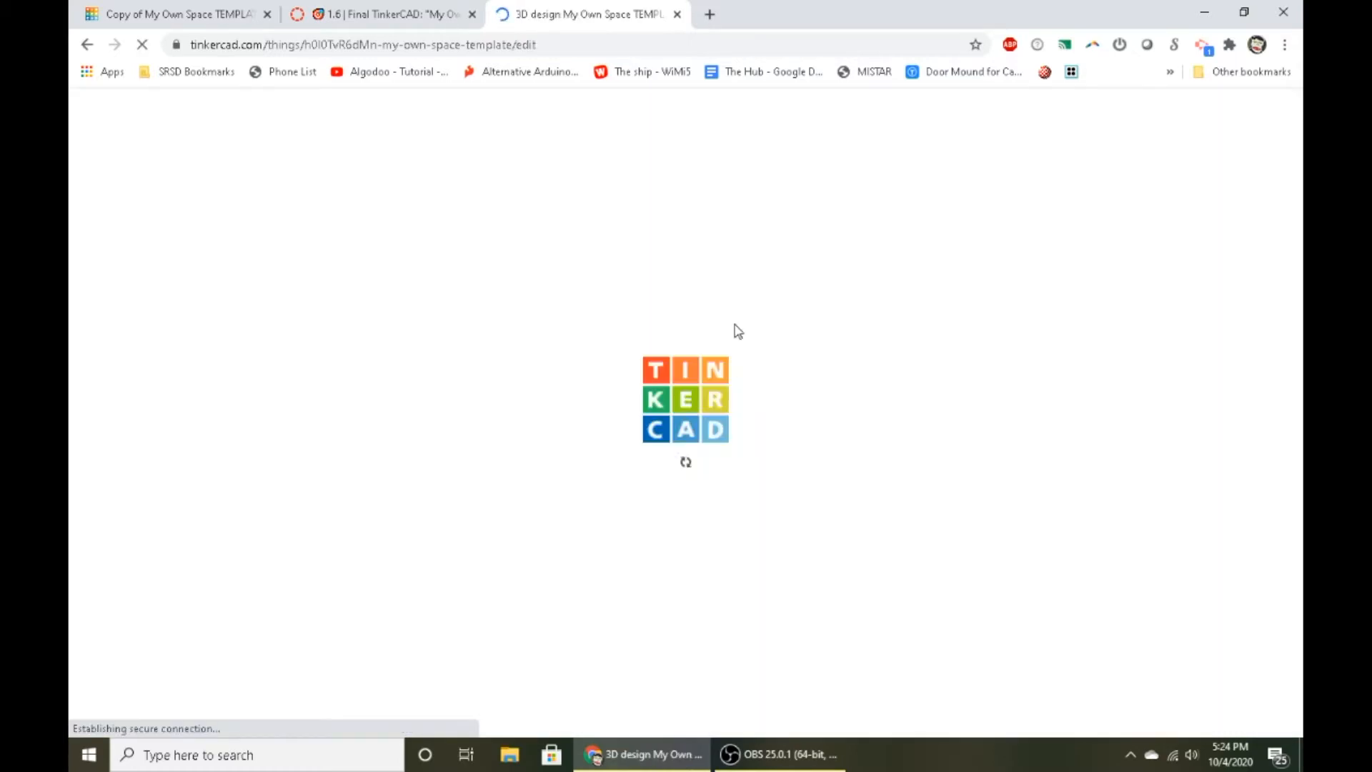
- Open the Adobe color wheel link from the lesson page and place the design's browser tab ahead of it
{"action": "left_click", "coordinate": [424, 12]}
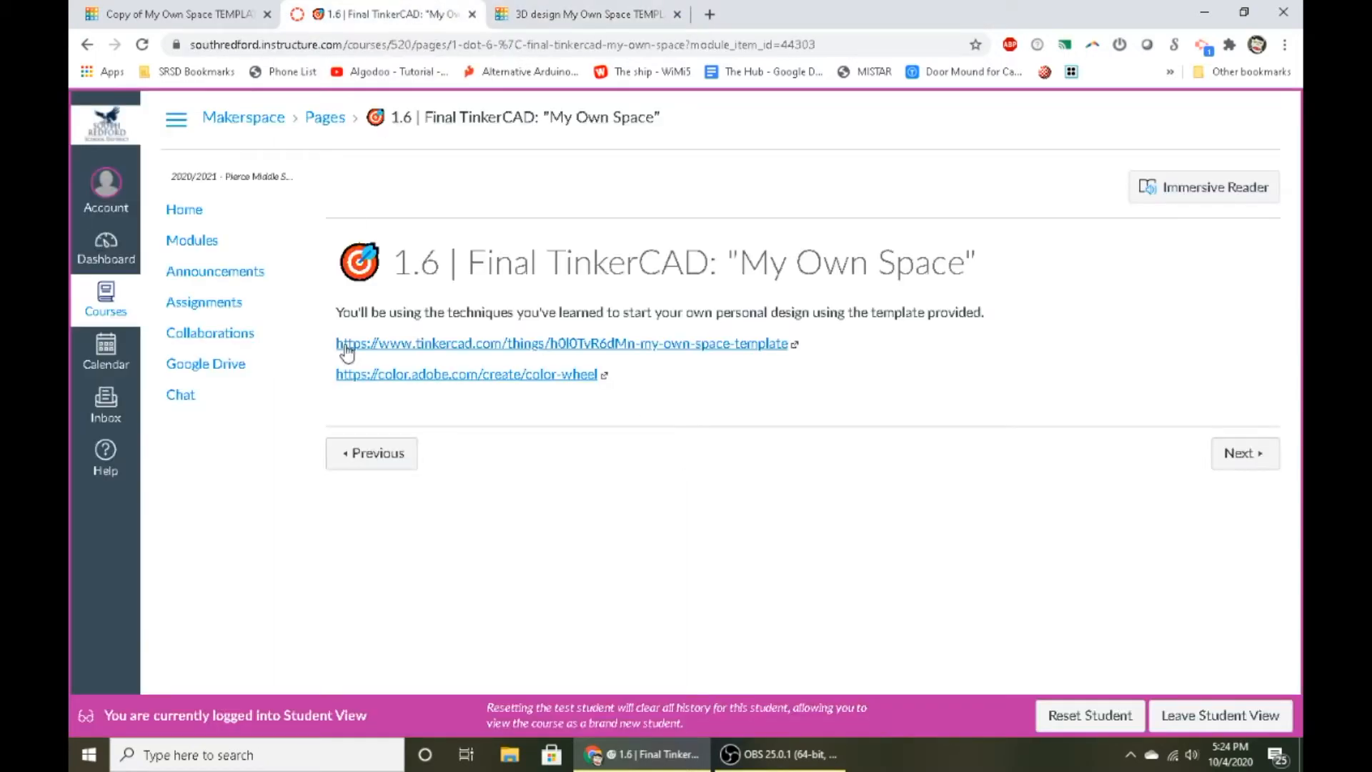
{"action": "left_click", "coordinate": [377, 376]}
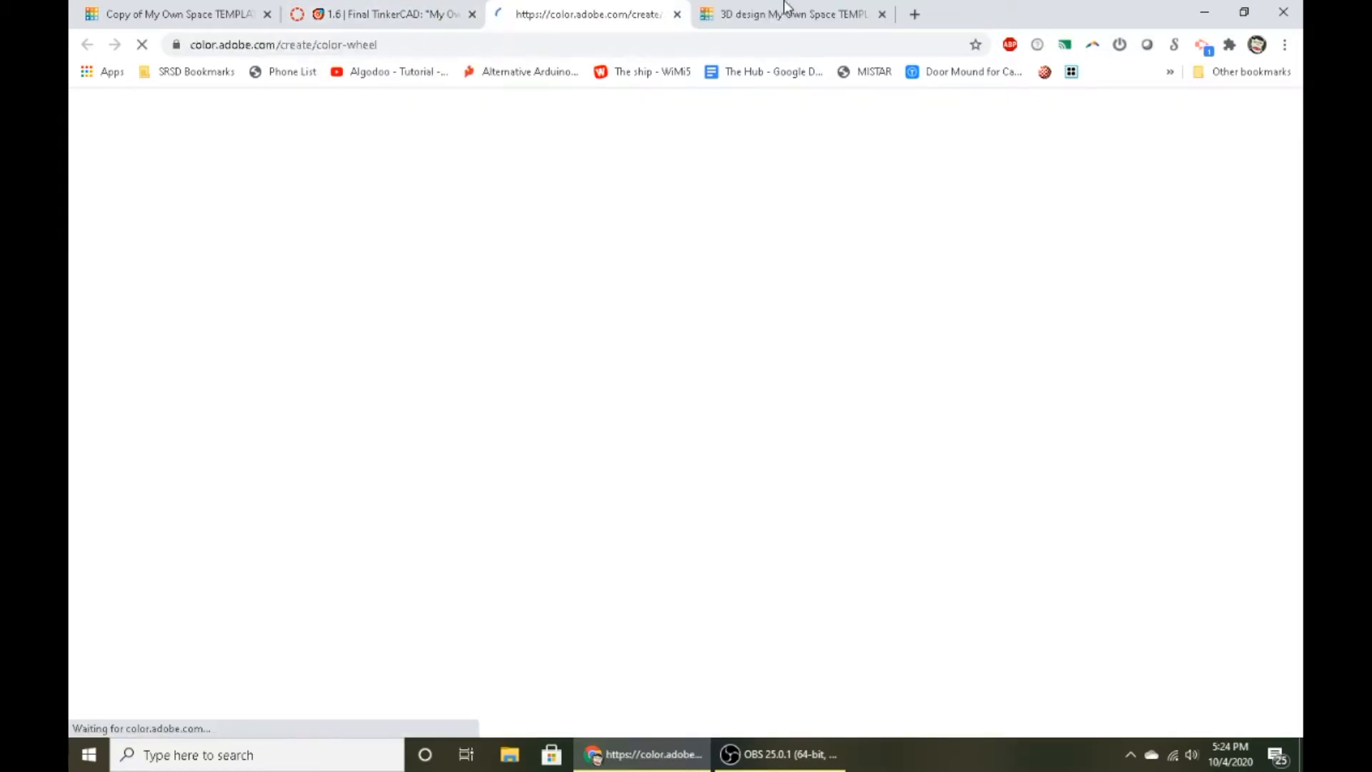
{"action": "left_click_drag", "start_coordinate": [786, 6], "coordinate": [586, 10]}
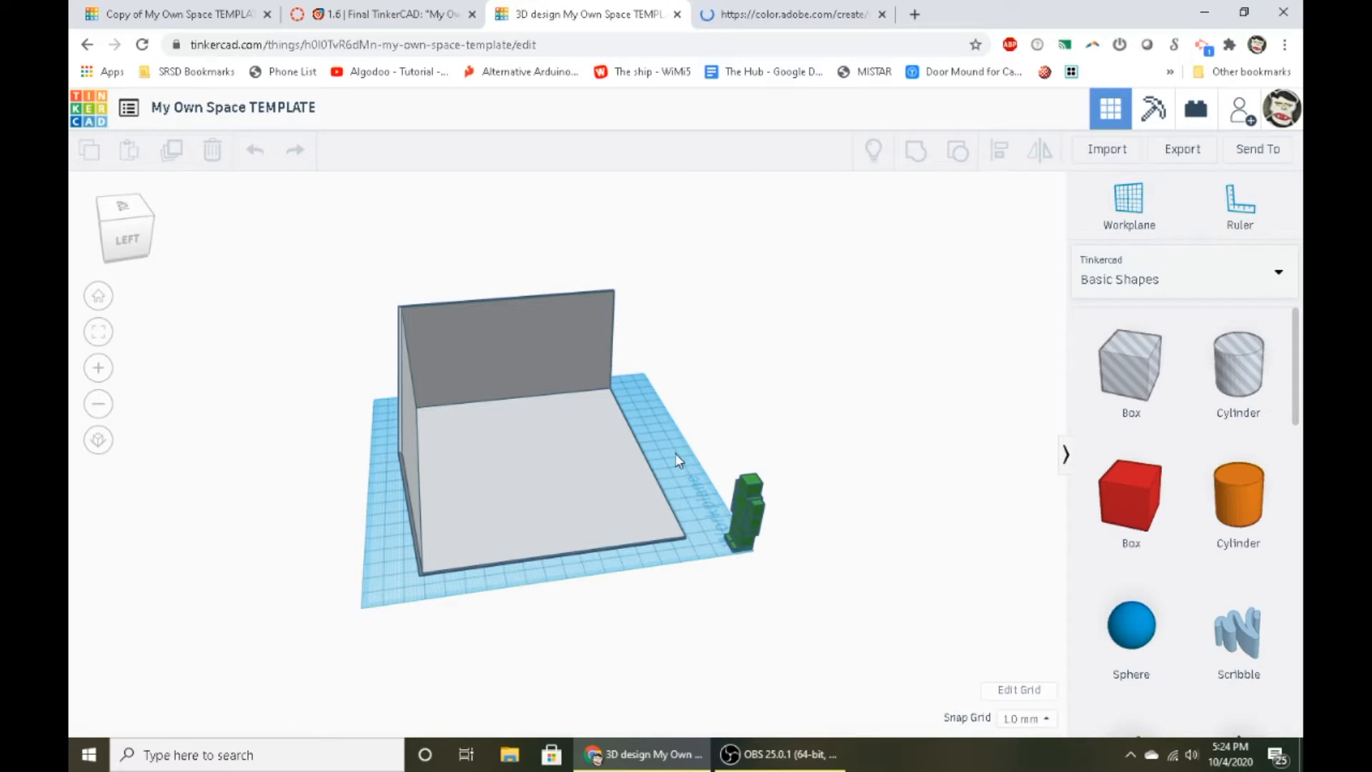
- Examine the template's empty room with its floor, two walls and the green figure beside it
{"action": "left_click", "coordinate": [97, 300]}
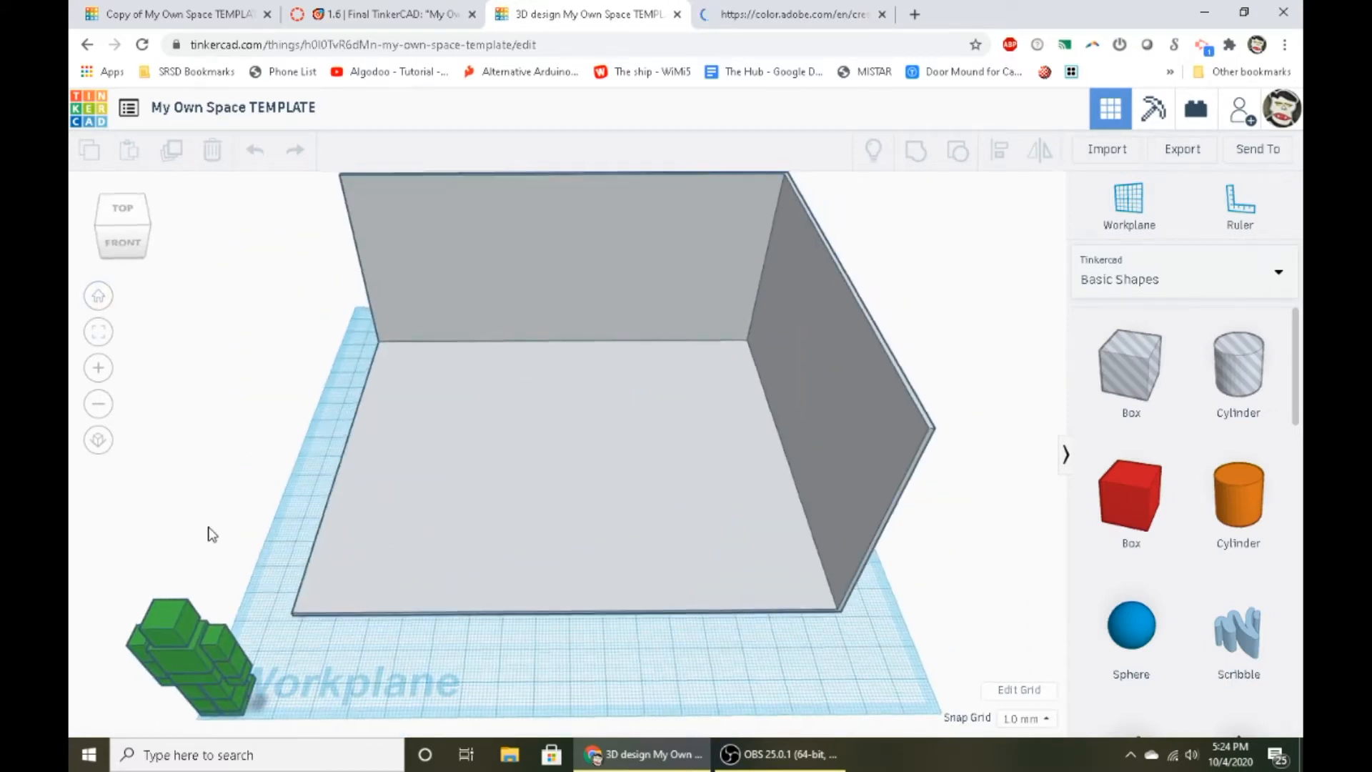
{"action": "right_click_drag", "start_coordinate": [306, 459], "coordinate": [221, 498]}
{"action": "scroll", "coordinate": [495, 329], "scroll_direction": "up", "scroll_amount": 1}
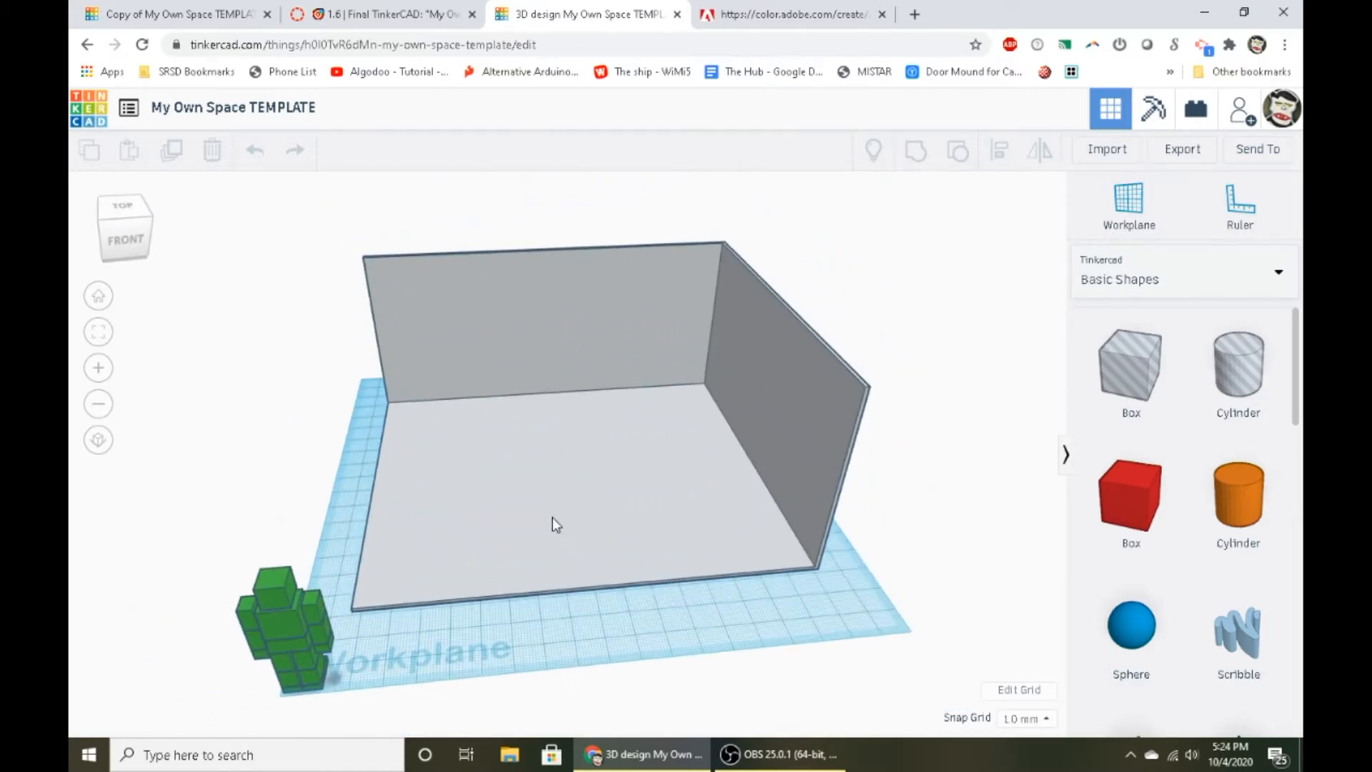
{"action": "right_click_drag", "start_coordinate": [553, 524], "coordinate": [789, 547]}
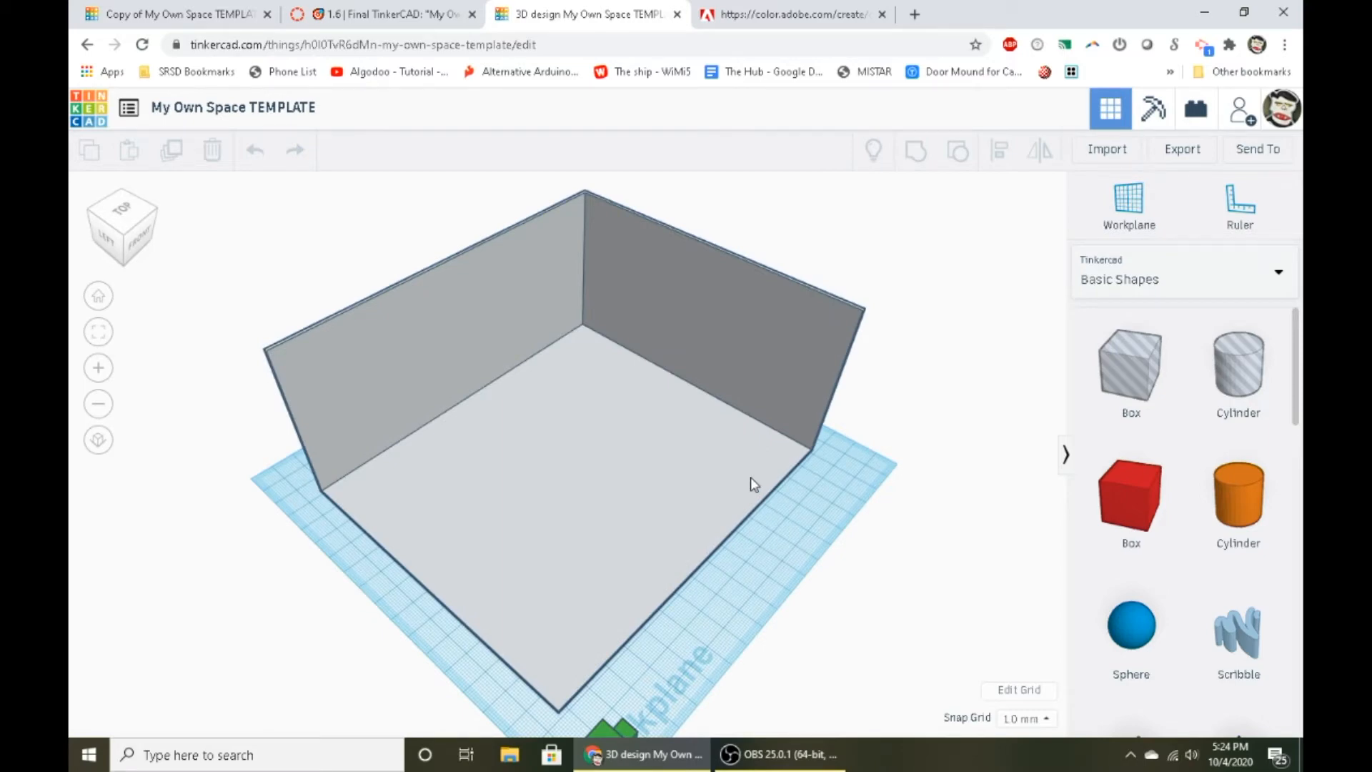
{"action": "right_click_drag", "start_coordinate": [729, 539], "coordinate": [639, 513]}
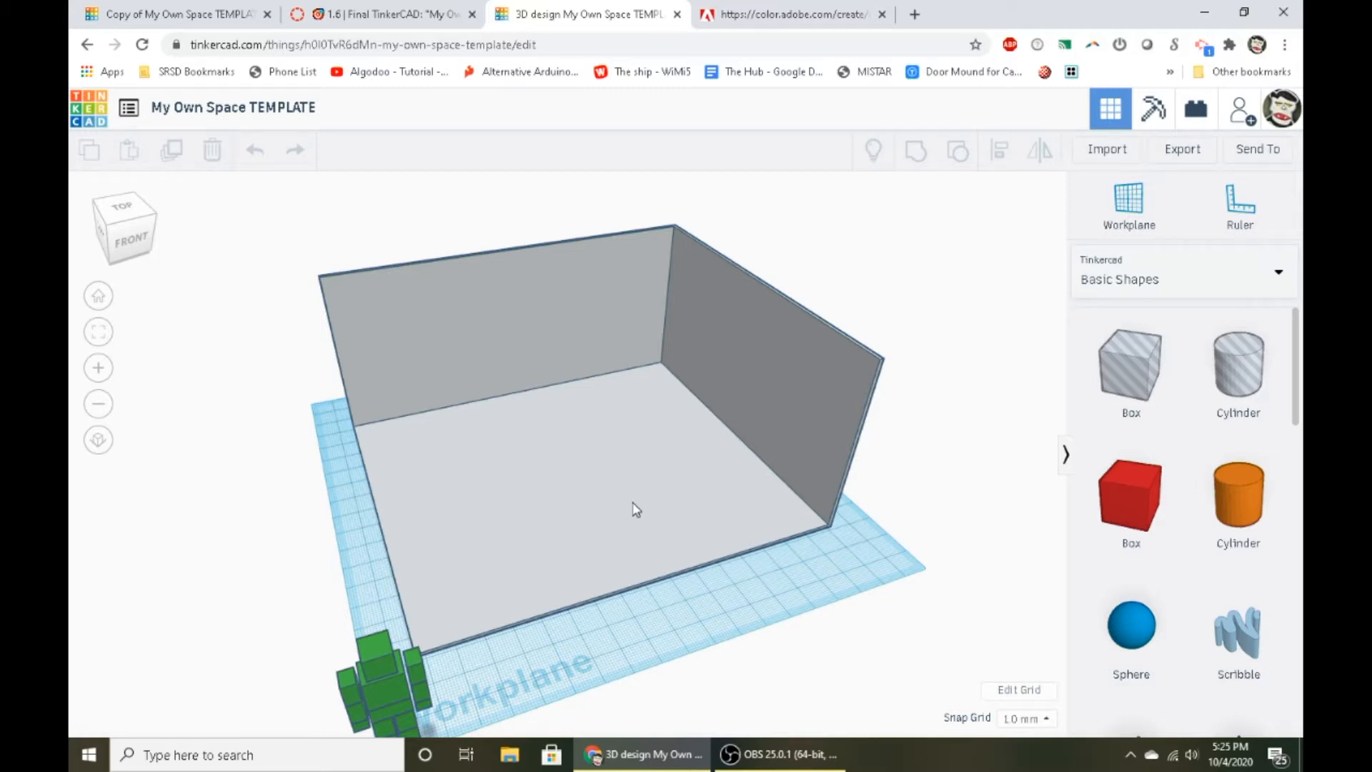
{"action": "right_click_drag", "start_coordinate": [636, 509], "coordinate": [422, 431]}
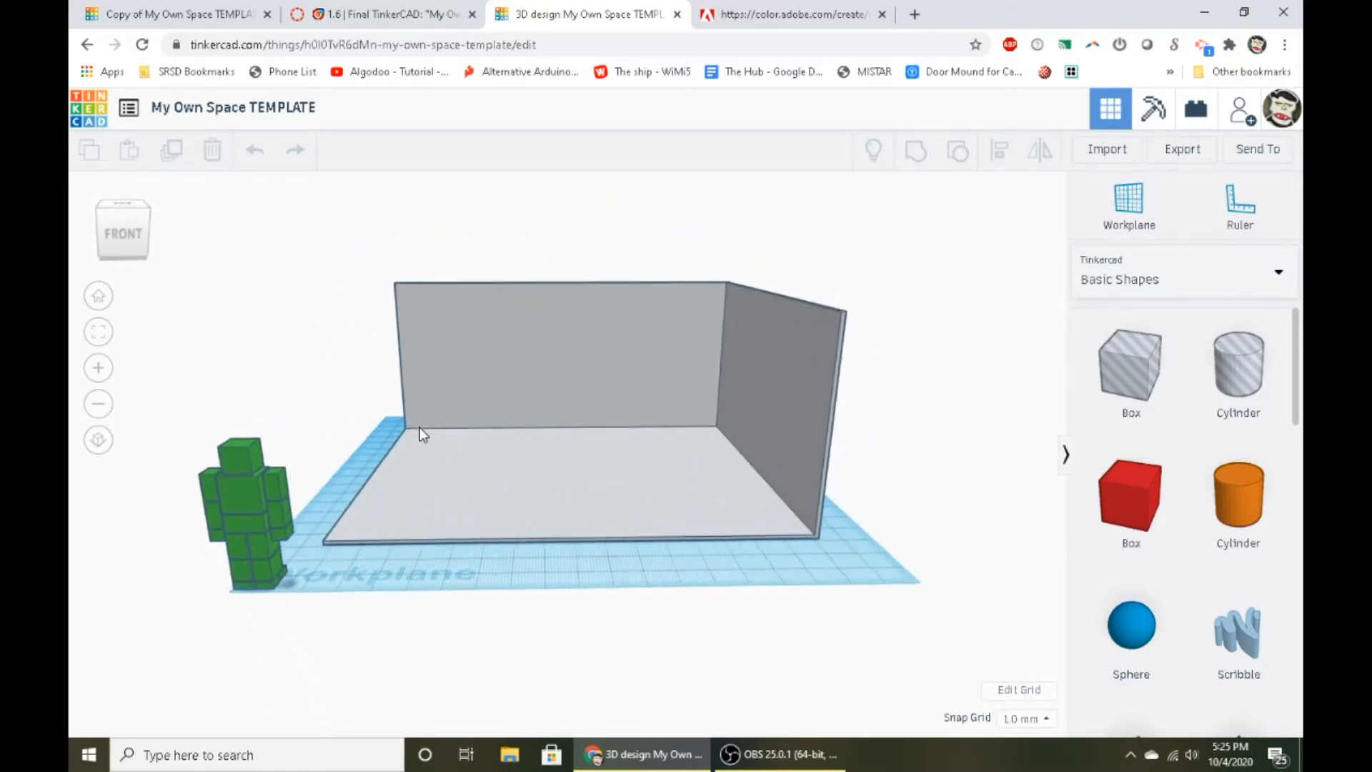
- Search the web for "unity3d", look through the Unity home page, and close it
{"action": "left_click", "coordinate": [915, 14]}
{"action": "type", "text": "unity3d"}
{"action": "key", "text": "Return"}
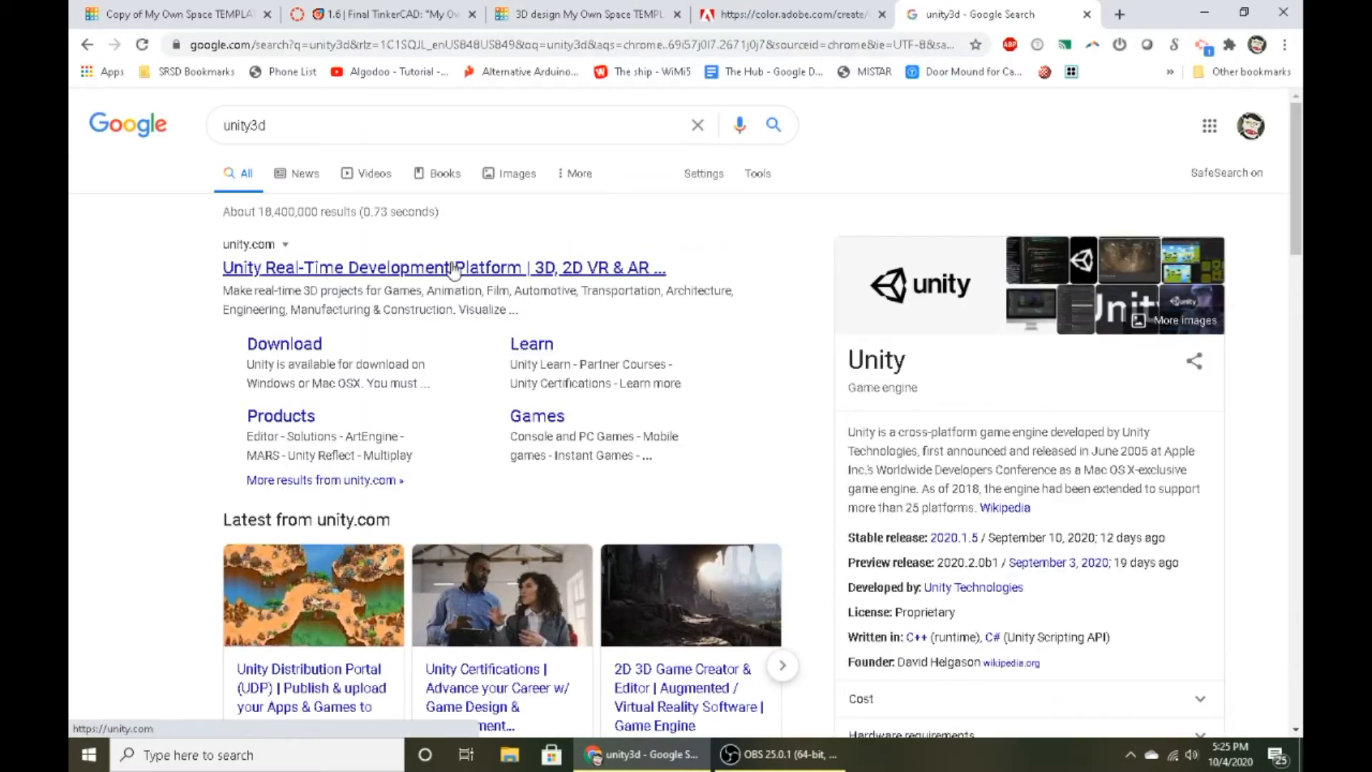
{"action": "left_click", "coordinate": [453, 268]}
{"action": "scroll", "coordinate": [686, 257], "scroll_direction": "down", "scroll_amount": 2}
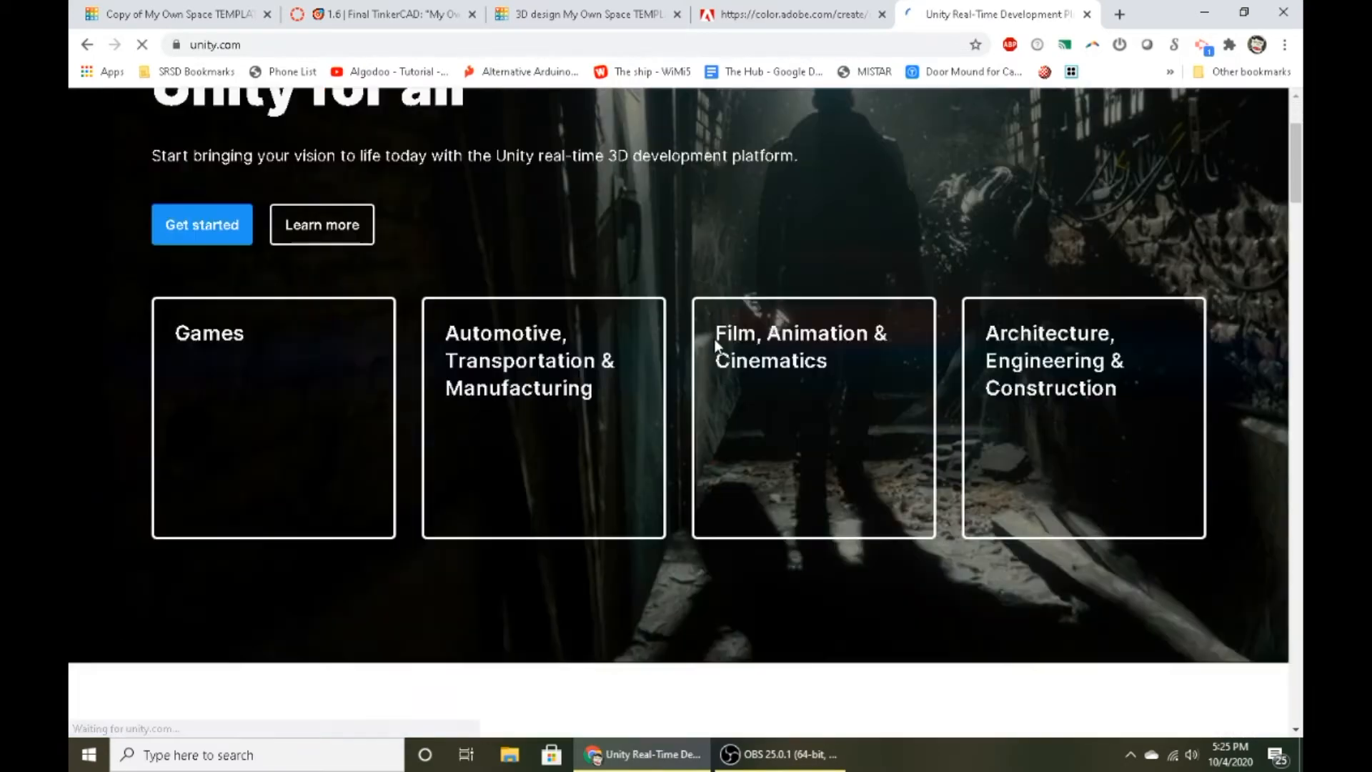
{"action": "scroll", "coordinate": [798, 270], "scroll_direction": "down", "scroll_amount": 2}
{"action": "scroll", "coordinate": [798, 270], "scroll_direction": "down", "scroll_amount": 4}
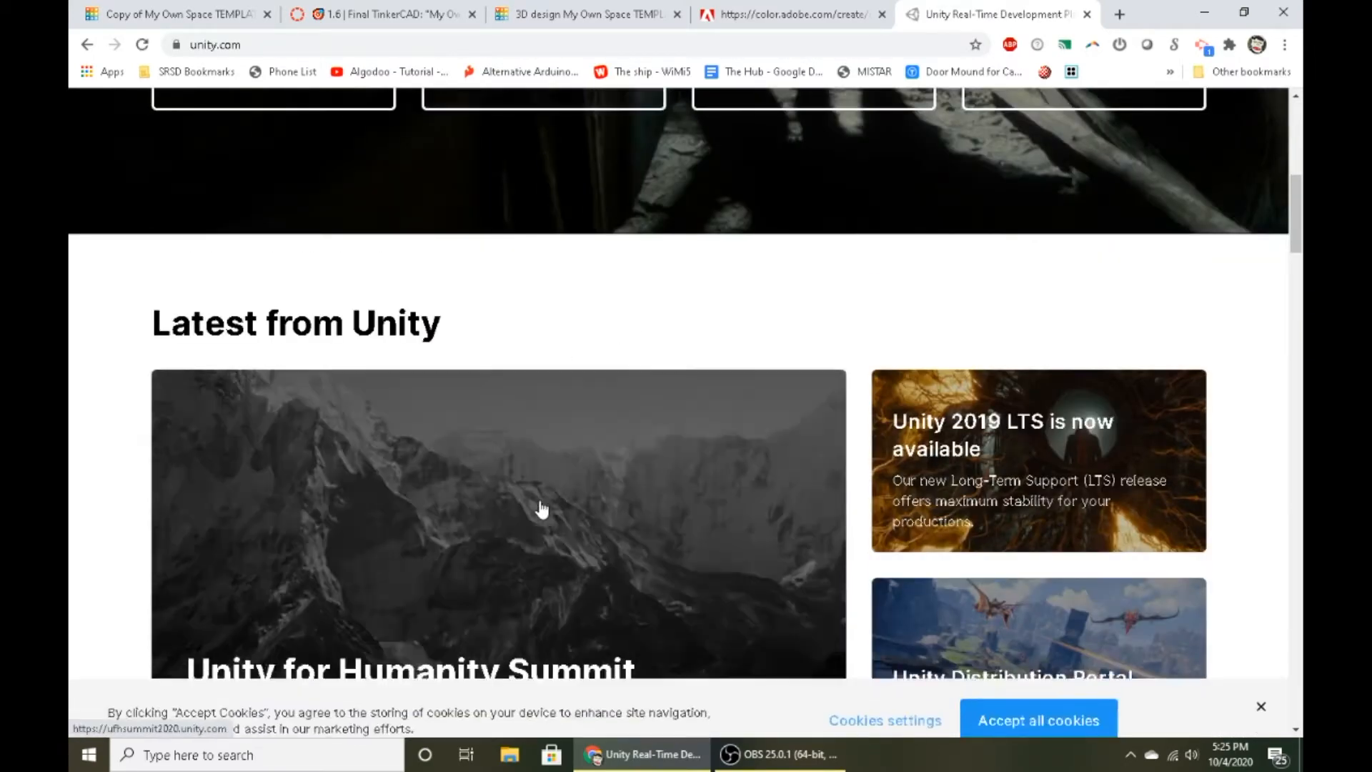
{"action": "scroll", "coordinate": [542, 508], "scroll_direction": "down", "scroll_amount": 10}
{"action": "scroll", "coordinate": [624, 405], "scroll_direction": "down", "scroll_amount": 15}
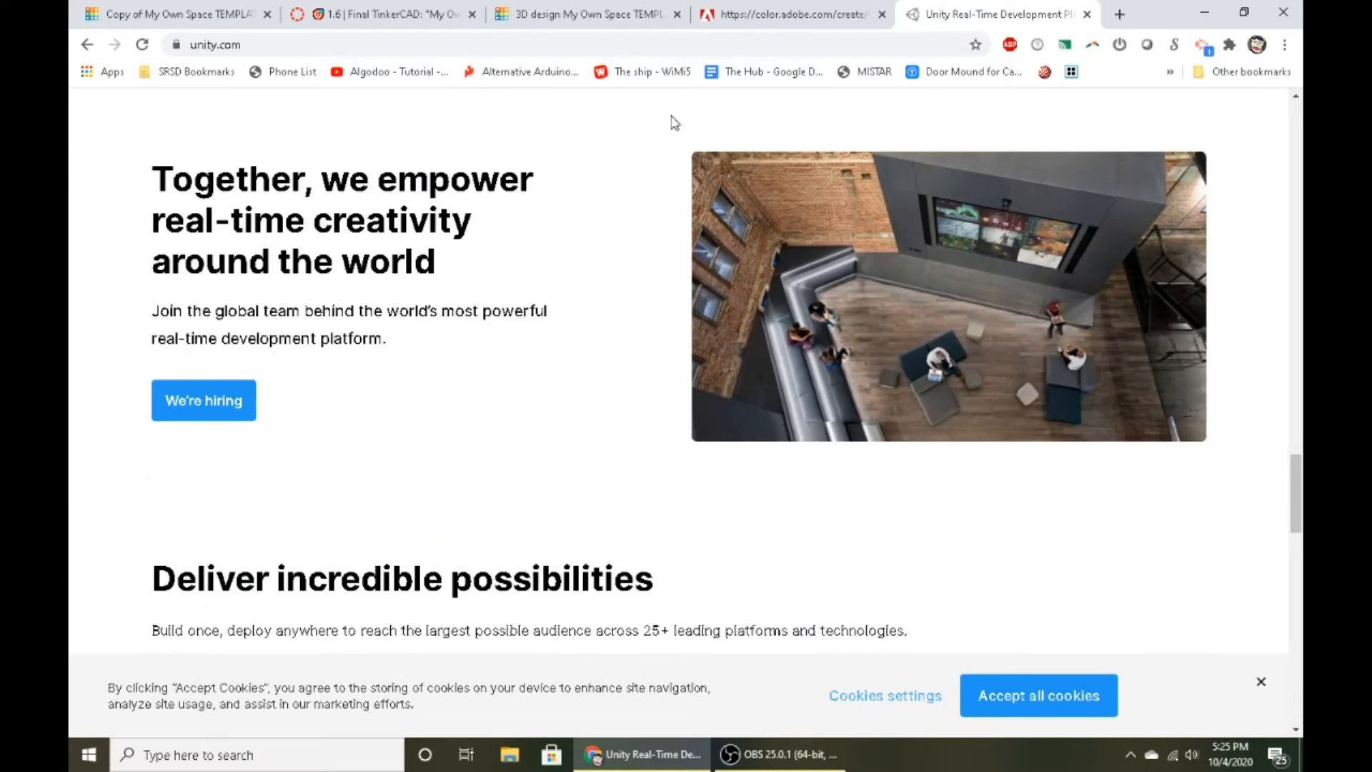
{"action": "scroll", "coordinate": [947, 321], "scroll_direction": "down", "scroll_amount": 10}
{"action": "scroll", "coordinate": [958, 300], "scroll_direction": "up", "scroll_amount": 18}
{"action": "scroll", "coordinate": [961, 273], "scroll_direction": "up", "scroll_amount": 5}
{"action": "key", "text": "ctrl+w"}
- Select the locked room shape and examine its floor and walls from several sides
{"action": "left_click", "coordinate": [613, 450]}
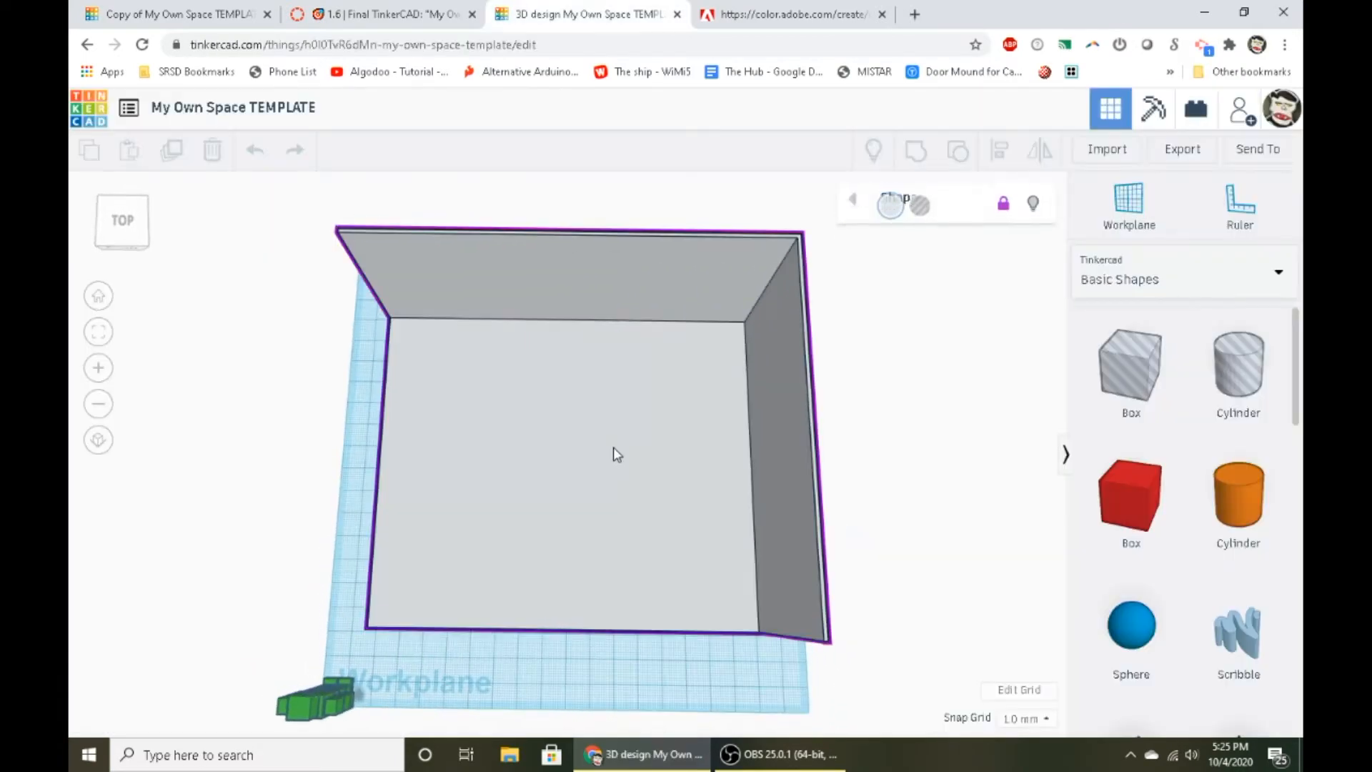
{"action": "right_click_drag", "start_coordinate": [613, 378], "coordinate": [610, 365]}
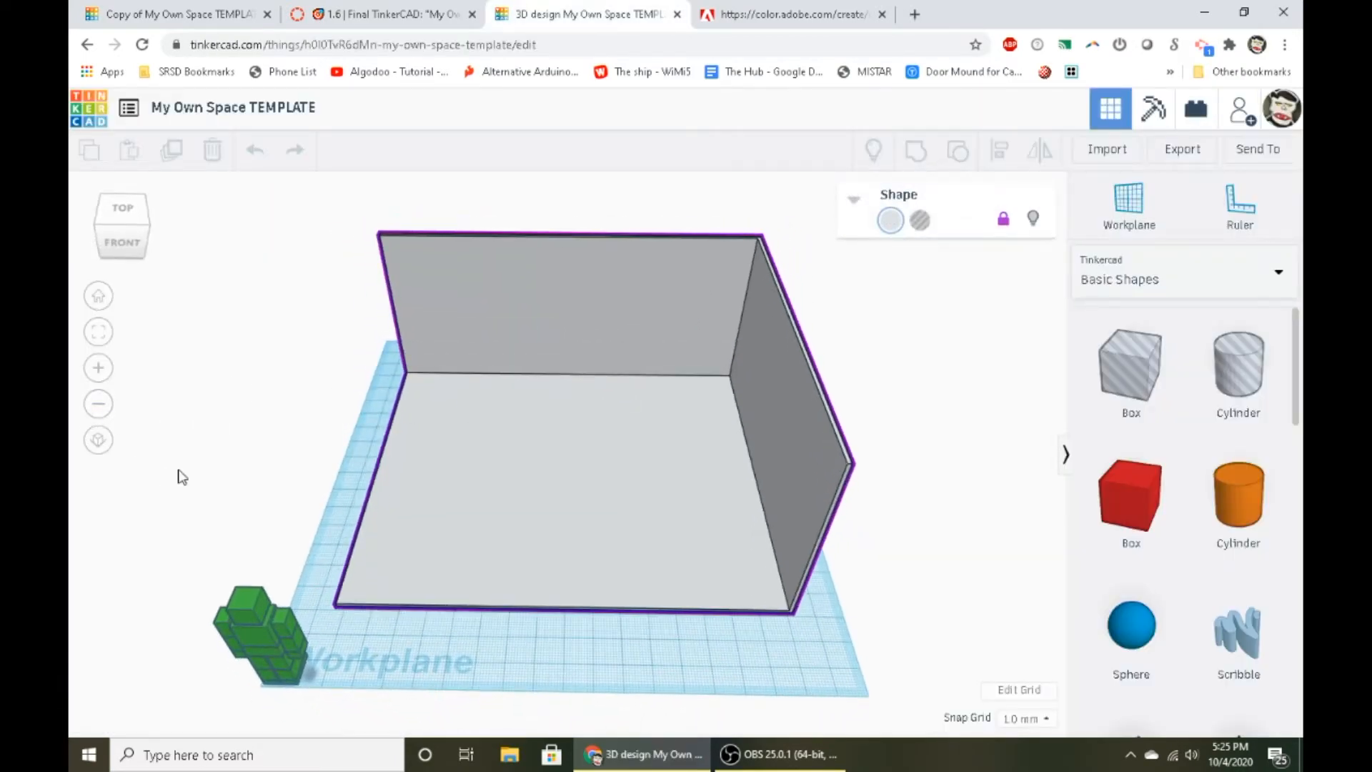
{"action": "scroll", "coordinate": [469, 438], "scroll_direction": "down", "scroll_amount": 3}
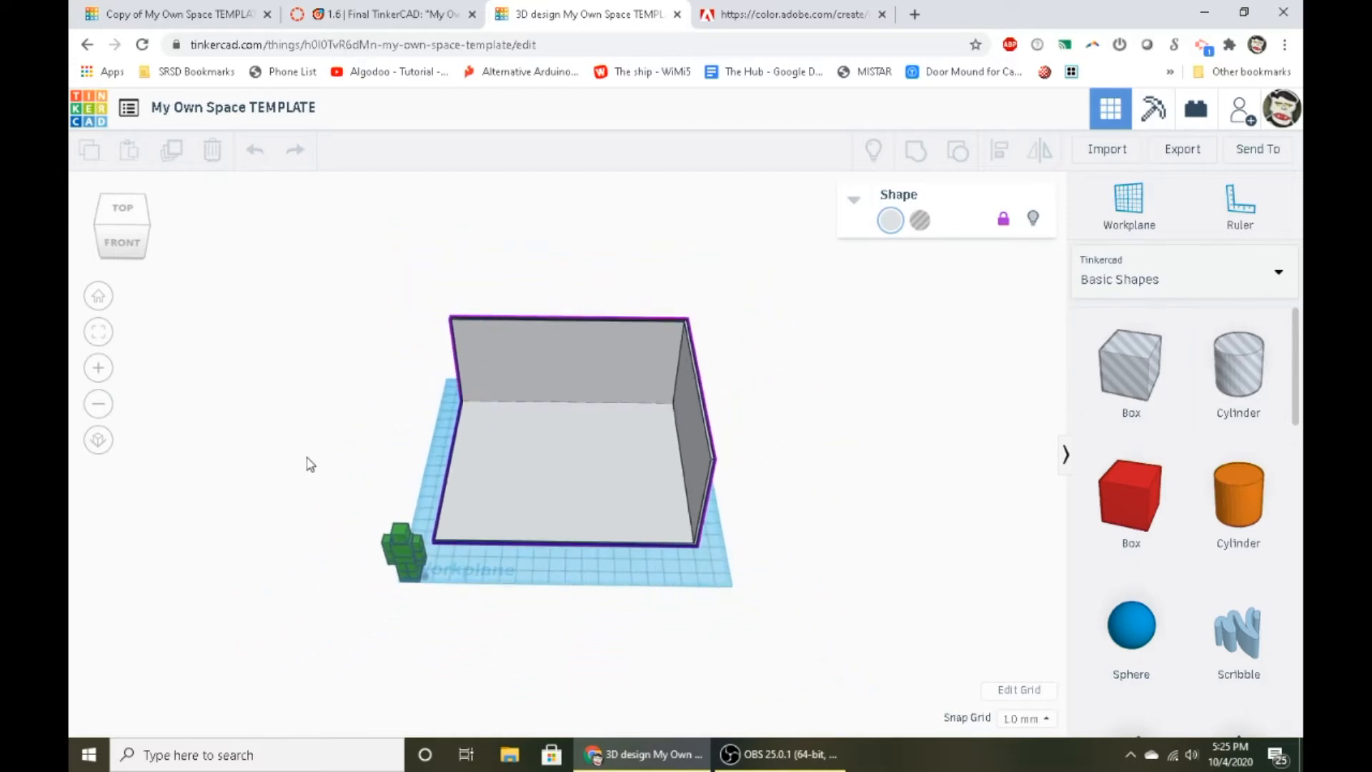
{"action": "right_click_drag", "start_coordinate": [989, 508], "coordinate": [426, 427]}
{"action": "scroll", "coordinate": [771, 537], "scroll_direction": "up", "scroll_amount": 5}
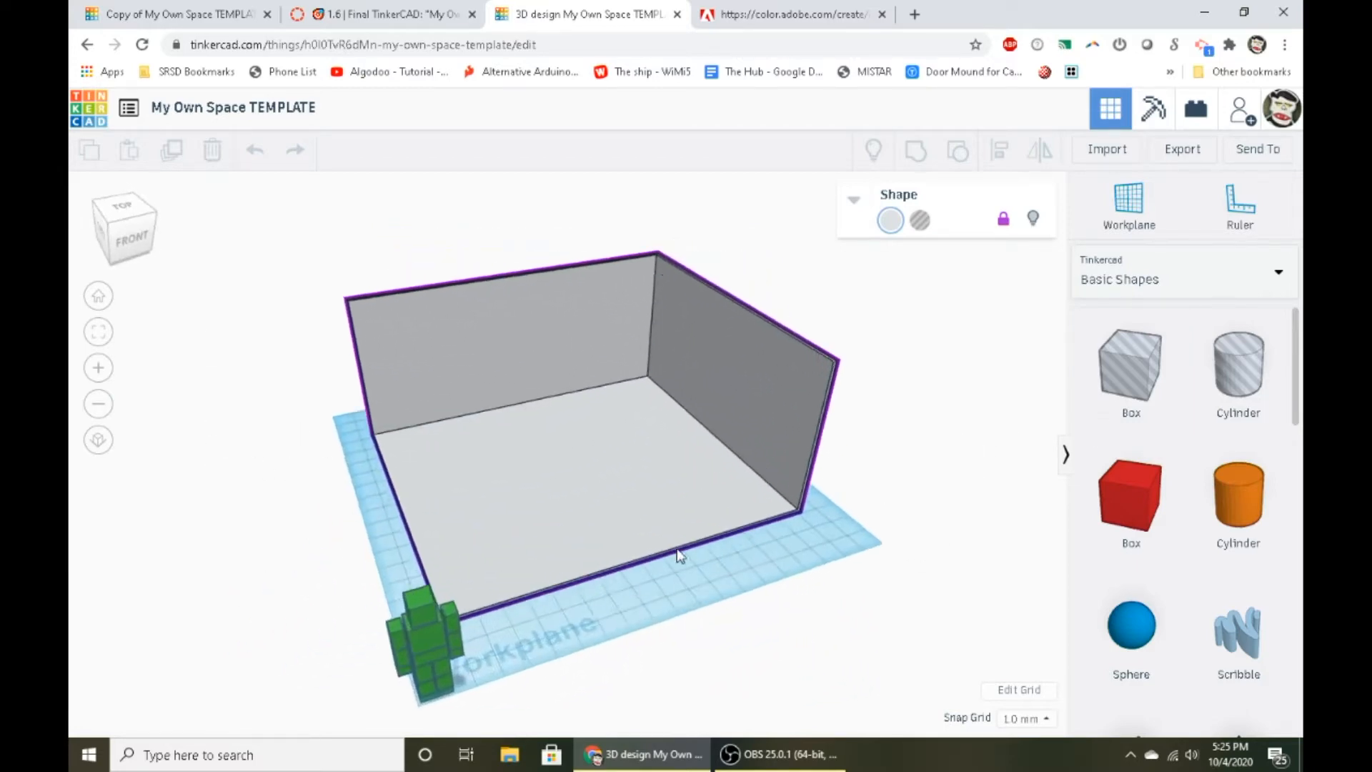
{"action": "right_click_drag", "start_coordinate": [677, 553], "coordinate": [787, 511]}
{"action": "scroll", "coordinate": [698, 447], "scroll_direction": "up", "scroll_amount": 5}
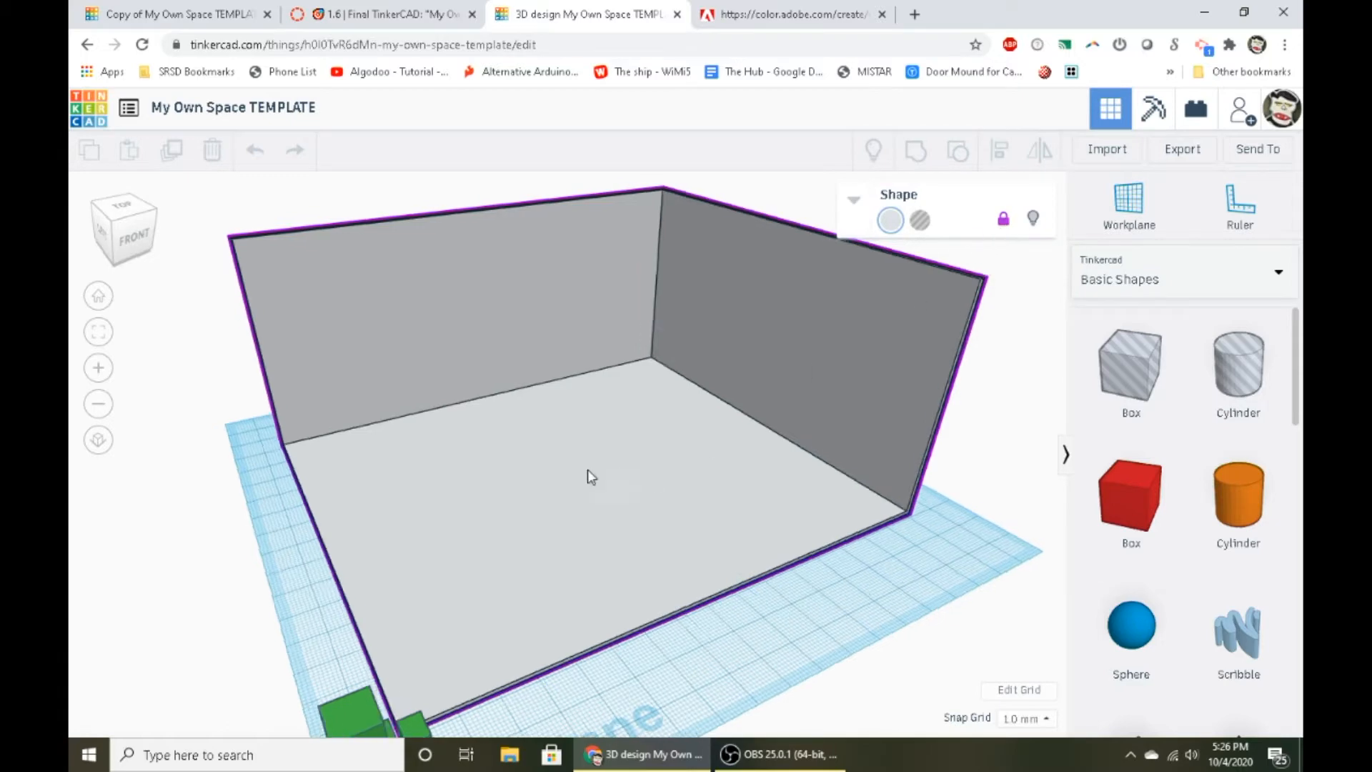
{"action": "right_click_drag", "start_coordinate": [587, 469], "coordinate": [729, 439]}
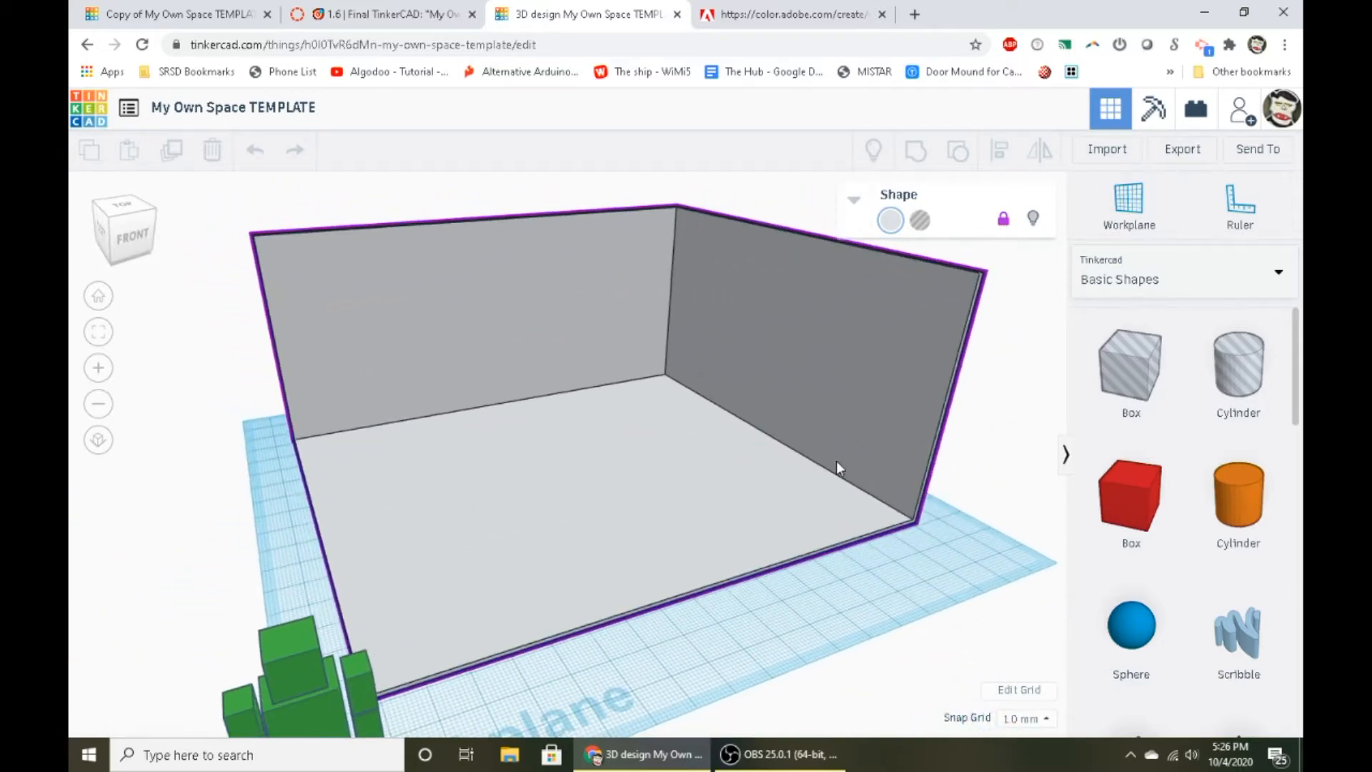
{"action": "right_click_drag", "start_coordinate": [743, 572], "coordinate": [509, 343]}
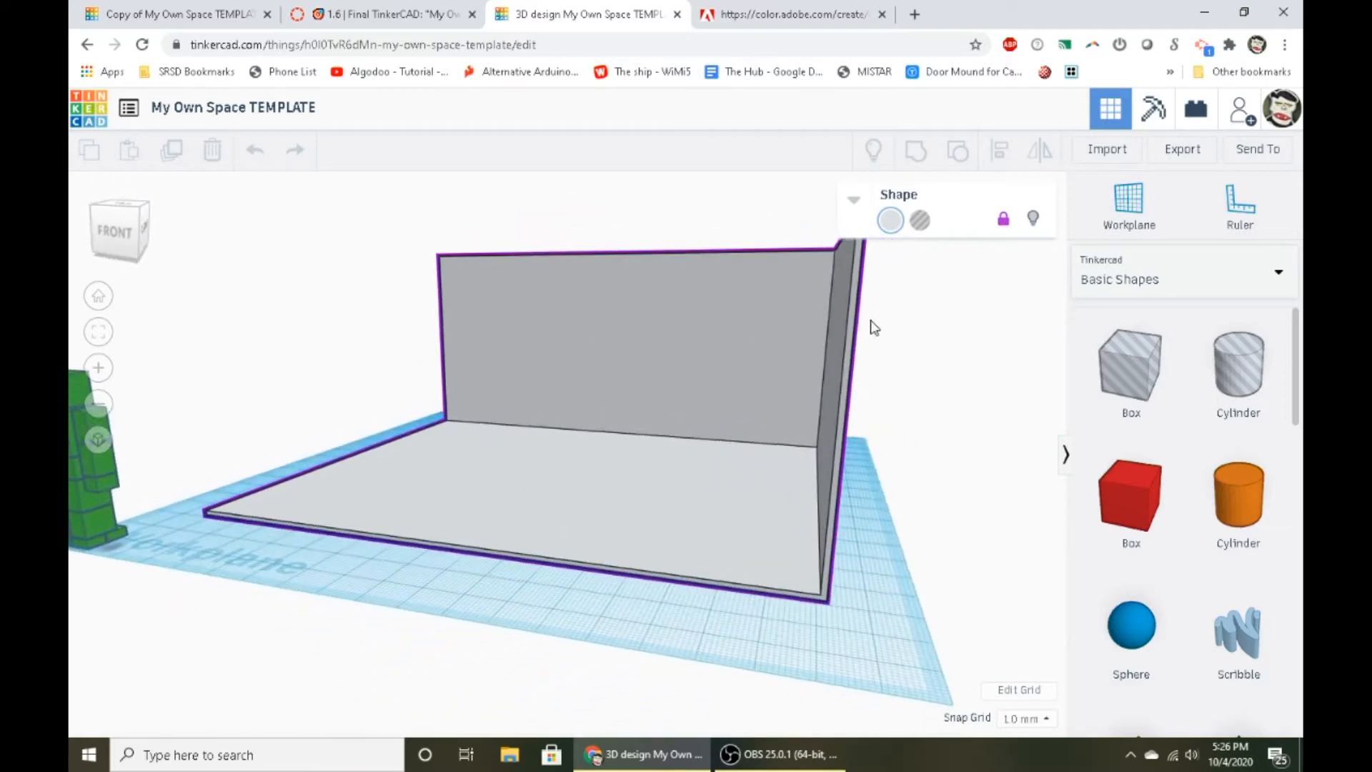
{"action": "right_click_drag", "start_coordinate": [836, 417], "coordinate": [986, 423]}
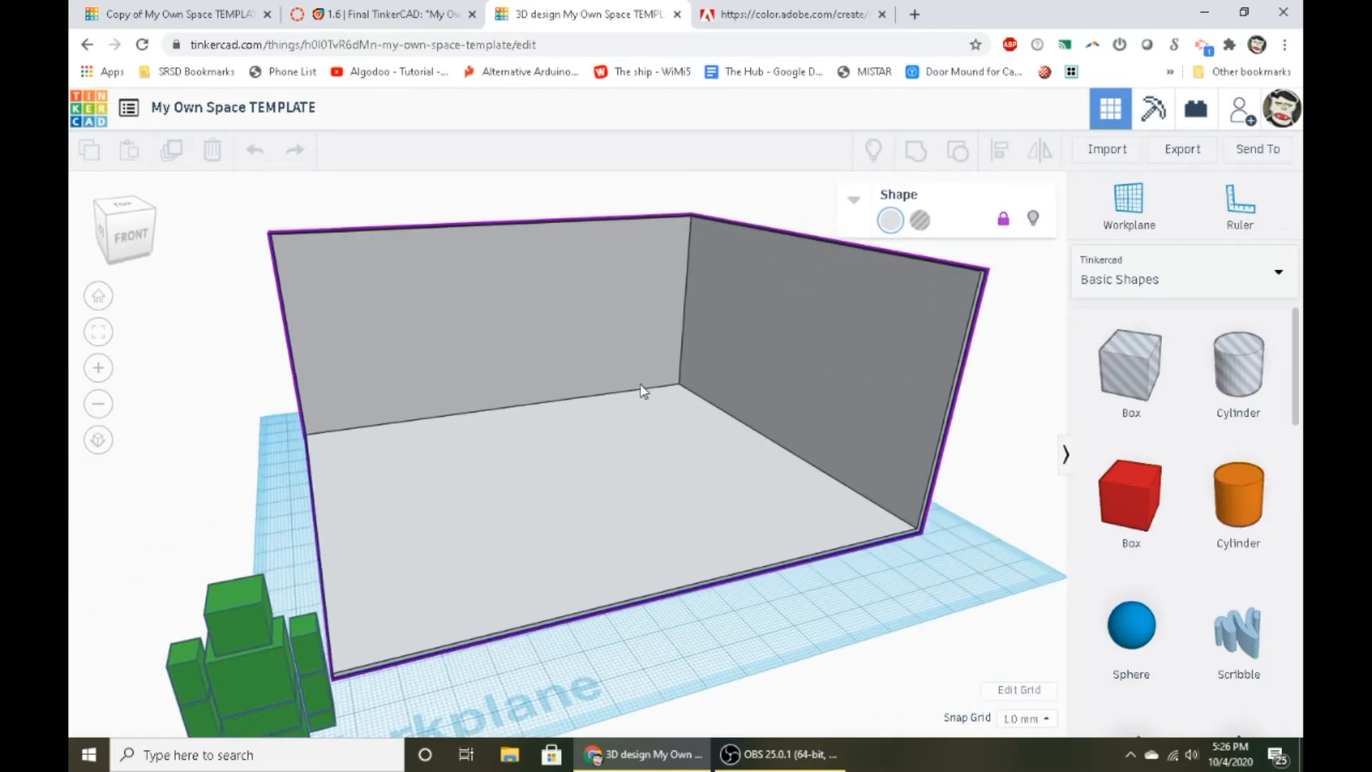
{"action": "right_click_drag", "start_coordinate": [721, 480], "coordinate": [758, 425]}
{"action": "scroll", "coordinate": [761, 422], "scroll_direction": "down", "scroll_amount": 3}
- View the color presets for the room shape, and select the green figure for a closer look at its size
{"action": "left_click", "coordinate": [890, 220]}
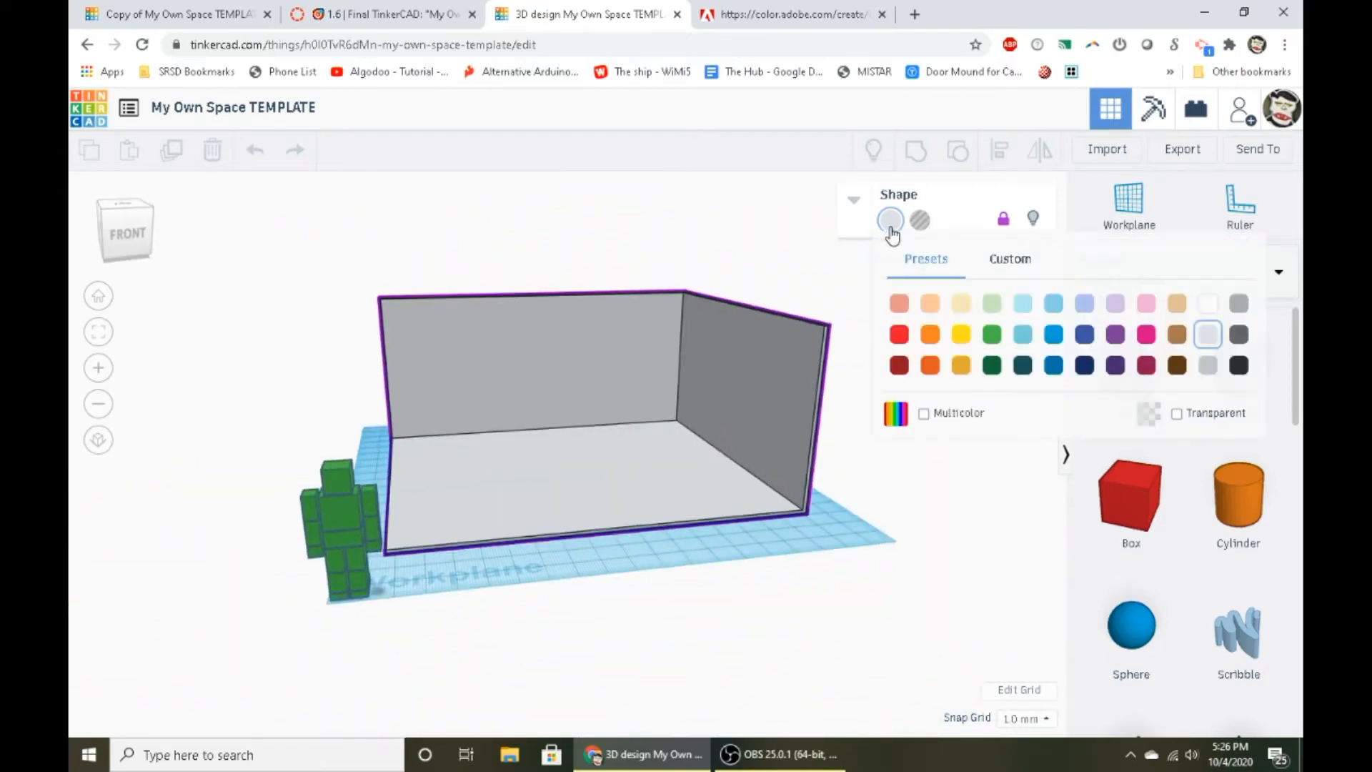
{"action": "left_click", "coordinate": [683, 654]}
{"action": "left_click", "coordinate": [348, 533]}
{"action": "scroll", "coordinate": [596, 586], "scroll_direction": "up", "scroll_amount": 5}
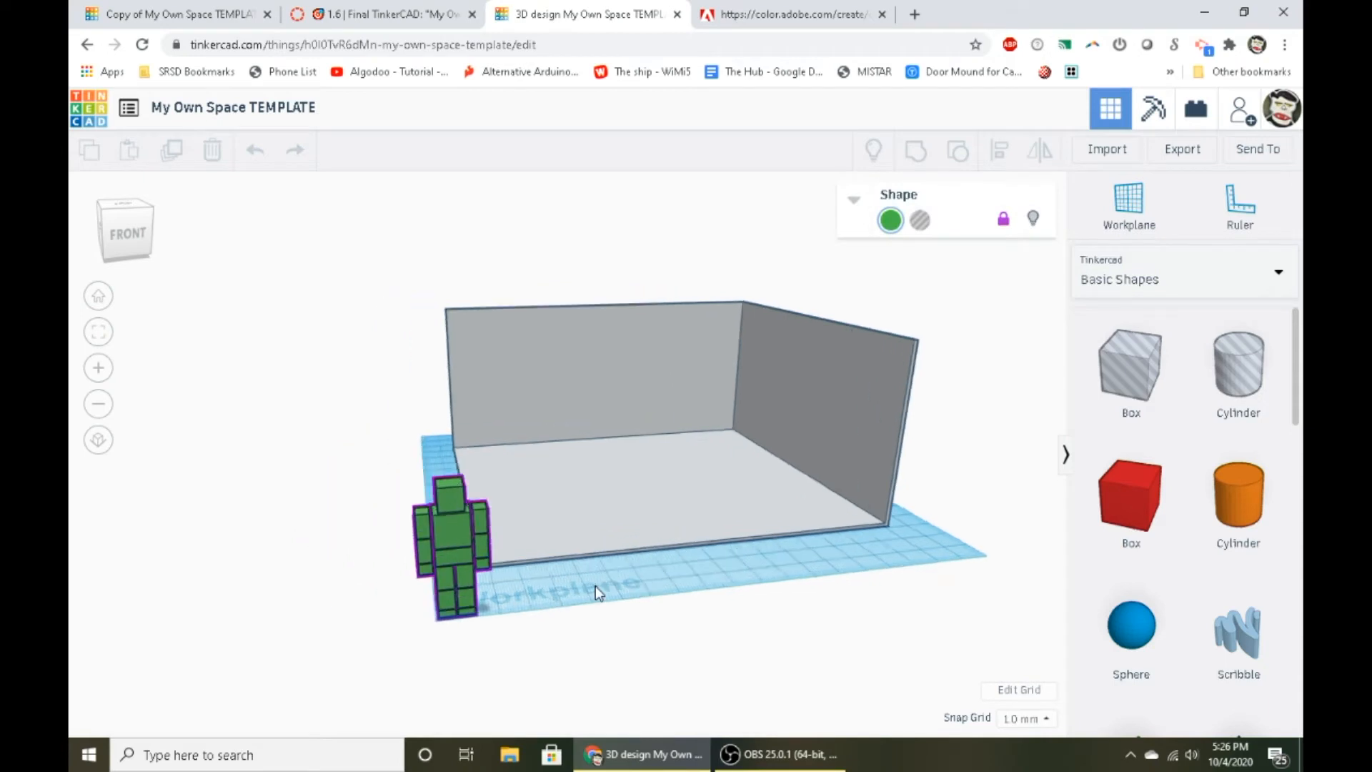
{"action": "middle_click_drag", "start_coordinate": [599, 587], "coordinate": [716, 471]}
{"action": "right_click_drag", "start_coordinate": [717, 472], "coordinate": [689, 486]}
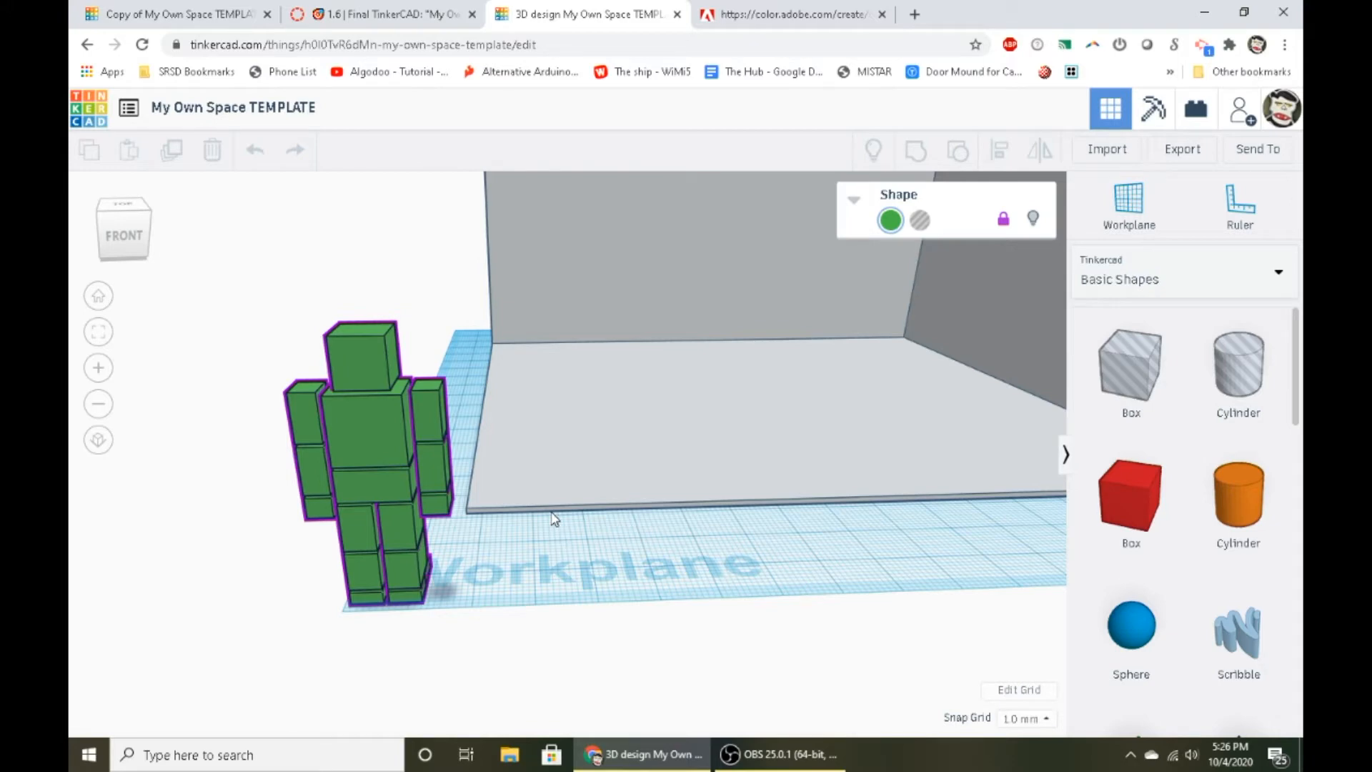
- Try out a long, low red box beside the green figure at the room's front edge, and delete it
{"action": "scroll", "coordinate": [554, 519], "scroll_direction": "down", "scroll_amount": 5}
{"action": "left_click_drag", "start_coordinate": [1093, 493], "coordinate": [550, 525]}
{"action": "right_click_drag", "start_coordinate": [571, 577], "coordinate": [593, 530]}
{"action": "mouse_move", "coordinate": [548, 503]}
{"action": "left_click_drag", "start_coordinate": [546, 518], "coordinate": [679, 531]}
{"action": "mouse_move", "coordinate": [580, 456]}
{"action": "left_mouse_down"}
{"action": "mouse_move", "coordinate": [630, 556]}
{"action": "mouse_move", "coordinate": [623, 499]}
{"action": "mouse_move", "coordinate": [576, 450]}
{"action": "left_mouse_up"}
{"action": "middle_click_drag", "start_coordinate": [654, 439], "coordinate": [428, 576]}
{"action": "scroll", "coordinate": [634, 474], "scroll_direction": "up", "scroll_amount": 3}
{"action": "scroll", "coordinate": [613, 594], "scroll_direction": "down", "scroll_amount": 4}
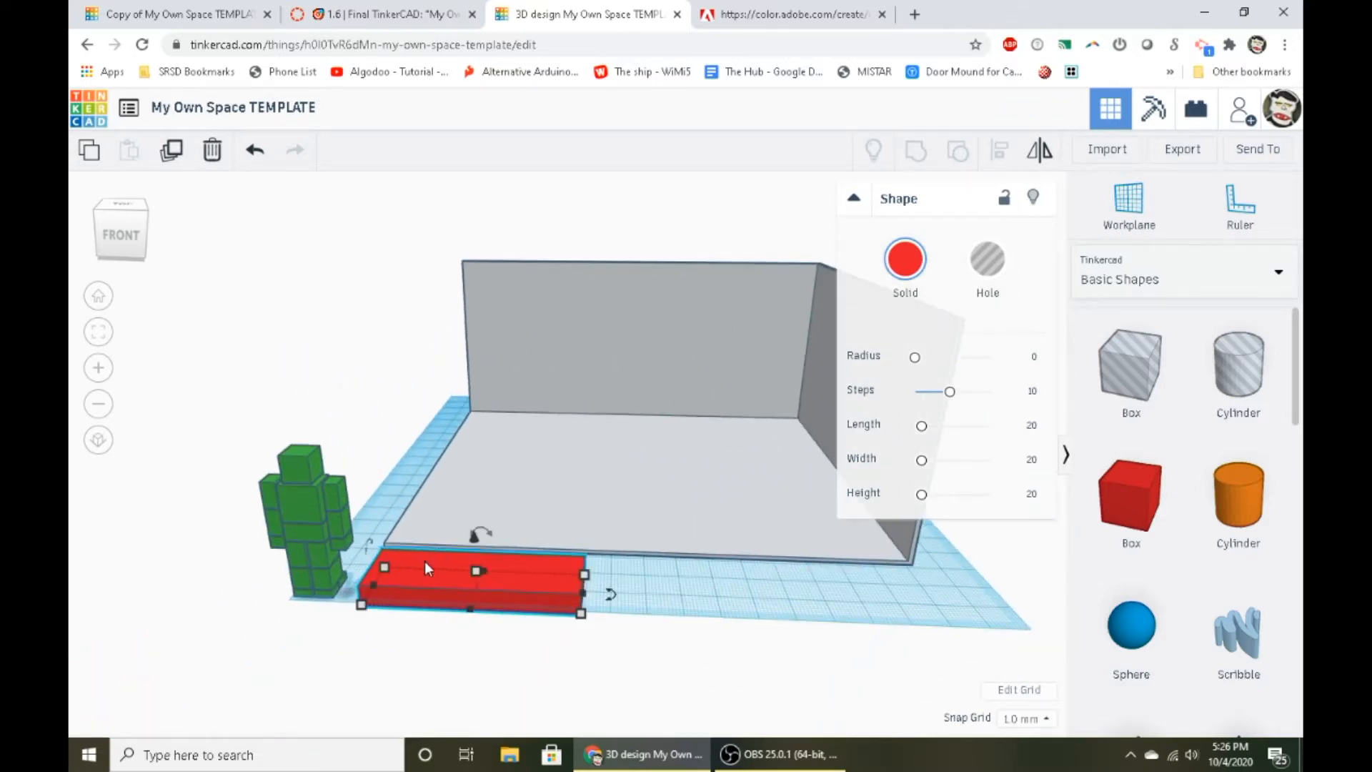
{"action": "left_click_drag", "start_coordinate": [423, 564], "coordinate": [569, 496]}
{"action": "key", "text": "Delete"}
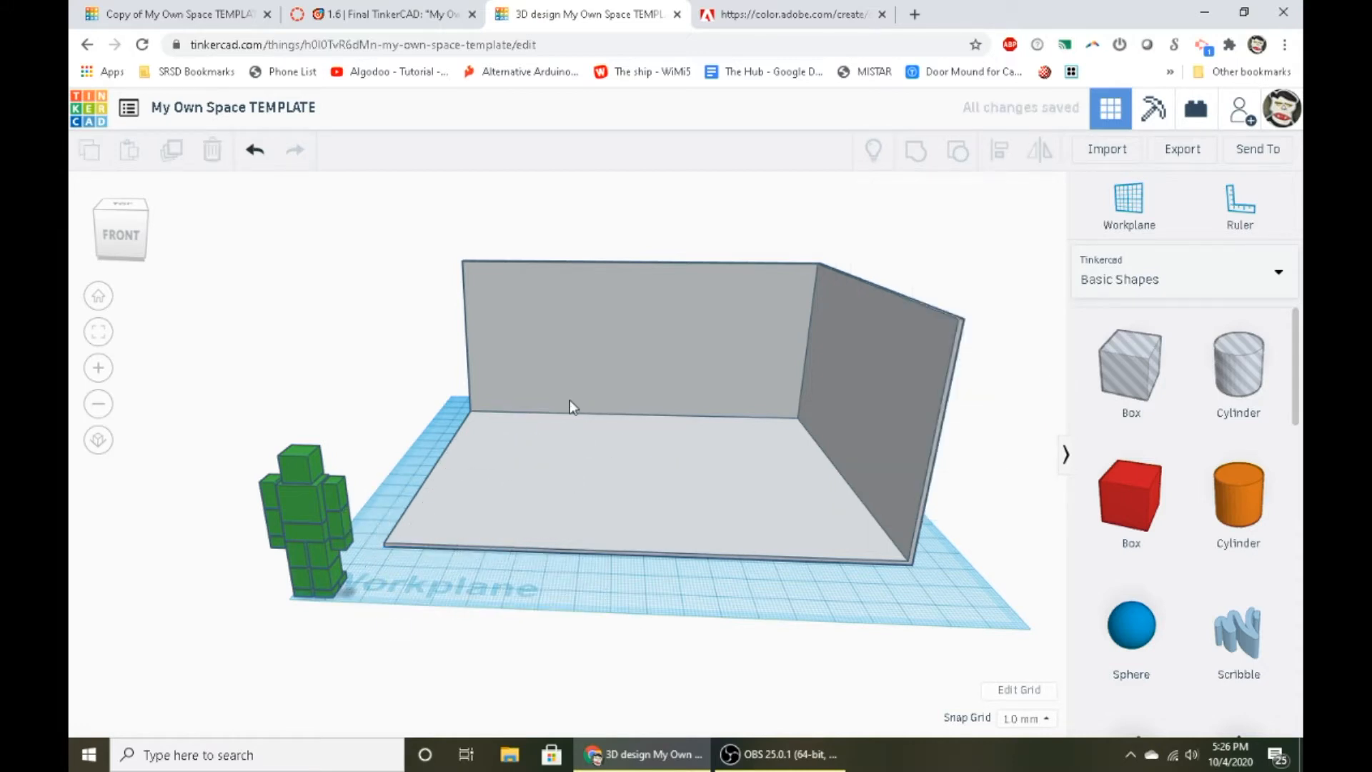
- Open the Copy of My Own Space TEMPLATE design for editing and examine its star rug, table, couch, plants and wall picture
{"action": "left_click", "coordinate": [213, 10]}
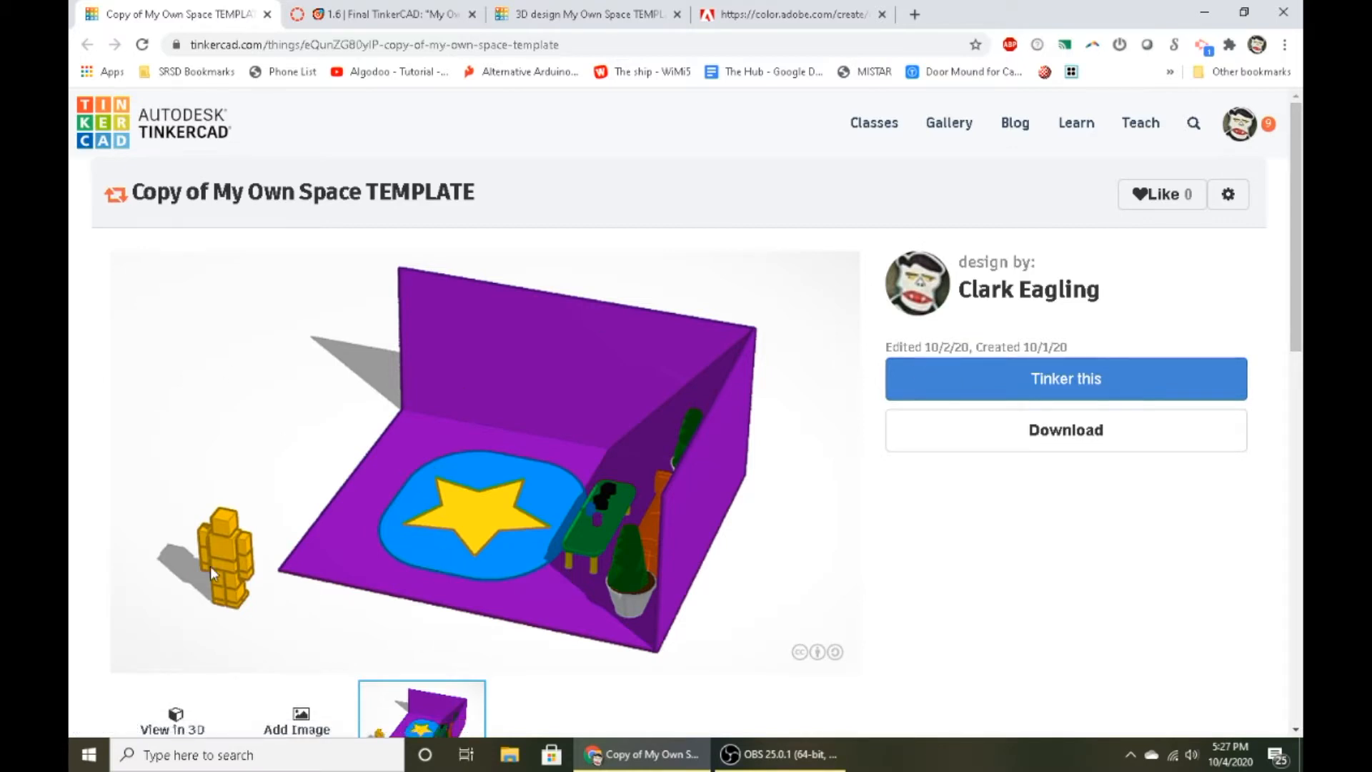
{"action": "left_click", "coordinate": [1000, 376]}
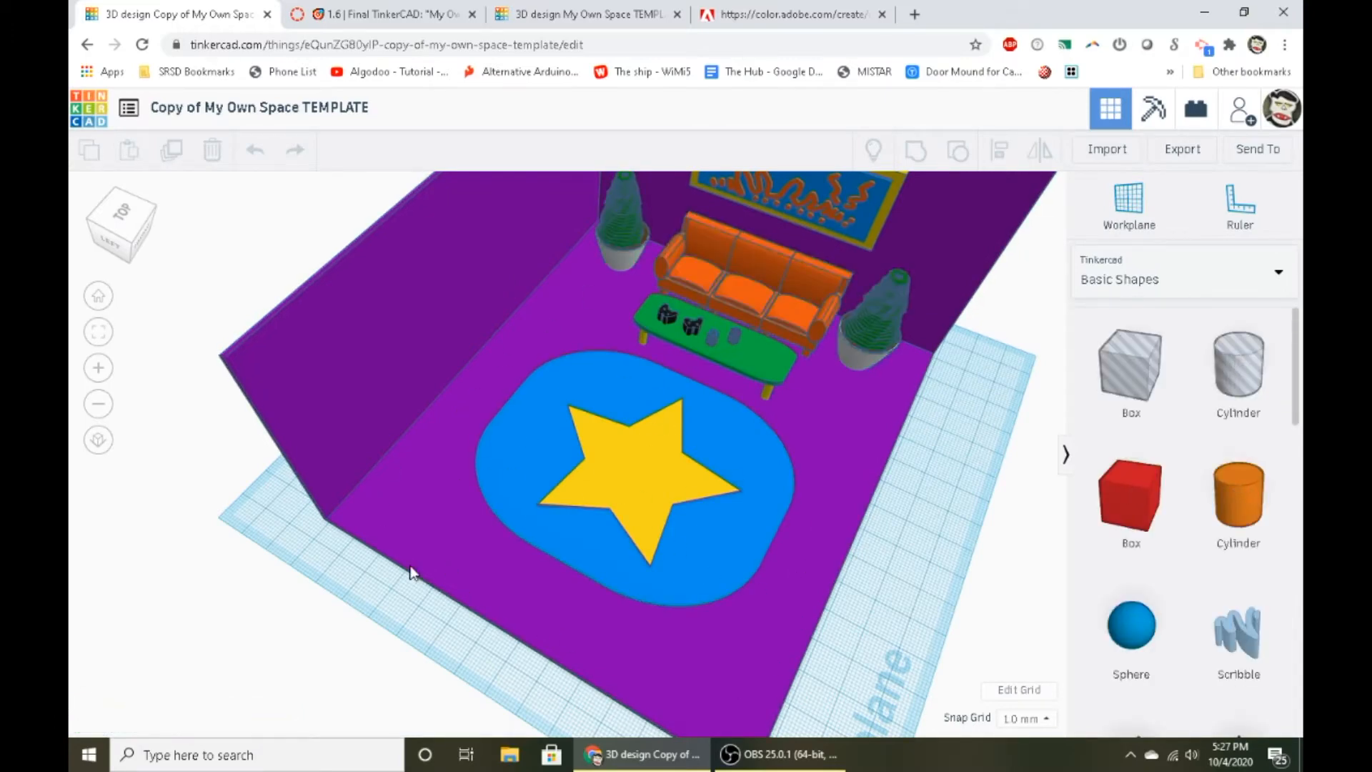
{"action": "right_click_drag", "start_coordinate": [647, 472], "coordinate": [591, 512]}
{"action": "scroll", "coordinate": [550, 414], "scroll_direction": "up", "scroll_amount": 3}
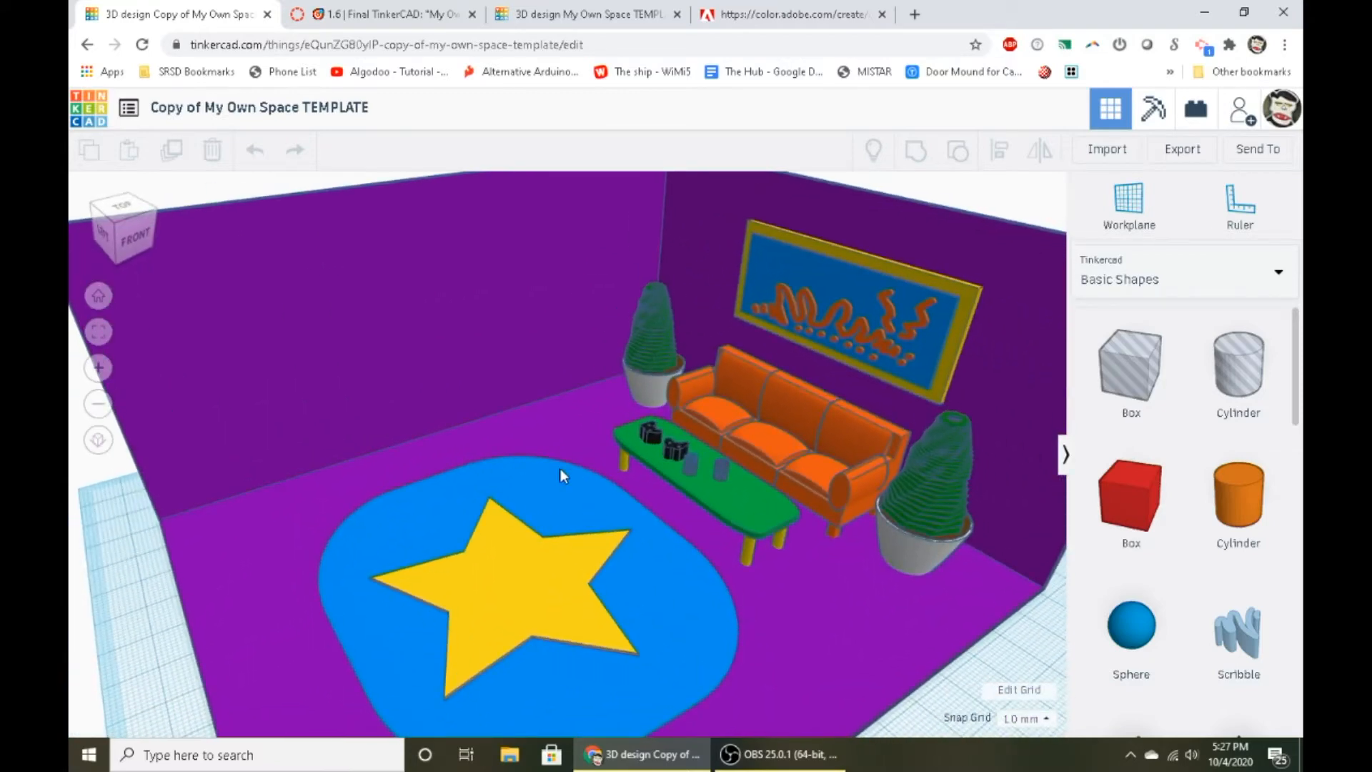
{"action": "right_click_drag", "start_coordinate": [558, 464], "coordinate": [589, 444]}
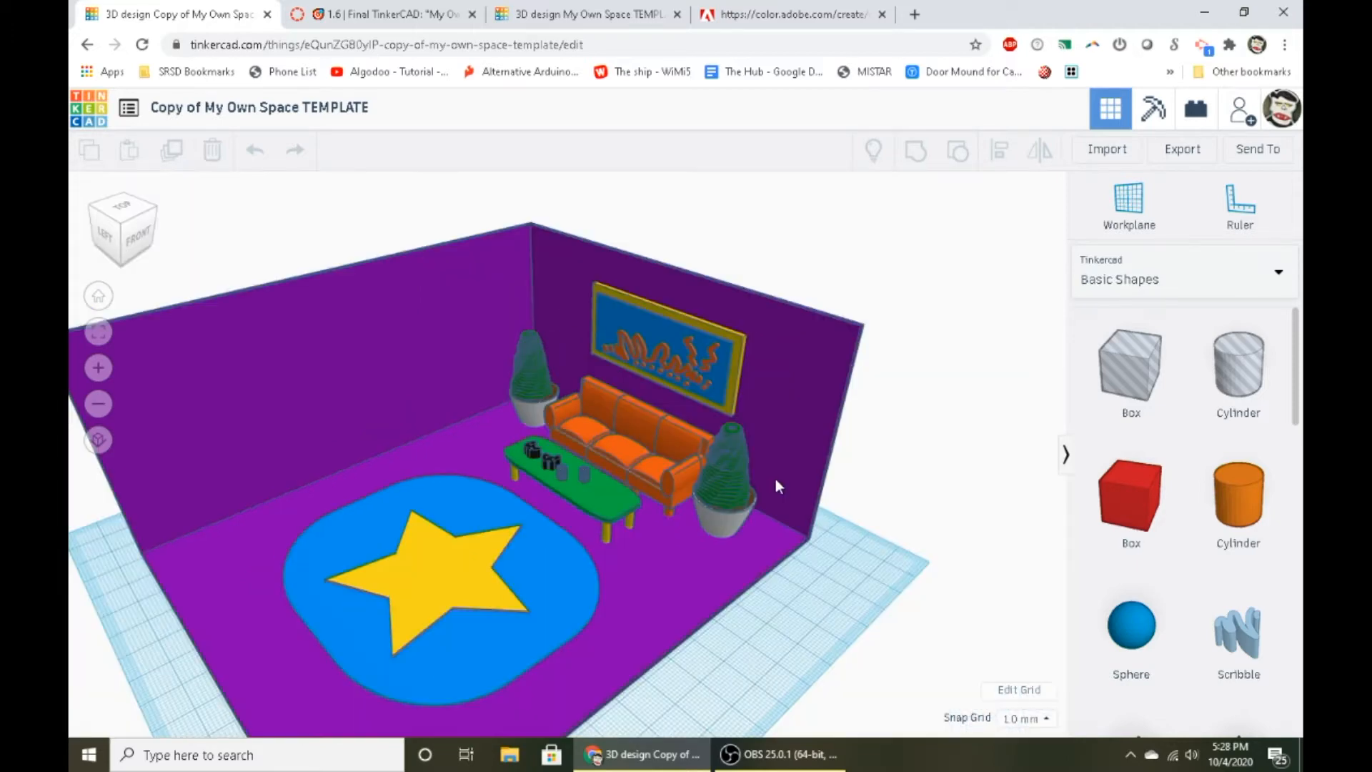
{"action": "scroll", "coordinate": [647, 464], "scroll_direction": "up", "scroll_amount": 3}
{"action": "right_click_drag", "start_coordinate": [647, 464], "coordinate": [500, 550]}
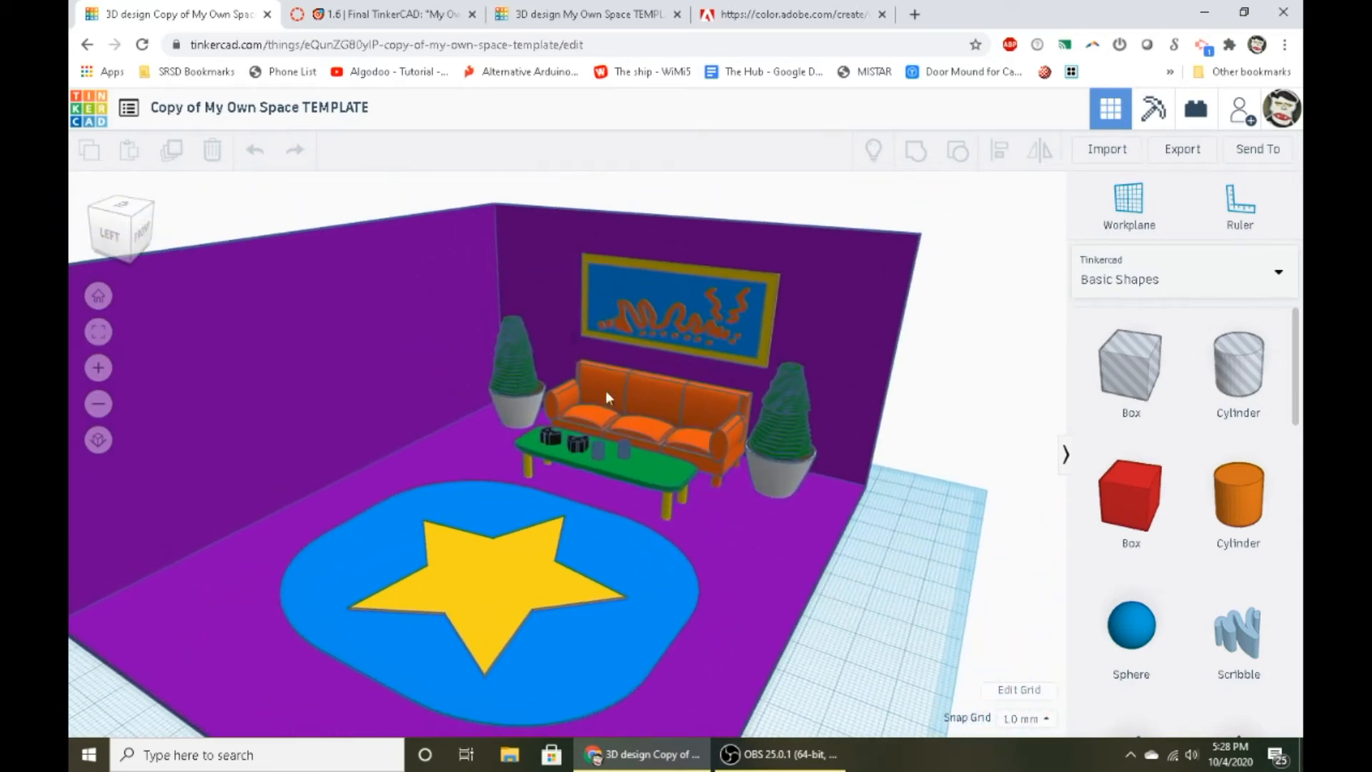
{"action": "right_click_drag", "start_coordinate": [606, 390], "coordinate": [378, 596]}
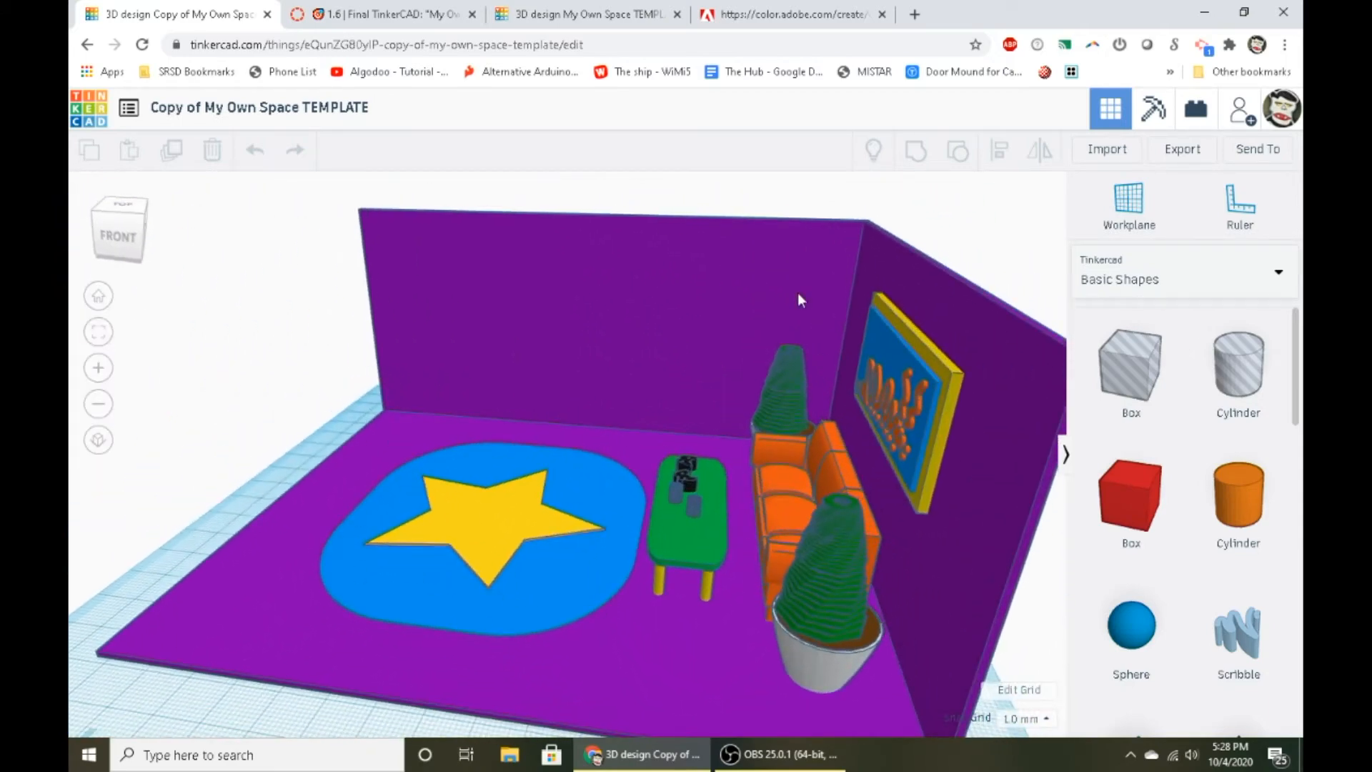
{"action": "right_click_drag", "start_coordinate": [388, 343], "coordinate": [405, 380]}
{"action": "right_click_drag", "start_coordinate": [469, 418], "coordinate": [518, 533]}
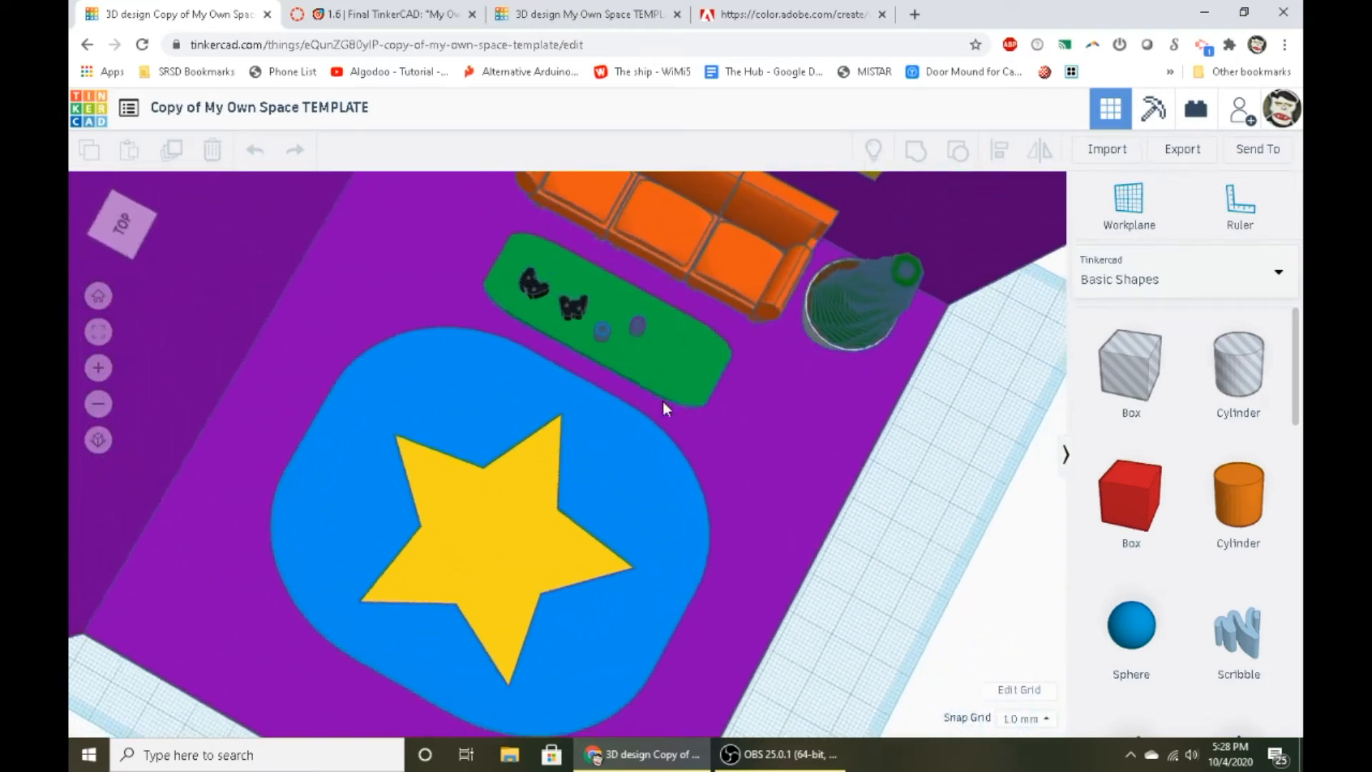
- Examine the game controllers and cups on the green table, and view the furnished room corner from the front
{"action": "scroll", "coordinate": [663, 401], "scroll_direction": "up", "scroll_amount": 3}
{"action": "middle_click_drag", "start_coordinate": [465, 375], "coordinate": [442, 564]}
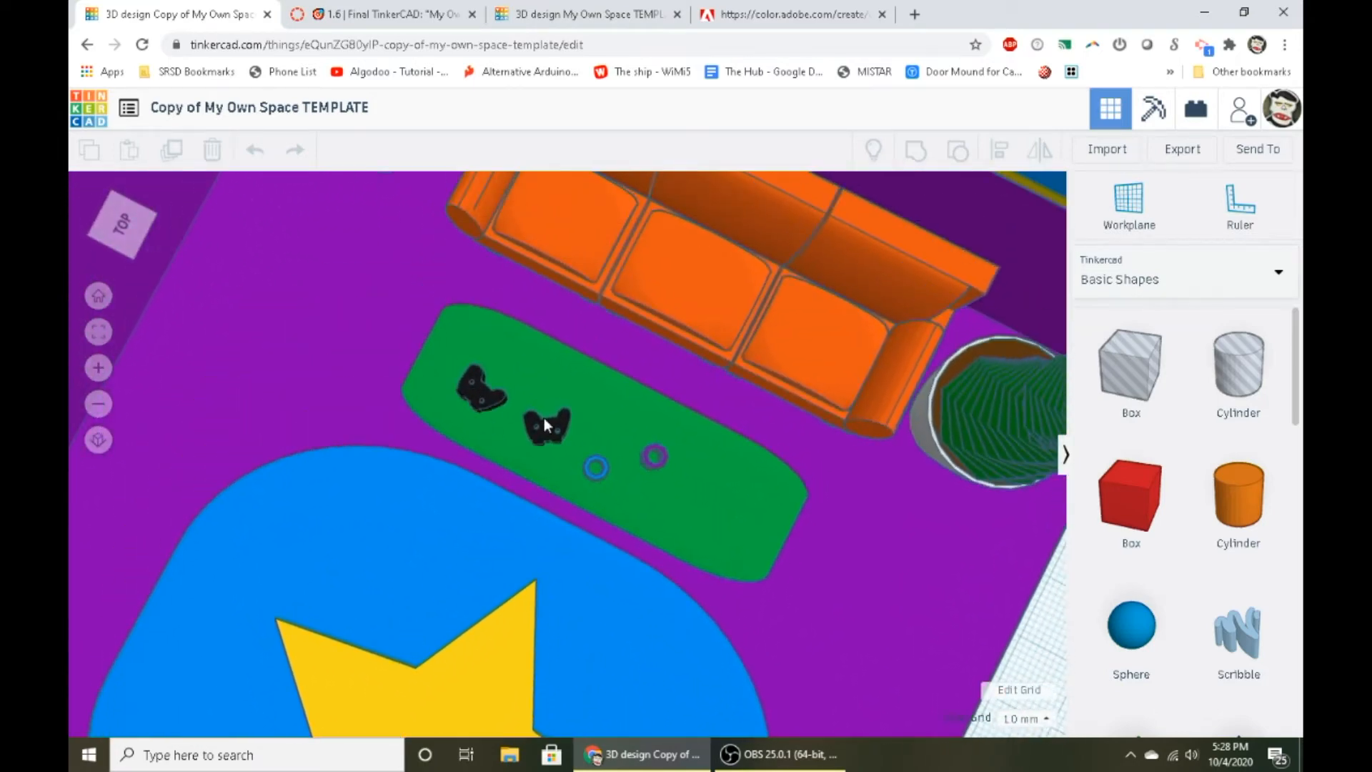
{"action": "mouse_move", "coordinate": [710, 505]}
{"action": "right_mouse_down"}
{"action": "mouse_move", "coordinate": [573, 382]}
{"action": "mouse_move", "coordinate": [586, 606]}
{"action": "mouse_move", "coordinate": [597, 564]}
{"action": "mouse_move", "coordinate": [439, 550]}
{"action": "mouse_move", "coordinate": [650, 525]}
{"action": "mouse_move", "coordinate": [606, 517]}
{"action": "mouse_move", "coordinate": [624, 528]}
{"action": "mouse_move", "coordinate": [520, 537]}
{"action": "mouse_move", "coordinate": [677, 449]}
{"action": "right_mouse_up"}
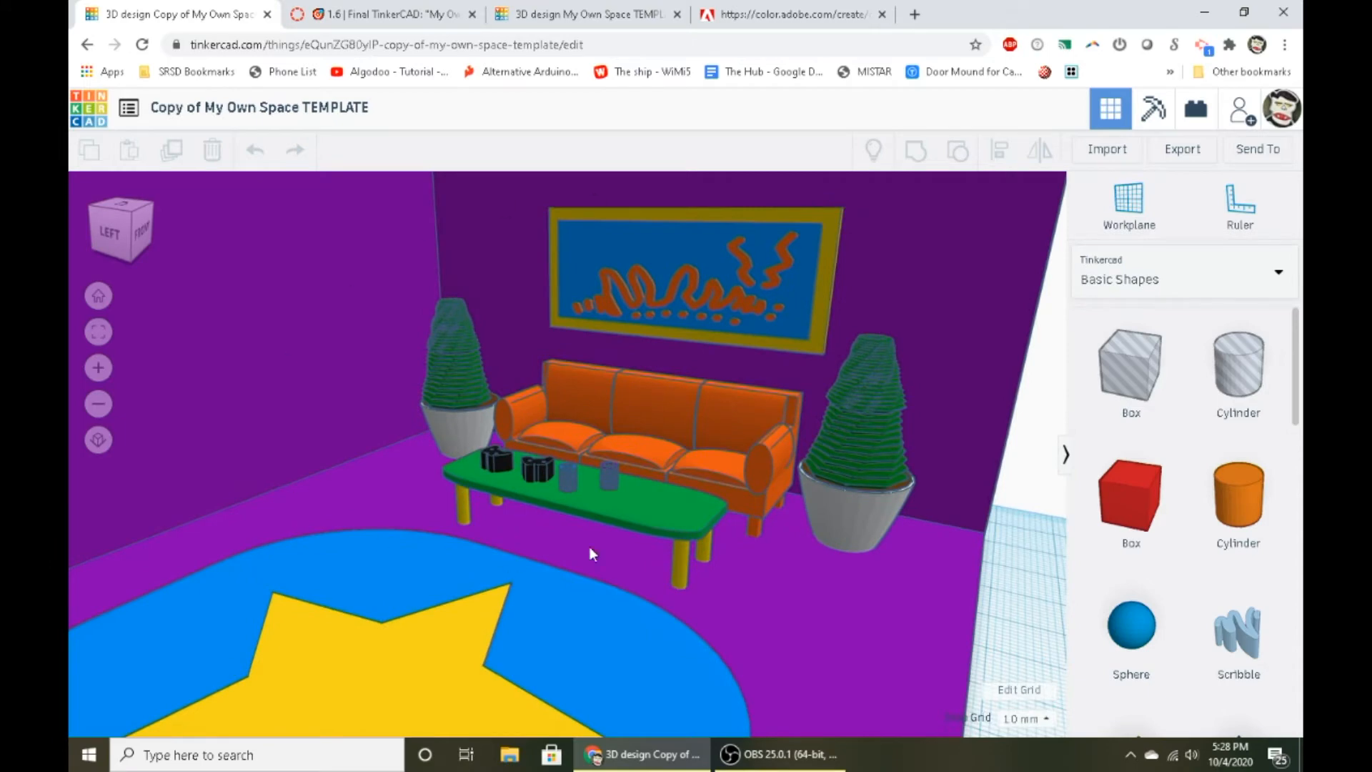
{"action": "scroll", "coordinate": [589, 546], "scroll_direction": "down", "scroll_amount": 3}
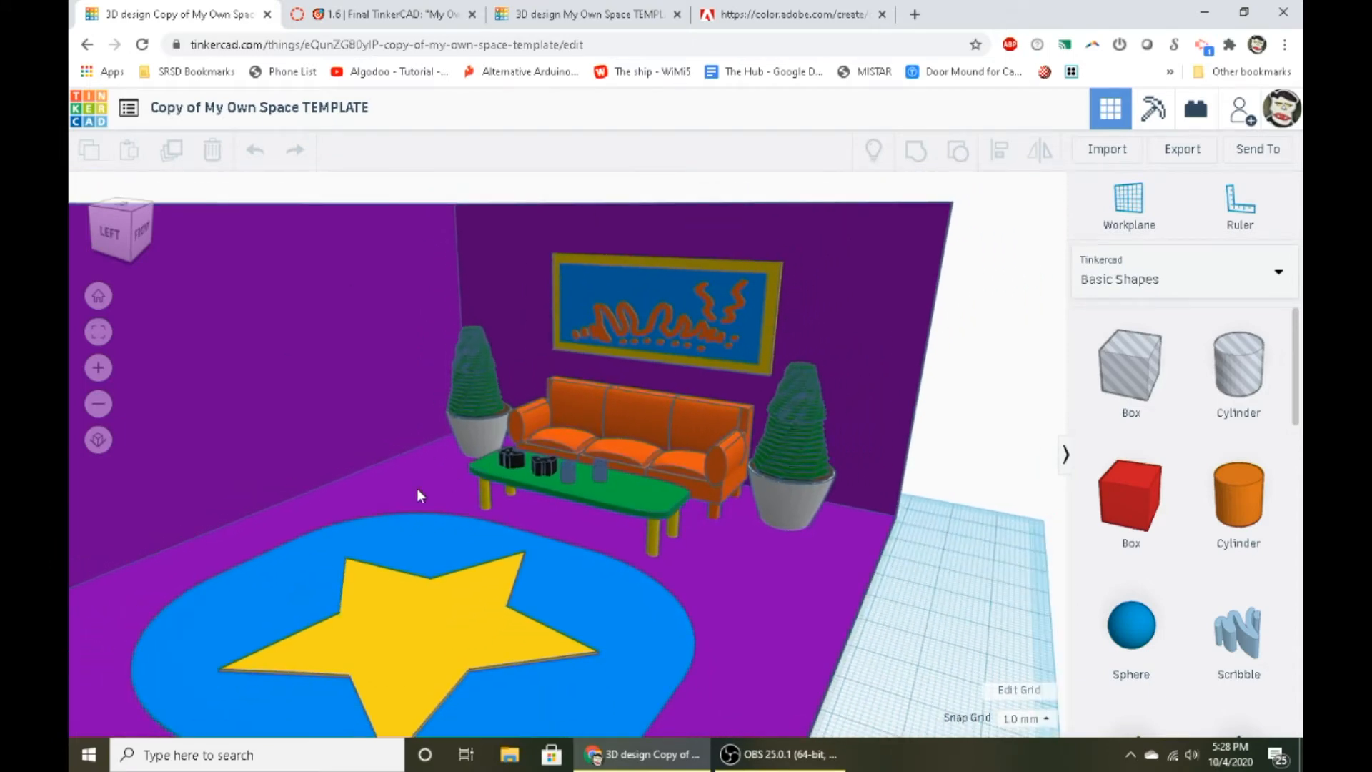
- Switch to Adobe Color, dismiss the What's New message, and check the course's assignment page and the page following it before returning
{"action": "left_click", "coordinate": [763, 9]}
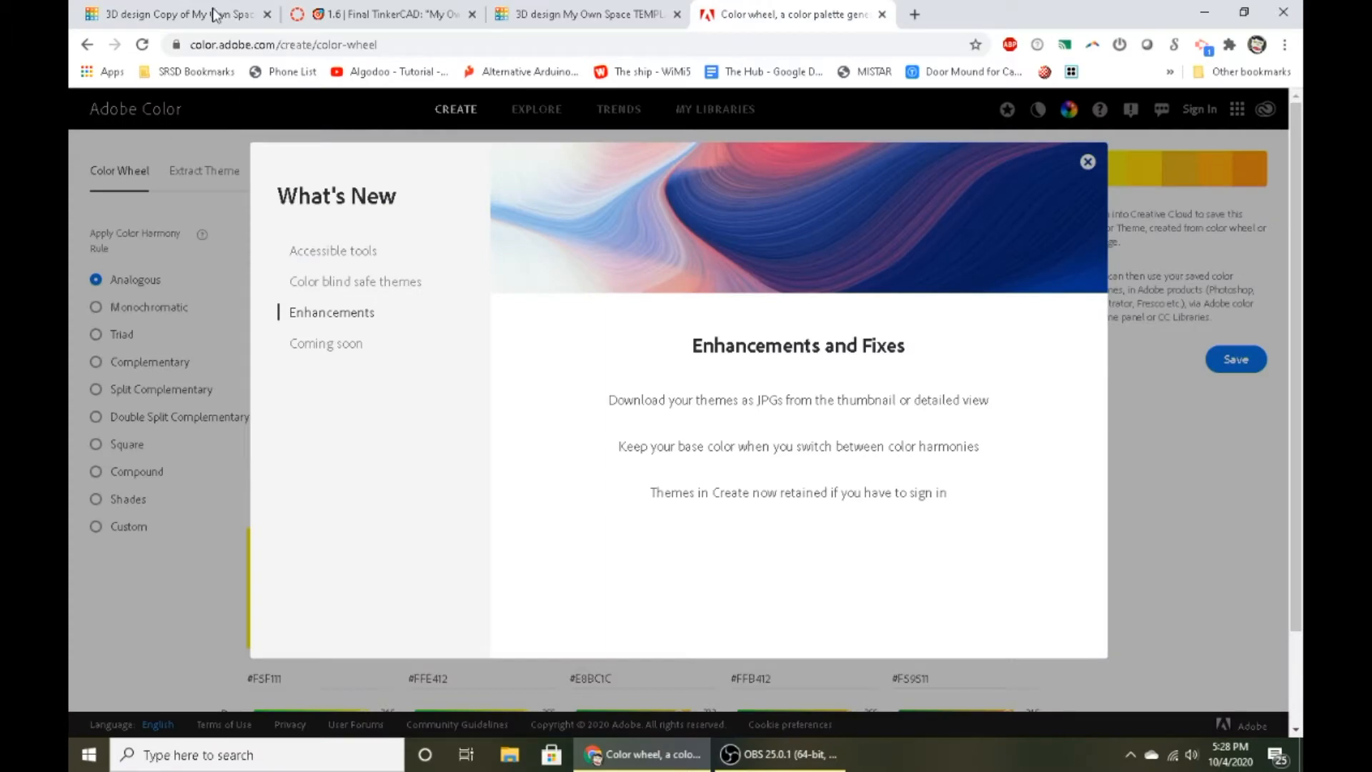
{"action": "left_click", "coordinate": [1087, 163]}
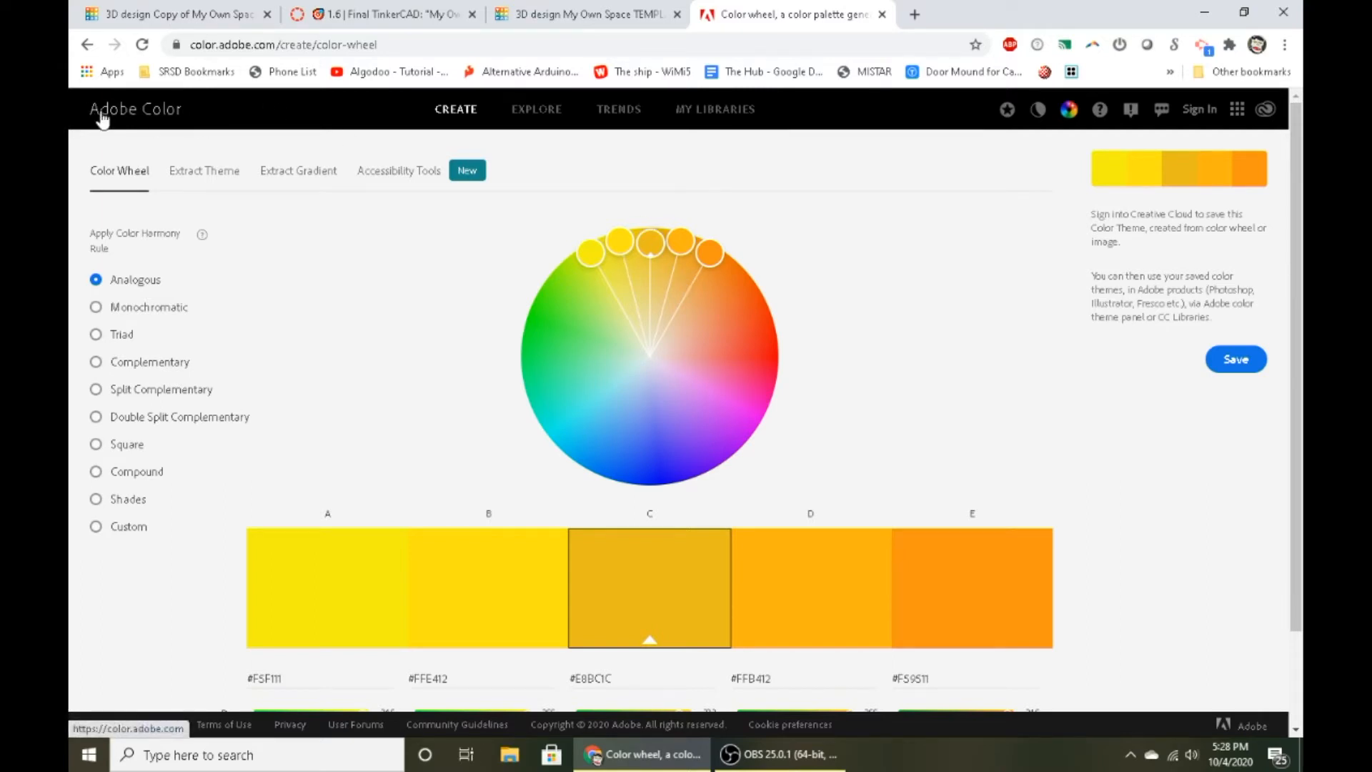
{"action": "left_click", "coordinate": [395, 13]}
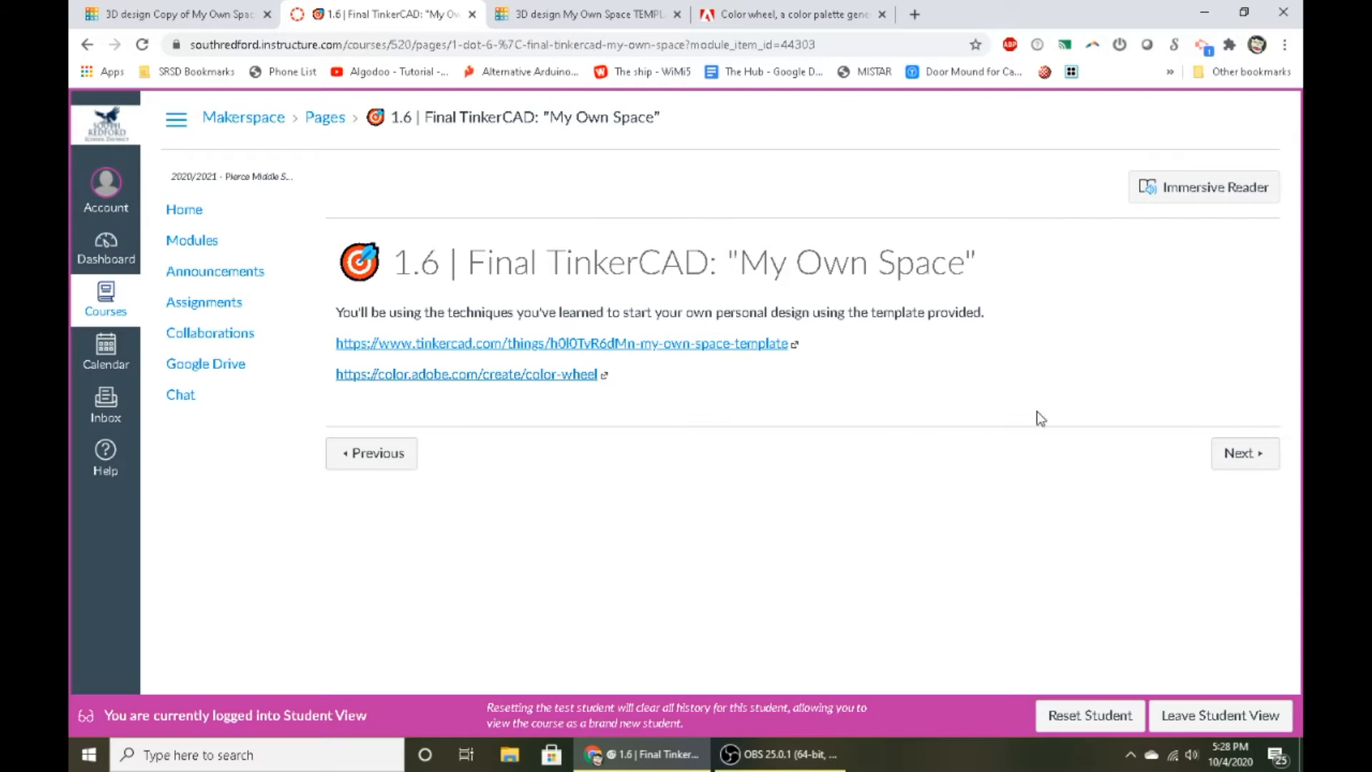
{"action": "left_click", "coordinate": [1244, 453]}
{"action": "left_click", "coordinate": [722, 14]}
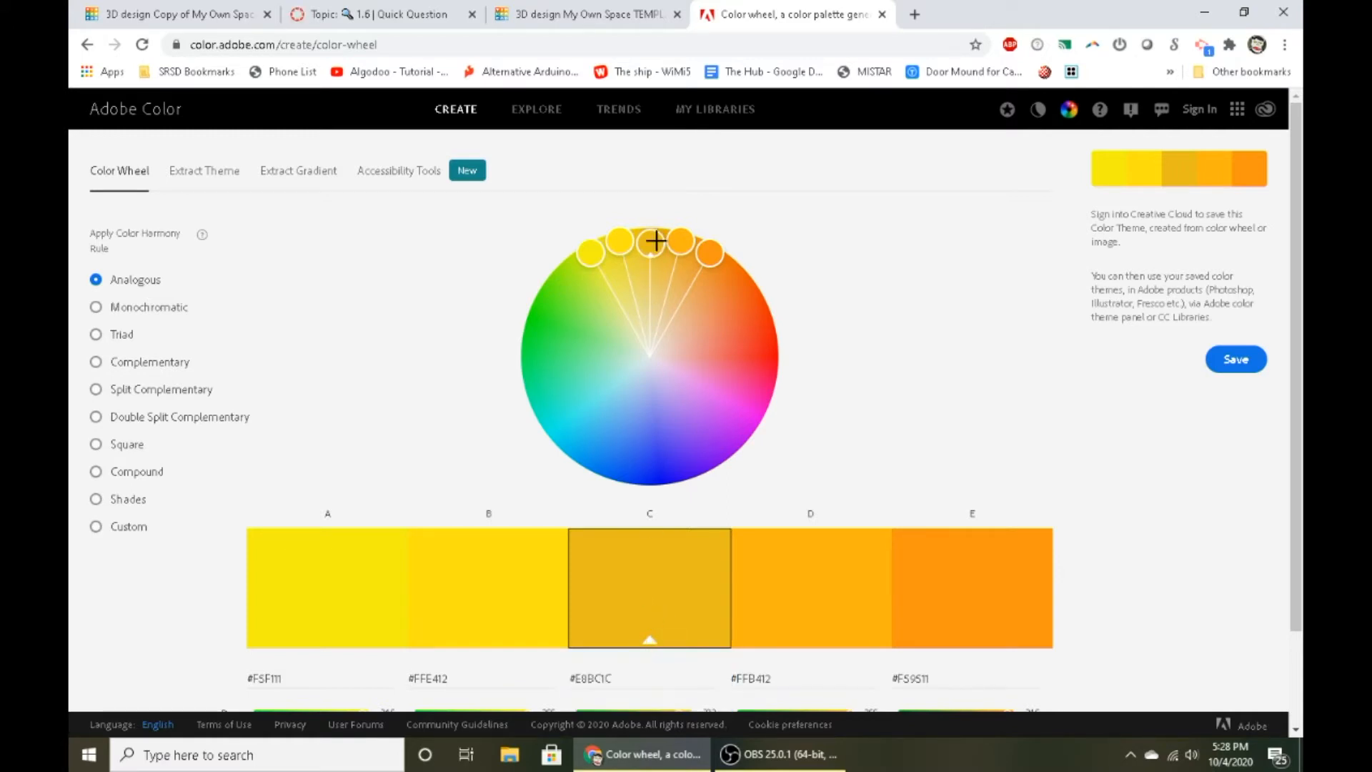
- Try the Analogous harmony by moving the base color to light blue and spreading the other colors widely around the wheel
{"action": "left_click_drag", "start_coordinate": [618, 245], "coordinate": [500, 533]}
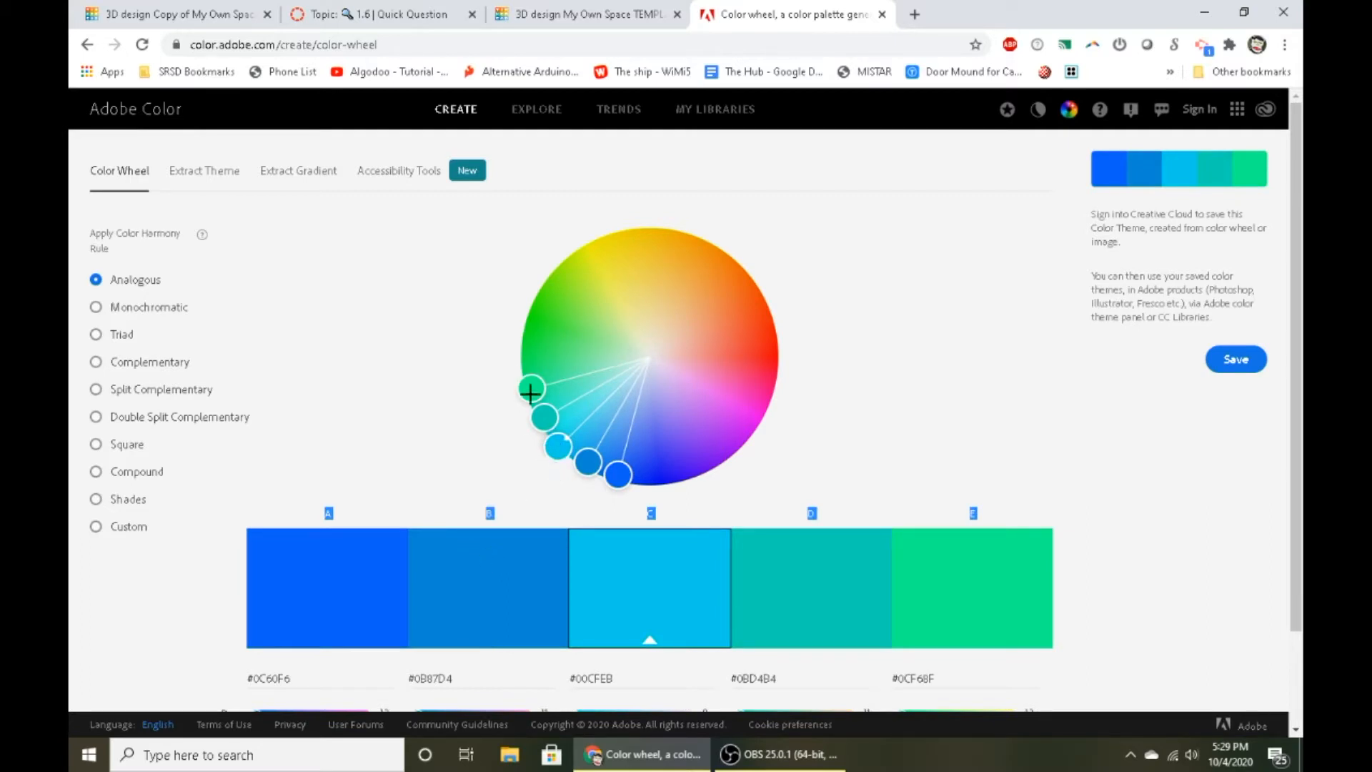
{"action": "left_click_drag", "start_coordinate": [531, 391], "coordinate": [502, 369]}
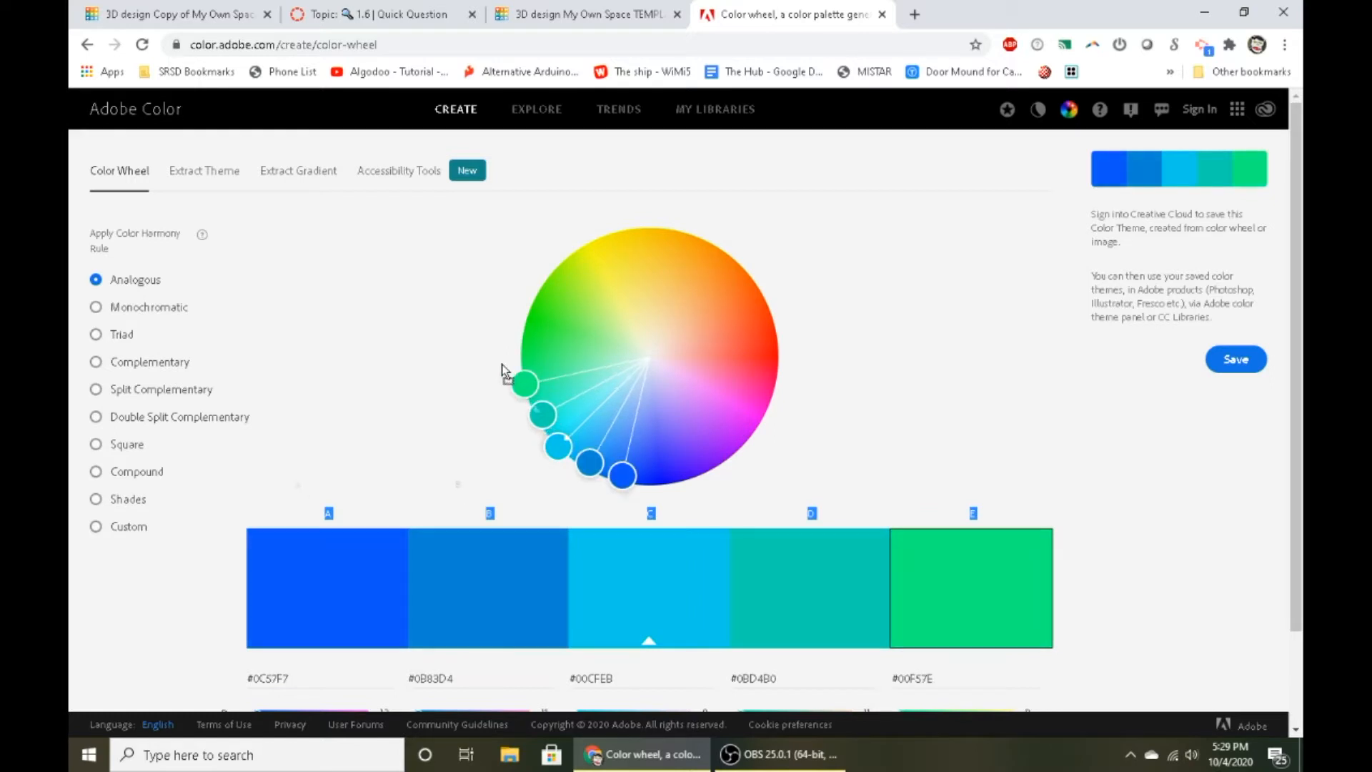
{"action": "left_click_drag", "start_coordinate": [513, 298], "coordinate": [555, 452]}
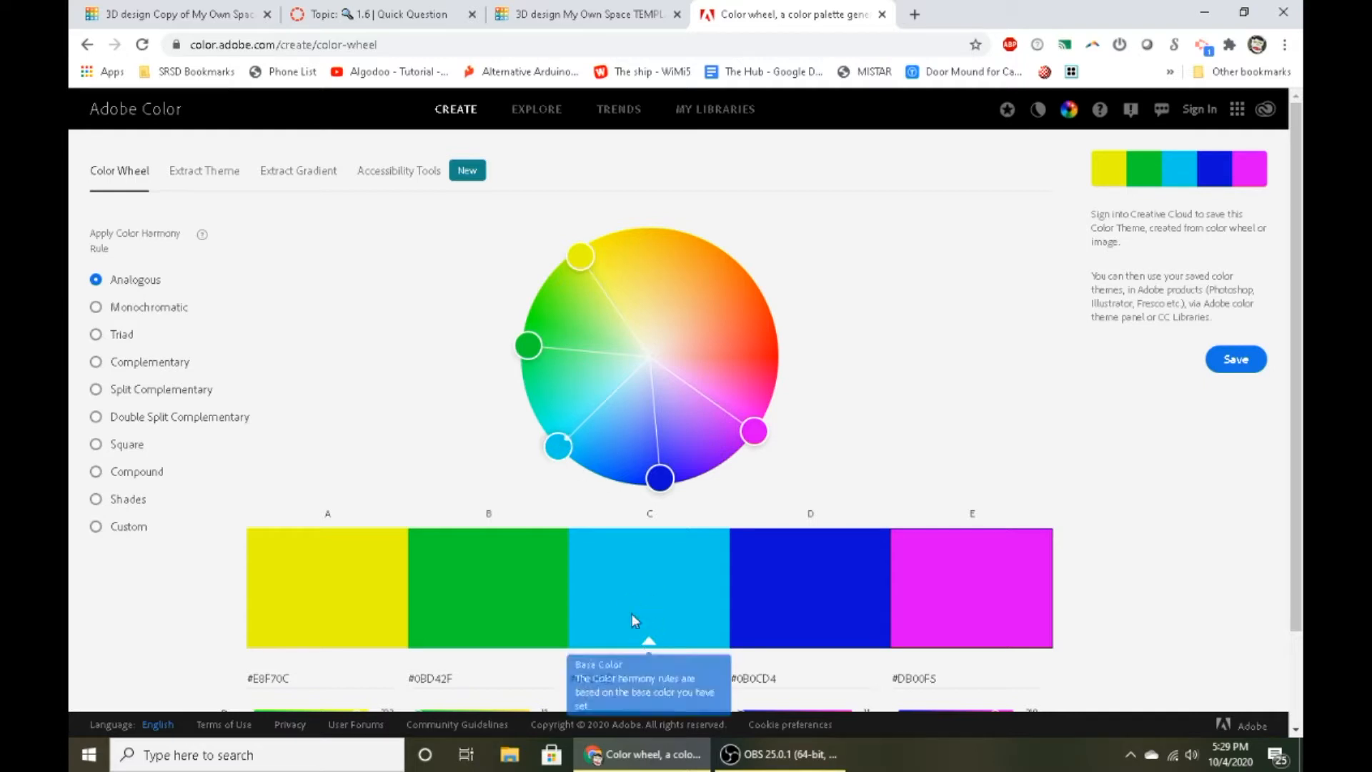
{"action": "left_click_drag", "start_coordinate": [585, 250], "coordinate": [623, 235]}
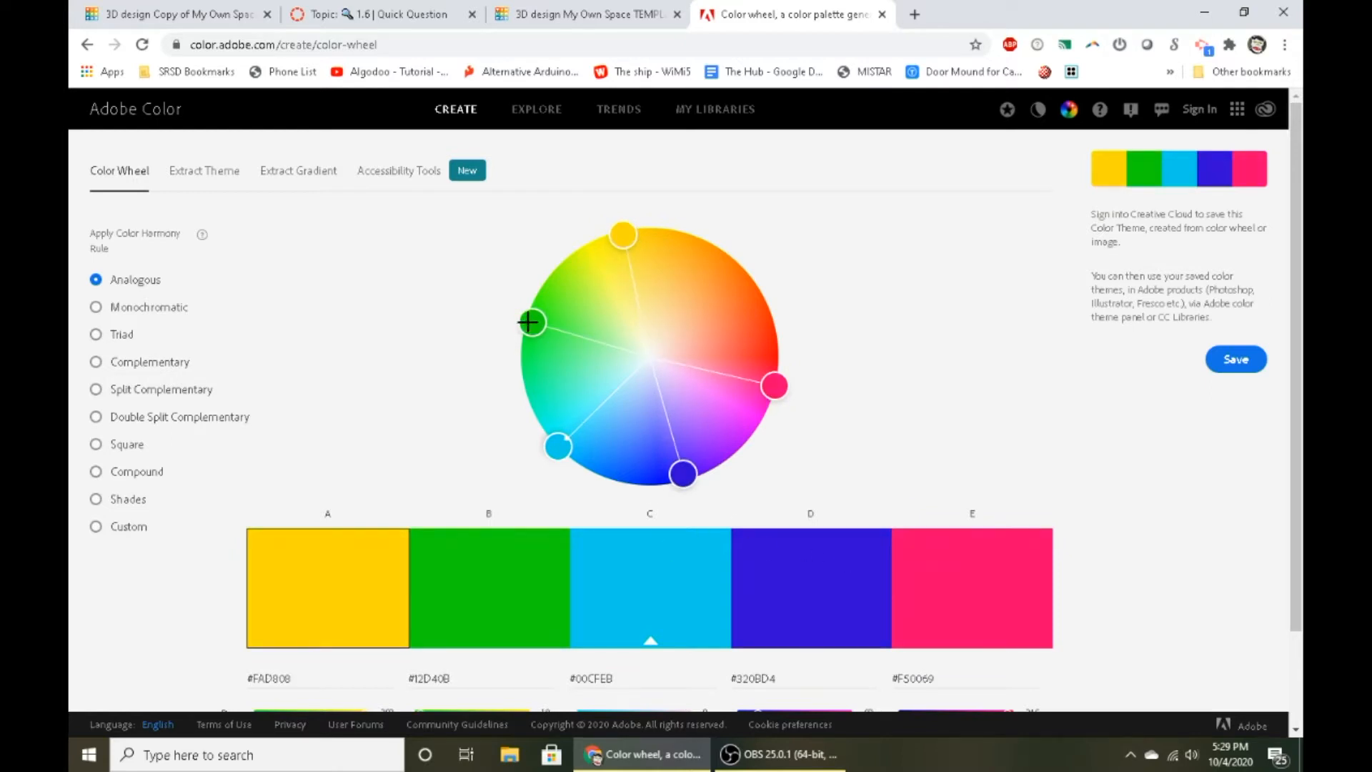
{"action": "left_click_drag", "start_coordinate": [529, 323], "coordinate": [529, 281]}
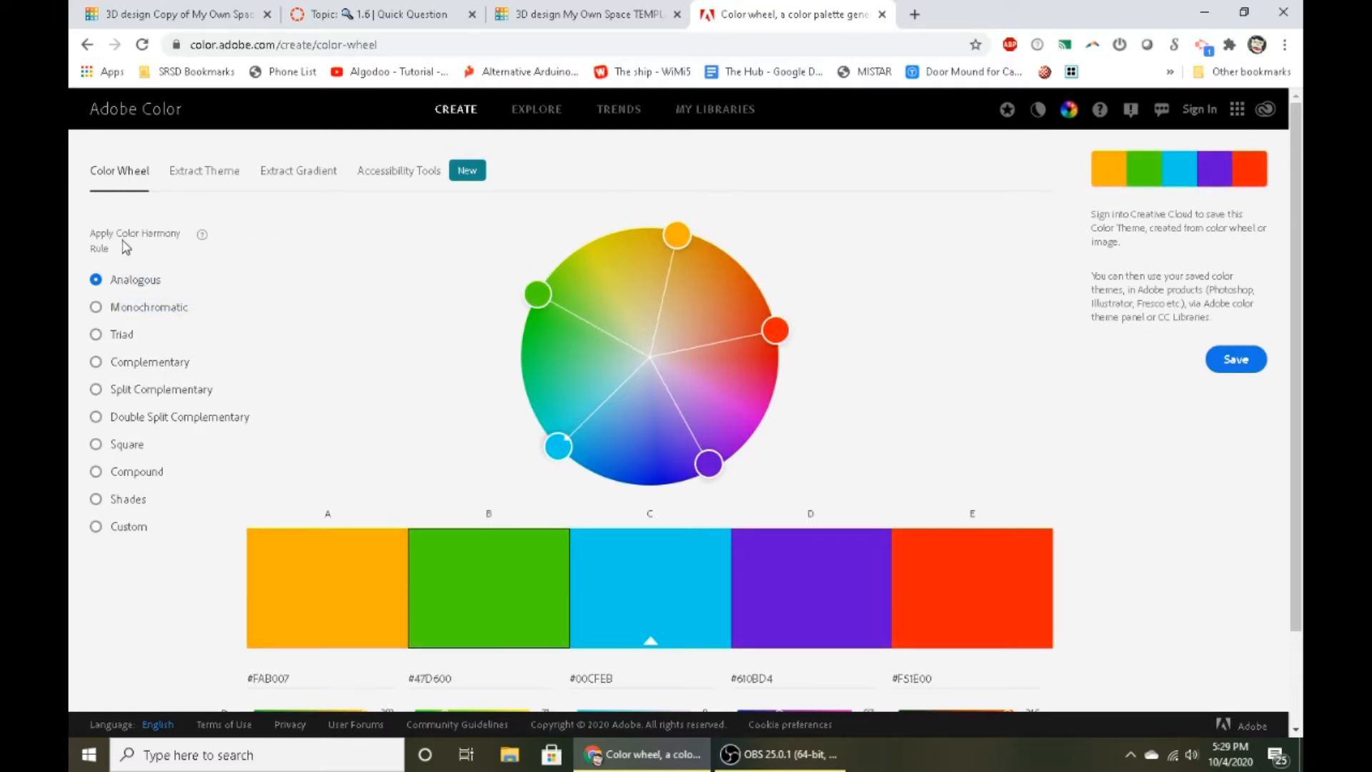
- Try the Monochromatic harmony rule and adjust its shades toward a pale teal on the color wheel
{"action": "key", "text": "ctrl+plus"}
{"action": "key", "text": "ctrl+plus"}
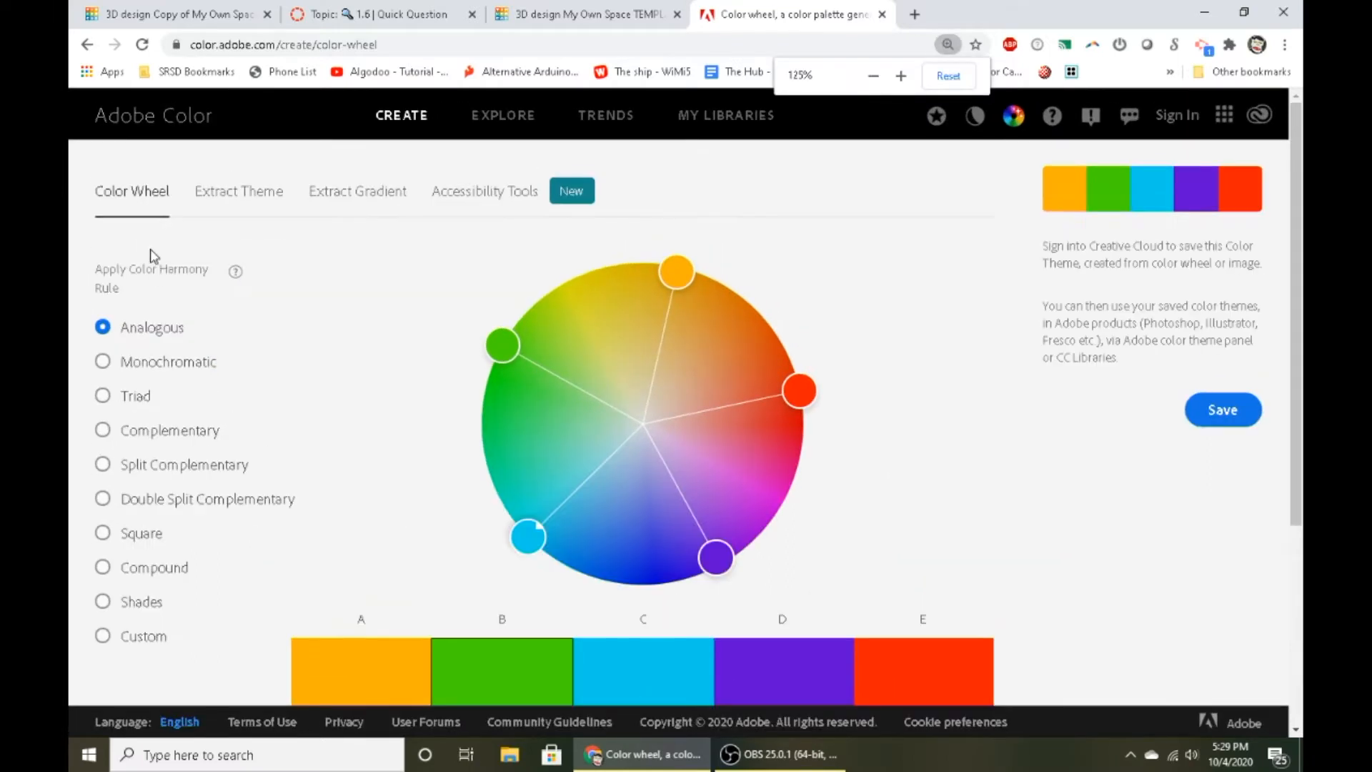
{"action": "scroll", "coordinate": [129, 332], "scroll_direction": "down", "scroll_amount": 1}
{"action": "left_click", "coordinate": [102, 276]}
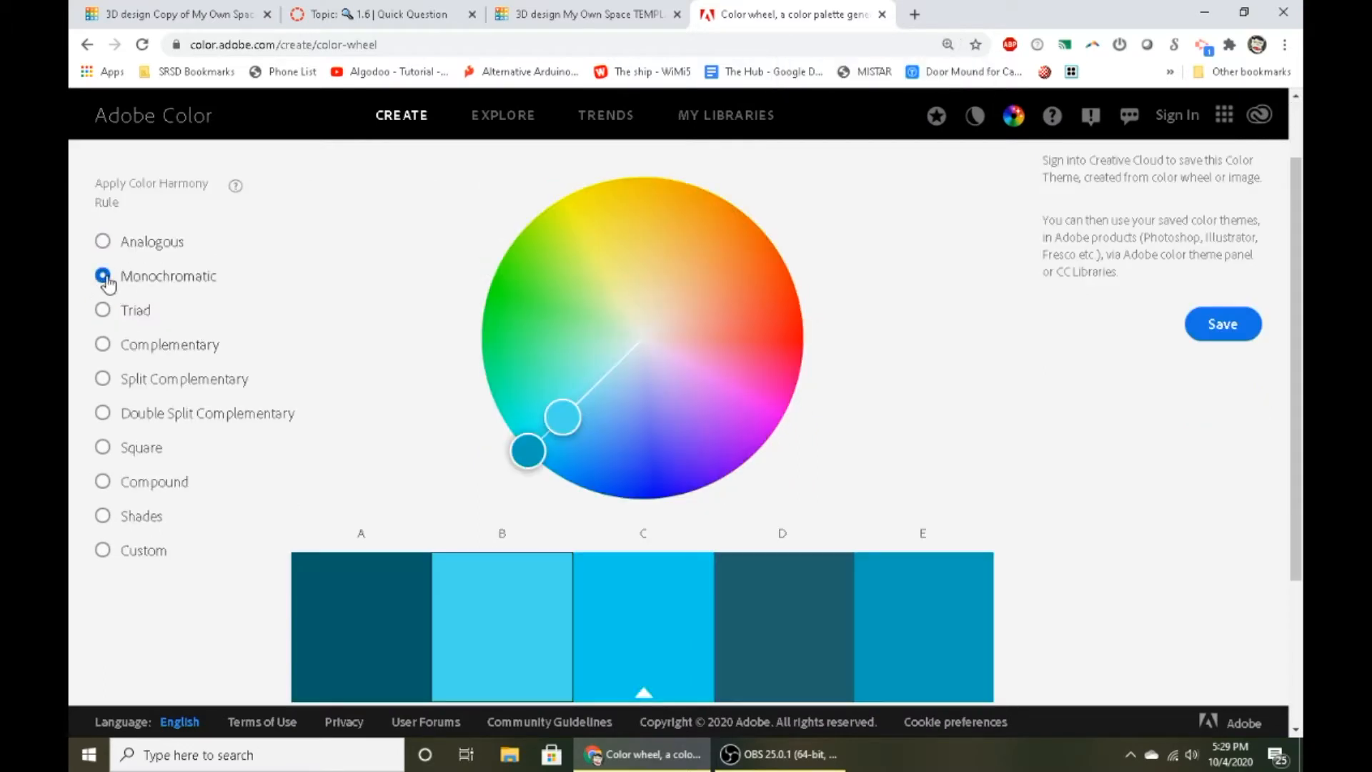
{"action": "left_click_drag", "start_coordinate": [576, 448], "coordinate": [607, 364]}
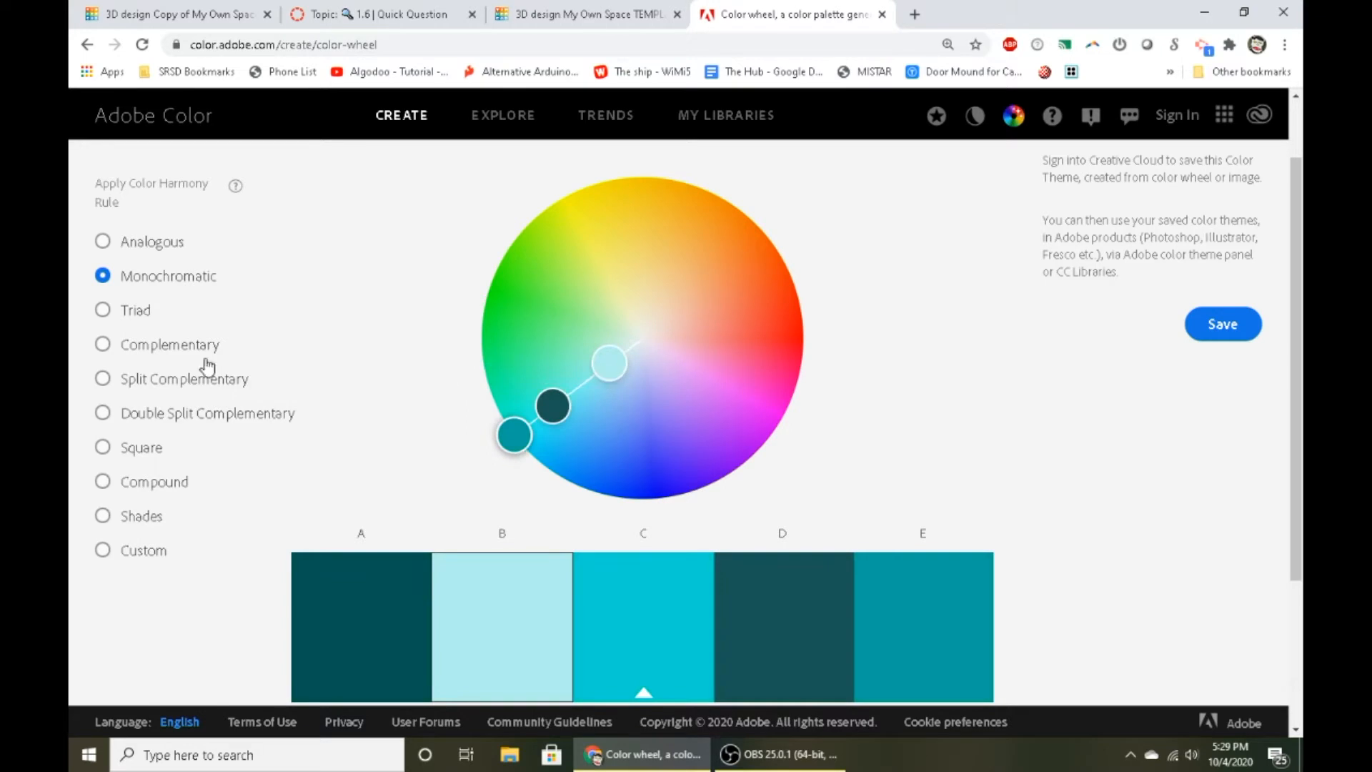
- Try the Triad harmony rule, rotating the color set and muting its secondary teal and gold tones
{"action": "left_click", "coordinate": [114, 311]}
{"action": "scroll", "coordinate": [443, 400], "scroll_direction": "down", "scroll_amount": 1}
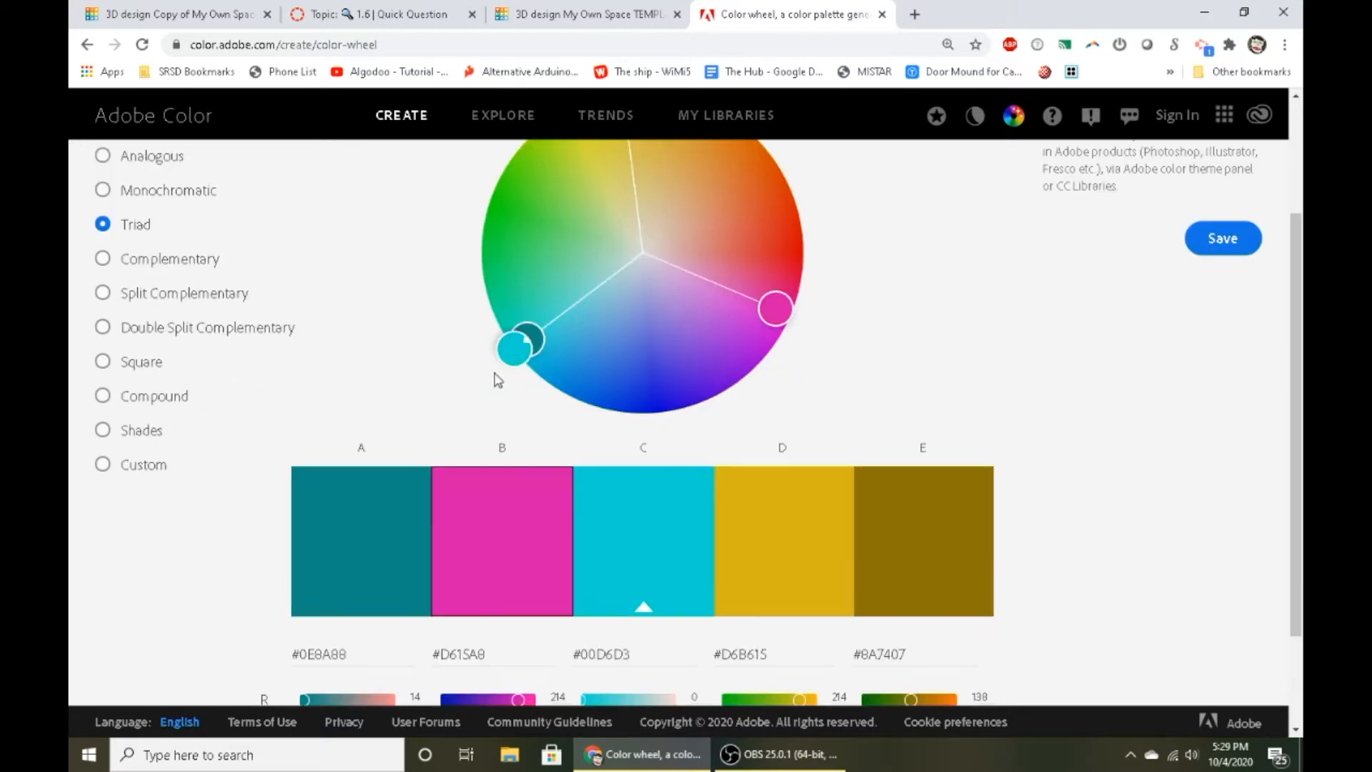
{"action": "scroll", "coordinate": [512, 428], "scroll_direction": "up", "scroll_amount": 1}
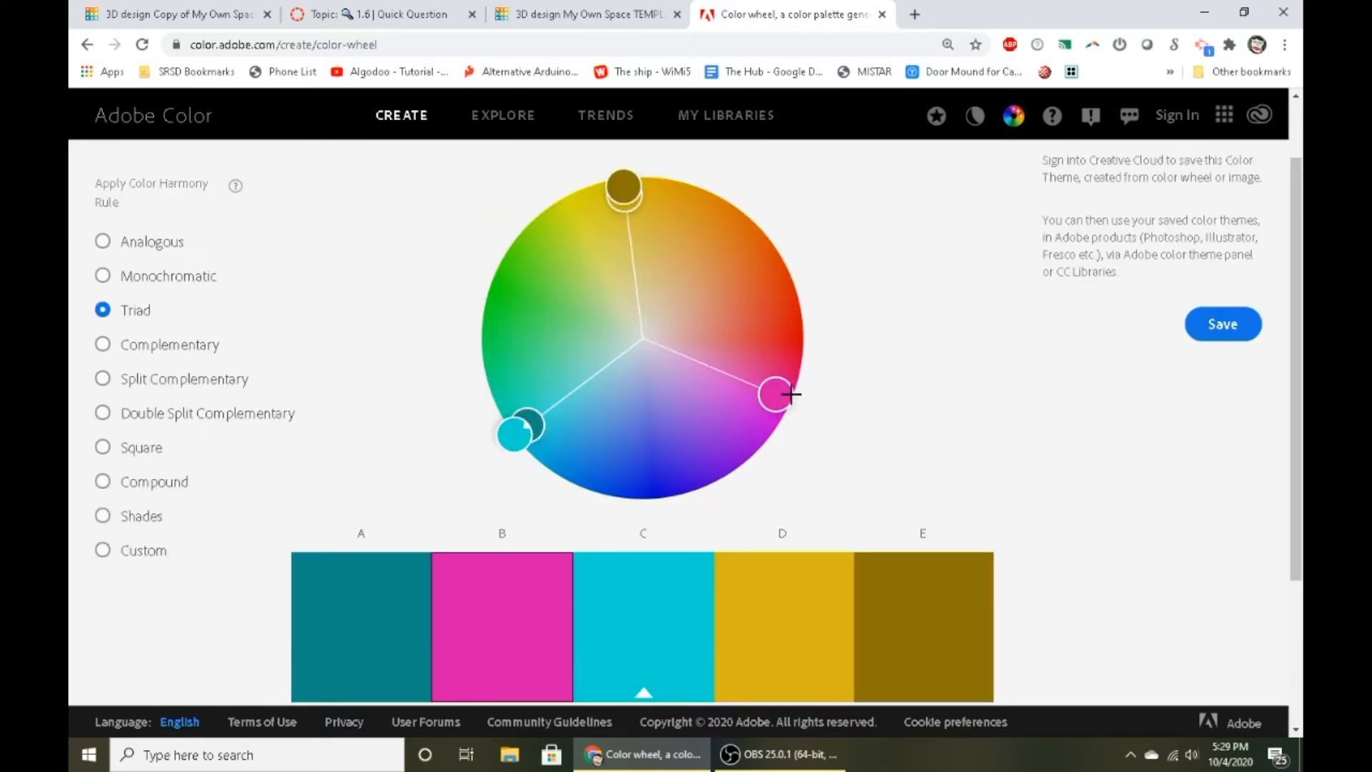
{"action": "left_click_drag", "start_coordinate": [791, 394], "coordinate": [818, 341]}
{"action": "left_click_drag", "start_coordinate": [565, 482], "coordinate": [609, 368]}
{"action": "left_click_drag", "start_coordinate": [626, 206], "coordinate": [643, 258]}
{"action": "left_click_drag", "start_coordinate": [778, 413], "coordinate": [759, 404]}
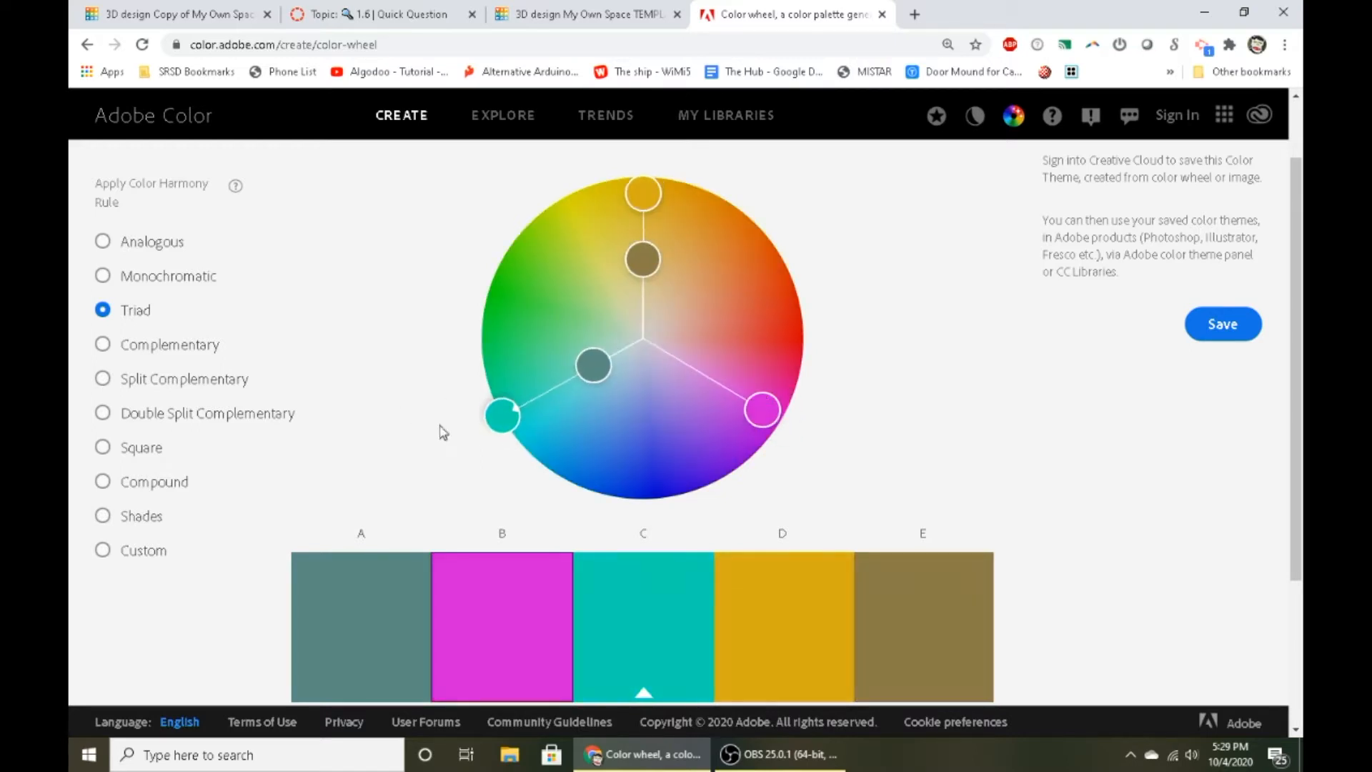
{"action": "left_click_drag", "start_coordinate": [507, 414], "coordinate": [504, 450]}
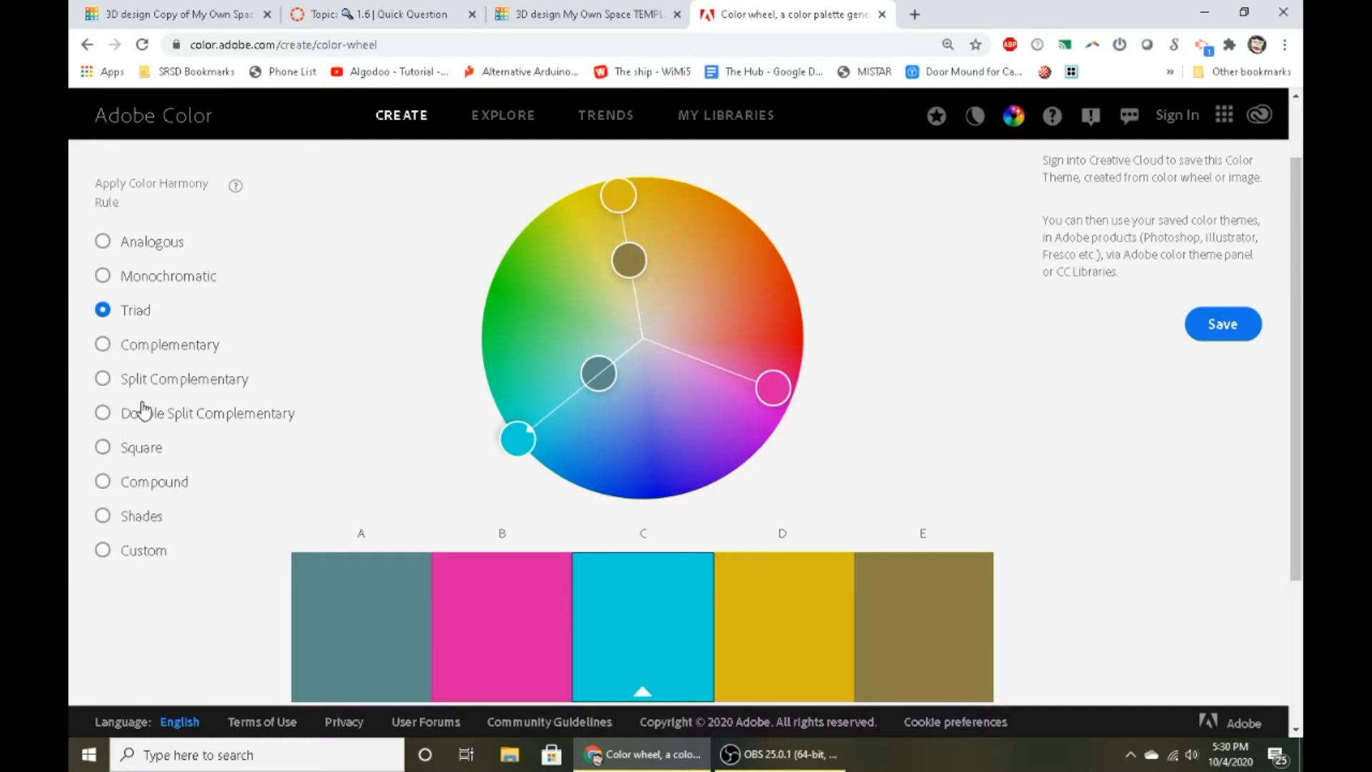
- Try the Complementary rule with a bluer base, and reapply Analogous with widely spread colors and softer yellow-green and violet tones
{"action": "left_click", "coordinate": [129, 348]}
{"action": "left_click_drag", "start_coordinate": [518, 435], "coordinate": [538, 516]}
{"action": "left_click", "coordinate": [124, 252]}
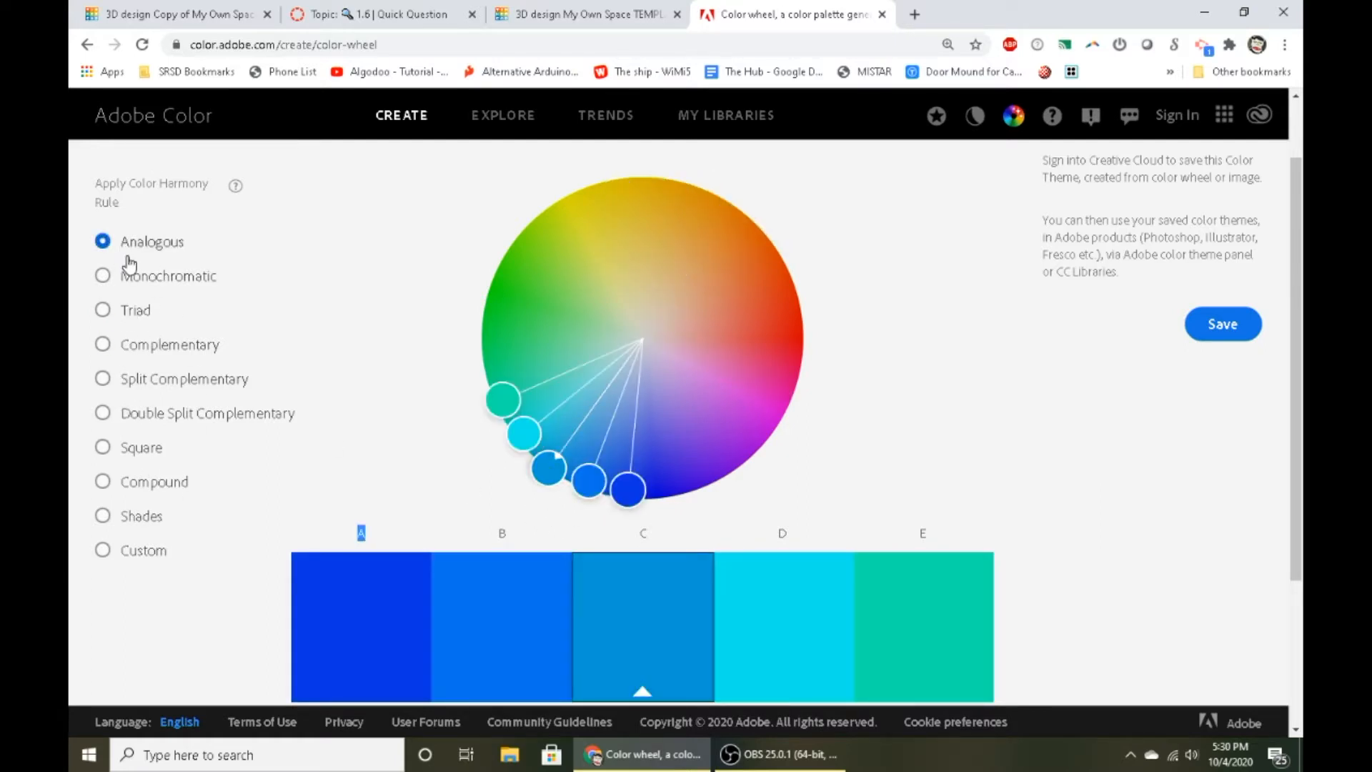
{"action": "left_click_drag", "start_coordinate": [547, 467], "coordinate": [506, 424]}
{"action": "left_click_drag", "start_coordinate": [523, 271], "coordinate": [786, 170]}
{"action": "left_click_drag", "start_coordinate": [538, 224], "coordinate": [584, 259]}
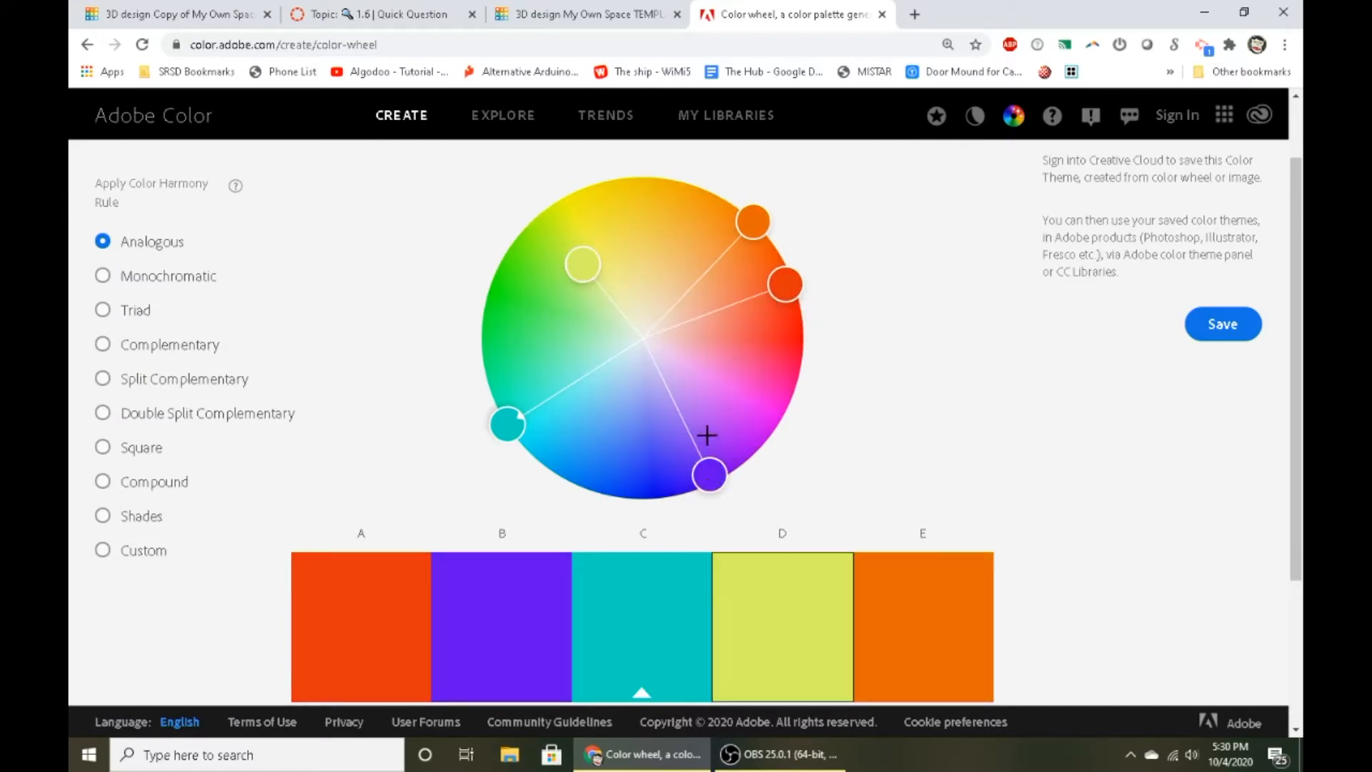
{"action": "left_click_drag", "start_coordinate": [706, 435], "coordinate": [671, 405]}
{"action": "left_click_drag", "start_coordinate": [759, 310], "coordinate": [736, 316]}
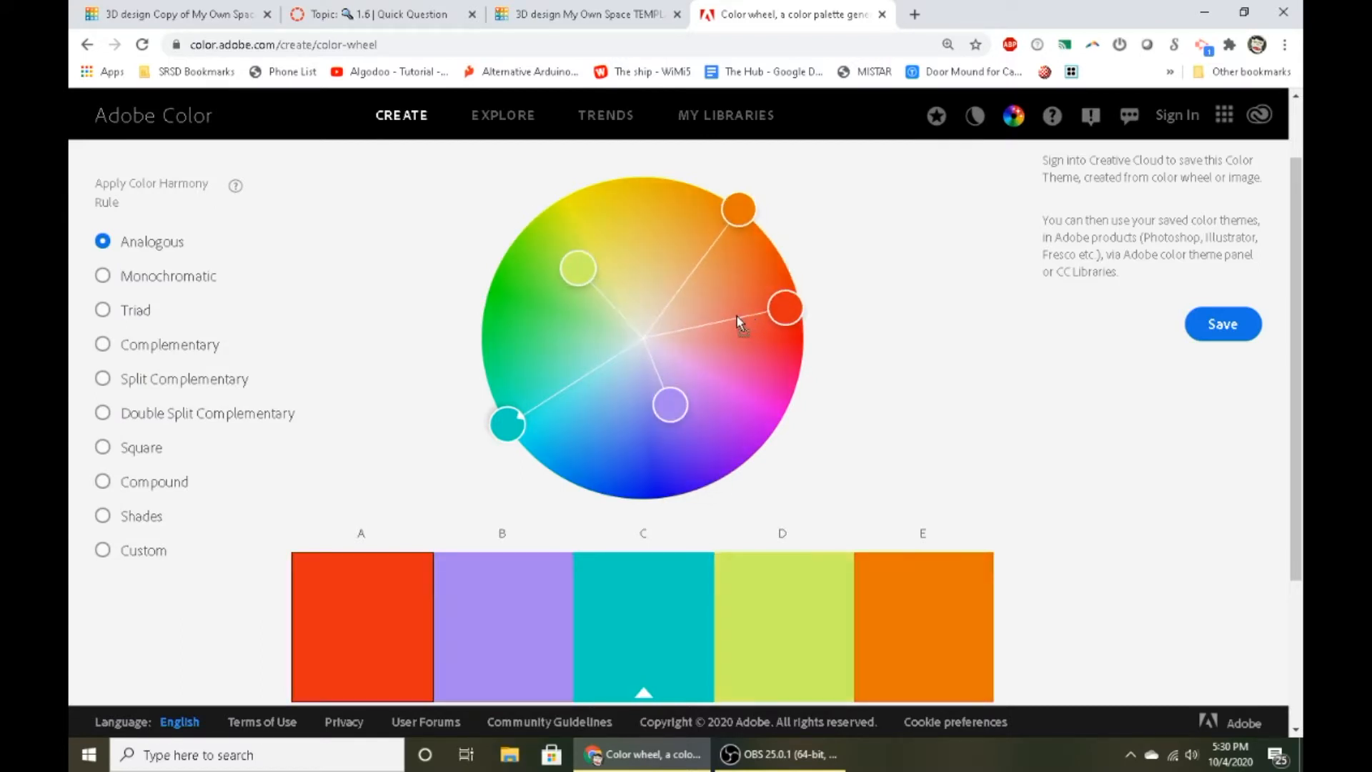
{"action": "left_click_drag", "start_coordinate": [743, 219], "coordinate": [688, 383]}
- Soften the base color to a lighter cyan and apply the Double Split Complementary harmony rule
{"action": "left_click_drag", "start_coordinate": [496, 427], "coordinate": [555, 401]}
{"action": "left_click", "coordinate": [154, 417]}
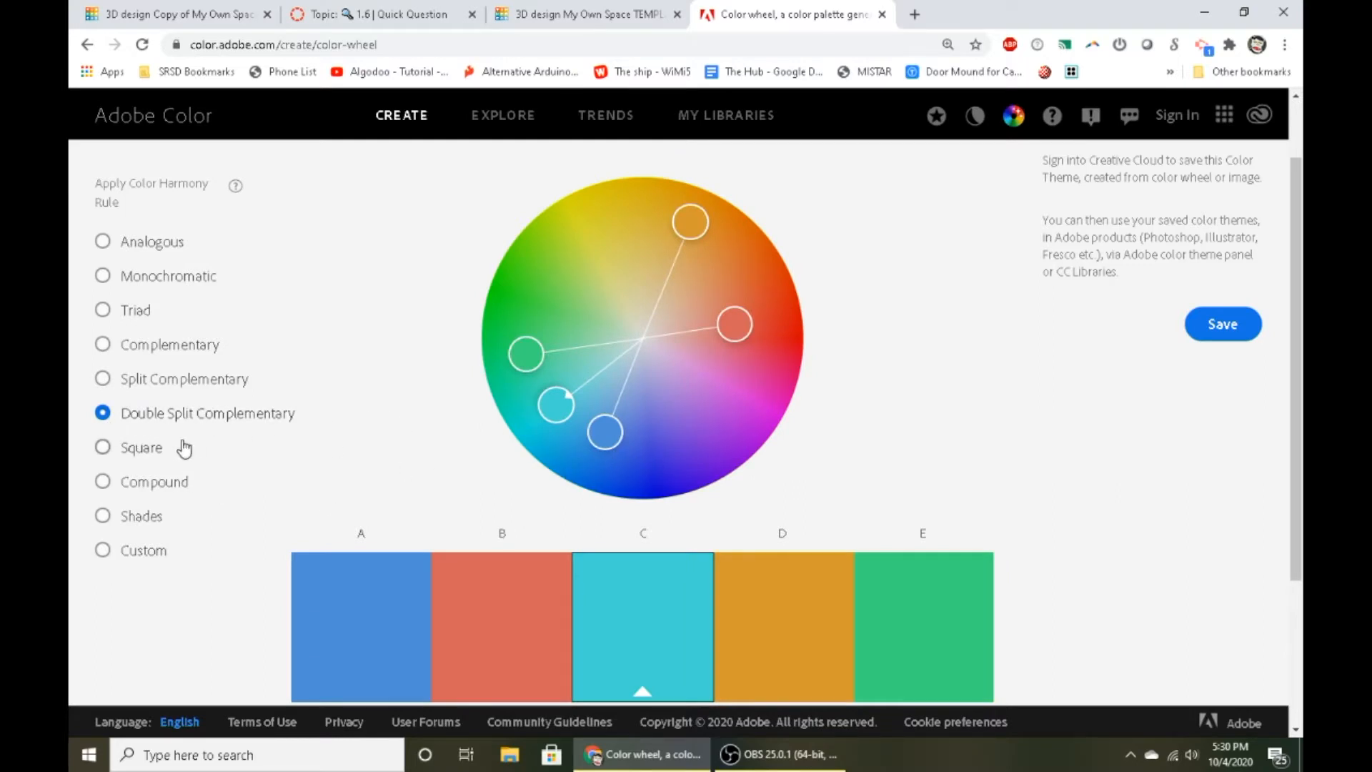
{"action": "scroll", "coordinate": [184, 447], "scroll_direction": "down", "scroll_amount": 1}
{"action": "scroll", "coordinate": [136, 423], "scroll_direction": "up", "scroll_amount": 1}
- Apply the Custom rule and adjust the four non-base colors individually to violet, red, golden yellow and green
{"action": "left_click", "coordinate": [133, 553]}
{"action": "left_click_drag", "start_coordinate": [615, 427], "coordinate": [690, 448]}
{"action": "left_click_drag", "start_coordinate": [734, 323], "coordinate": [770, 360]}
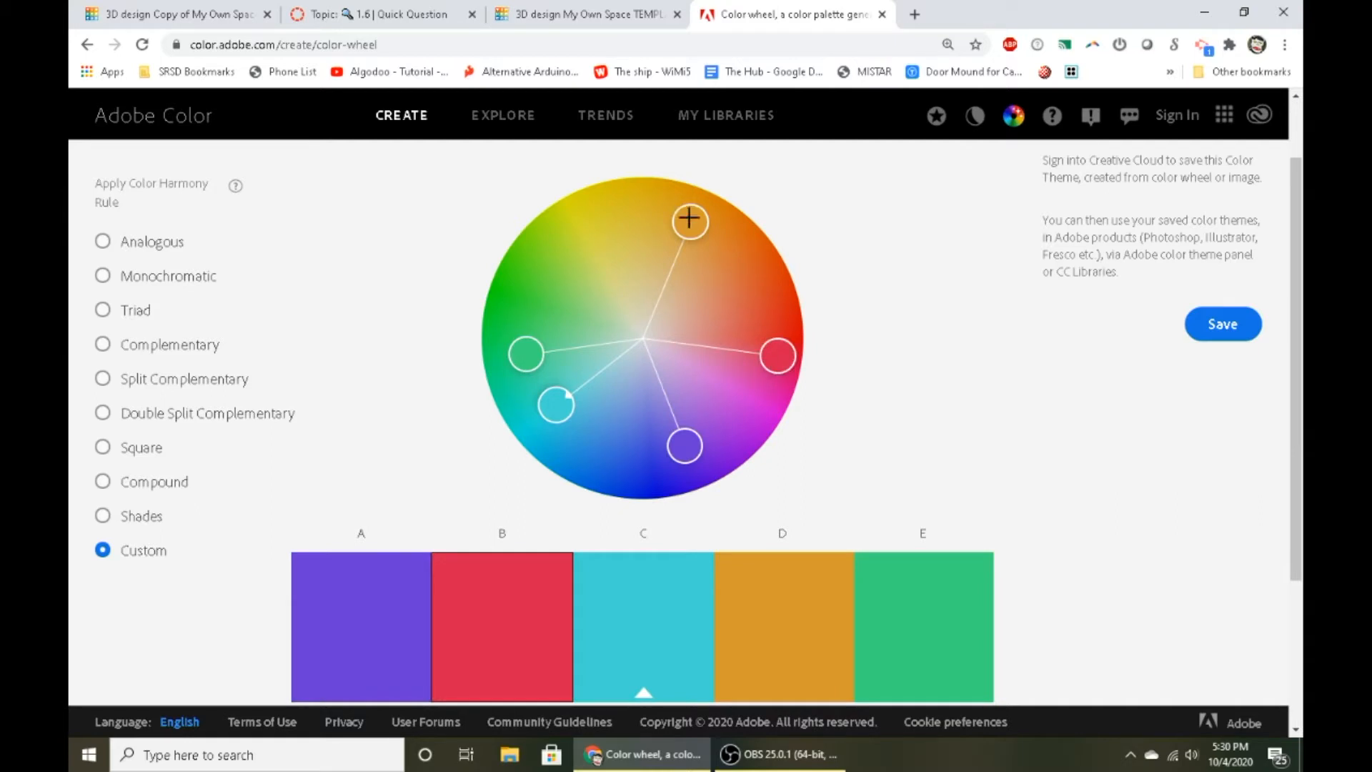
{"action": "left_click_drag", "start_coordinate": [689, 218], "coordinate": [641, 206]}
{"action": "left_click_drag", "start_coordinate": [520, 355], "coordinate": [531, 311]}
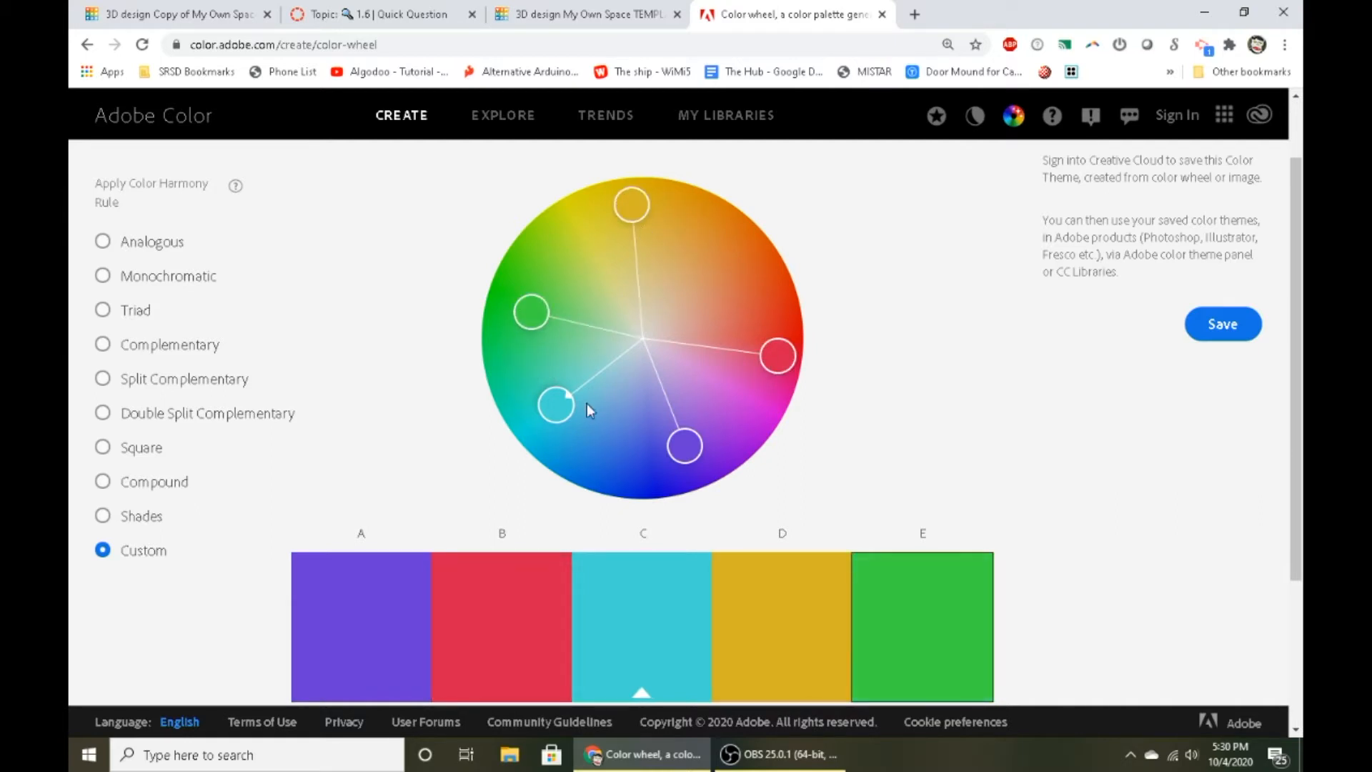
- Start saving the color theme and sign in to Adobe through Google with the personal Adobe ID account
{"action": "left_click", "coordinate": [1220, 327]}
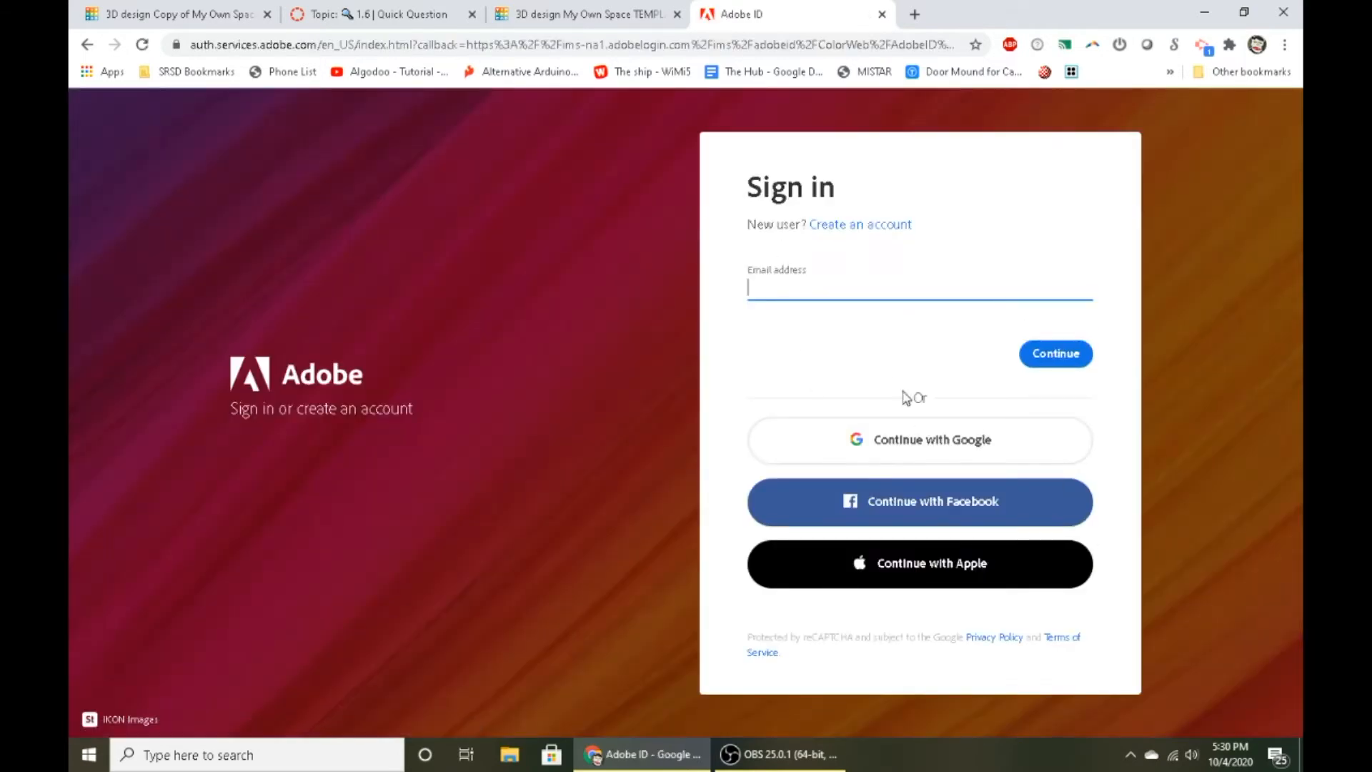
{"action": "left_click", "coordinate": [865, 457]}
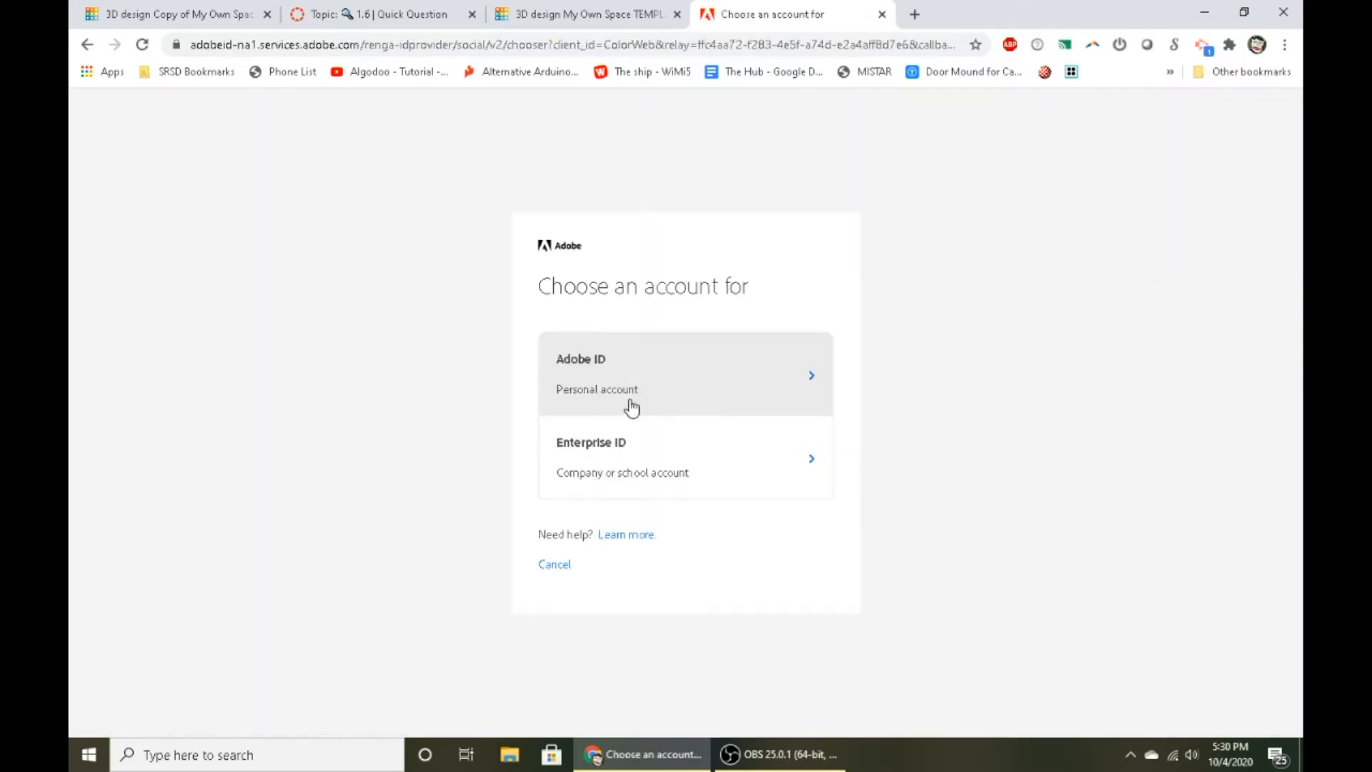
{"action": "left_click", "coordinate": [641, 398]}
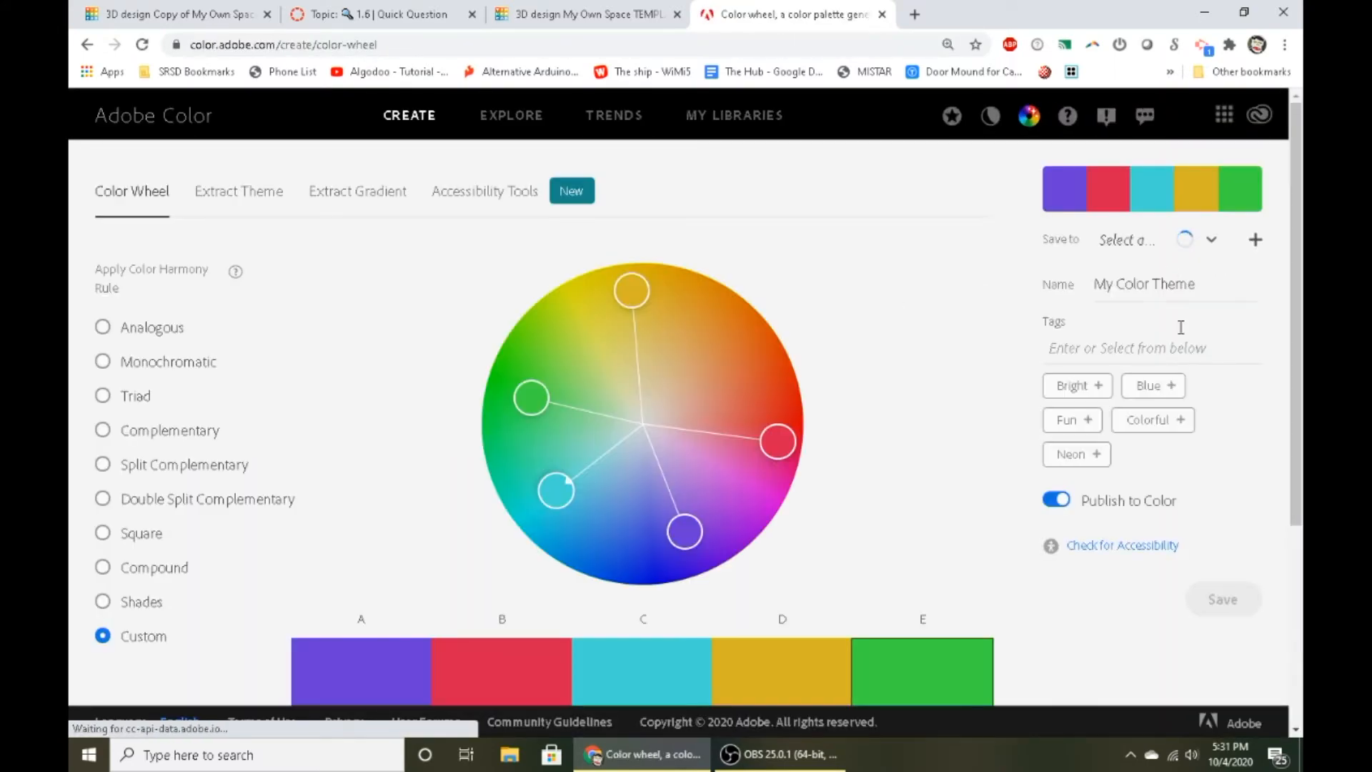
- Name the color theme Example Again and save it to My Library
{"action": "left_click_drag", "start_coordinate": [1198, 292], "coordinate": [944, 299]}
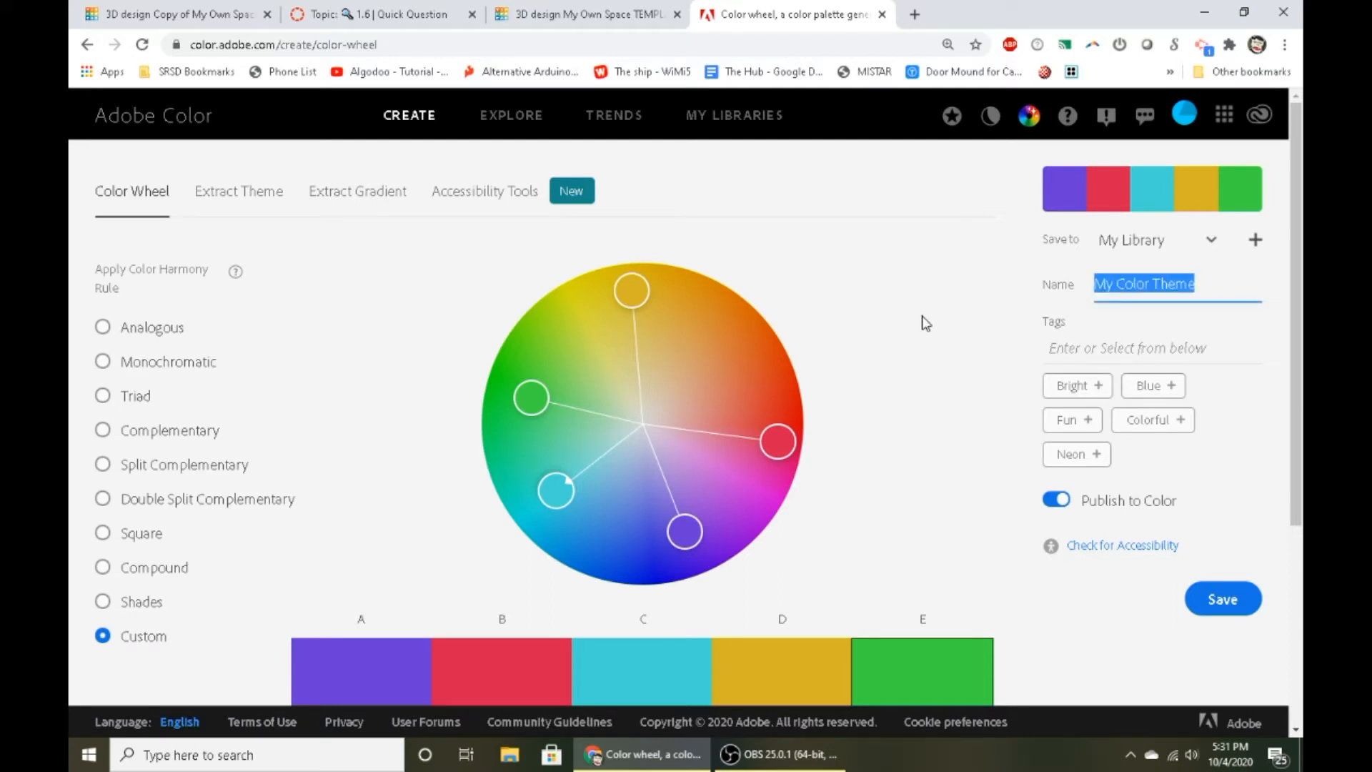
{"action": "type", "text": "Example Again"}
{"action": "left_click", "coordinate": [1230, 602]}
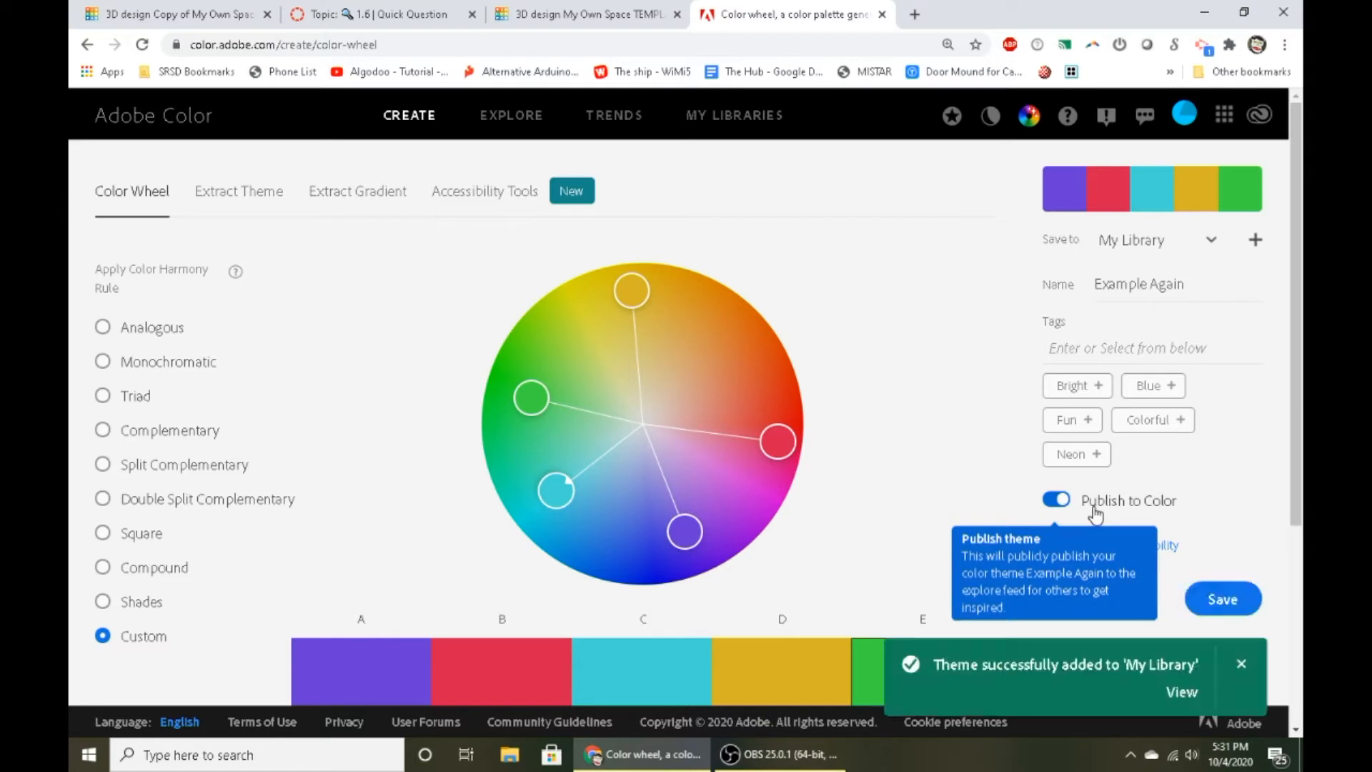
- Open the saved theme's library page, and return to the color wheel to examine each color's hex and RGB values
{"action": "left_click", "coordinate": [1180, 690]}
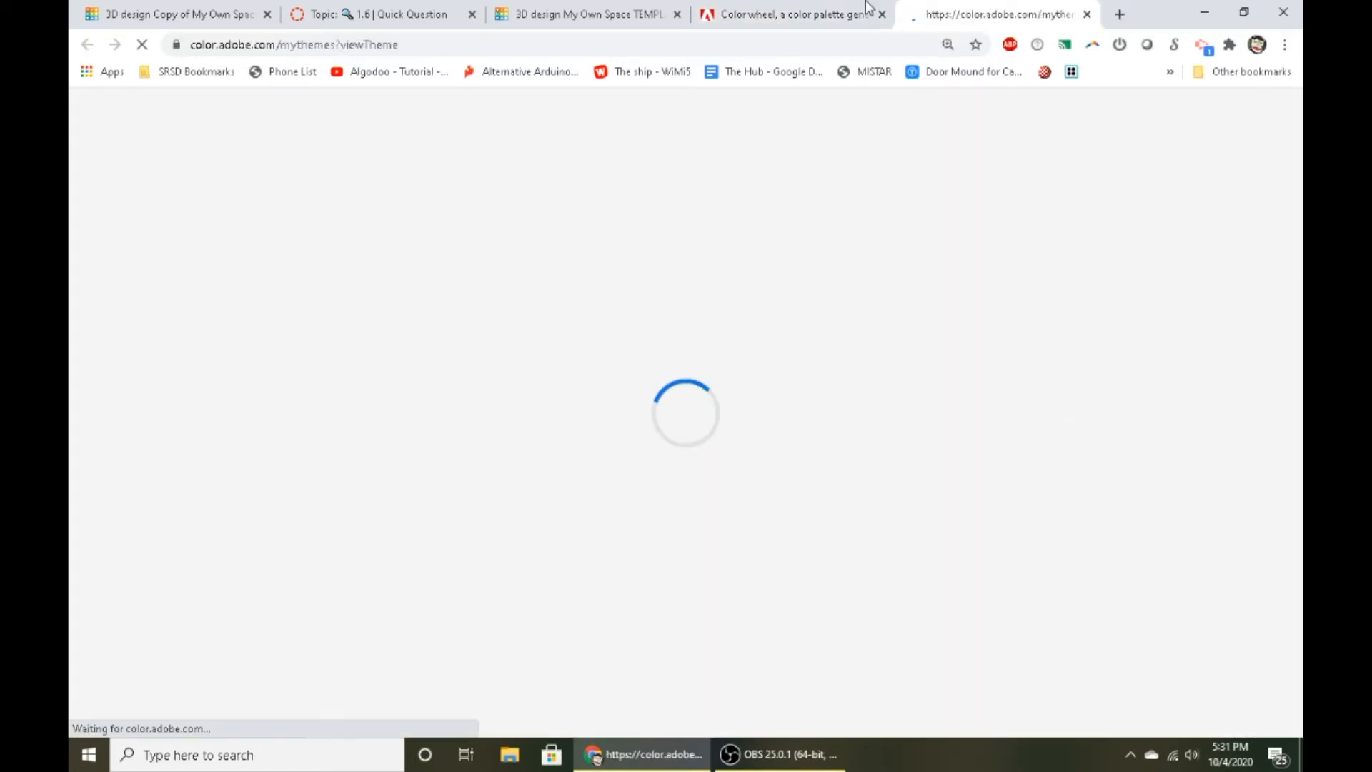
{"action": "left_click", "coordinate": [786, 13]}
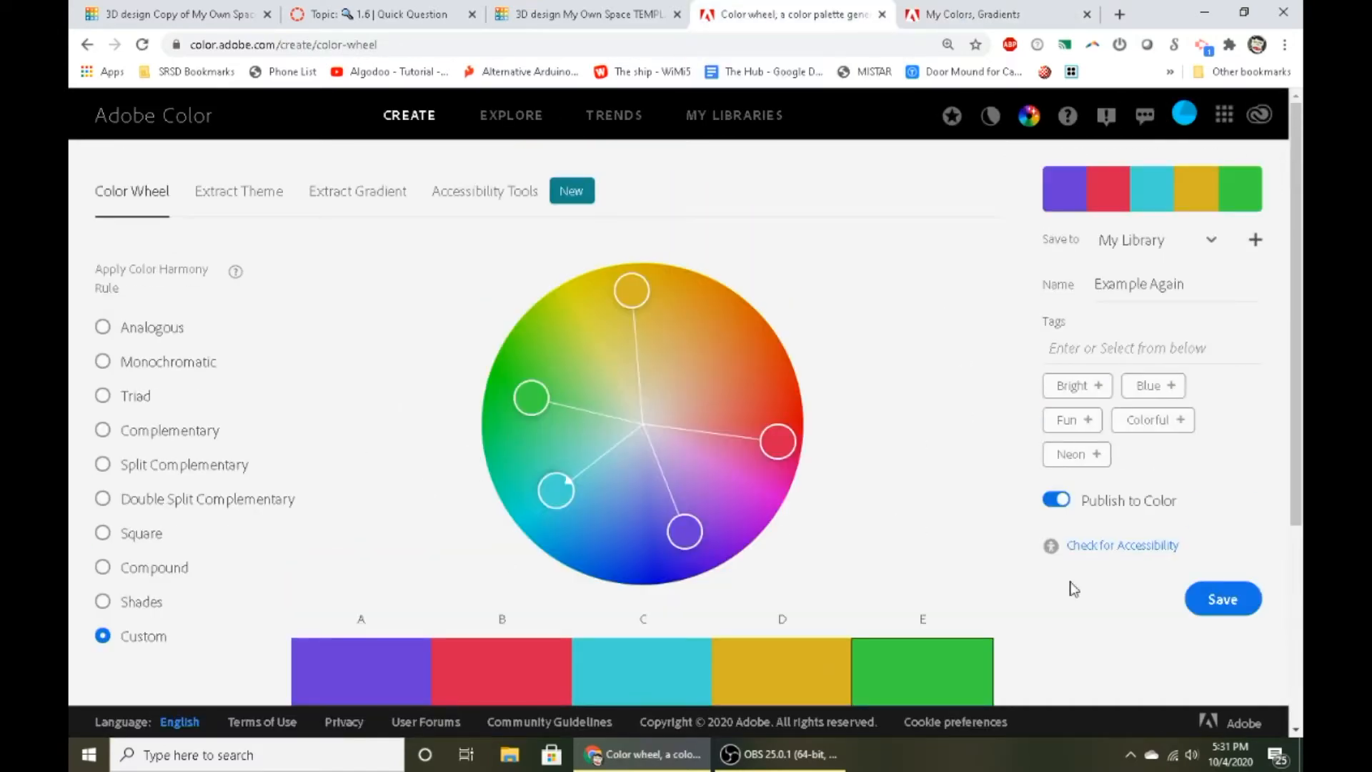
{"action": "scroll", "coordinate": [743, 384], "scroll_direction": "down", "scroll_amount": 1}
{"action": "scroll", "coordinate": [739, 436], "scroll_direction": "down", "scroll_amount": 1}
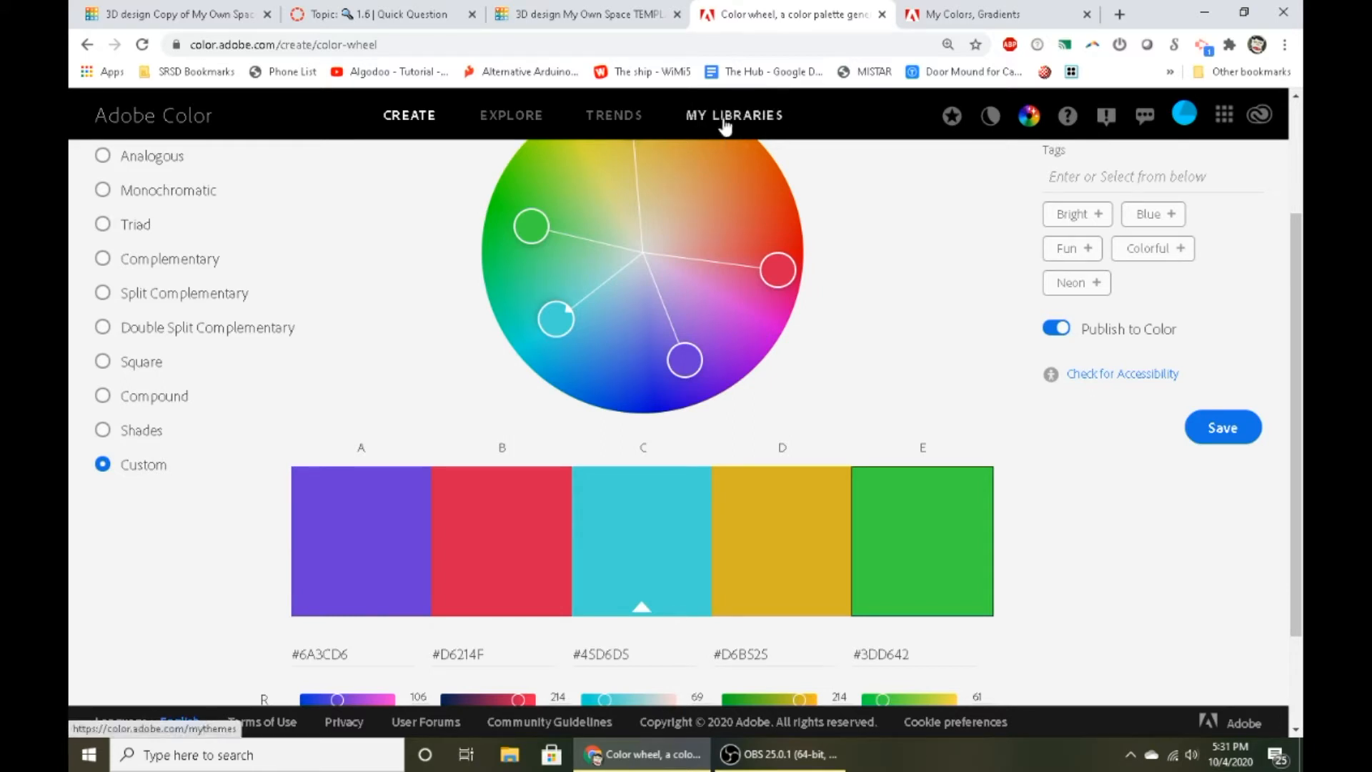
{"action": "scroll", "coordinate": [458, 457], "scroll_direction": "down", "scroll_amount": 2}
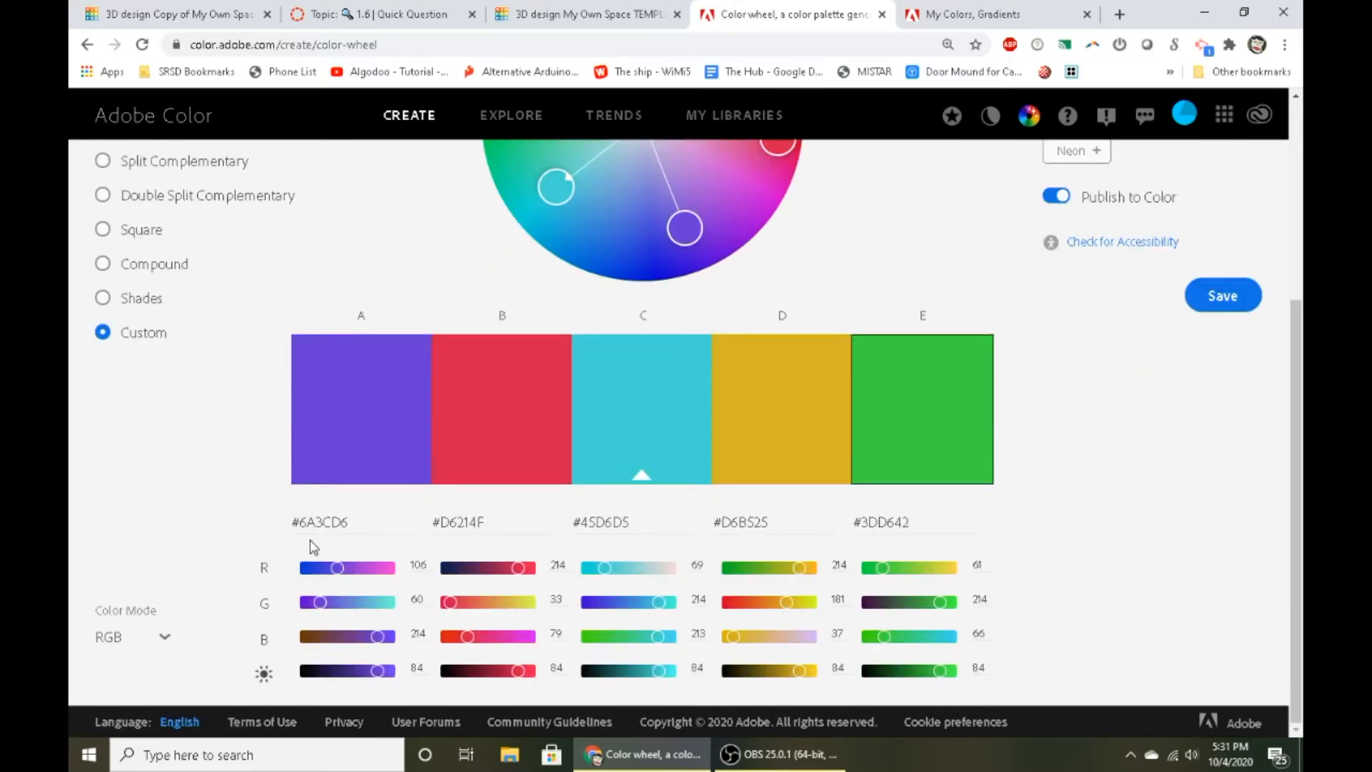
- Switch to the My Own Space TEMPLATE design in Tinkercad, glancing back at the color wheel page once
{"action": "left_click", "coordinate": [548, 7]}
{"action": "left_click", "coordinate": [750, 10]}
{"action": "left_click", "coordinate": [602, 11]}
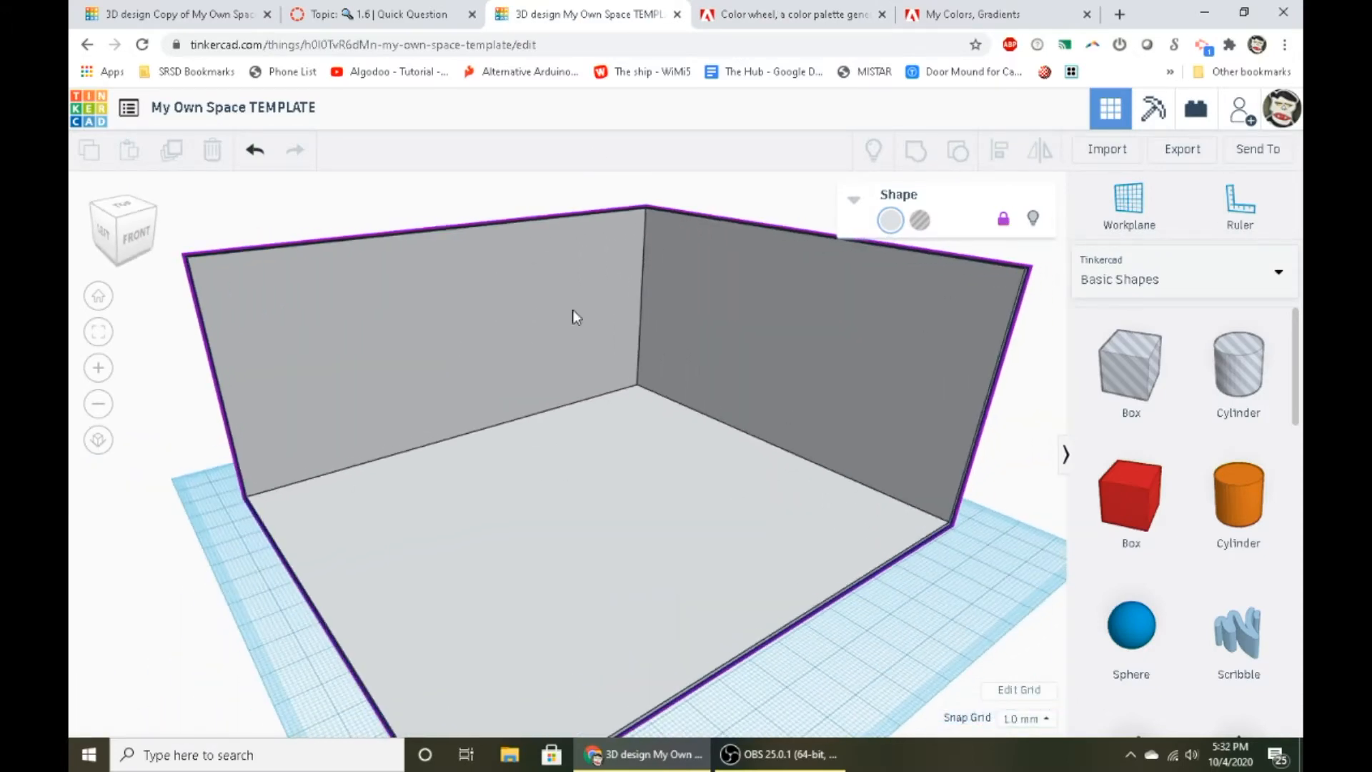
- Switch to the Adobe Color wheel page and try to copy the hex code of green swatch E
{"action": "left_click", "coordinate": [949, 8]}
{"action": "left_click", "coordinate": [805, 11]}
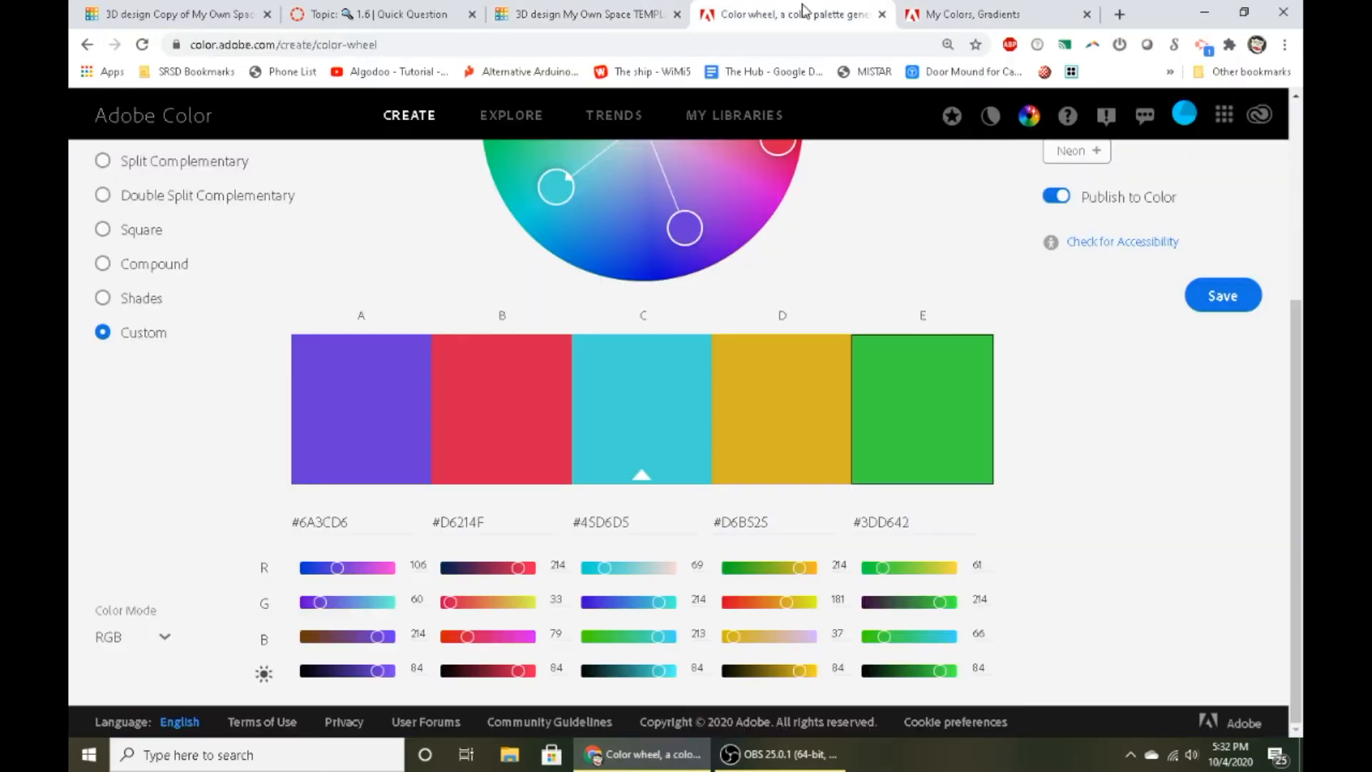
{"action": "left_click", "coordinate": [880, 525]}
{"action": "left_click", "coordinate": [749, 522]}
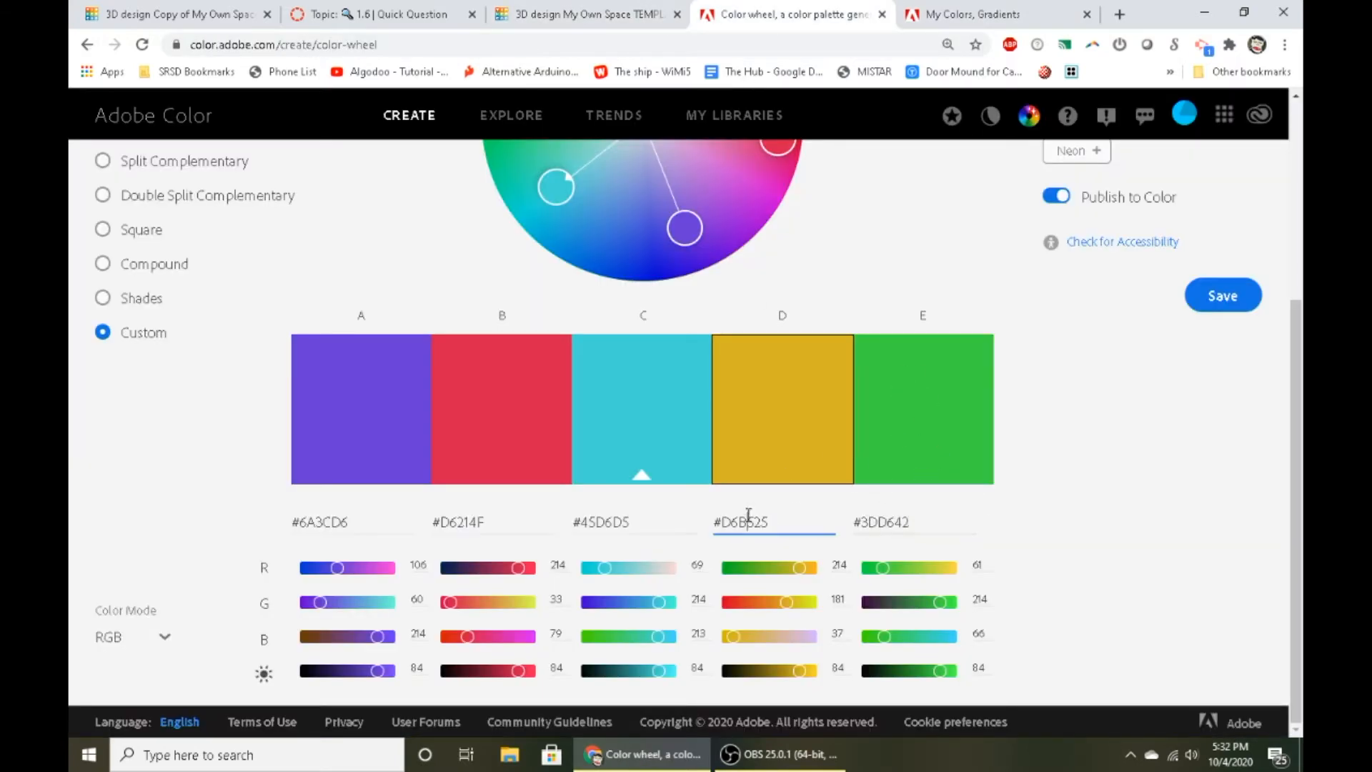
{"action": "left_click", "coordinate": [457, 514]}
{"action": "double_click", "coordinate": [872, 515]}
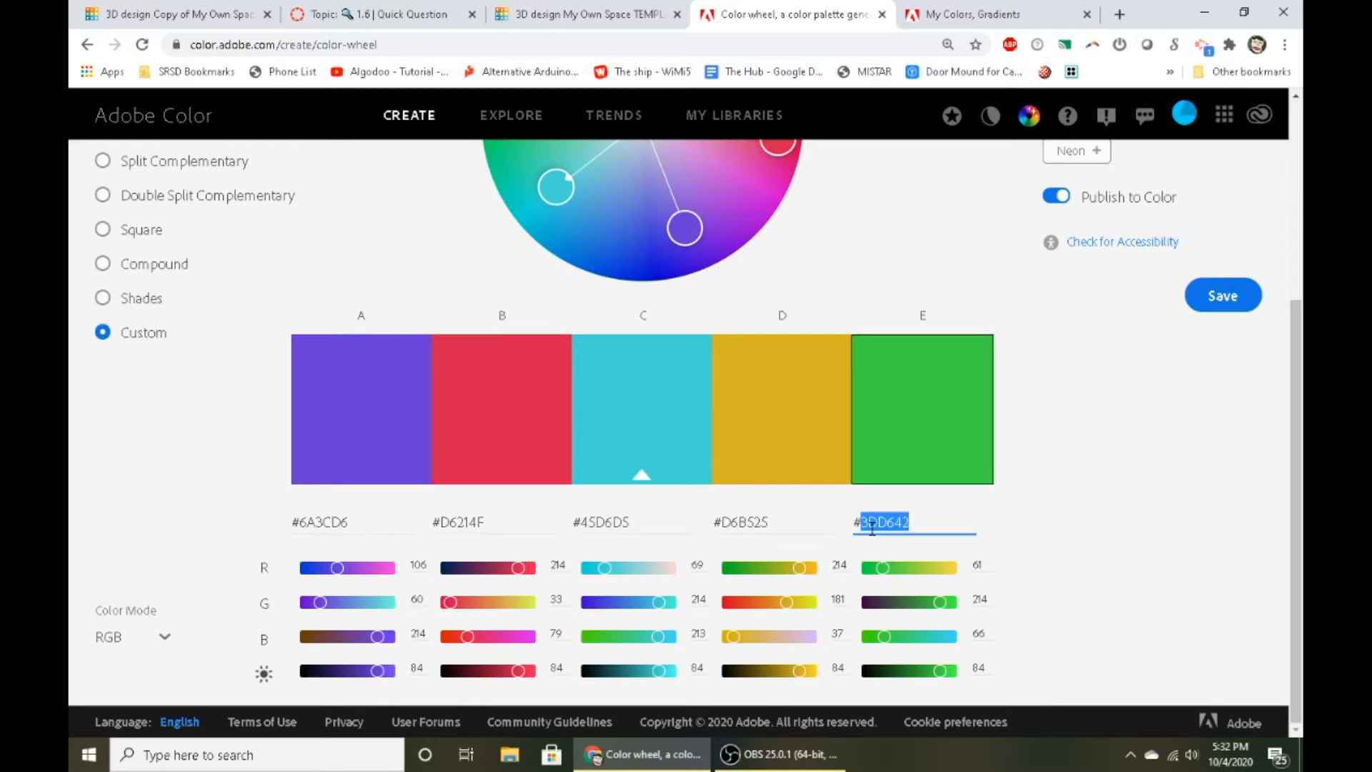
{"action": "right_click", "coordinate": [884, 530]}
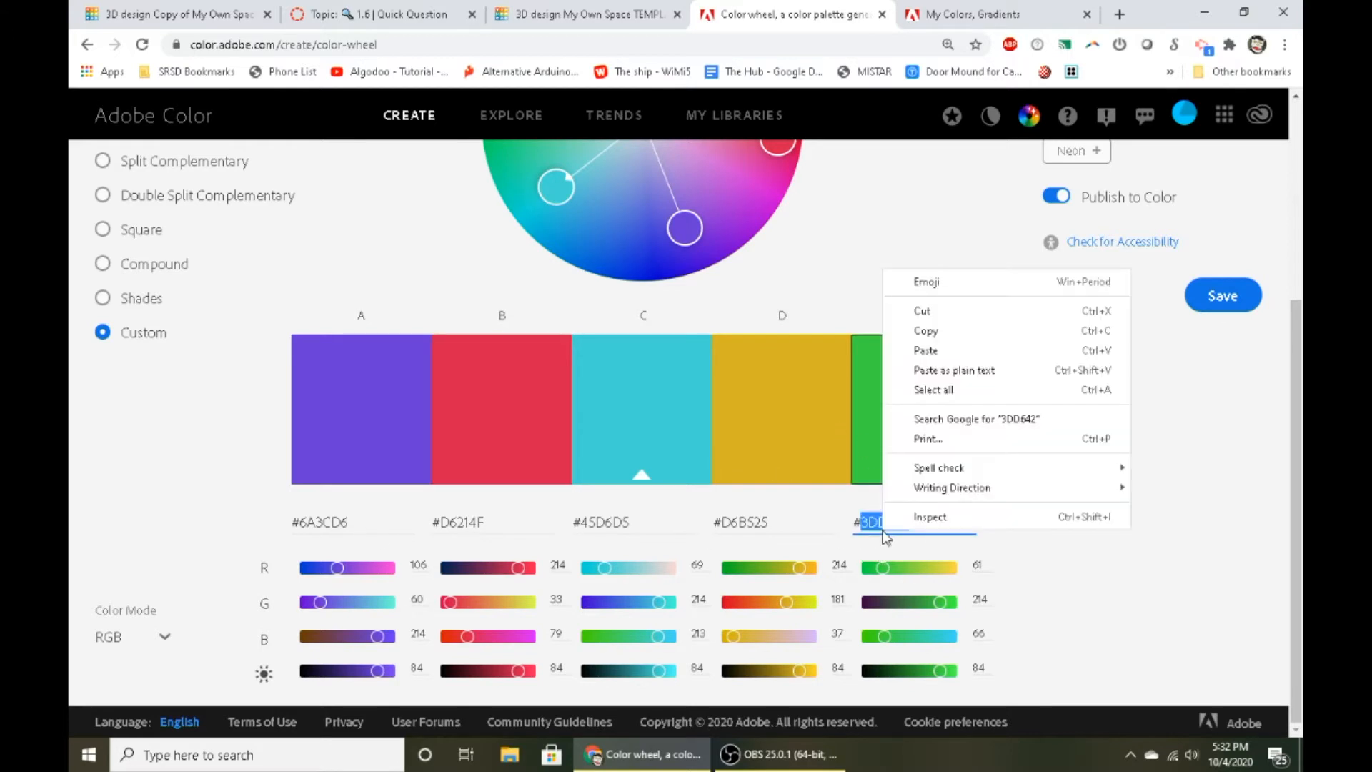
{"action": "left_click", "coordinate": [906, 348]}
- Set the Tinkercad room's custom color to hex 3DD642, copied from green swatch E in Adobe Color
{"action": "left_click", "coordinate": [568, 15]}
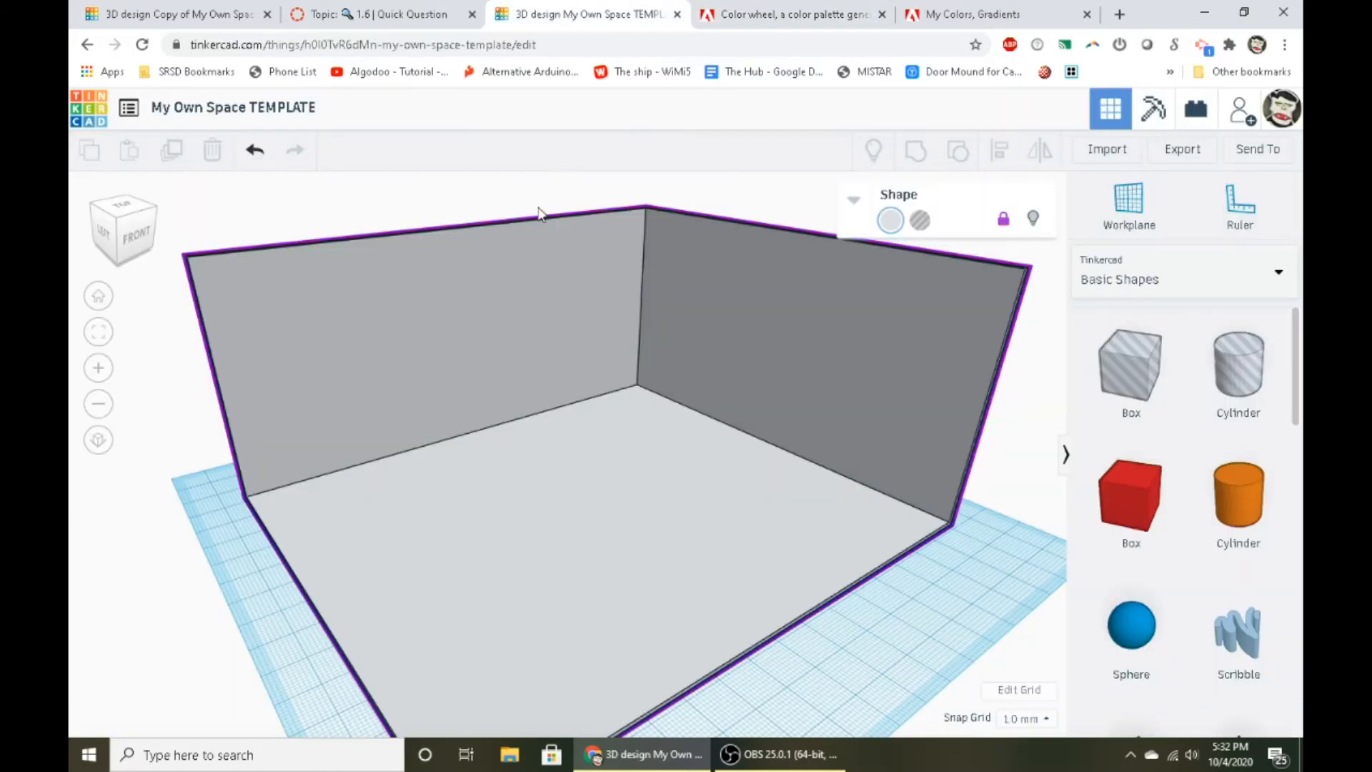
{"action": "left_click", "coordinate": [891, 222]}
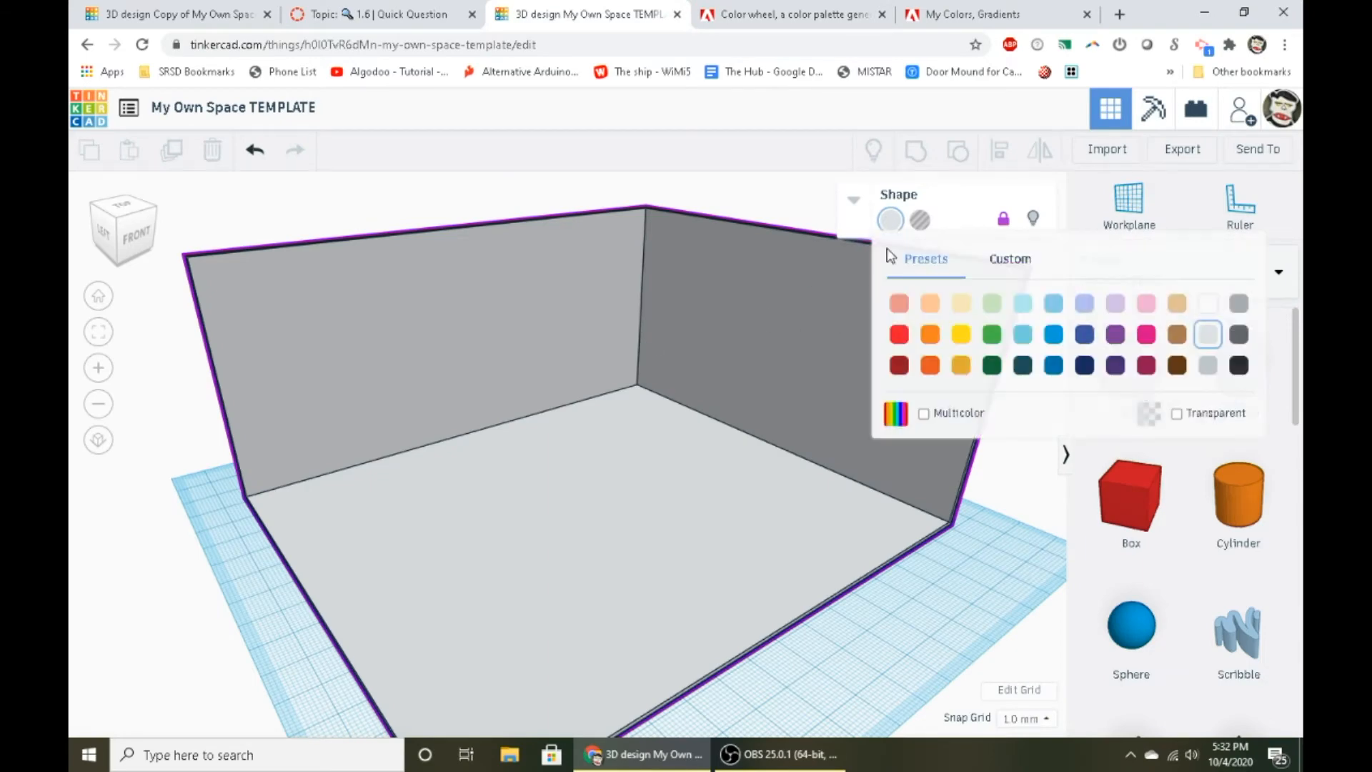
{"action": "left_click", "coordinate": [1019, 274]}
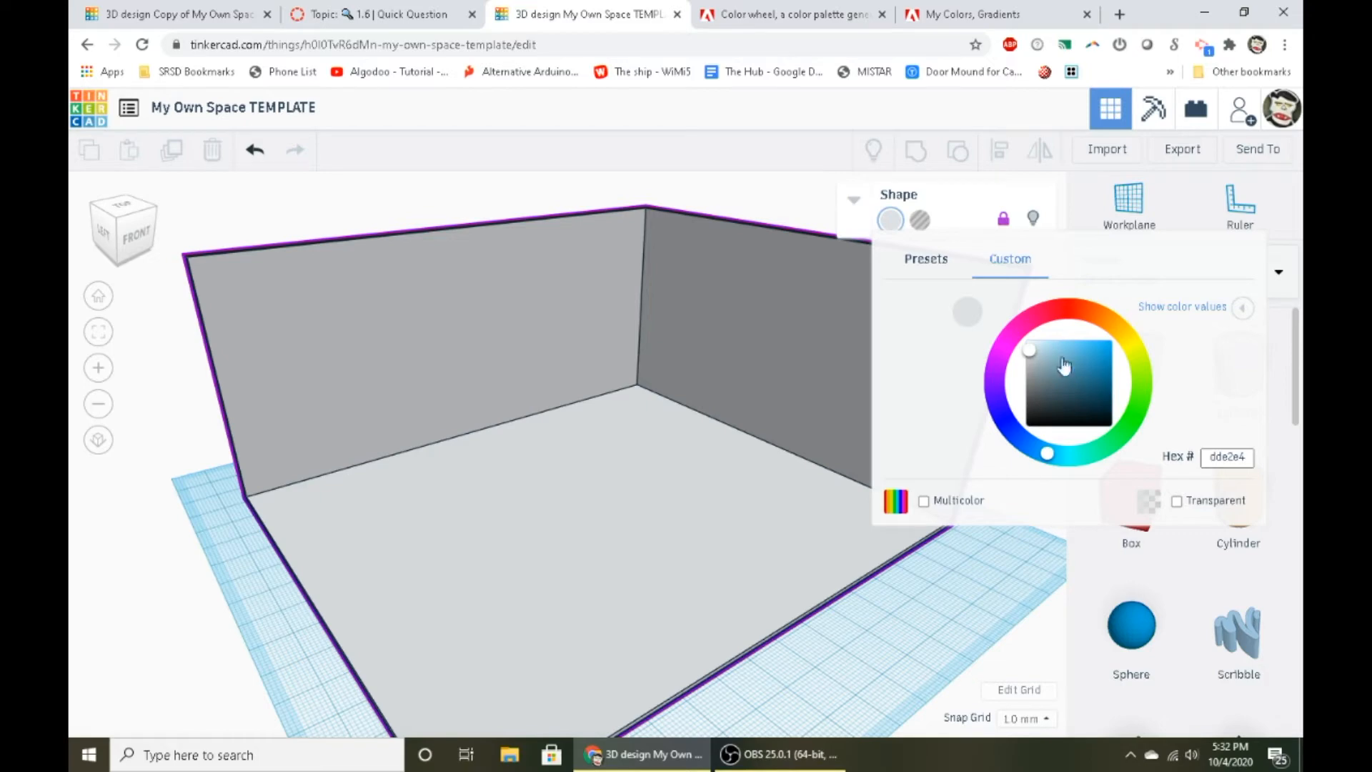
{"action": "left_click", "coordinate": [1224, 458]}
{"action": "left_click", "coordinate": [836, 25]}
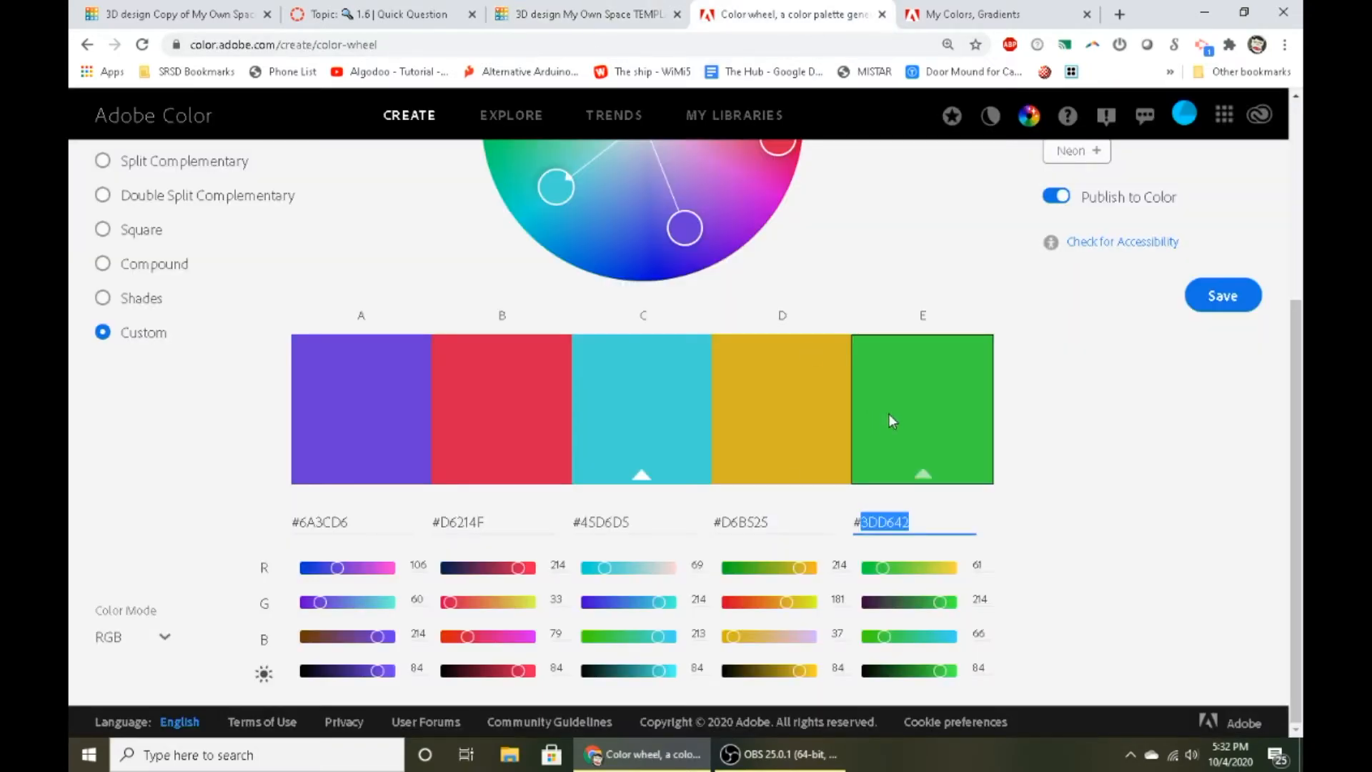
{"action": "right_click", "coordinate": [871, 536]}
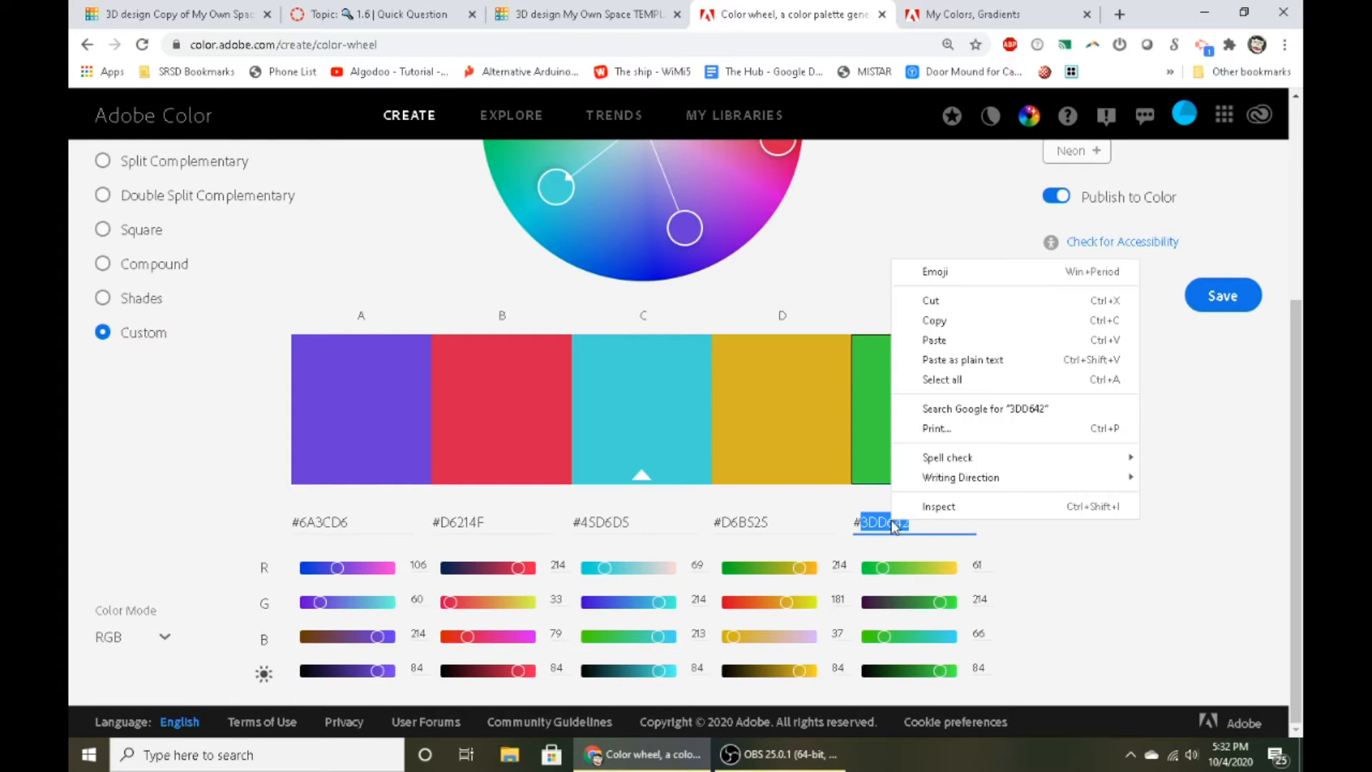
{"action": "left_click", "coordinate": [935, 332]}
{"action": "left_click", "coordinate": [596, 10]}
{"action": "right_click", "coordinate": [1225, 460]}
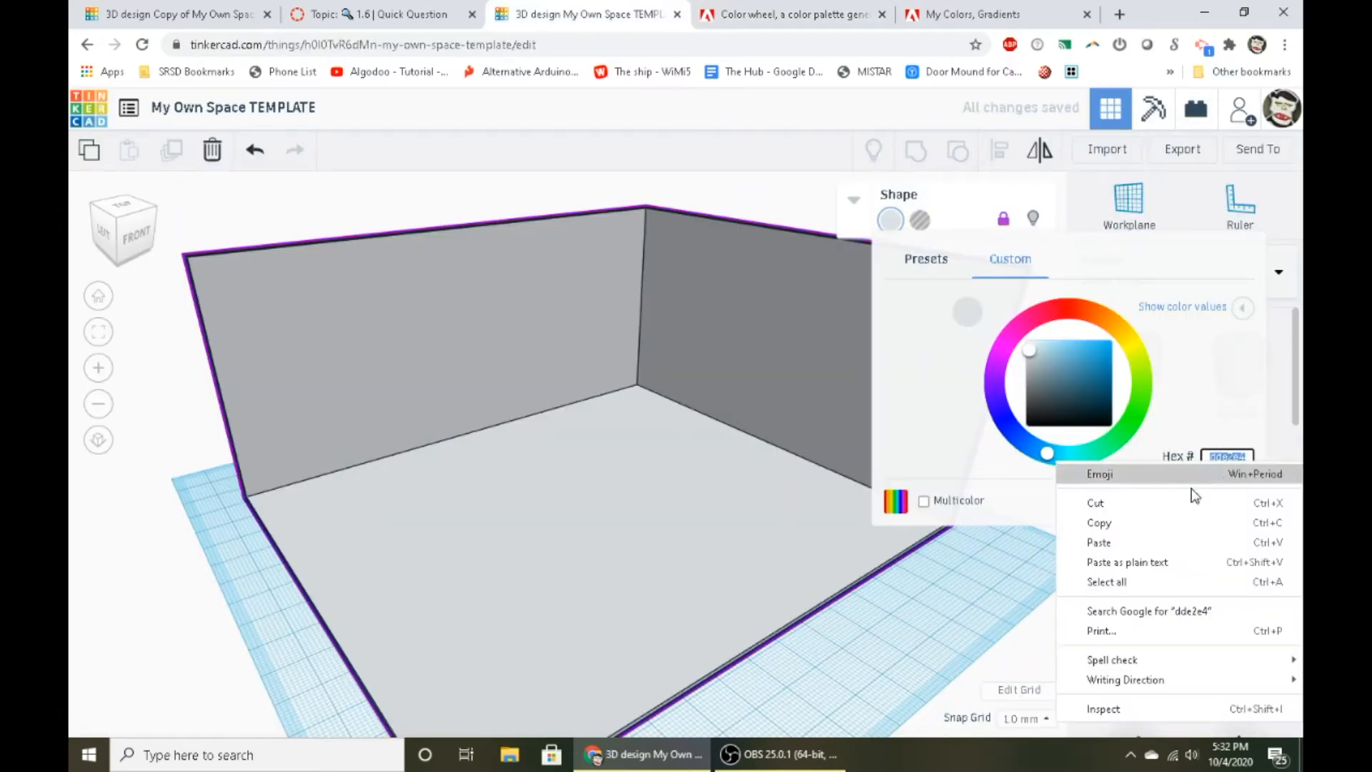
{"action": "left_click", "coordinate": [1147, 540]}
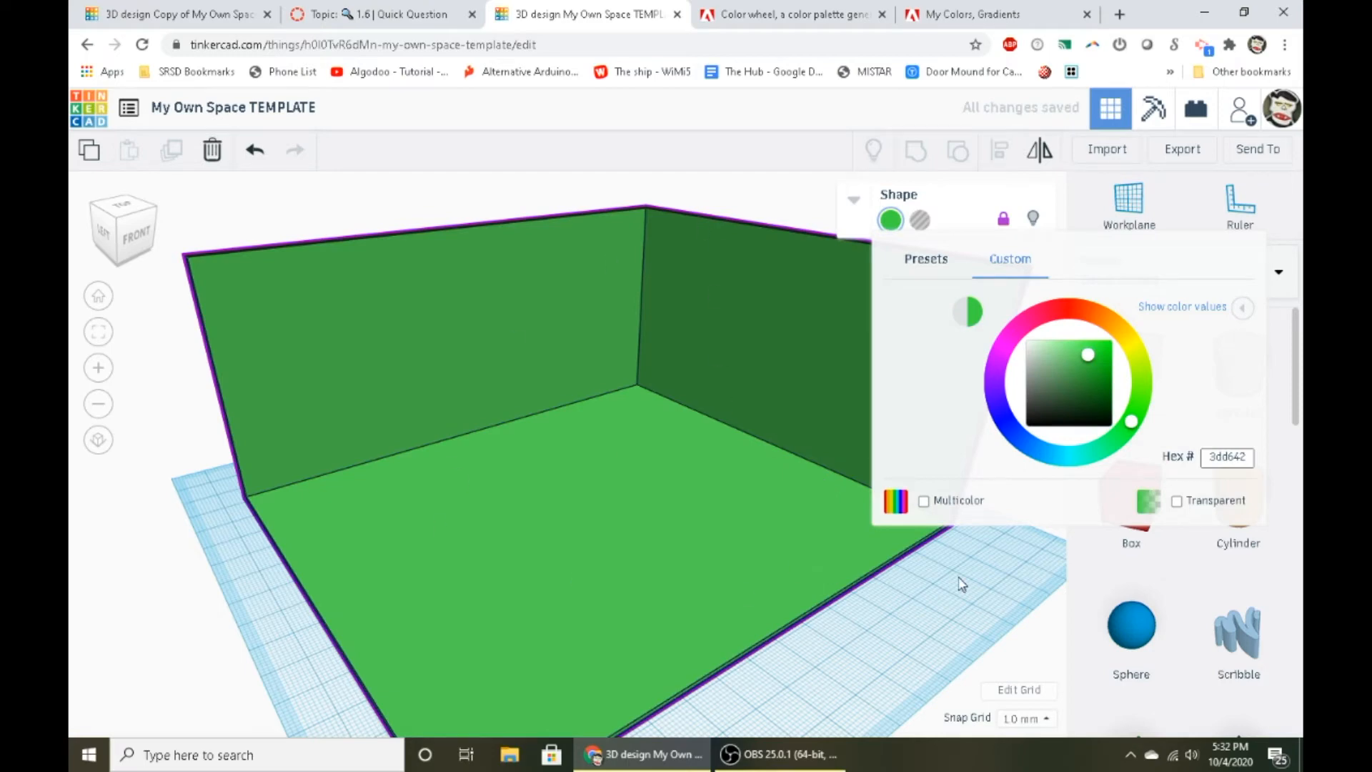
- Recolor the room with the custom hex color D6214F, copied from red swatch B in Adobe Color
{"action": "left_click", "coordinate": [924, 608]}
{"action": "right_click_drag", "start_coordinate": [925, 607], "coordinate": [686, 522]}
{"action": "left_click", "coordinate": [687, 528]}
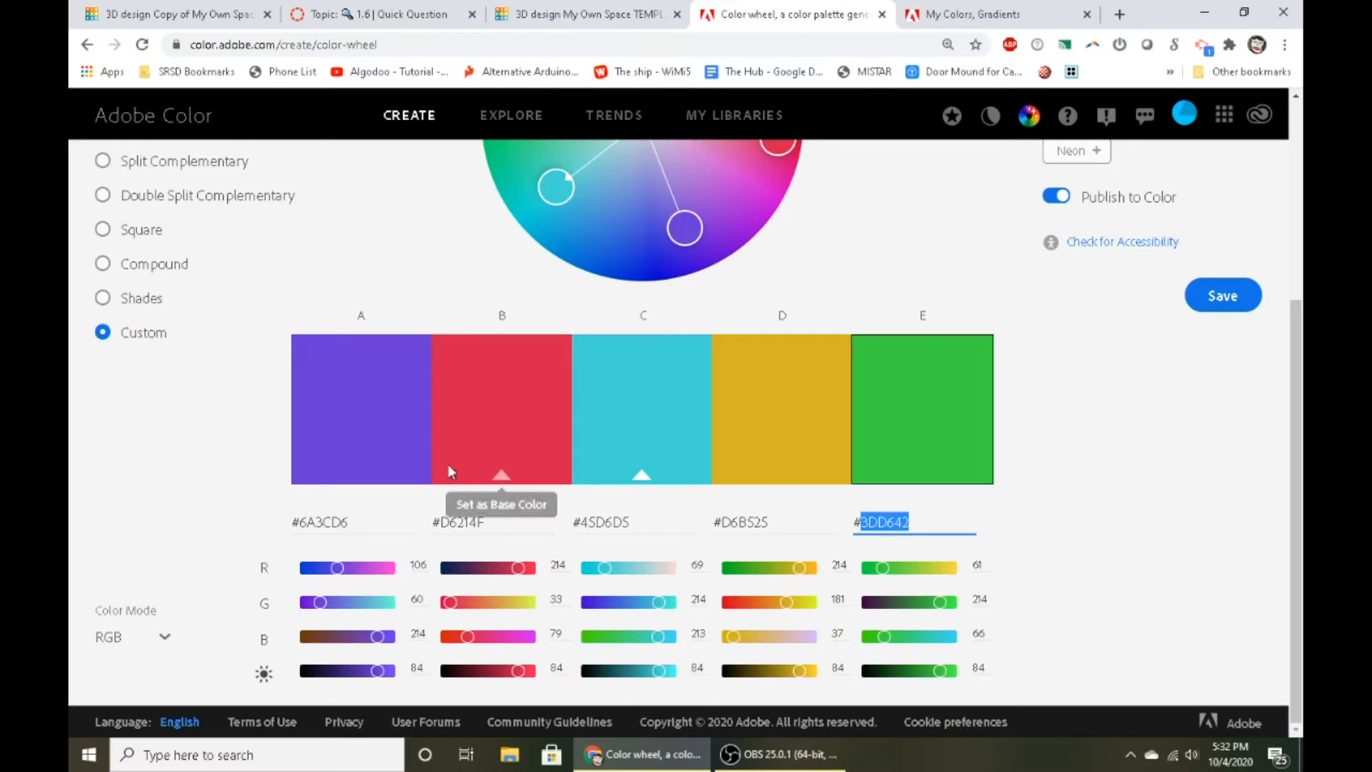
{"action": "left_click", "coordinate": [454, 522]}
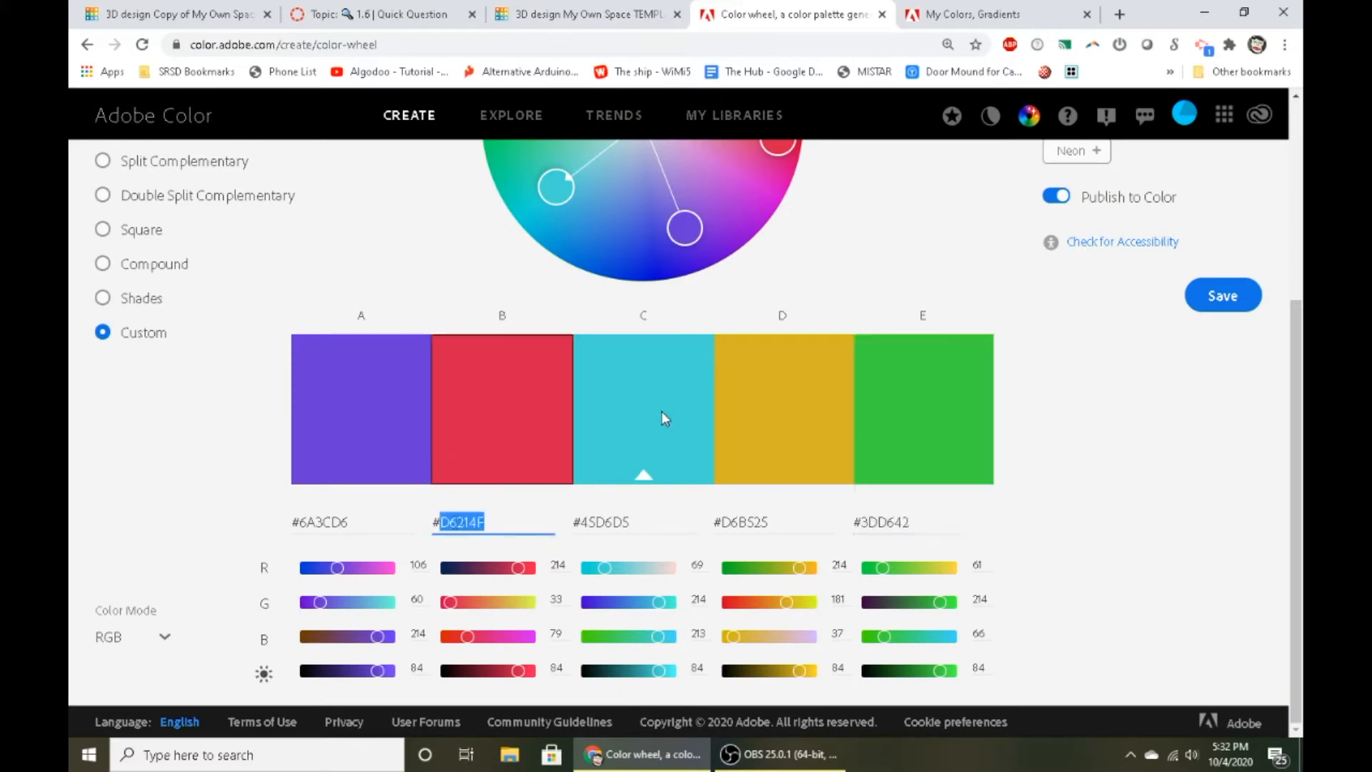
{"action": "left_click", "coordinate": [586, 10]}
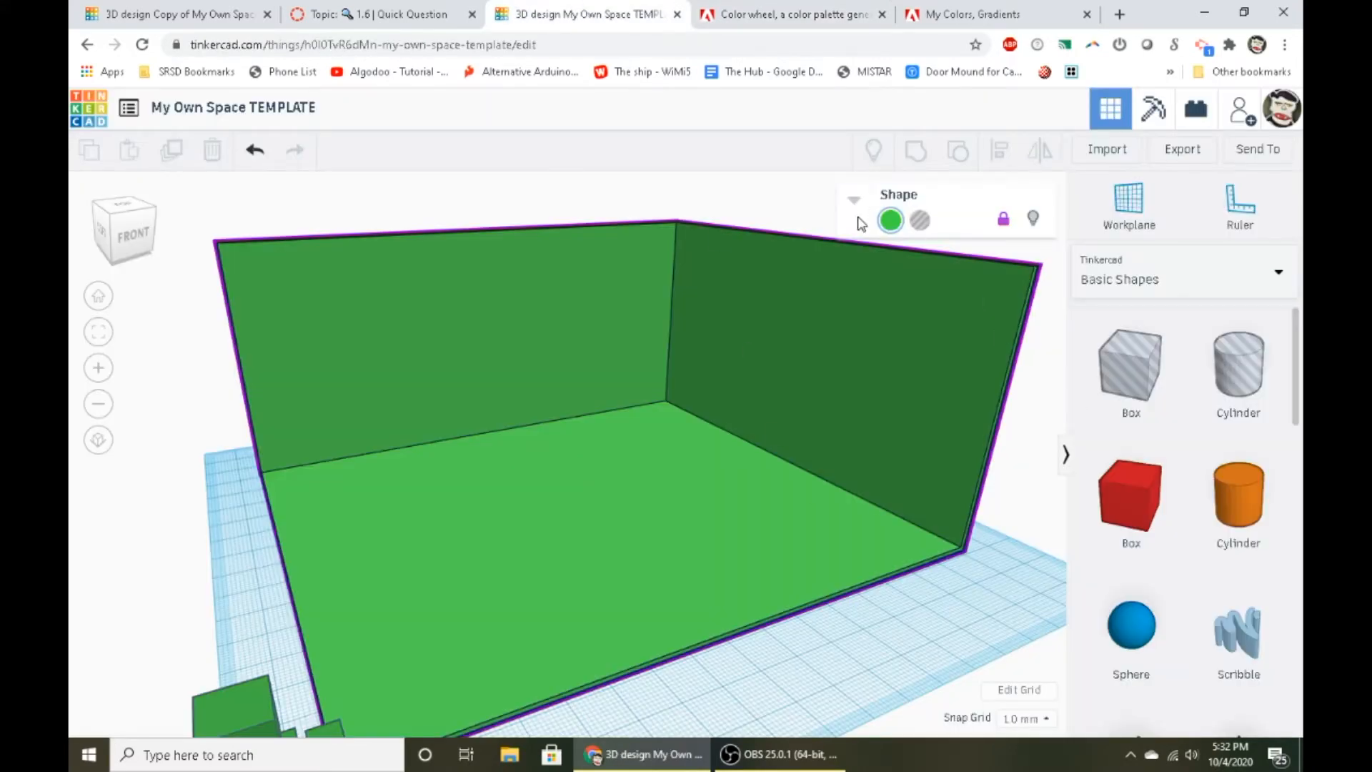
{"action": "left_click", "coordinate": [891, 220]}
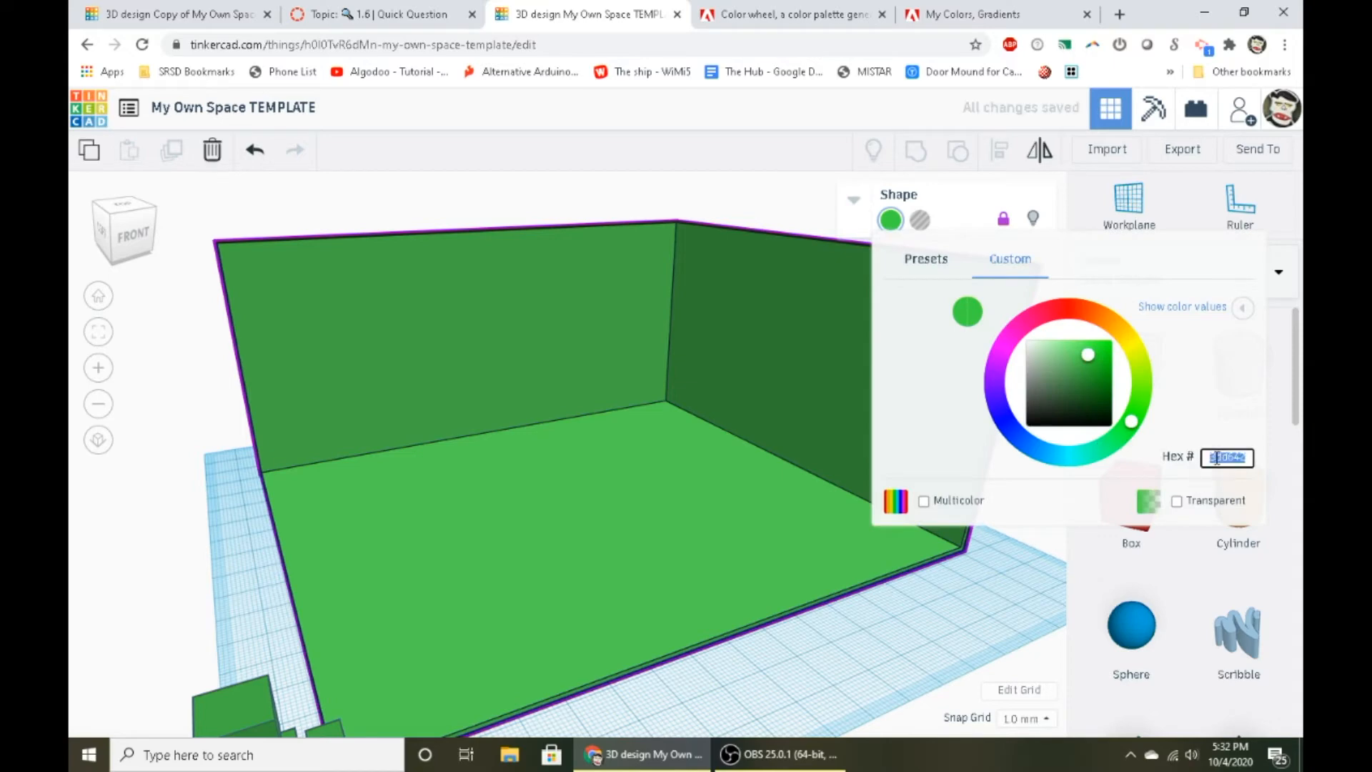
{"action": "key", "text": "Return"}
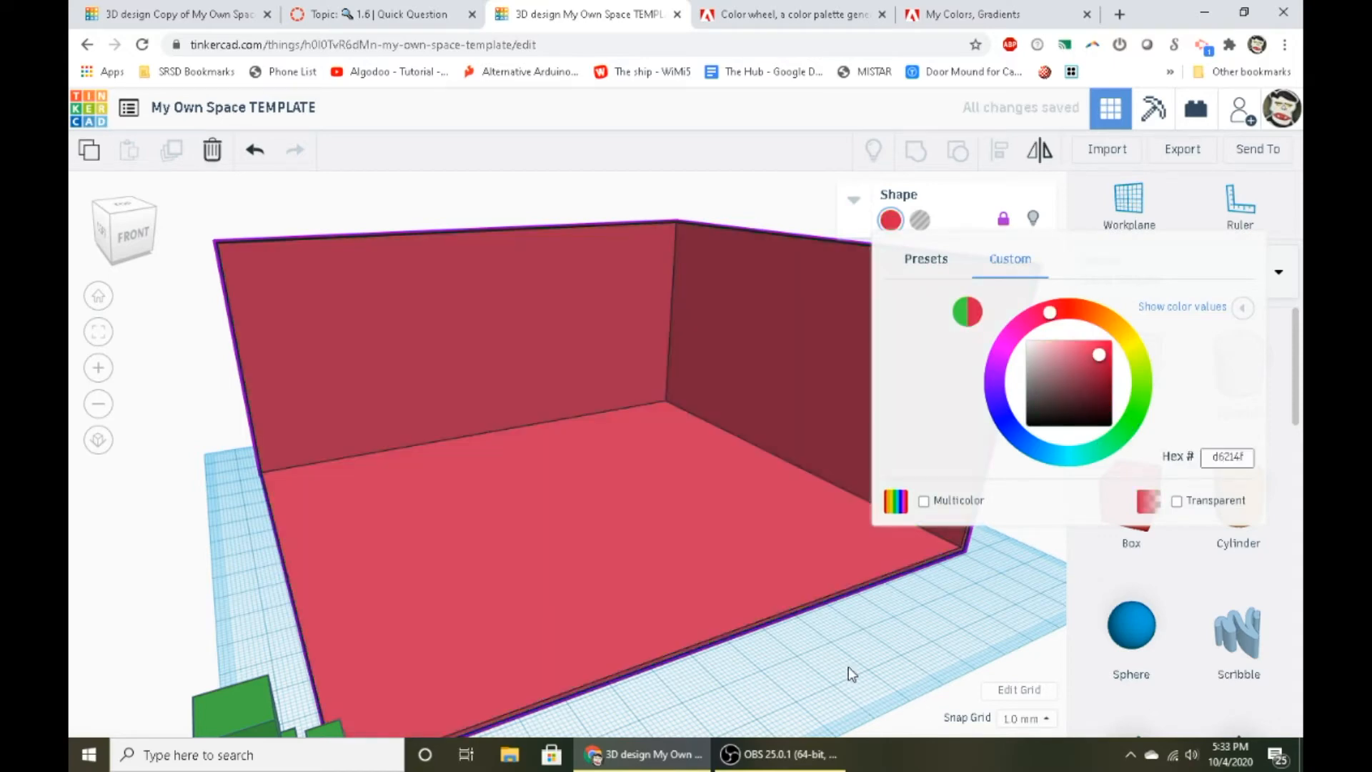
{"action": "left_click", "coordinate": [848, 667]}
- Compare the recolored Tinkercad room with the theme's swatches and harmony rules on the Adobe Color page
{"action": "left_click", "coordinate": [744, 22]}
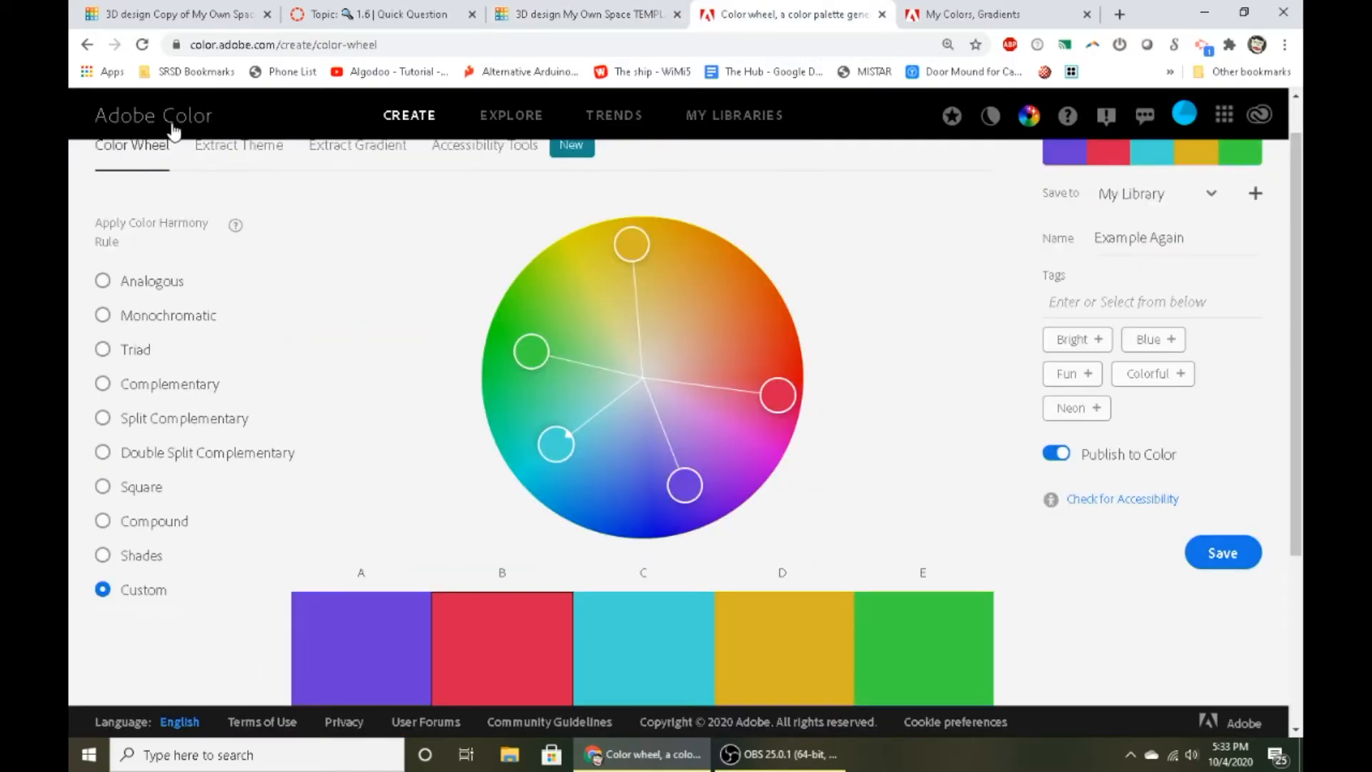
{"action": "left_click", "coordinate": [548, 9]}
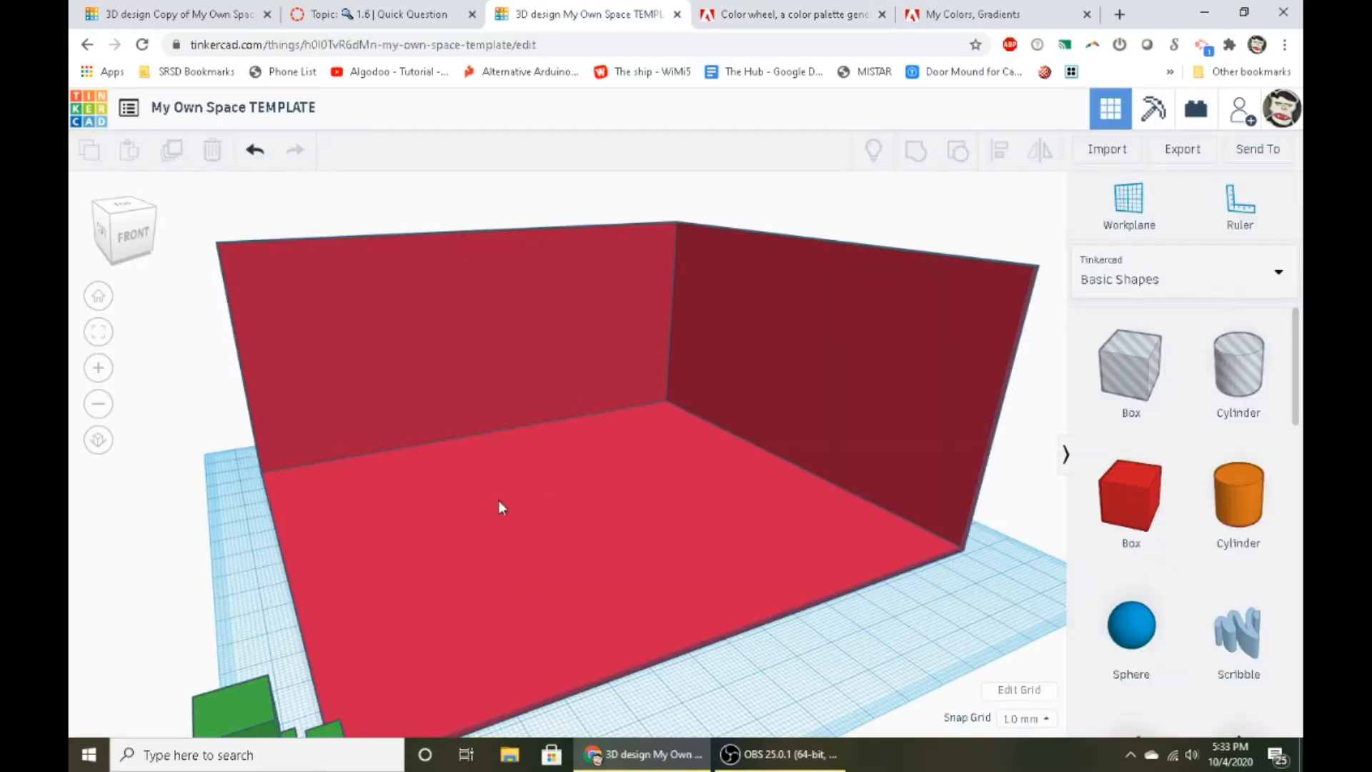
{"action": "scroll", "coordinate": [502, 502], "scroll_direction": "down", "scroll_amount": 4}
{"action": "right_click_drag", "start_coordinate": [542, 499], "coordinate": [545, 546]}
{"action": "left_click", "coordinate": [745, 16]}
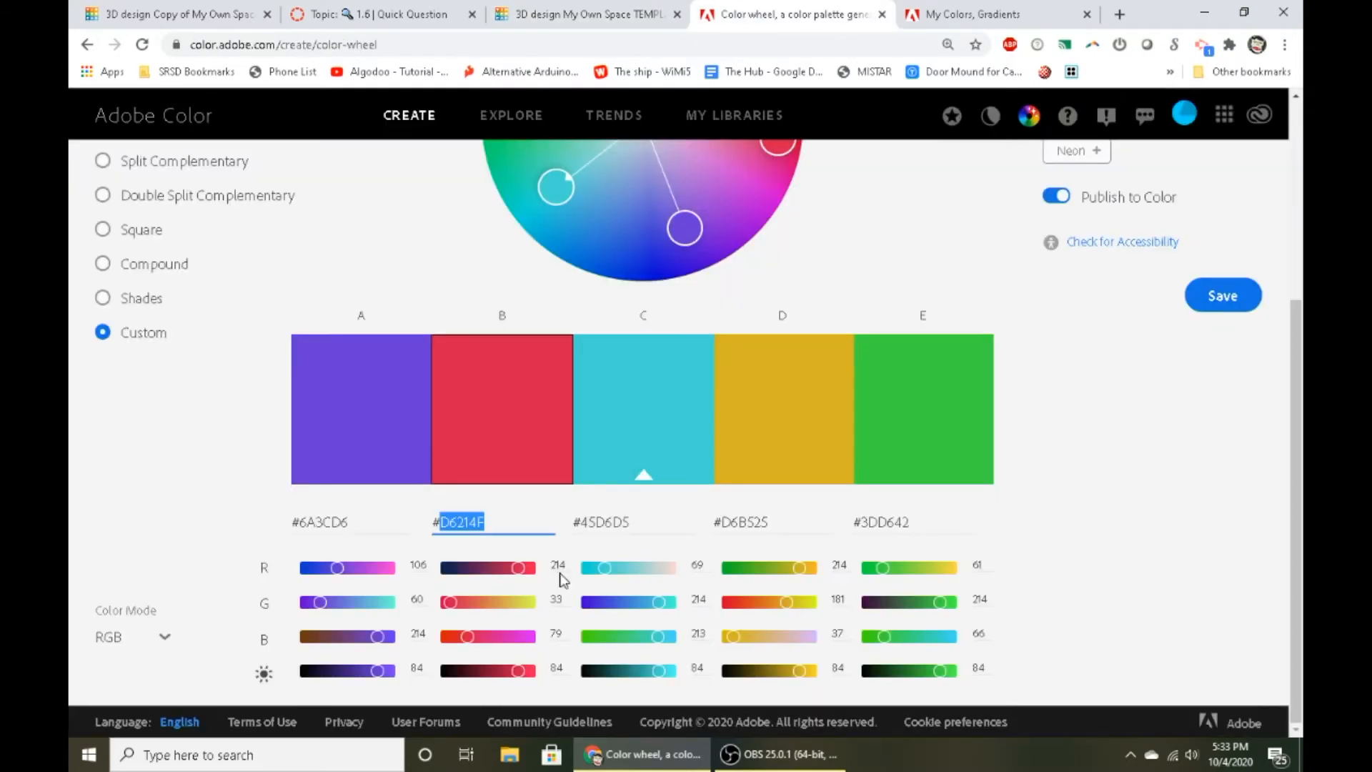
{"action": "scroll", "coordinate": [540, 474], "scroll_direction": "up", "scroll_amount": 3}
{"action": "scroll", "coordinate": [436, 573], "scroll_direction": "down", "scroll_amount": 2}
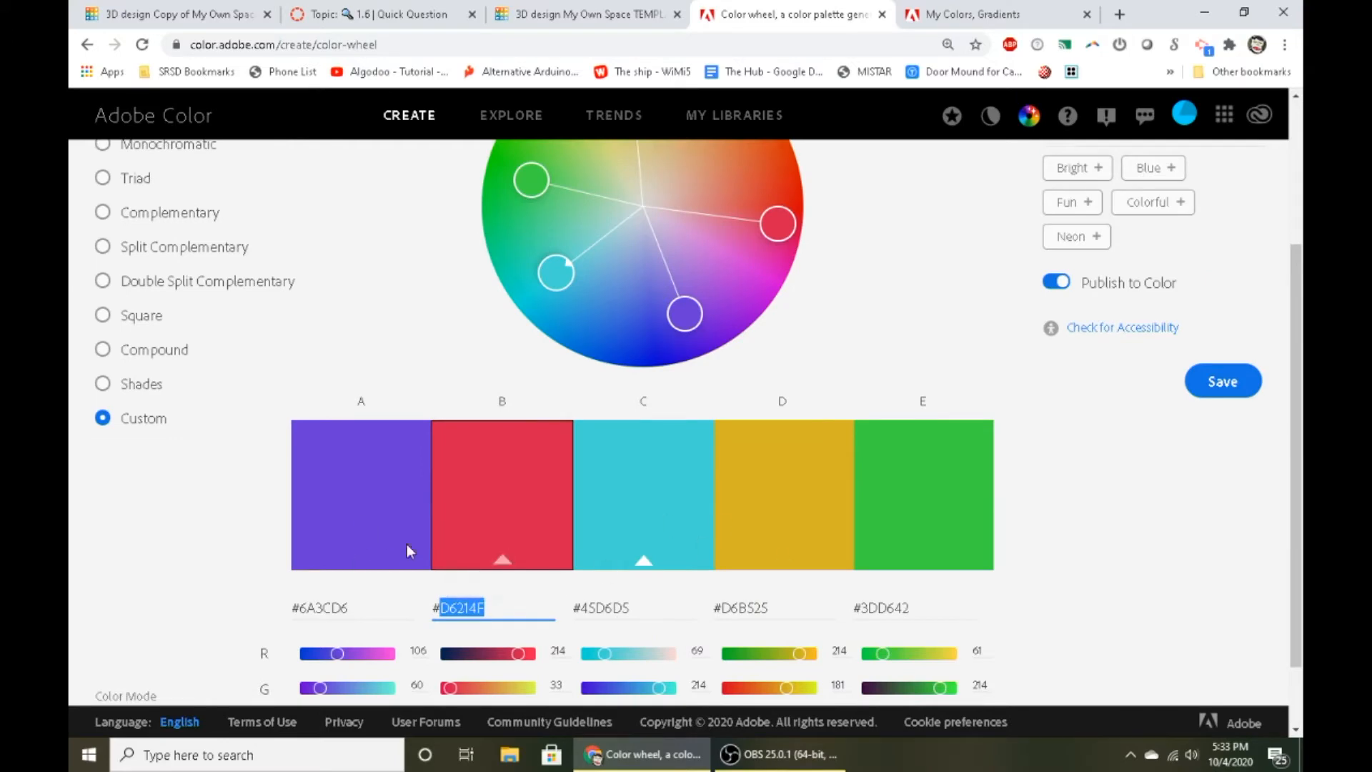
{"action": "scroll", "coordinate": [706, 644], "scroll_direction": "down", "scroll_amount": 1}
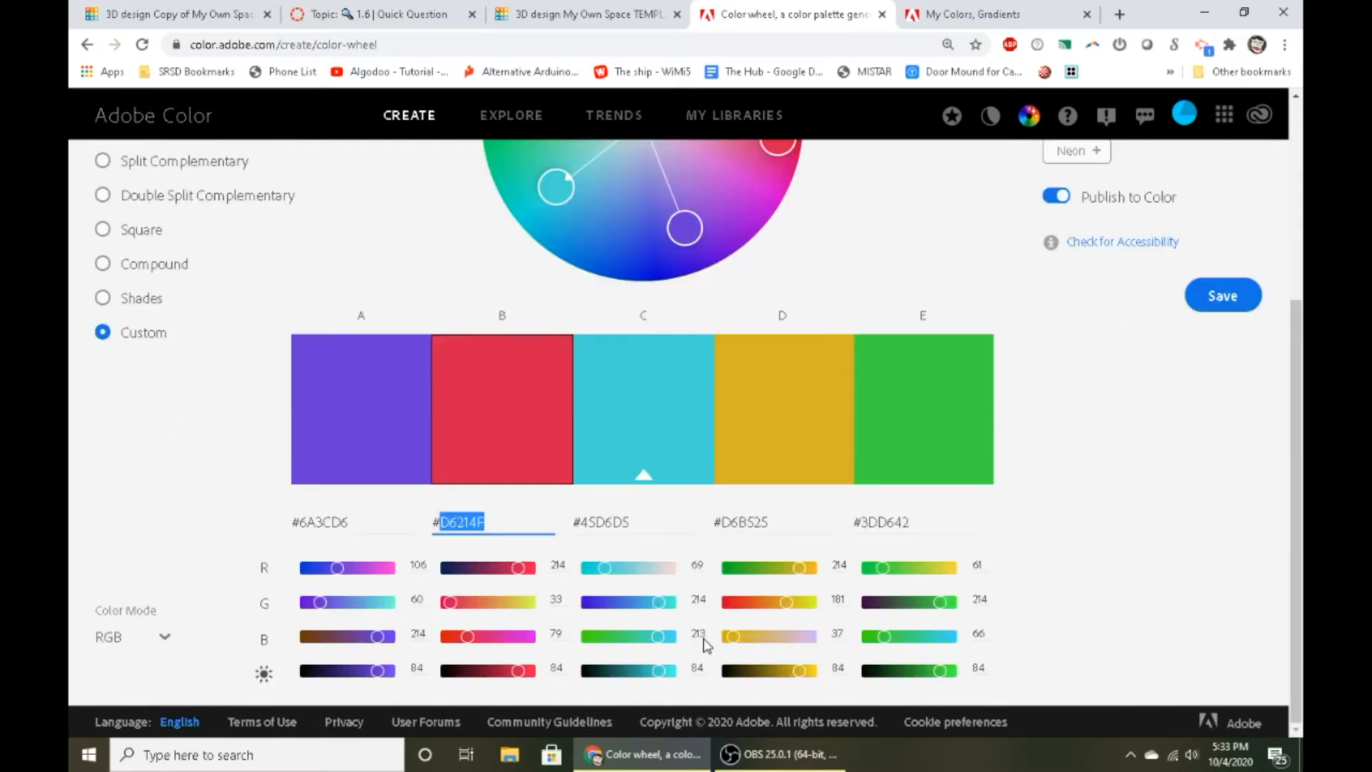
{"action": "left_click", "coordinate": [555, 8]}
- In Adobe Color, darken swatch A to brightness 46, and set swatch B's brightness to 100 and green value to 109
{"action": "key", "text": "ctrl+Tab"}
{"action": "left_click_drag", "start_coordinate": [379, 670], "coordinate": [341, 672]}
{"action": "left_click_drag", "start_coordinate": [519, 675], "coordinate": [565, 685]}
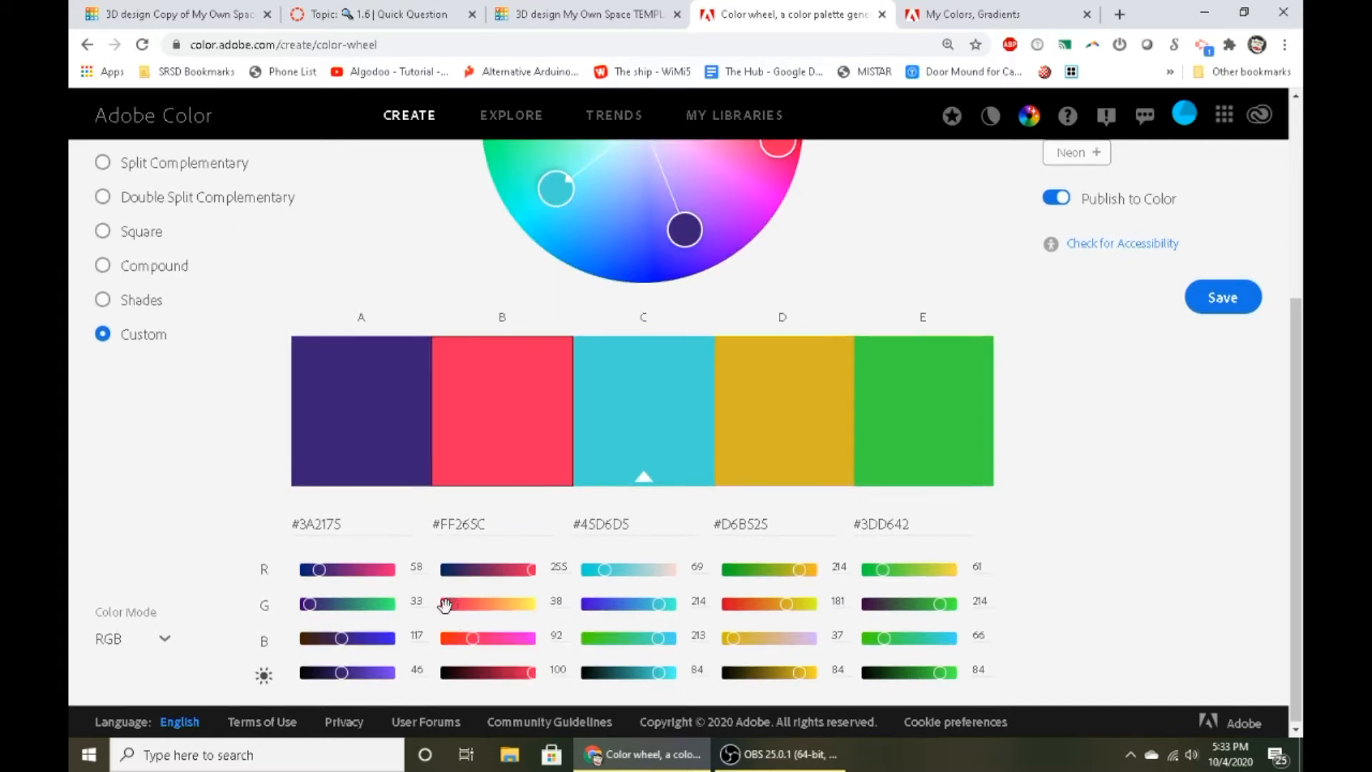
{"action": "left_click_drag", "start_coordinate": [477, 609], "coordinate": [478, 605]}
{"action": "left_click", "coordinate": [709, 473]}
{"action": "scroll", "coordinate": [713, 473], "scroll_direction": "up", "scroll_amount": 3}
{"action": "scroll", "coordinate": [735, 478], "scroll_direction": "down", "scroll_amount": 3}
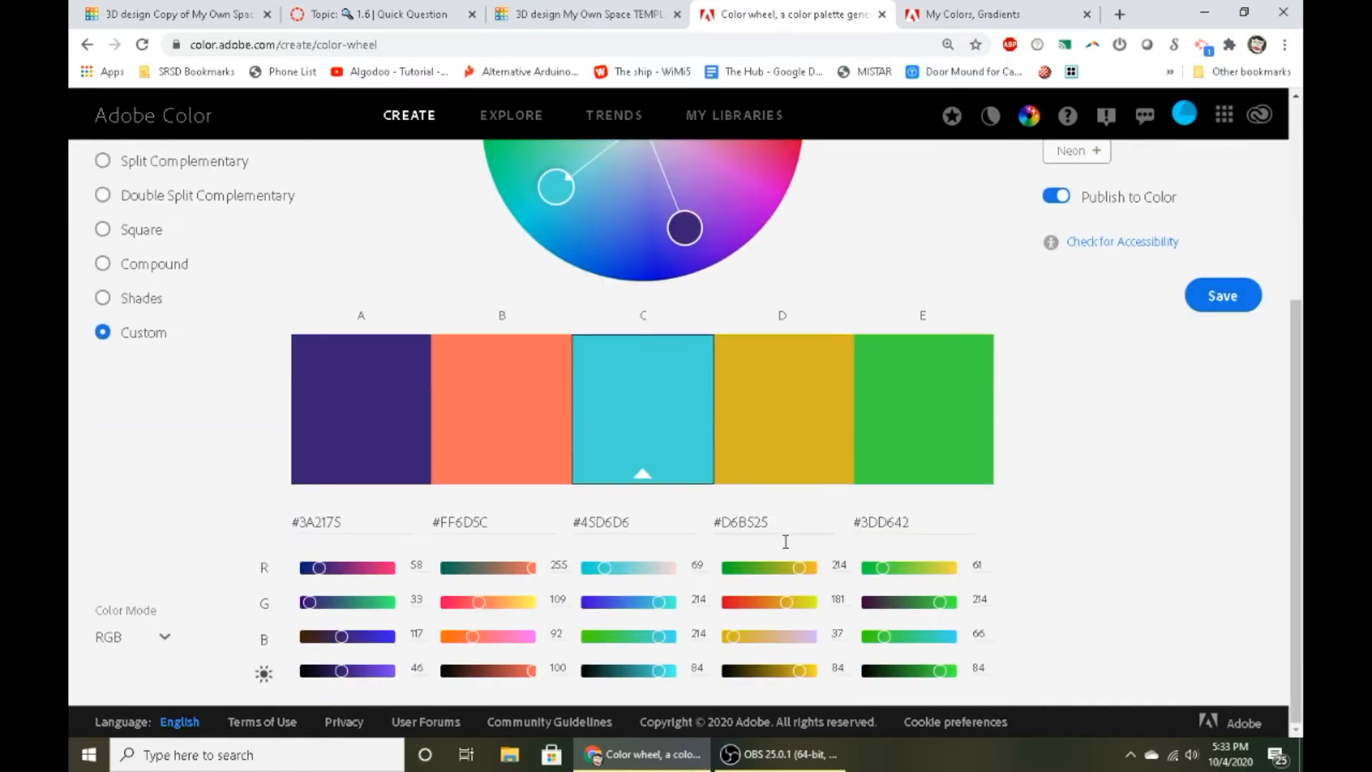
{"action": "left_click", "coordinate": [815, 671]}
- Return to the Tinkercad room template, load the OMSI hangout space shape collection and browse its furniture
{"action": "left_click", "coordinate": [550, 13]}
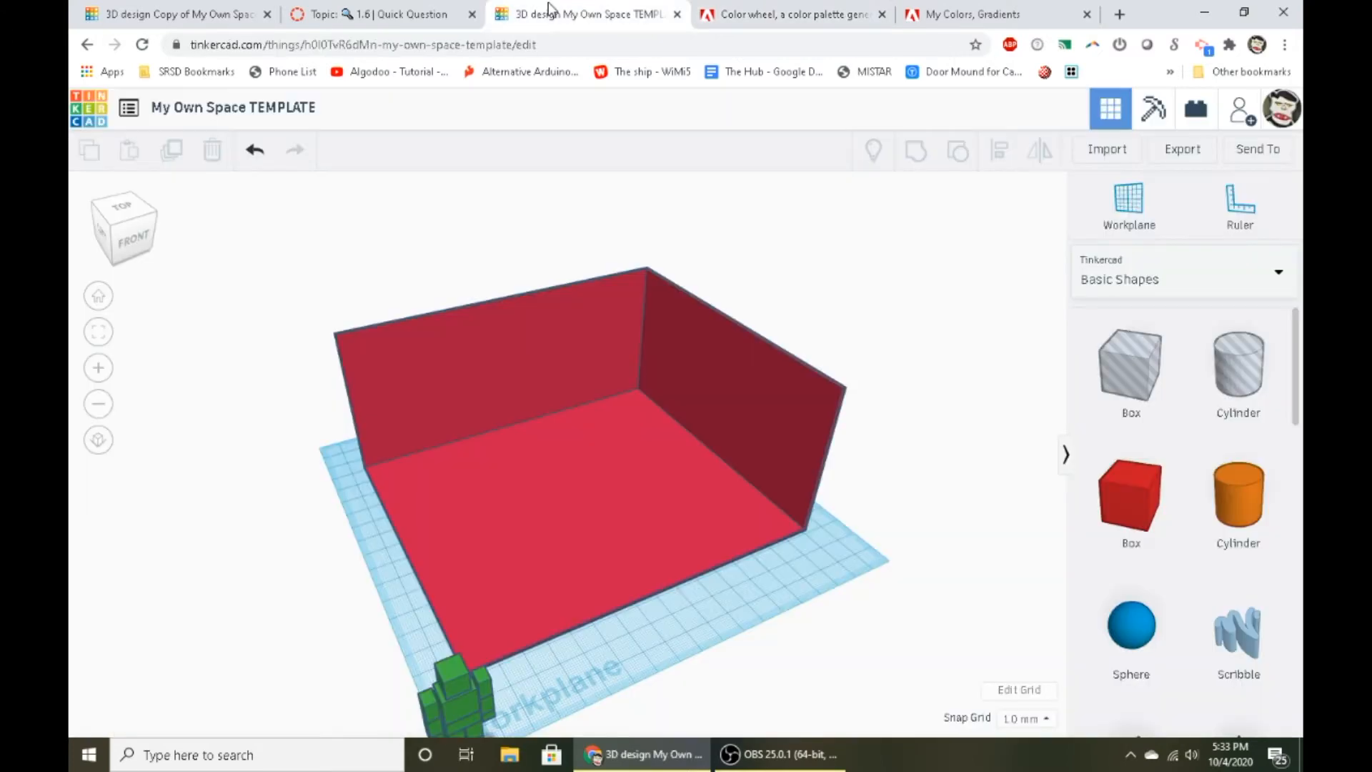
{"action": "mouse_move", "coordinate": [666, 502]}
{"action": "right_mouse_down"}
{"action": "mouse_move", "coordinate": [563, 480]}
{"action": "mouse_move", "coordinate": [722, 450]}
{"action": "mouse_move", "coordinate": [736, 505]}
{"action": "mouse_move", "coordinate": [682, 489]}
{"action": "right_mouse_up"}
{"action": "scroll", "coordinate": [688, 472], "scroll_direction": "up", "scroll_amount": 3}
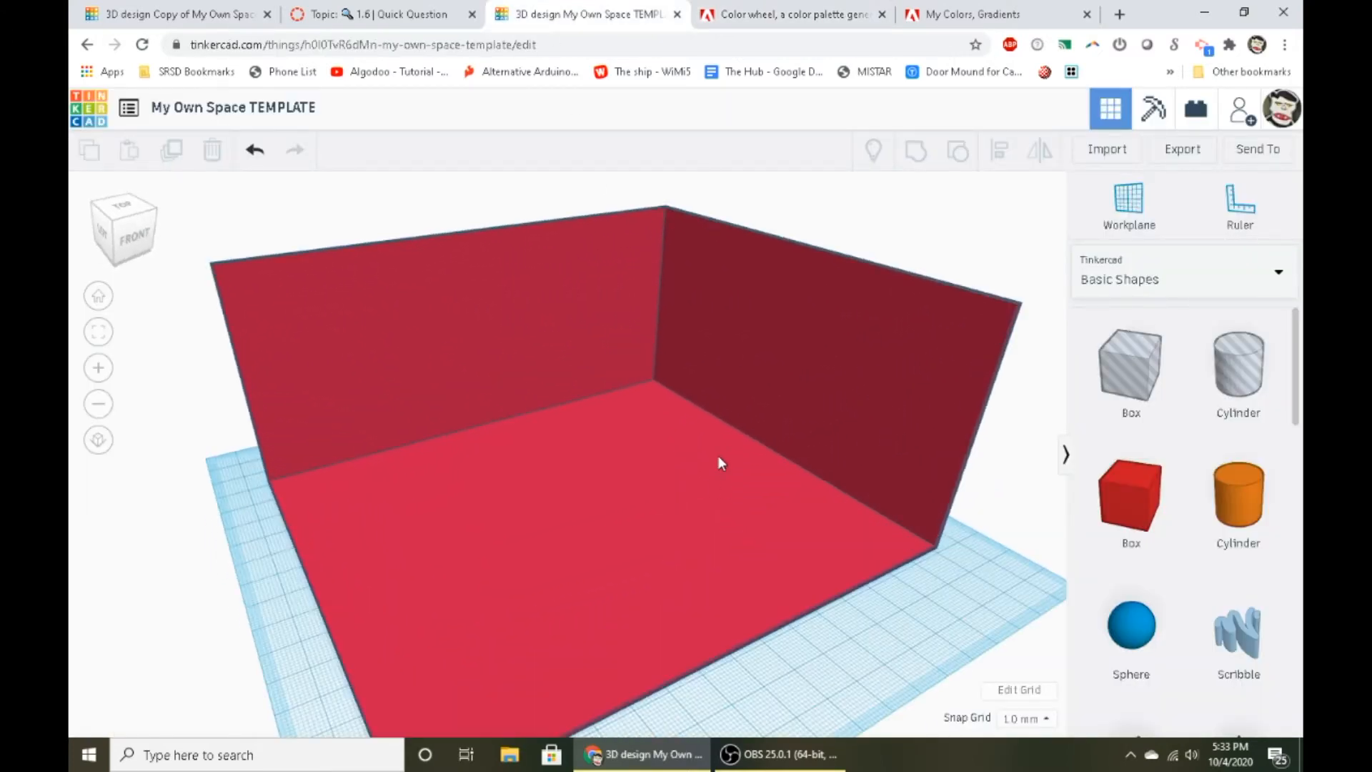
{"action": "left_click", "coordinate": [1212, 277]}
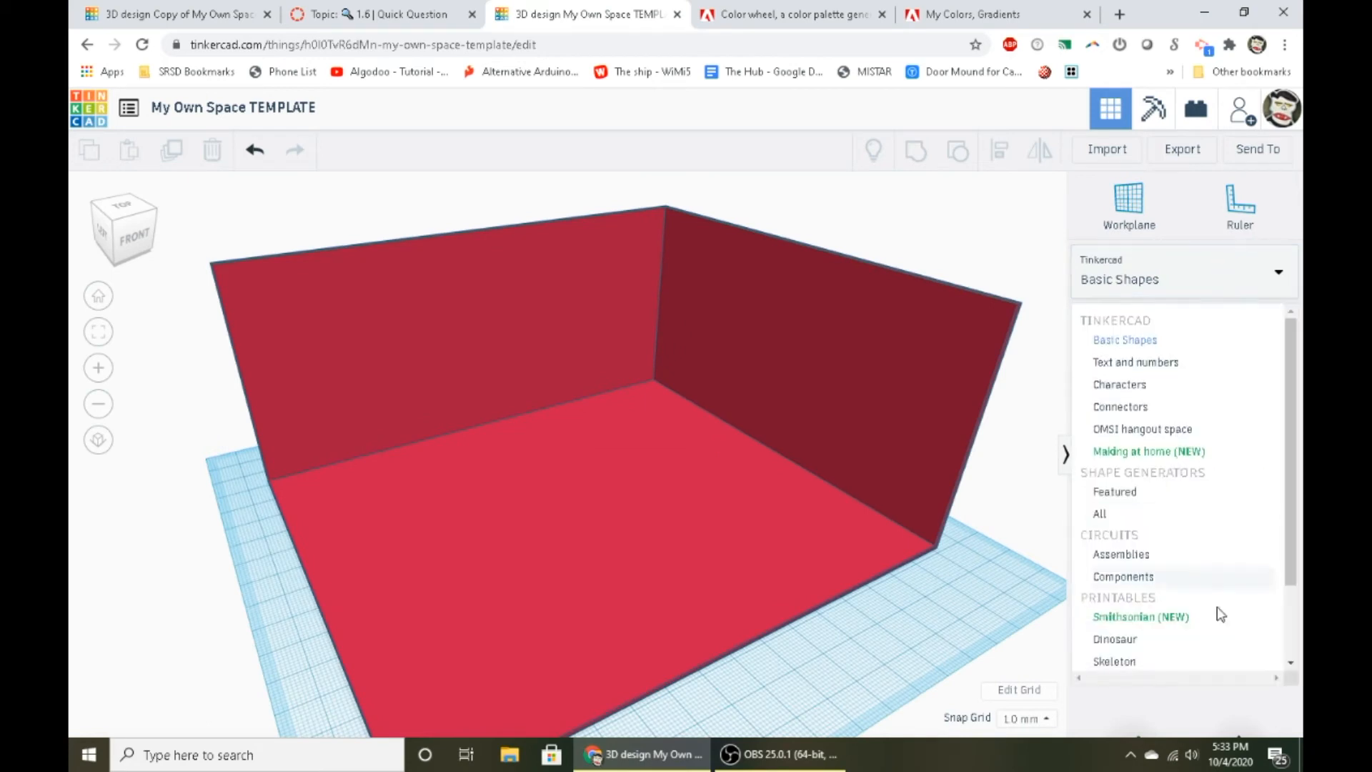
{"action": "scroll", "coordinate": [1175, 500], "scroll_direction": "down", "scroll_amount": 1}
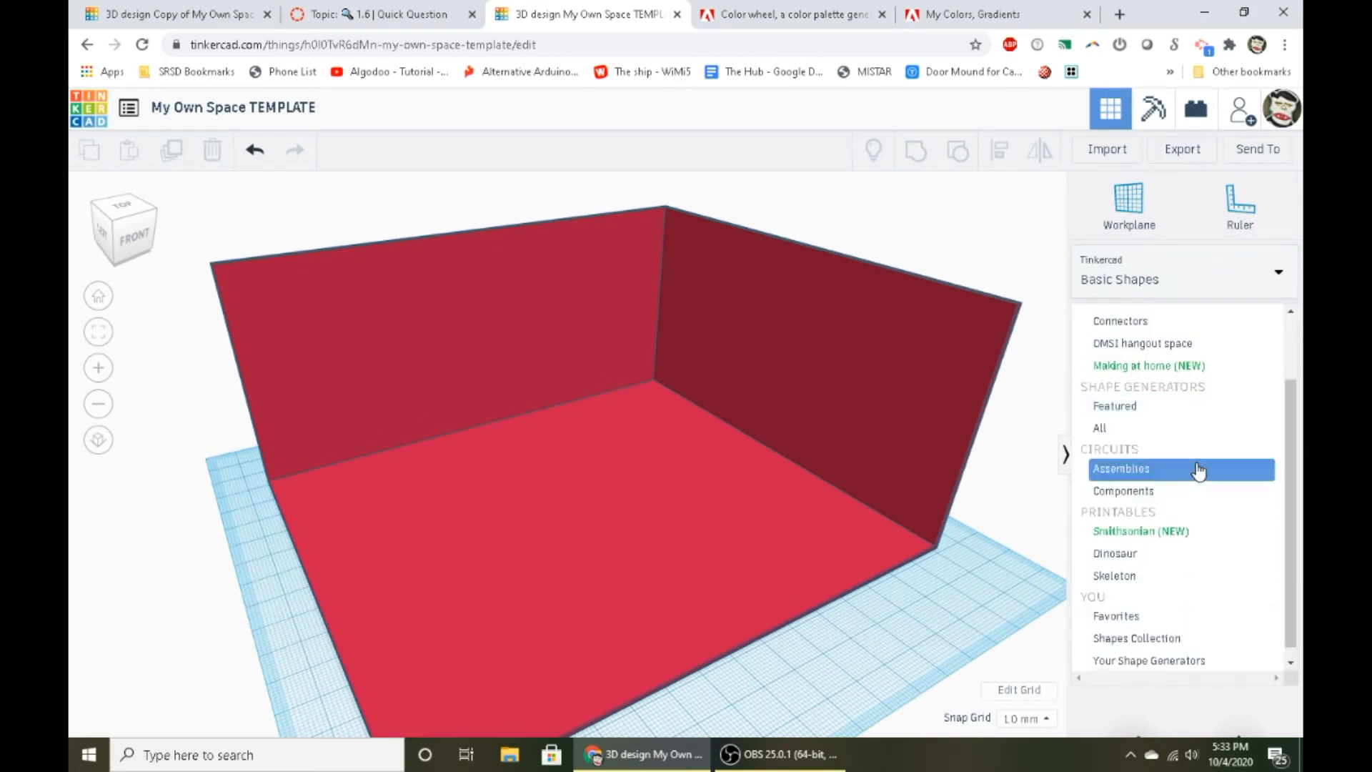
{"action": "left_click", "coordinate": [1133, 345]}
{"action": "scroll", "coordinate": [1129, 390], "scroll_direction": "down", "scroll_amount": 6}
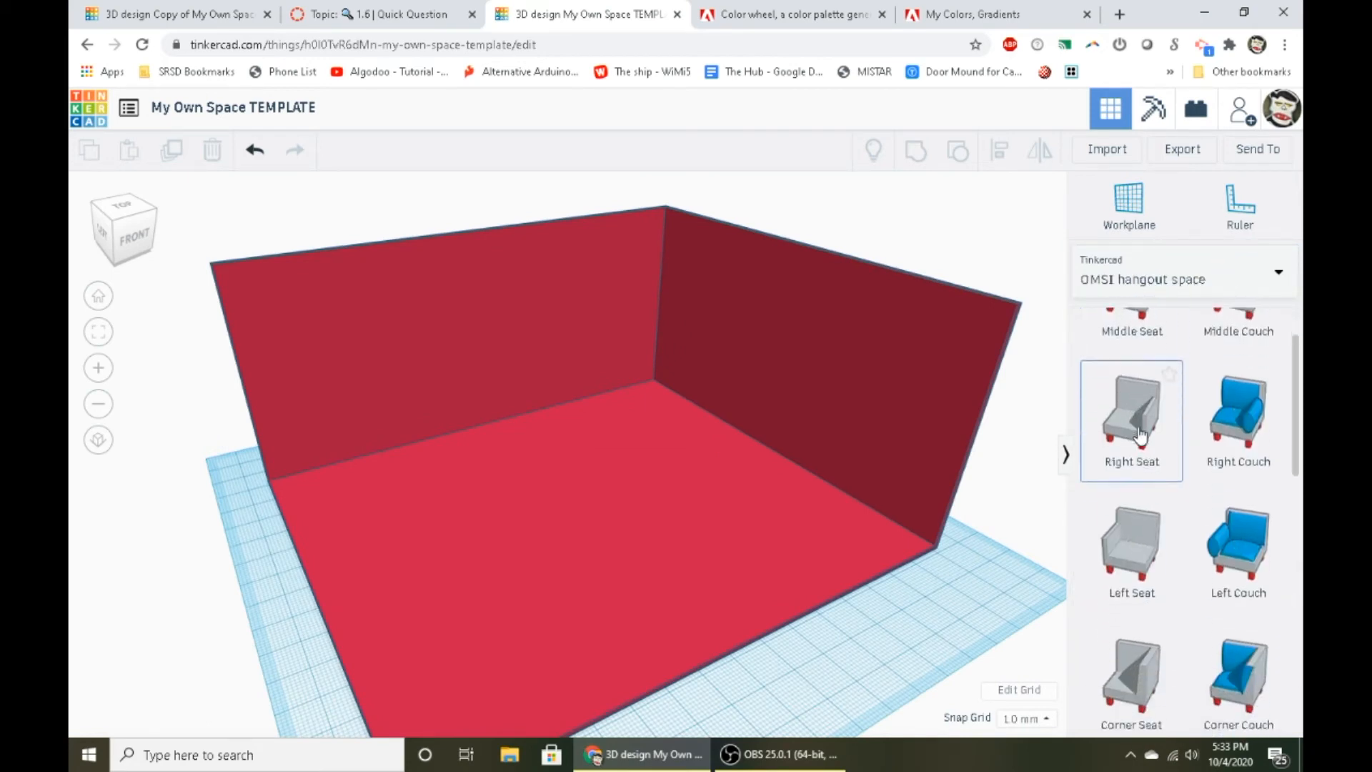
{"action": "scroll", "coordinate": [1131, 448], "scroll_direction": "down", "scroll_amount": 5}
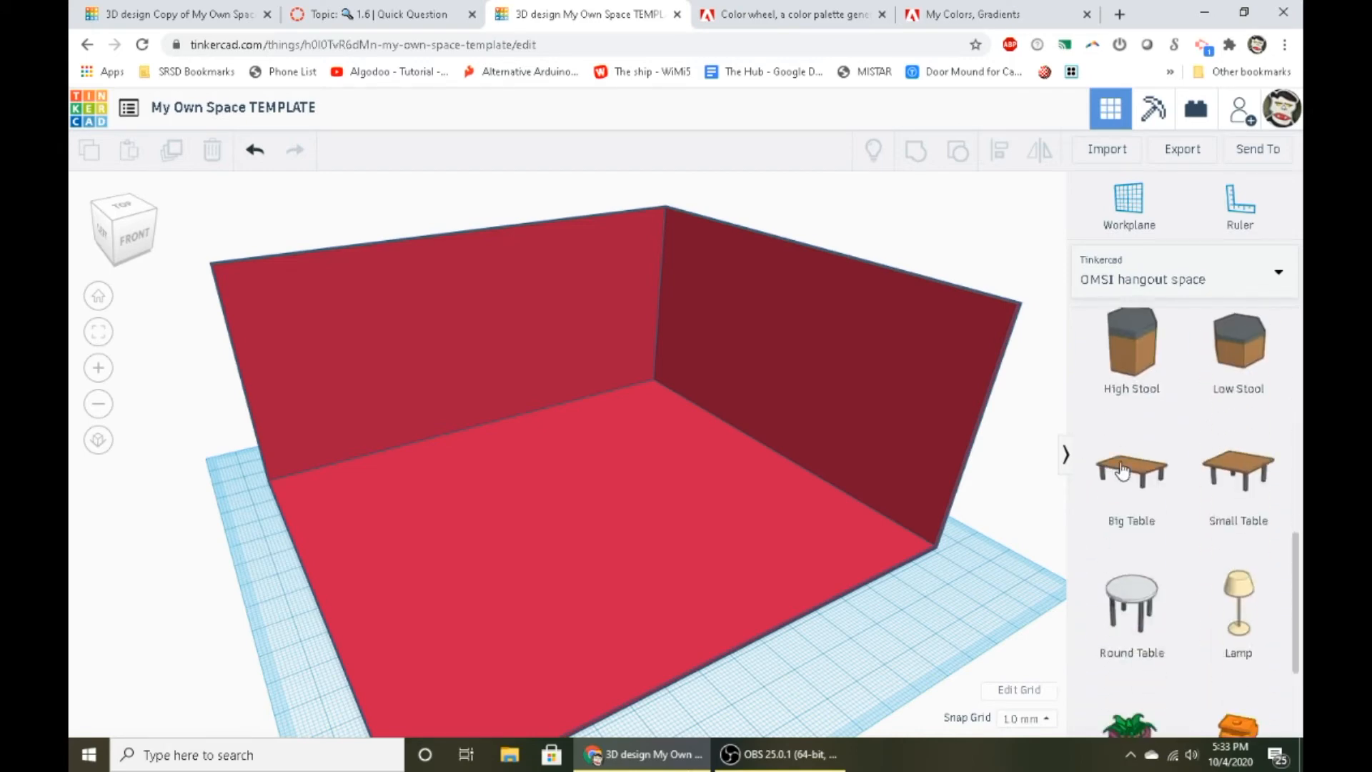
- Review the furnished room in the Copy of My Own Space TEMPLATE design, and return to the template
{"action": "left_click", "coordinate": [224, 18]}
{"action": "scroll", "coordinate": [659, 414], "scroll_direction": "up", "scroll_amount": 10}
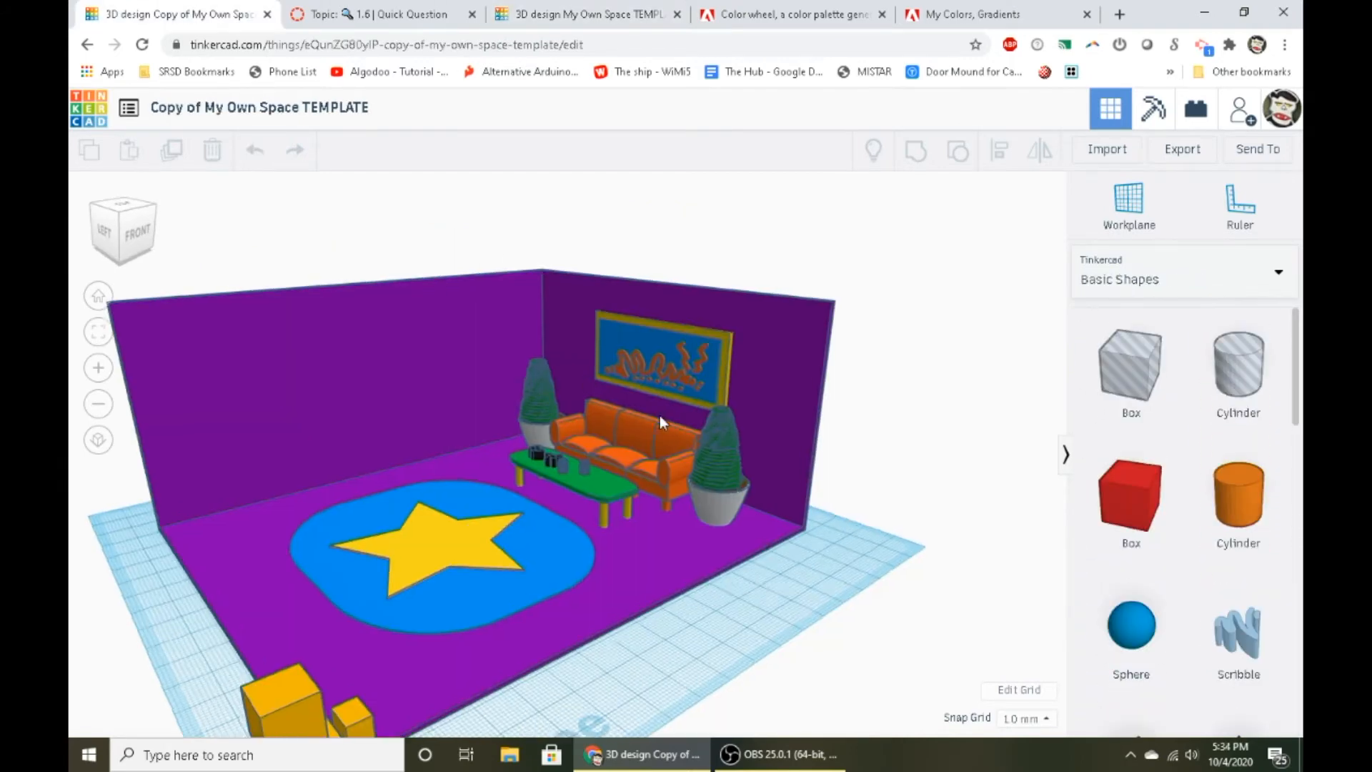
{"action": "left_click", "coordinate": [572, 15]}
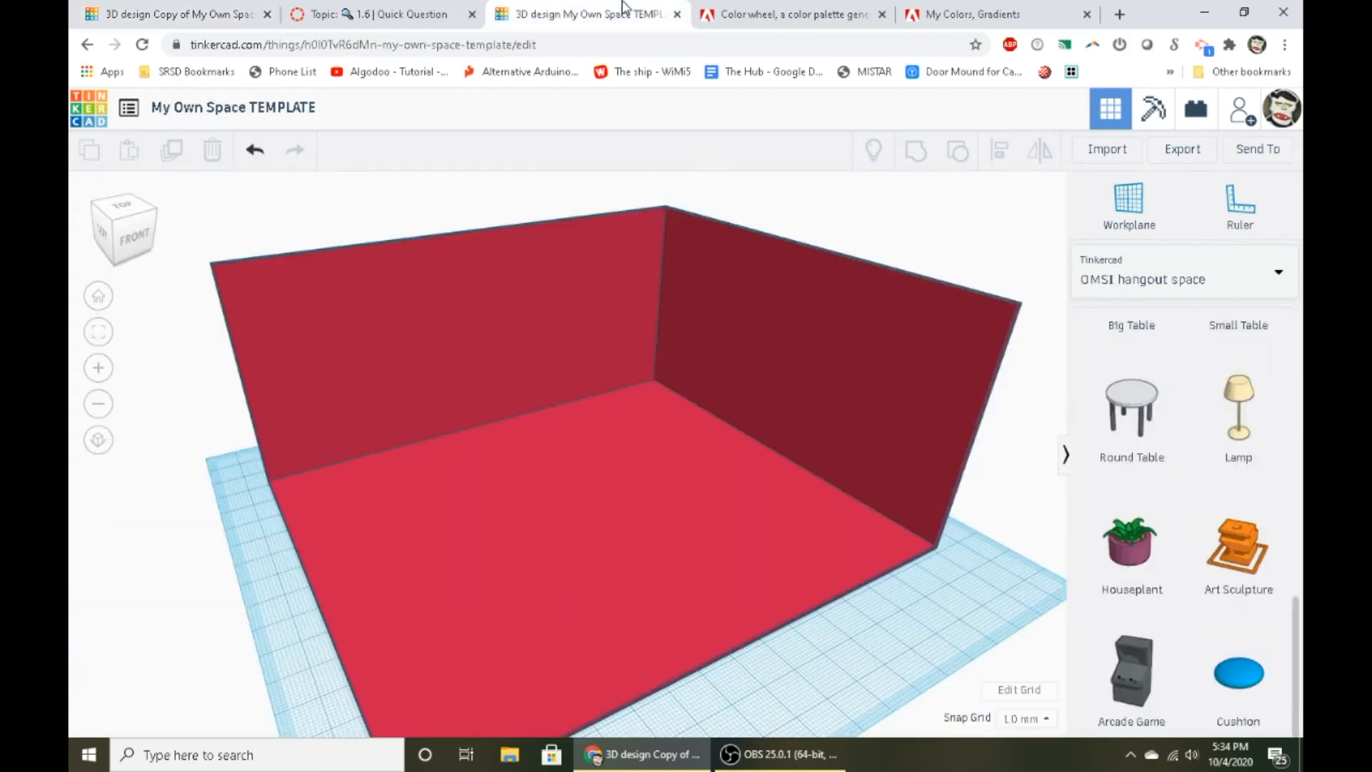
- Place a Right Couch from the OMSI hangout space collection near the room's front edge and delete it
{"action": "scroll", "coordinate": [1222, 543], "scroll_direction": "up", "scroll_amount": 10}
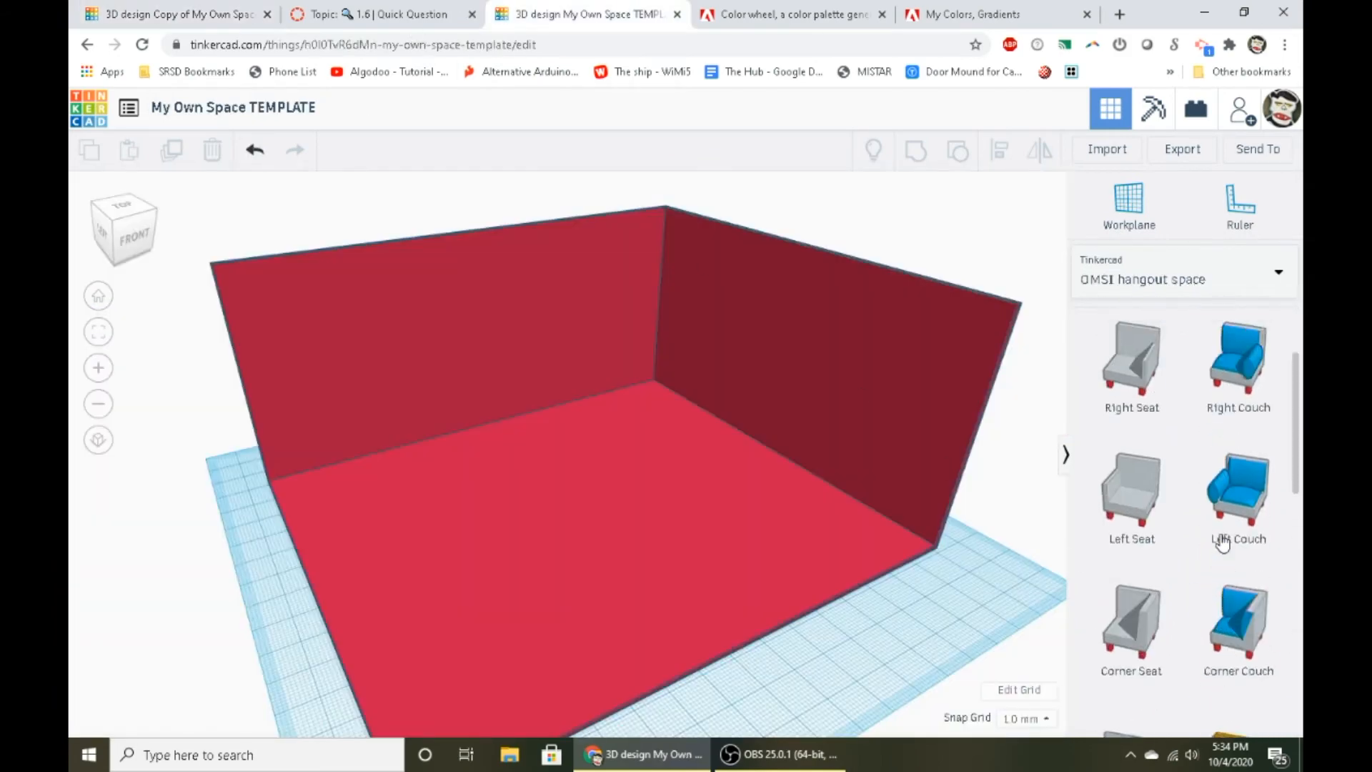
{"action": "left_click_drag", "start_coordinate": [1234, 503], "coordinate": [664, 529]}
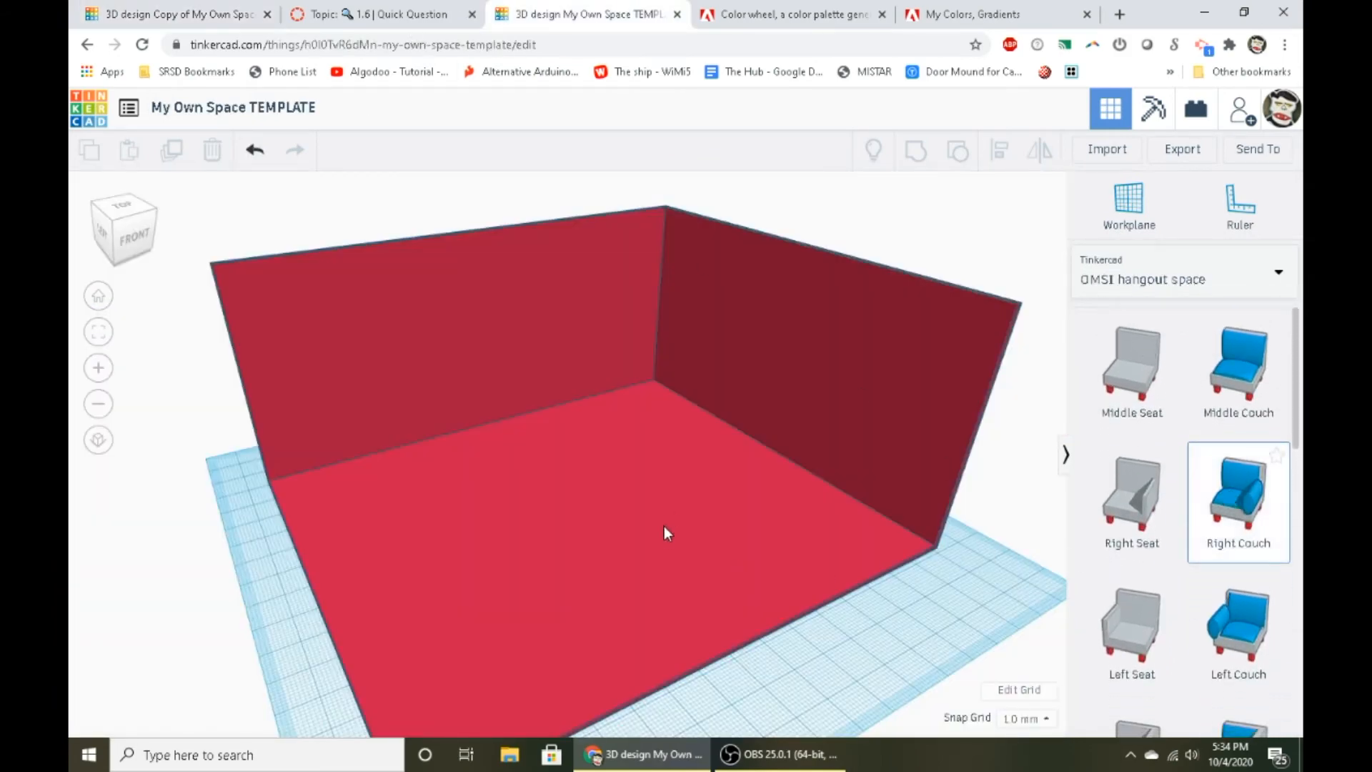
{"action": "left_click_drag", "start_coordinate": [1264, 511], "coordinate": [1029, 638]}
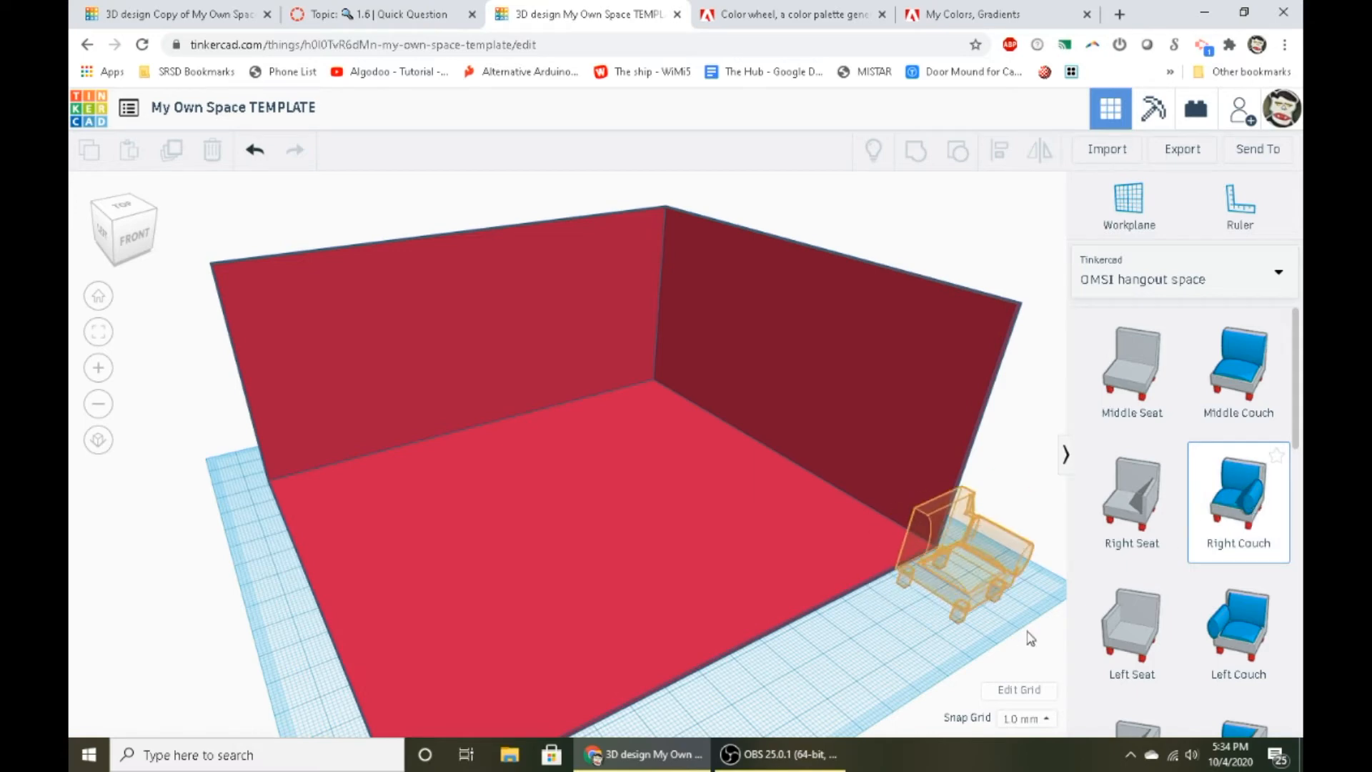
{"action": "left_click_drag", "start_coordinate": [932, 652], "coordinate": [931, 638]}
{"action": "key", "text": "Delete"}
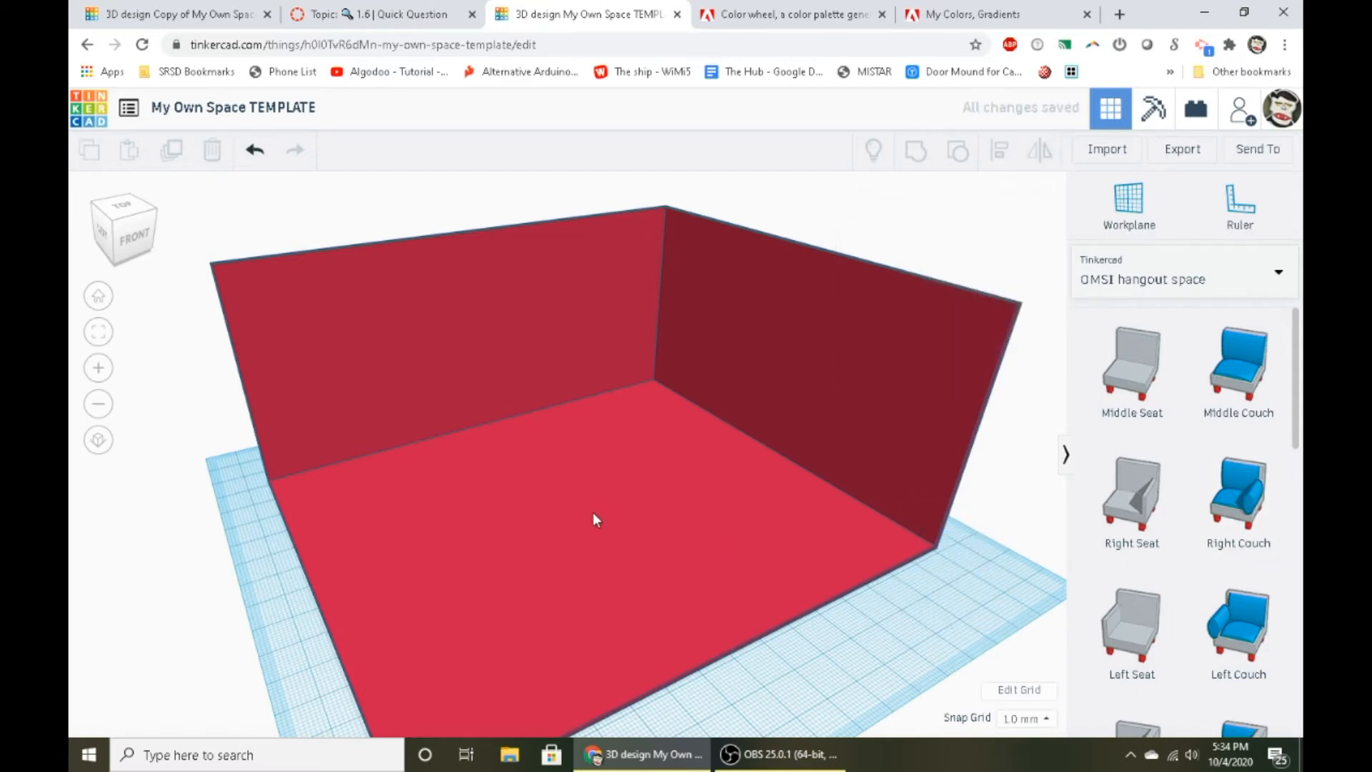
- Set the workplane on the room's floor and place a Middle Couch on it from the OMSI hangout space collection
{"action": "left_click", "coordinate": [631, 546]}
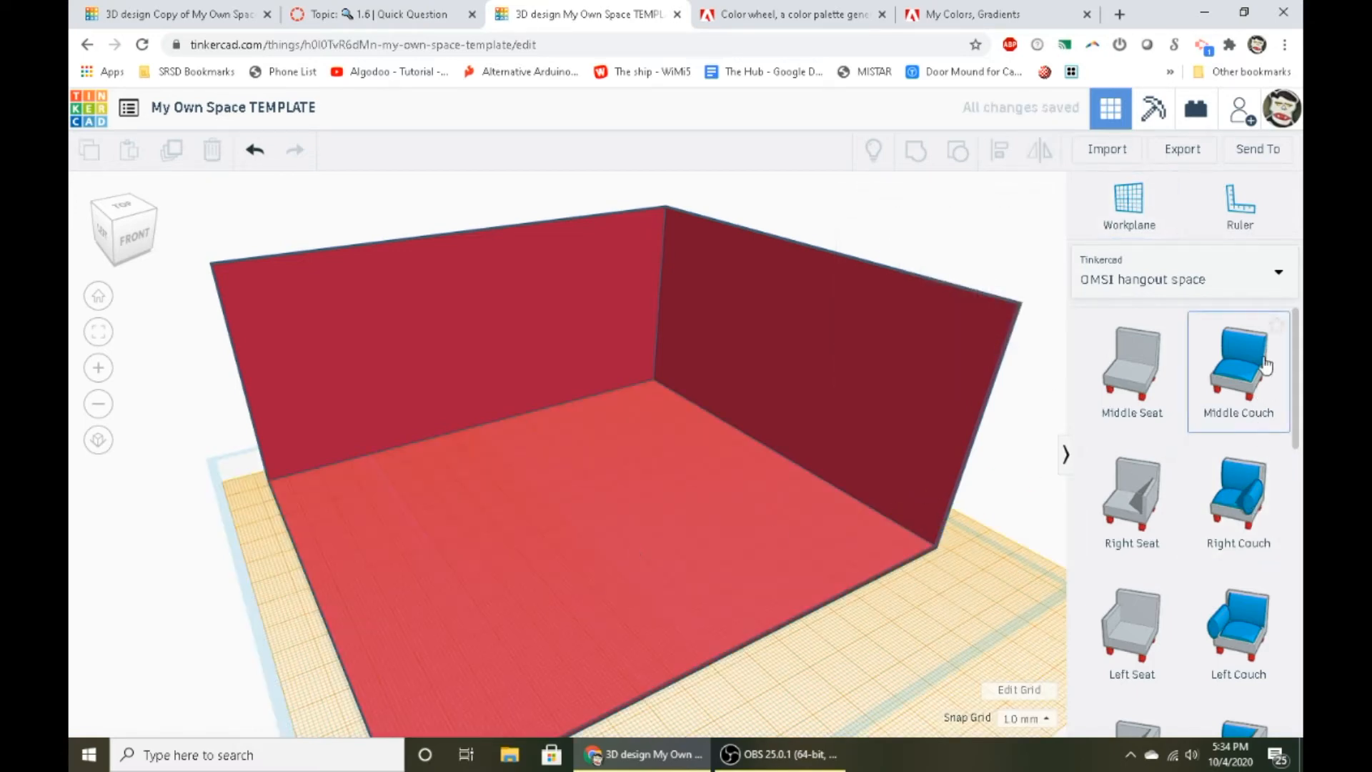
{"action": "left_click_drag", "start_coordinate": [1264, 367], "coordinate": [672, 580]}
{"action": "right_click_drag", "start_coordinate": [705, 607], "coordinate": [684, 578]}
{"action": "scroll", "coordinate": [728, 552], "scroll_direction": "up", "scroll_amount": 5}
{"action": "left_click_drag", "start_coordinate": [627, 573], "coordinate": [507, 464]}
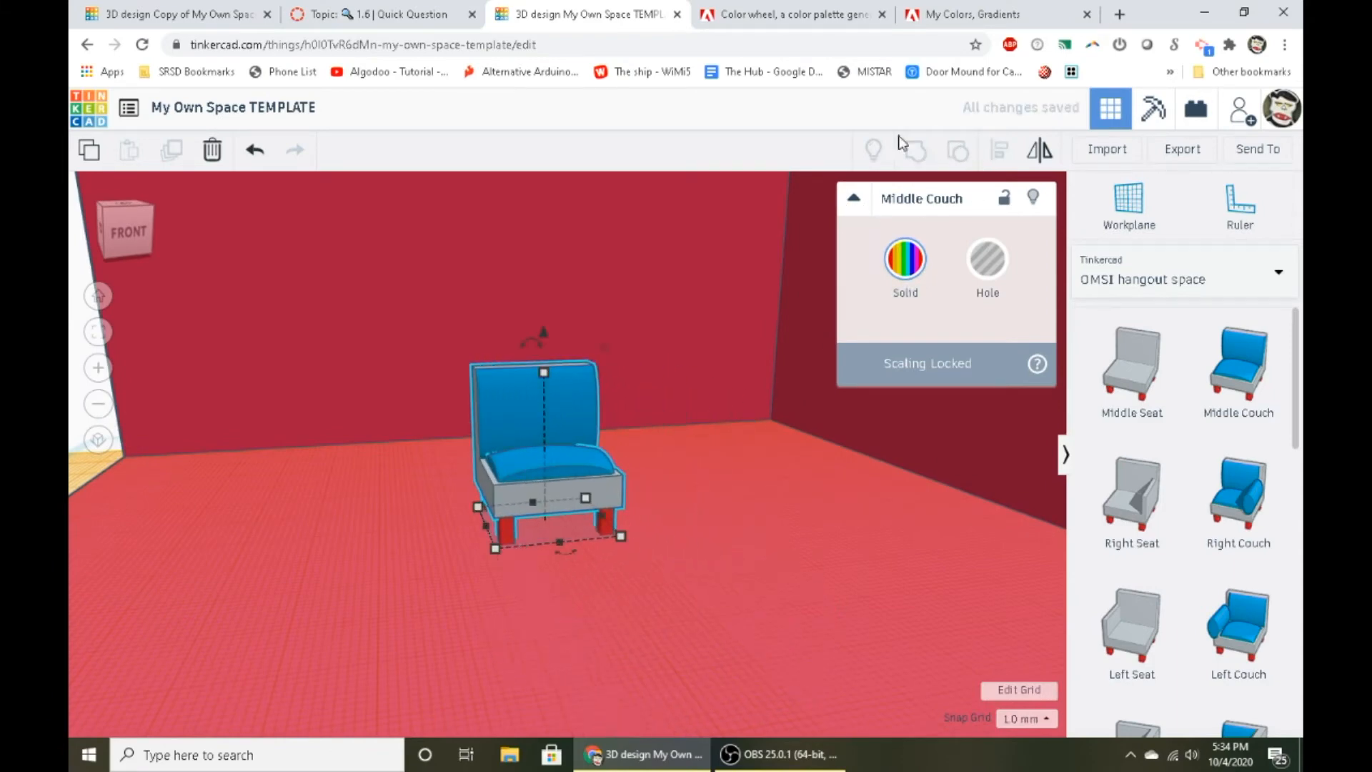
- Recolor the Middle Couch with the custom hex color ff6d5c and check it from the side
{"action": "left_click", "coordinate": [622, 385]}
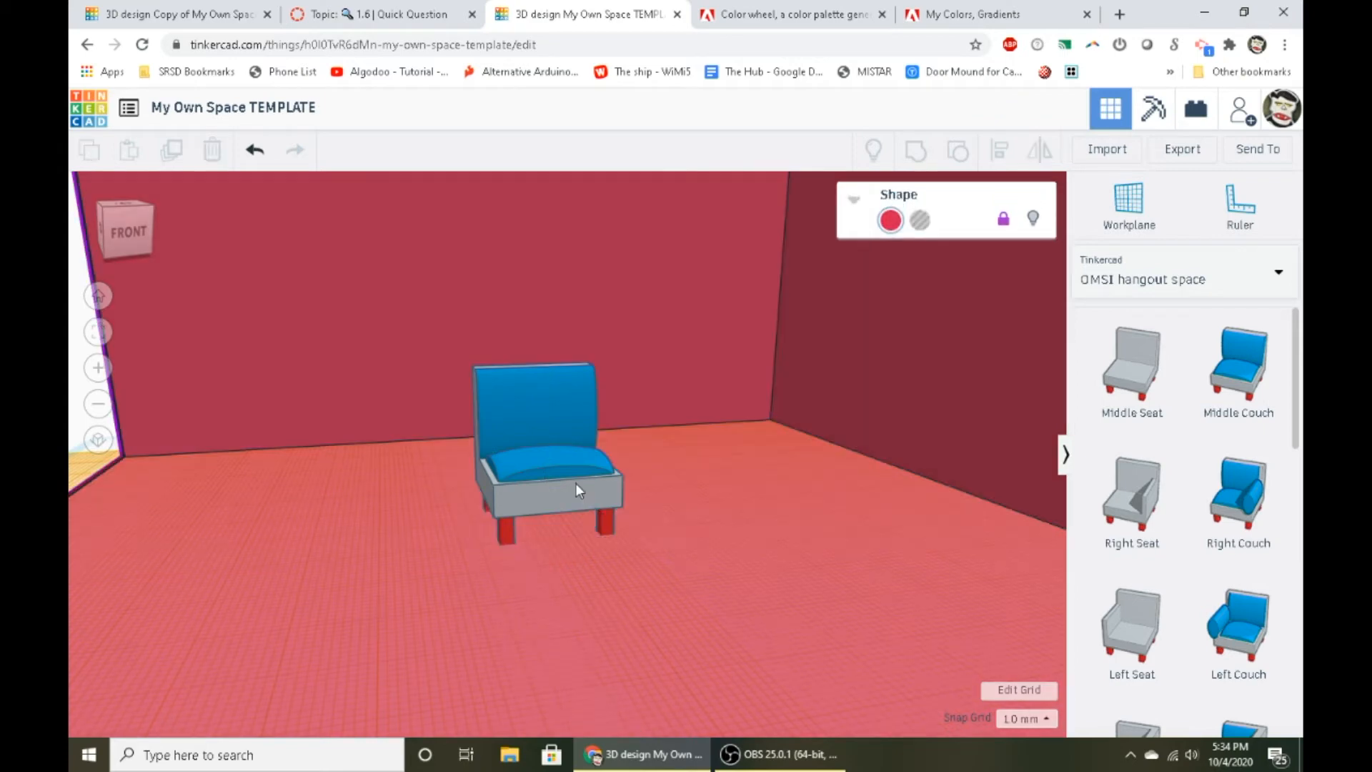
{"action": "left_click", "coordinate": [576, 484]}
{"action": "left_click", "coordinate": [901, 290]}
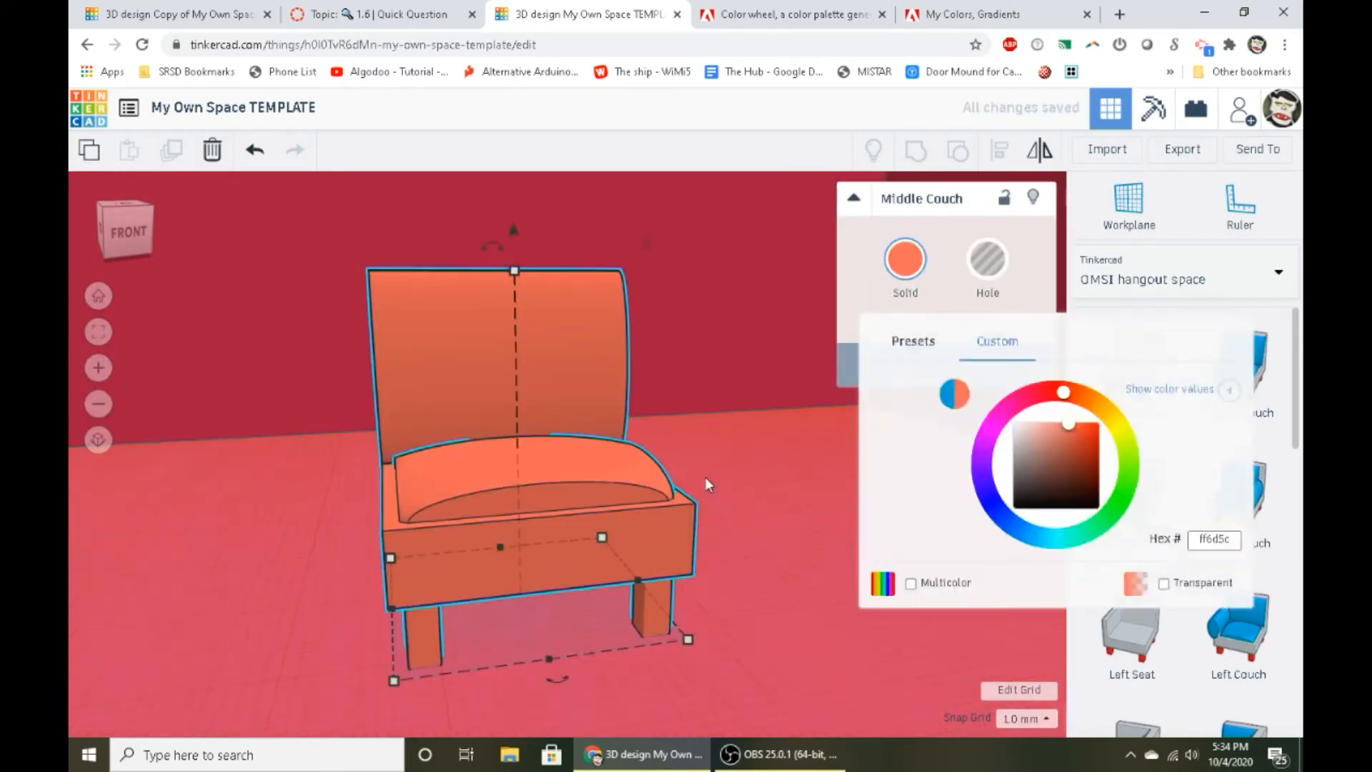
{"action": "left_click", "coordinate": [601, 548]}
{"action": "right_click_drag", "start_coordinate": [600, 547], "coordinate": [757, 571]}
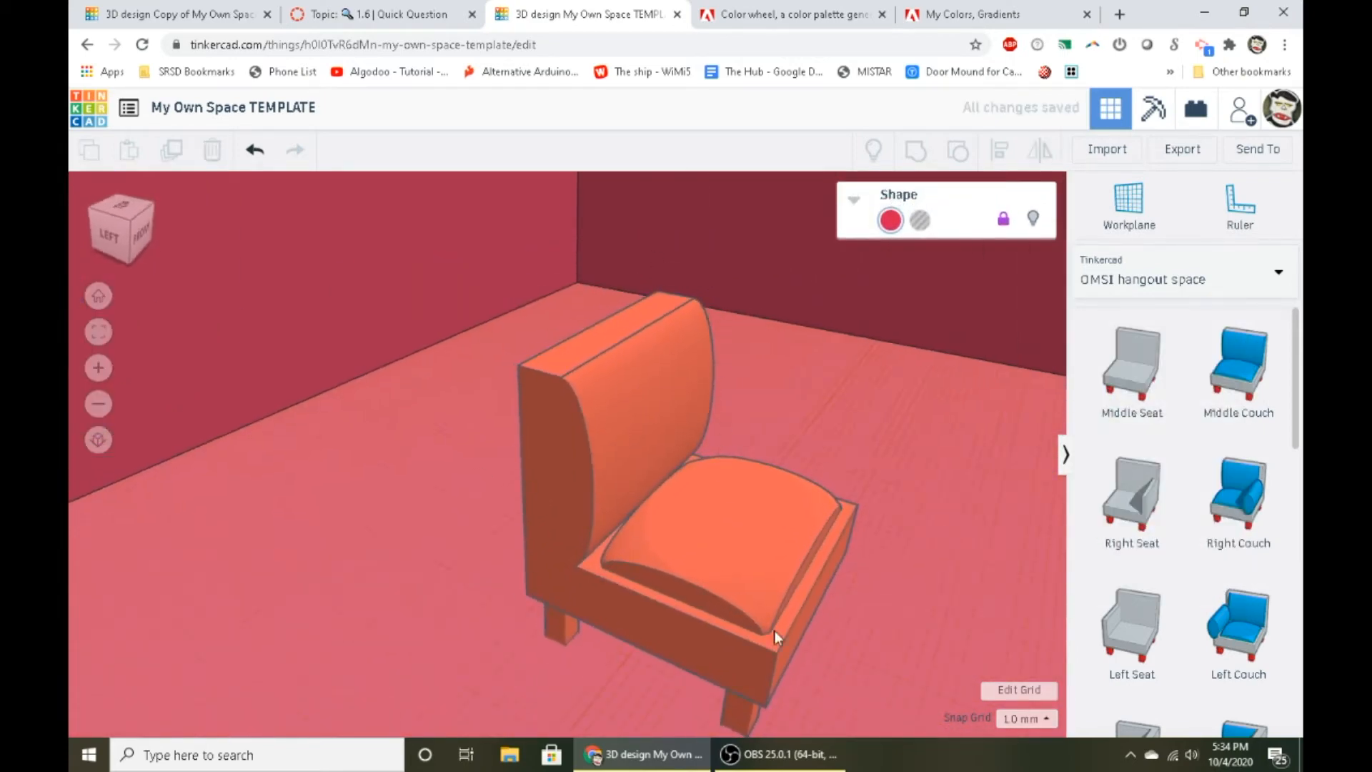
- Place a Houseplant from the OMSI hangout space collection on the floor beside the couch
{"action": "scroll", "coordinate": [774, 630], "scroll_direction": "down", "scroll_amount": 2}
{"action": "scroll", "coordinate": [1171, 529], "scroll_direction": "down", "scroll_amount": 10}
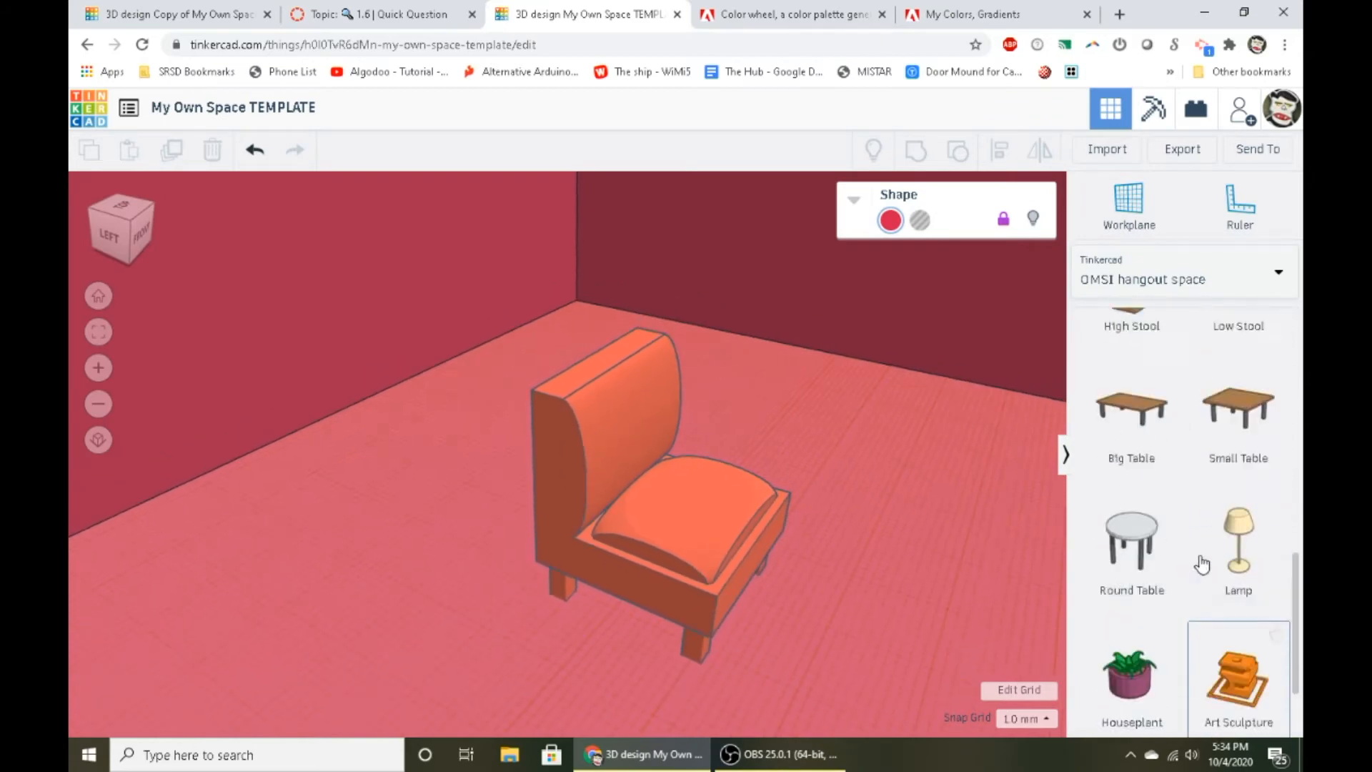
{"action": "scroll", "coordinate": [1194, 553], "scroll_direction": "up", "scroll_amount": 7}
{"action": "scroll", "coordinate": [1200, 560], "scroll_direction": "down", "scroll_amount": 9}
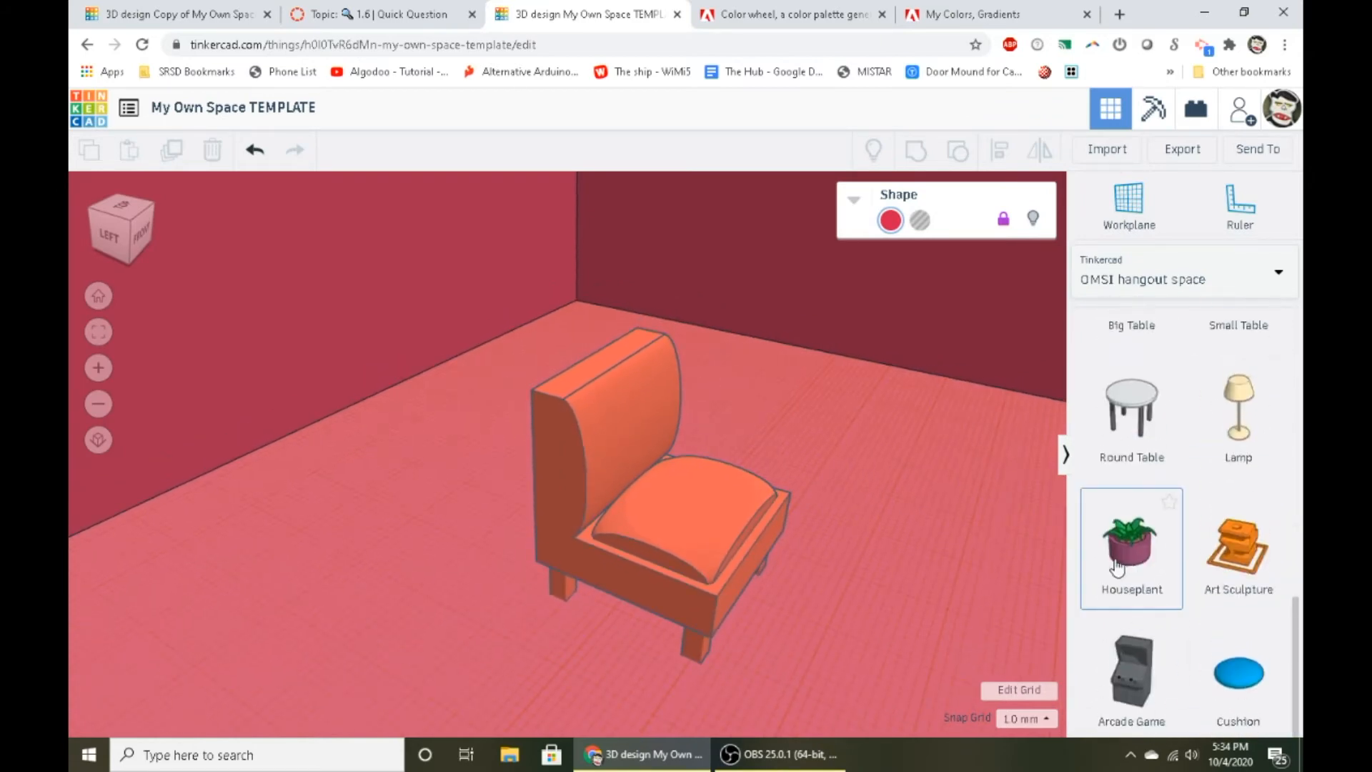
{"action": "left_click_drag", "start_coordinate": [1149, 603], "coordinate": [407, 608]}
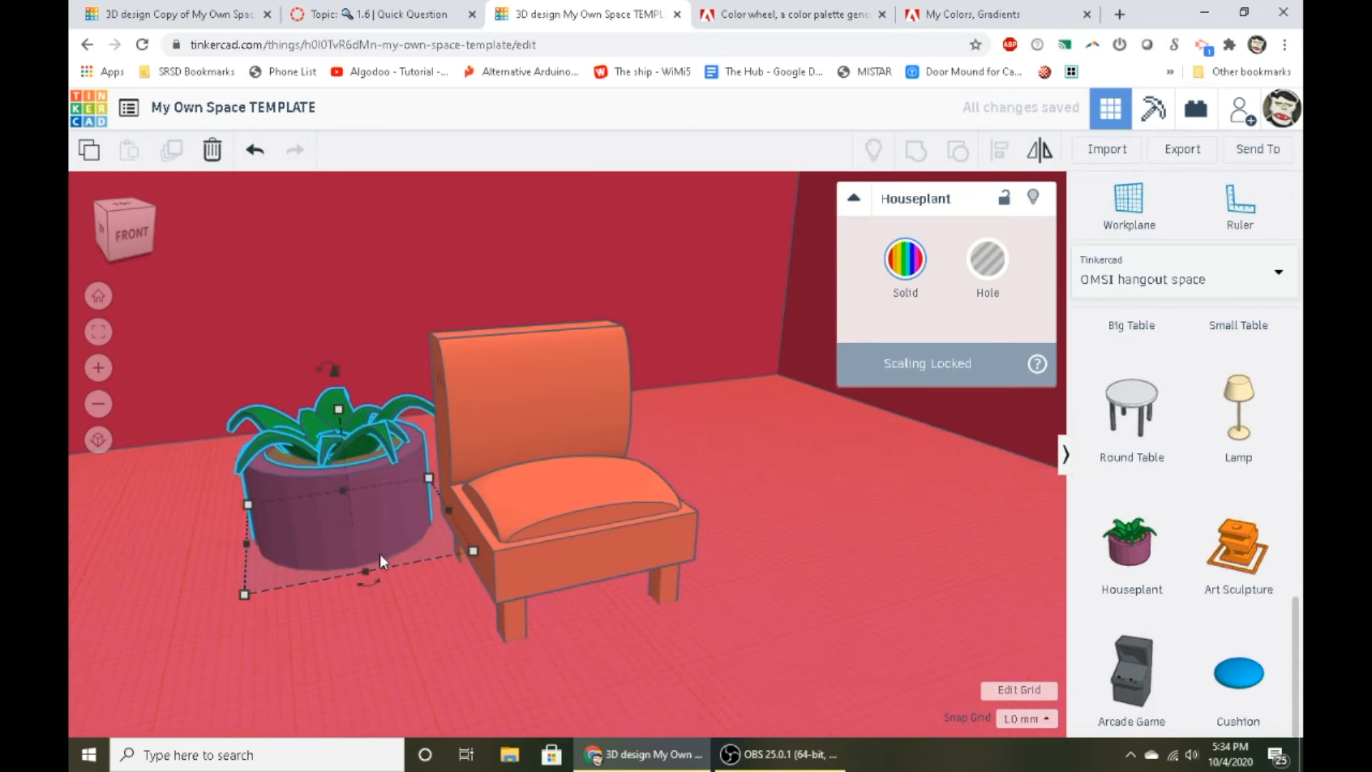
{"action": "key", "text": "f"}
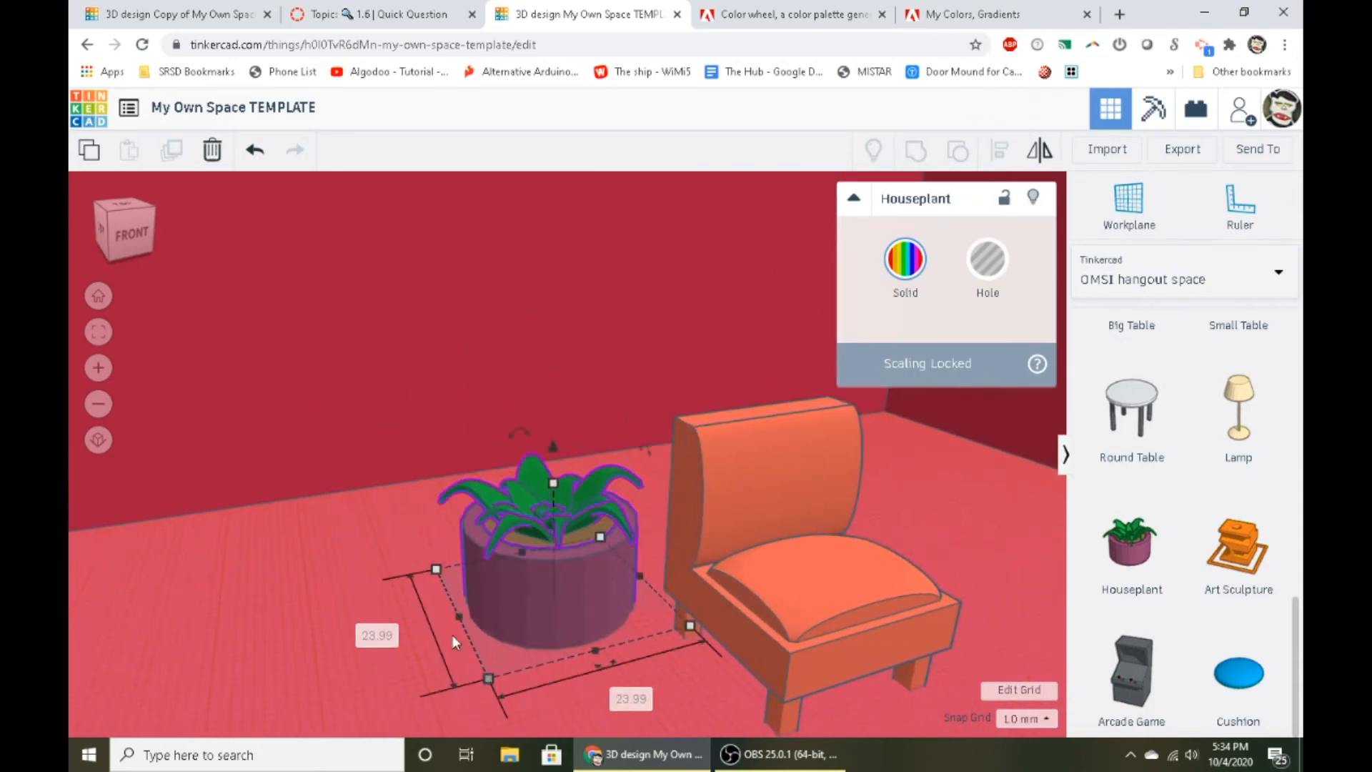
{"action": "scroll", "coordinate": [452, 635], "scroll_direction": "down", "scroll_amount": 3}
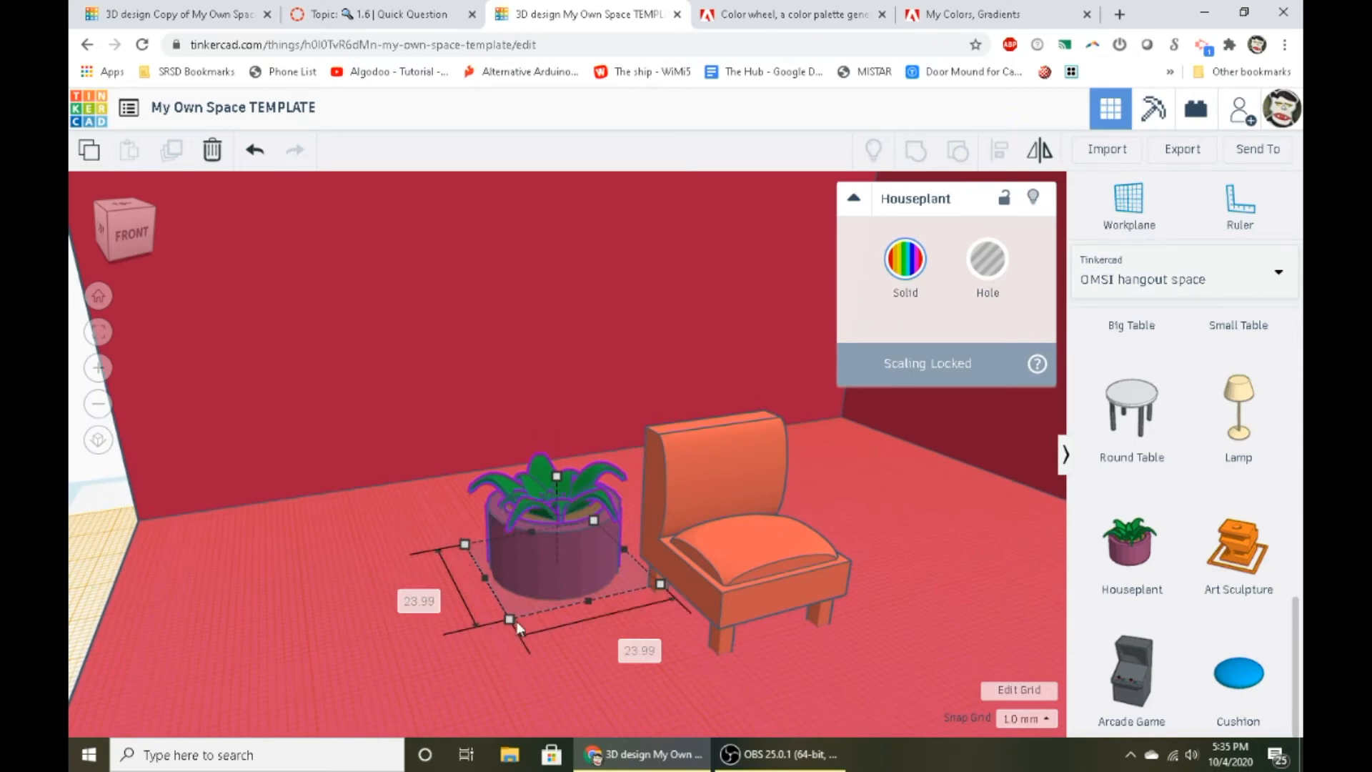
{"action": "left_click", "coordinate": [442, 549]}
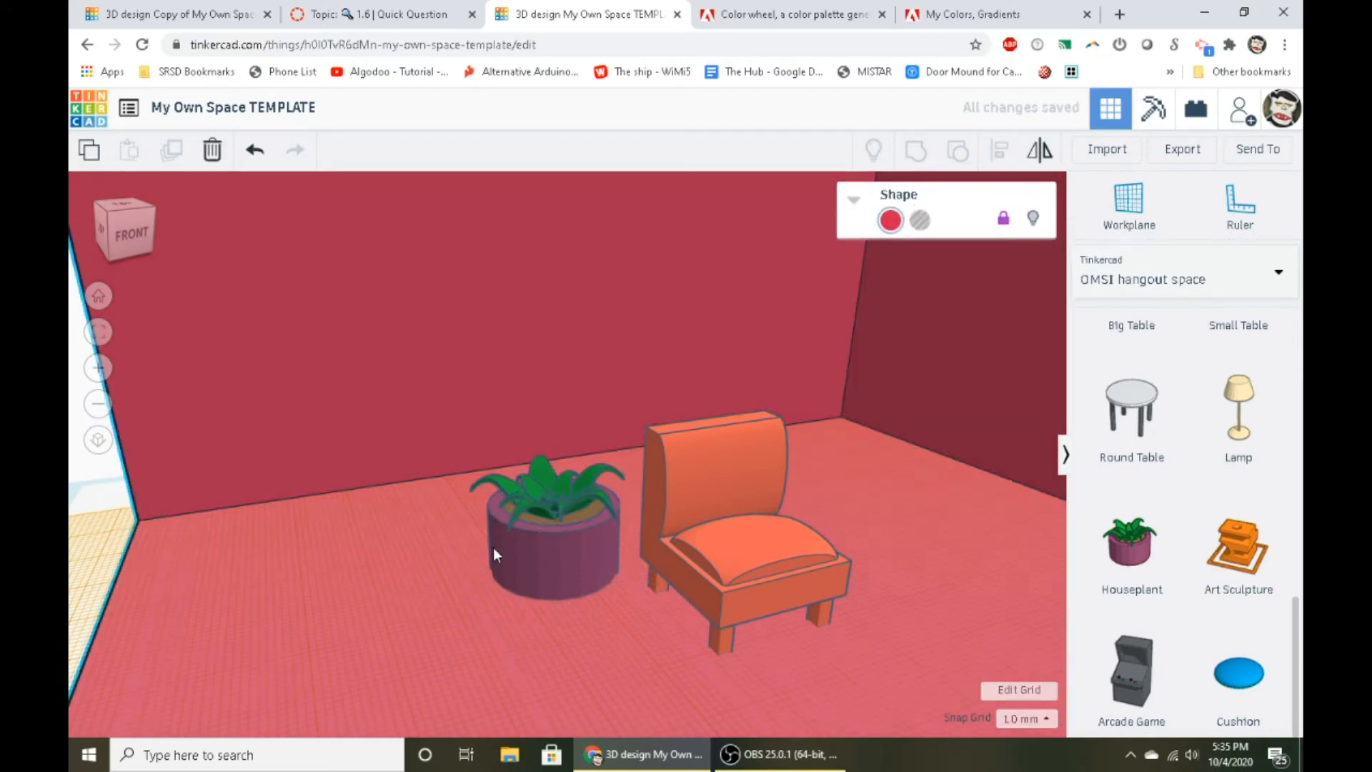
{"action": "left_click", "coordinate": [493, 548]}
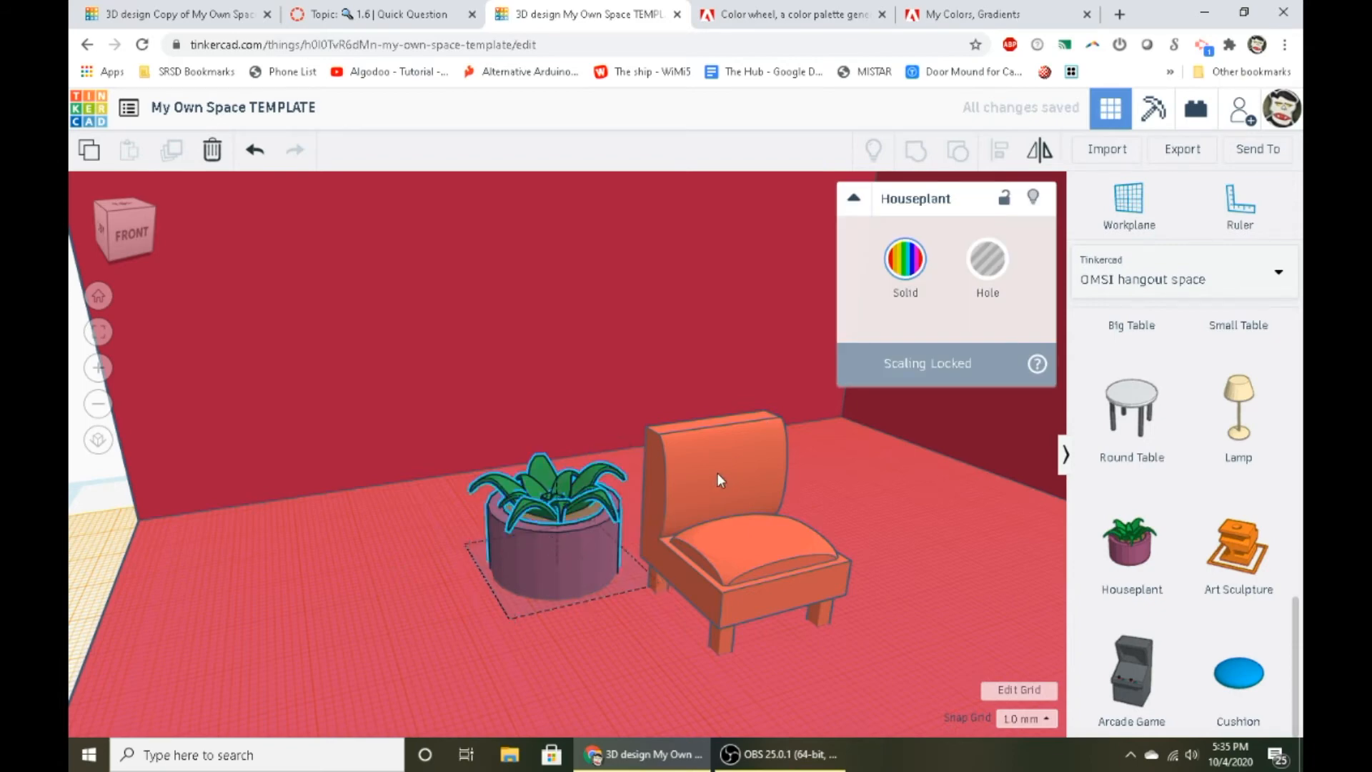
- Recolor the whole Houseplant with the custom hex color FF6D5C to match the couch
{"action": "left_click", "coordinate": [717, 477]}
{"action": "left_click", "coordinate": [547, 514]}
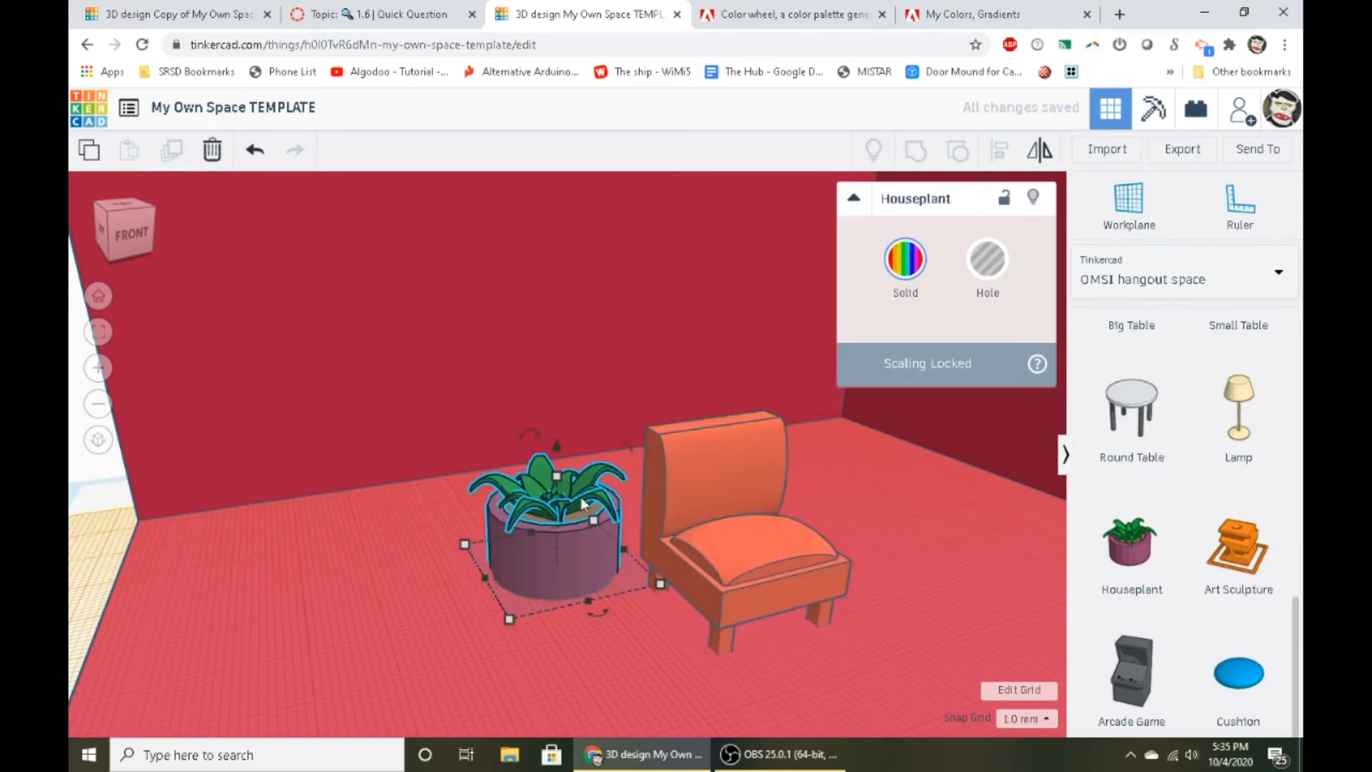
{"action": "left_click", "coordinate": [905, 262]}
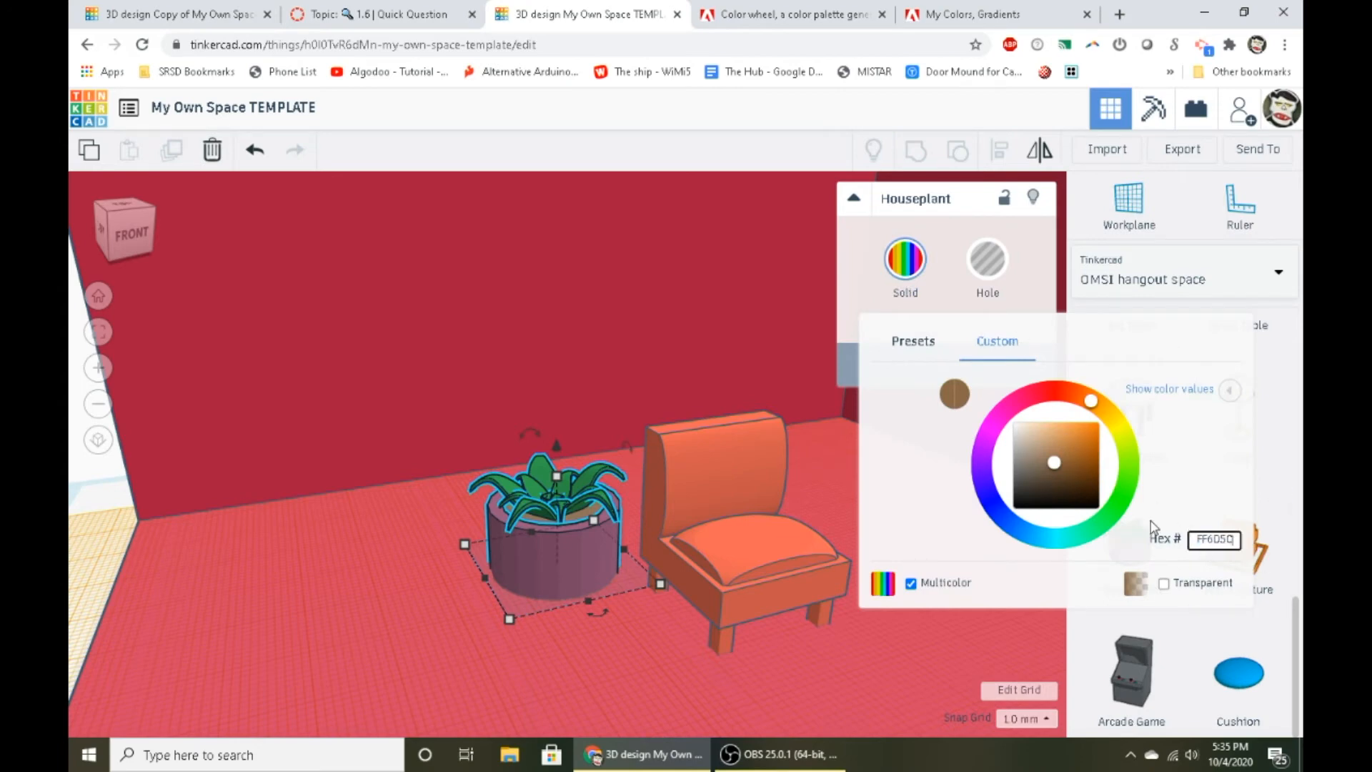
{"action": "key", "text": "Return"}
{"action": "left_click", "coordinate": [511, 491]}
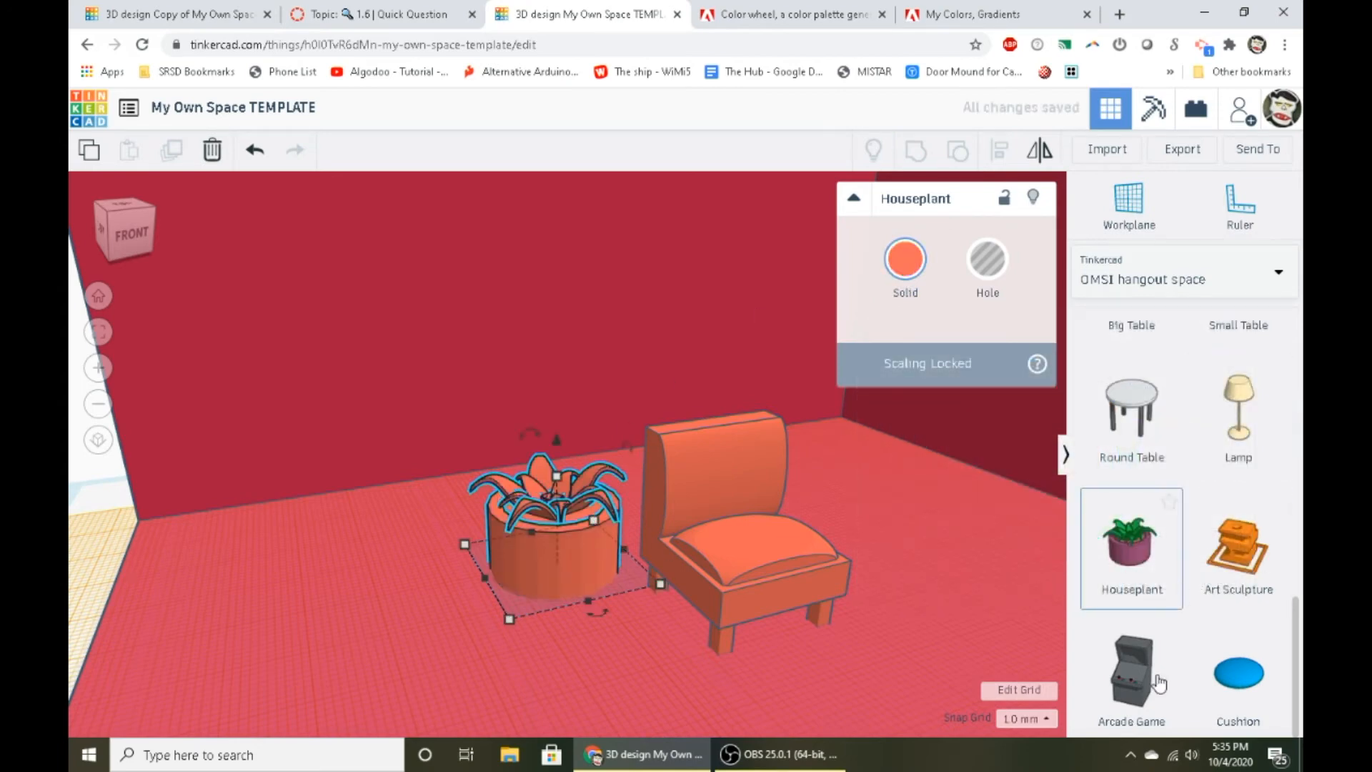
- Delete the recolored couch and houseplant from the room template
{"action": "scroll", "coordinate": [1192, 672], "scroll_direction": "down", "scroll_amount": 10}
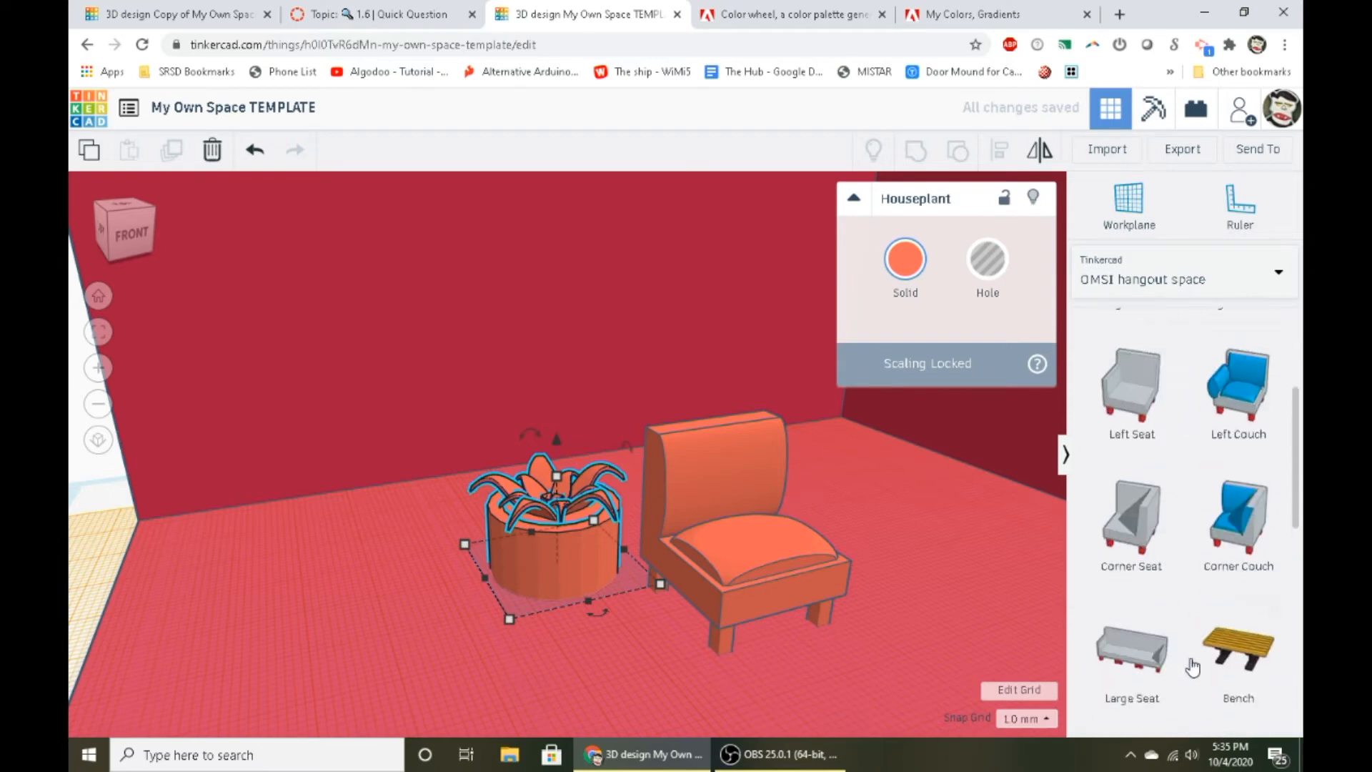
{"action": "left_click", "coordinate": [697, 521]}
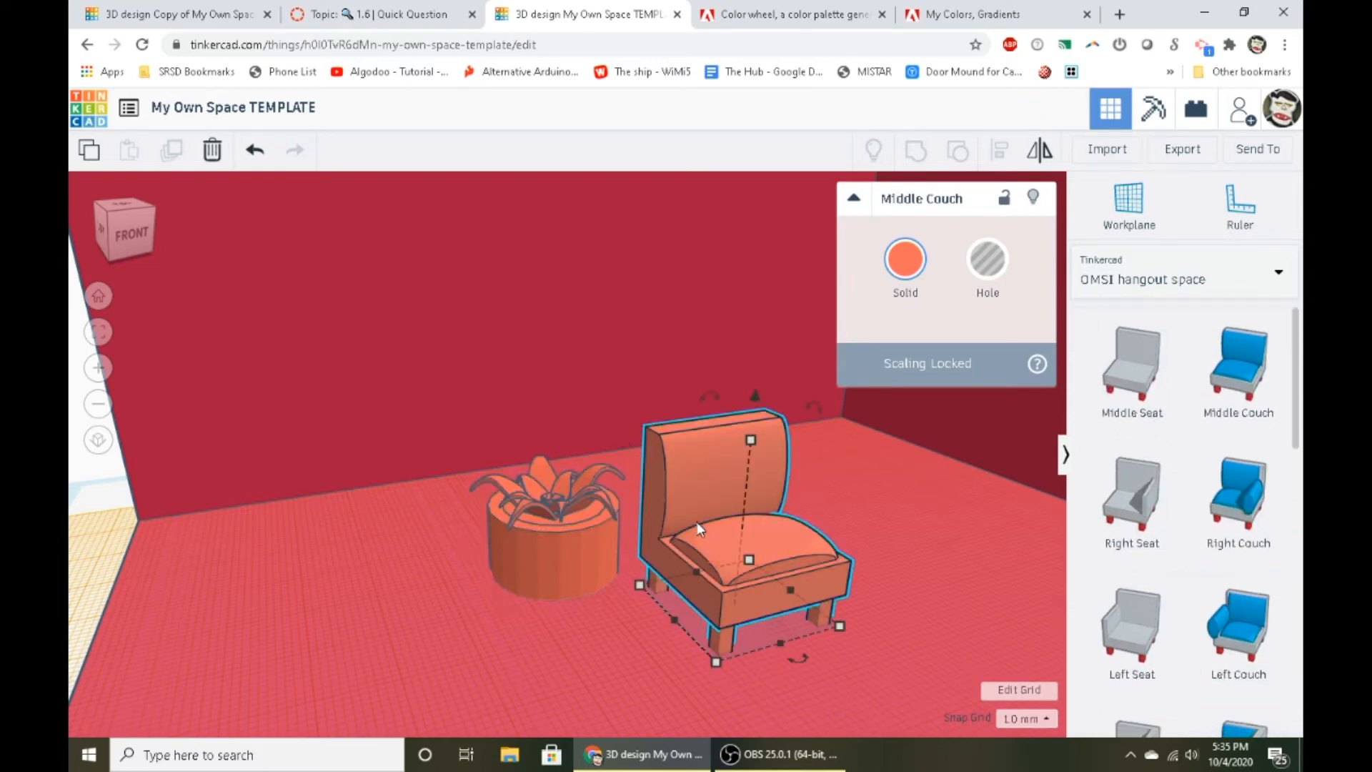
{"action": "key", "text": "Delete"}
{"action": "left_click", "coordinate": [563, 539]}
{"action": "key", "text": "Delete"}
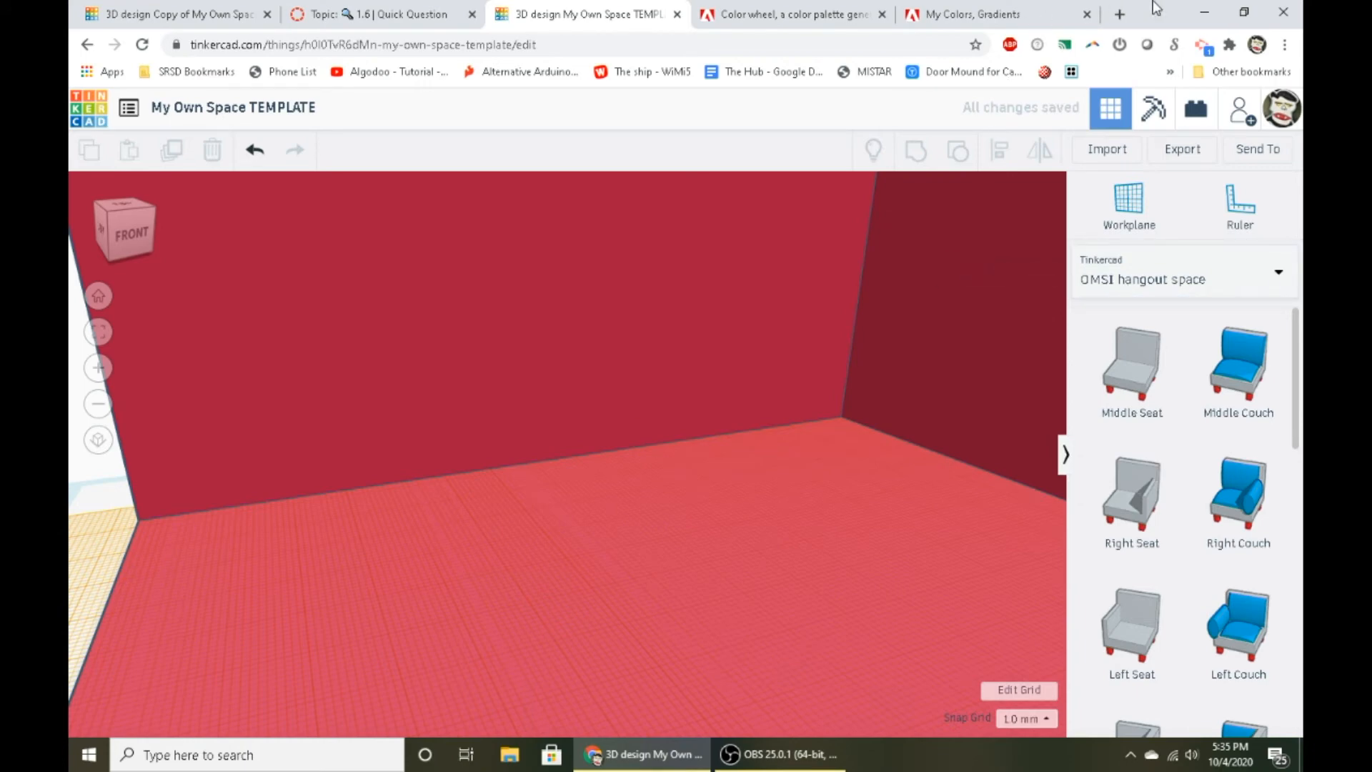
- Open a new browser tab and switch to the Copy of My Own Space TEMPLATE design to view its coffee table
{"action": "left_click", "coordinate": [1127, 10]}
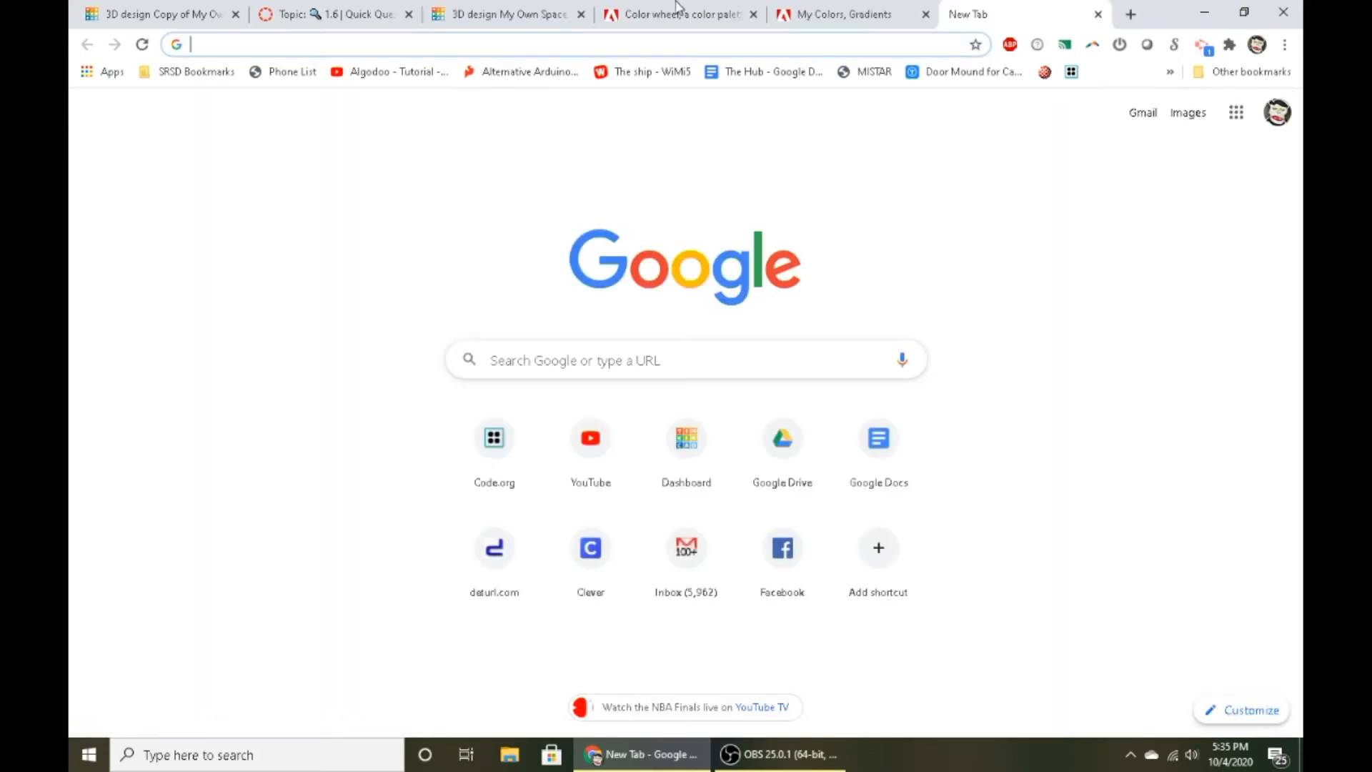
{"action": "left_click", "coordinate": [496, 10]}
{"action": "left_click", "coordinate": [315, 13]}
{"action": "left_click", "coordinate": [193, 13]}
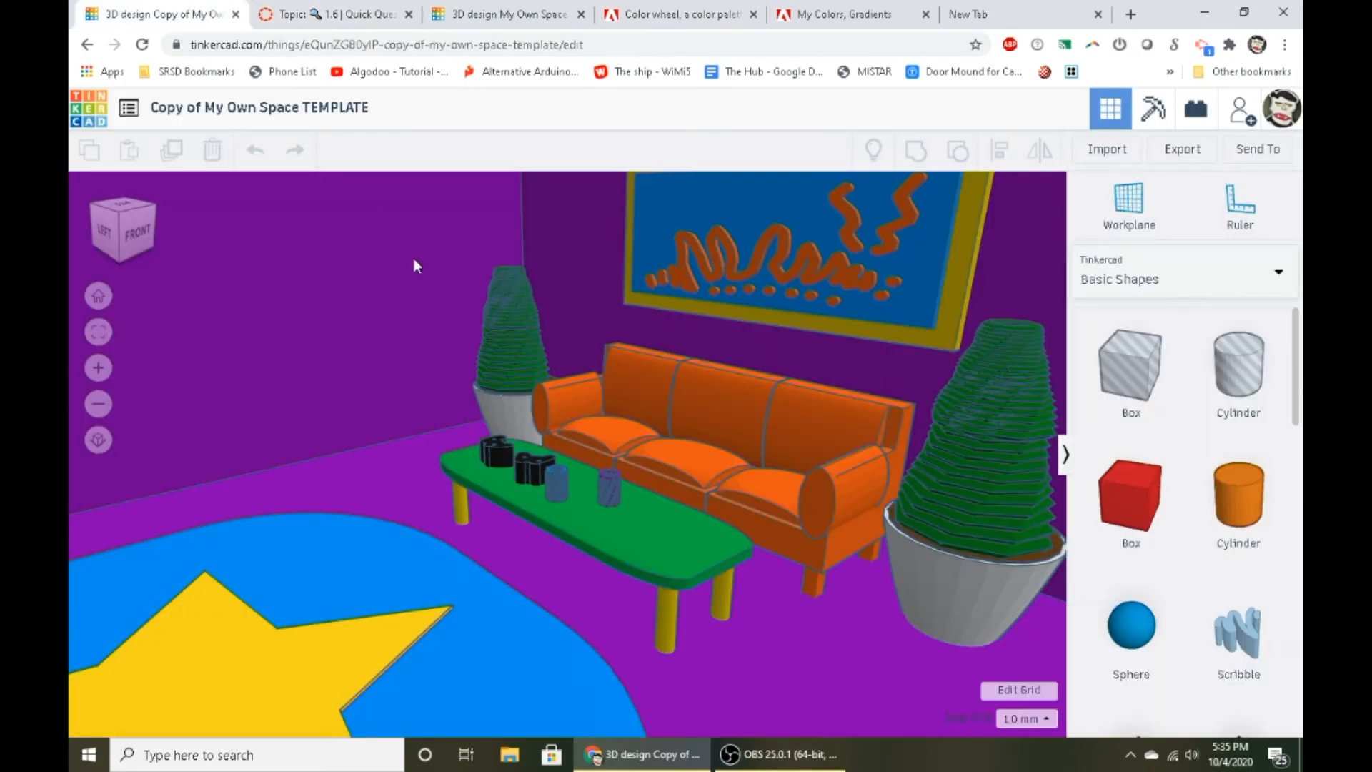
{"action": "right_click_drag", "start_coordinate": [525, 546], "coordinate": [722, 632]}
- Shape a box beside the coffee table into a long rounded tabletop with radius 4.14 and height 4 mm, and delete it
{"action": "left_click_drag", "start_coordinate": [1131, 495], "coordinate": [401, 600]}
{"action": "left_click_drag", "start_coordinate": [916, 356], "coordinate": [963, 357]}
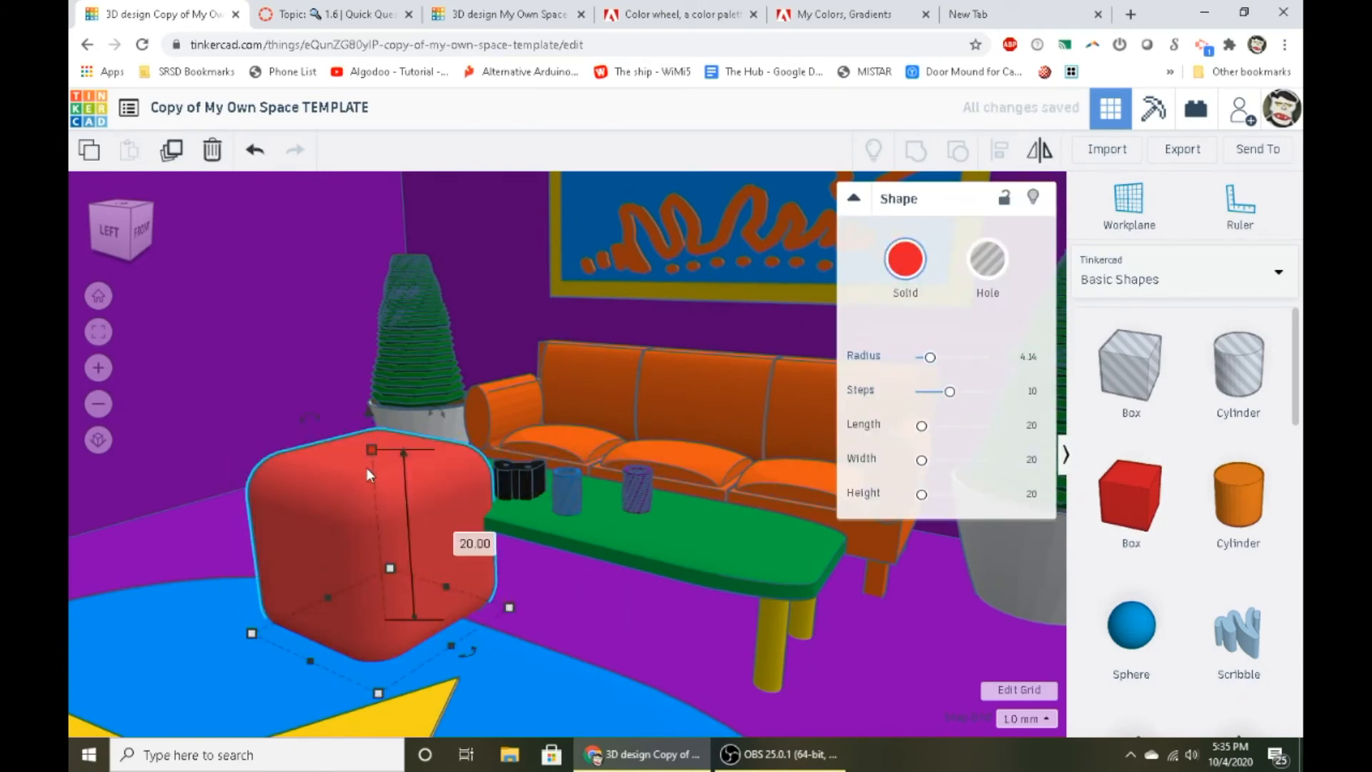
{"action": "left_click_drag", "start_coordinate": [371, 449], "coordinate": [404, 576]}
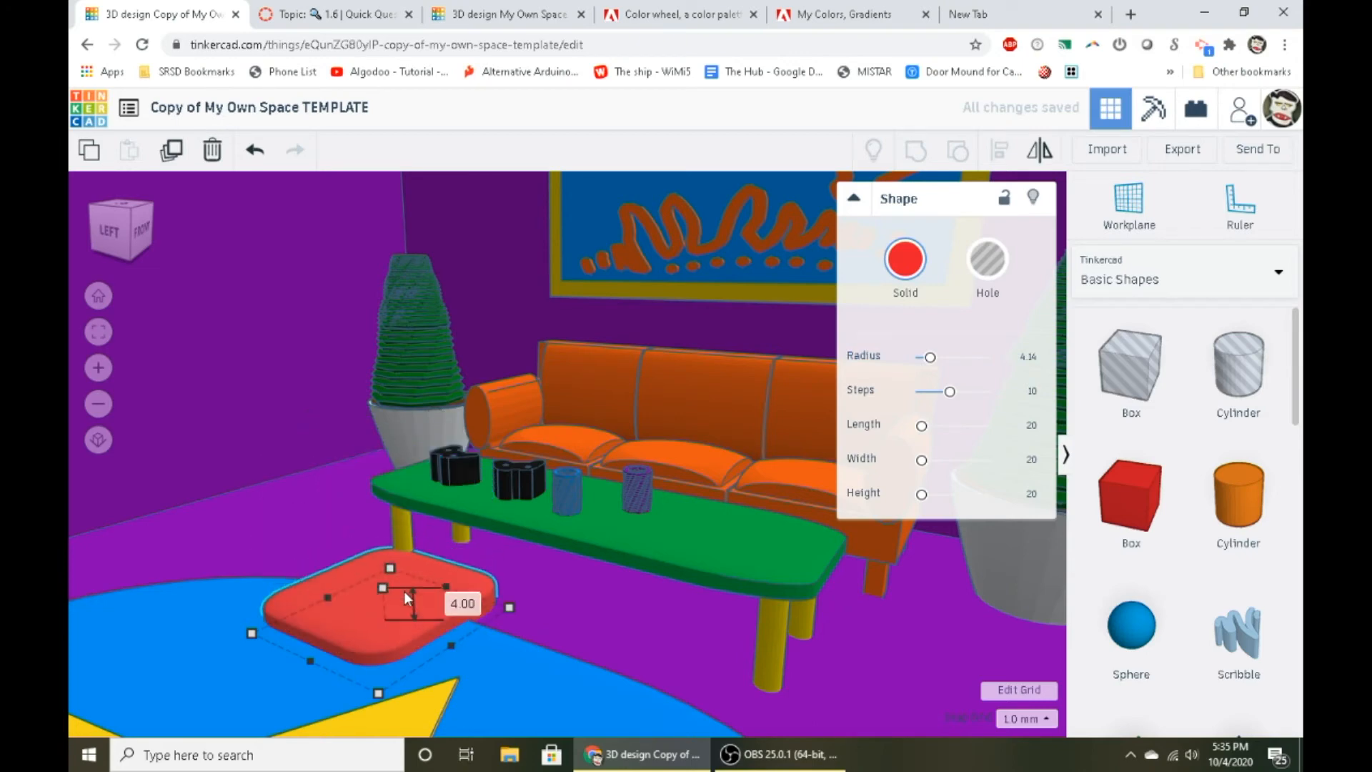
{"action": "left_click_drag", "start_coordinate": [451, 646], "coordinate": [726, 763]}
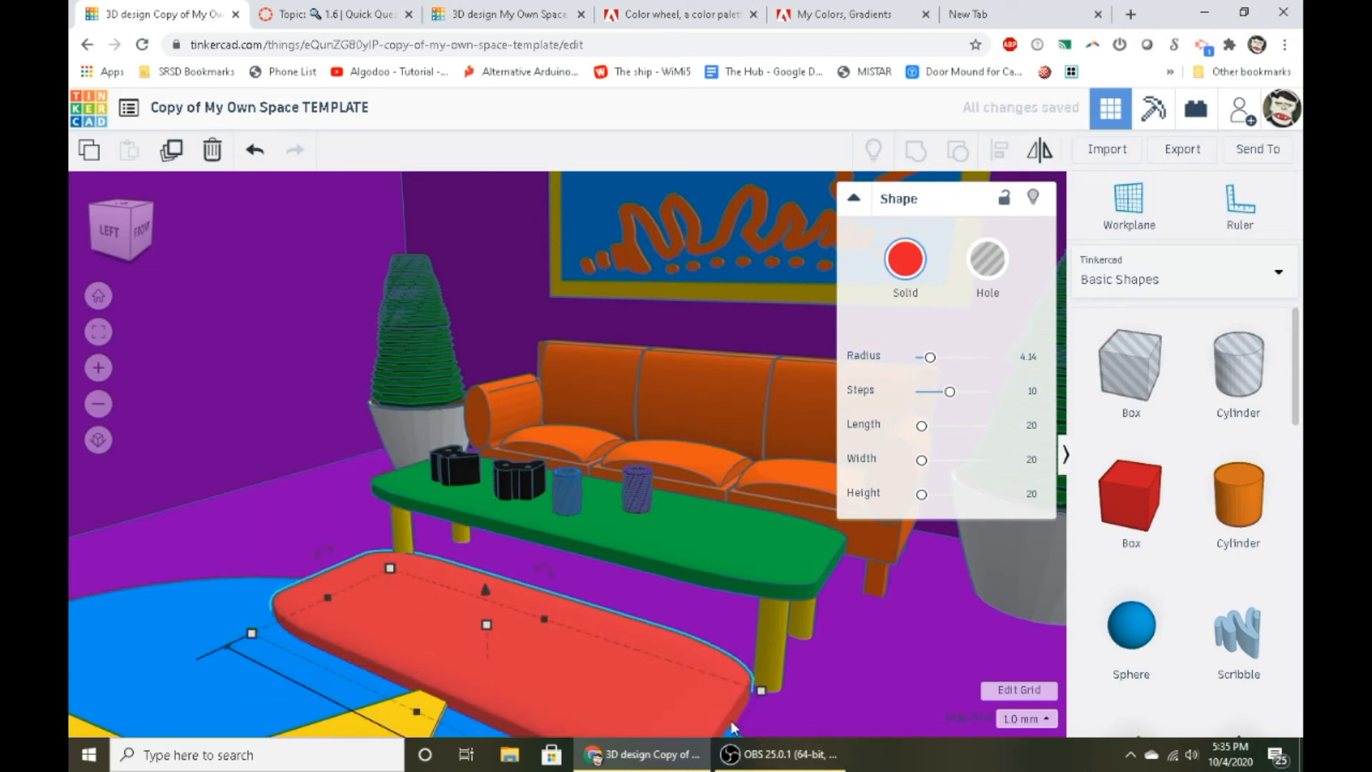
{"action": "key", "text": "Delete"}
- Place a cylinder on the rug and shape it into a thin table leg about 11 mm tall
{"action": "scroll", "coordinate": [1204, 500], "scroll_direction": "down", "scroll_amount": 3}
{"action": "left_click_drag", "start_coordinate": [1223, 340], "coordinate": [393, 697]}
{"action": "left_click_drag", "start_coordinate": [373, 495], "coordinate": [406, 584], "text": "shift"}
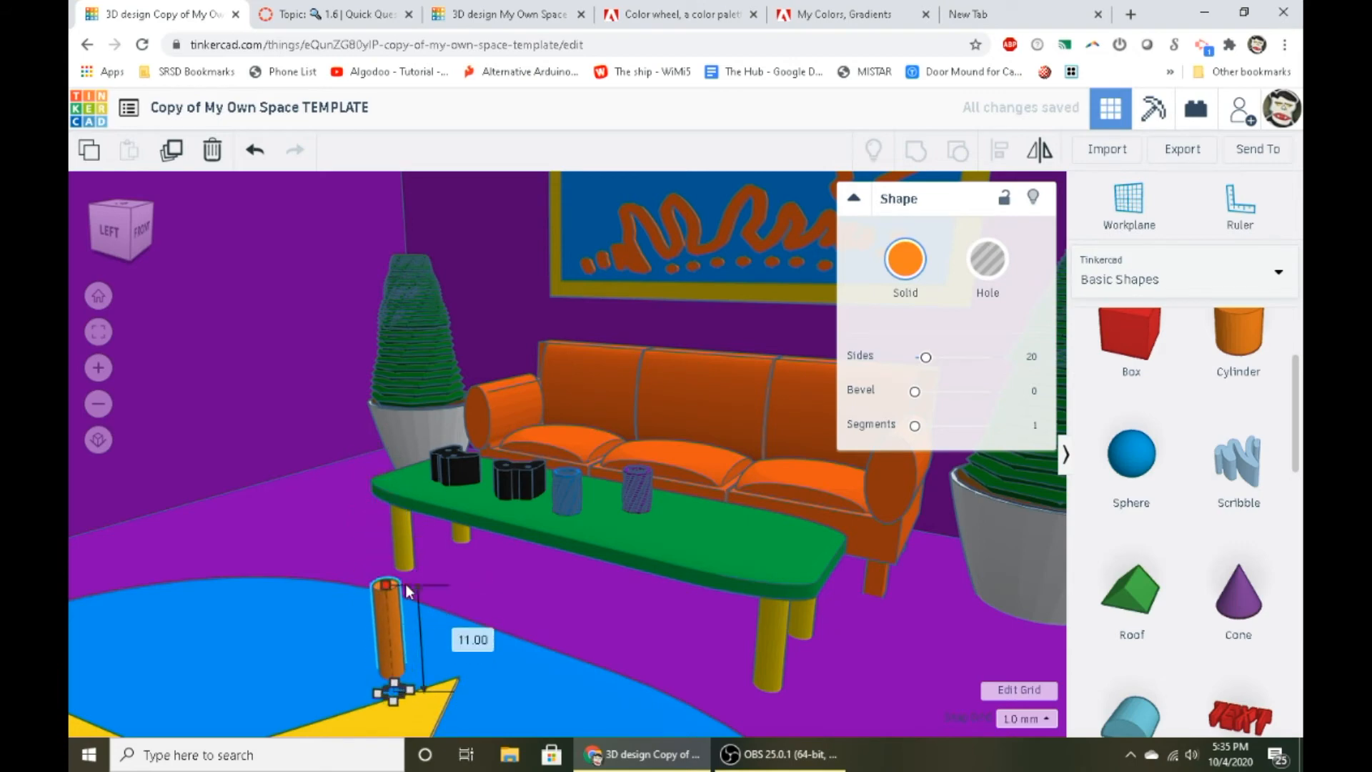
{"action": "left_click", "coordinate": [801, 10]}
{"action": "left_click", "coordinate": [158, 5]}
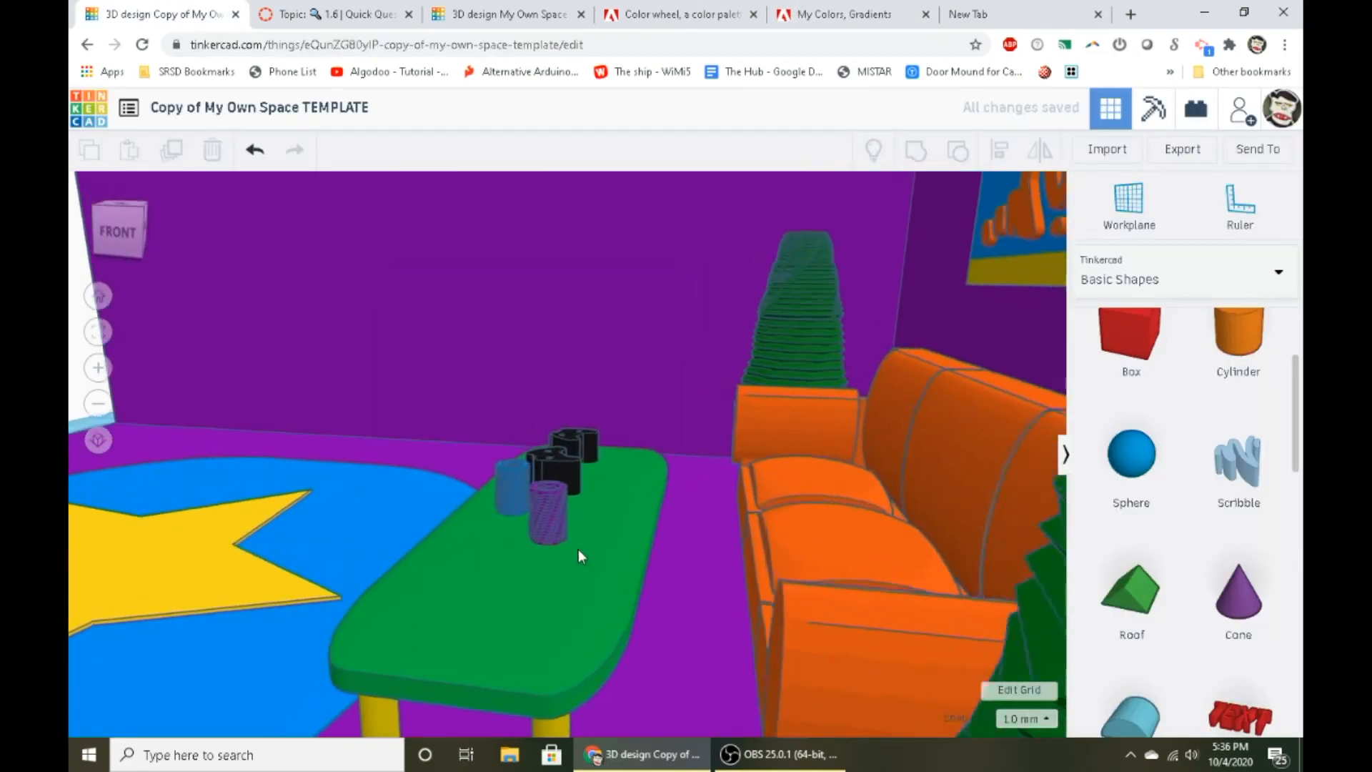
- Place a sharp-edged box on the blue rug near the coffee table and flatten it into a thin square slab
{"action": "scroll", "coordinate": [565, 561], "scroll_direction": "up", "scroll_amount": 3}
{"action": "right_click_drag", "start_coordinate": [540, 586], "coordinate": [773, 616]}
{"action": "scroll", "coordinate": [772, 614], "scroll_direction": "down", "scroll_amount": 5}
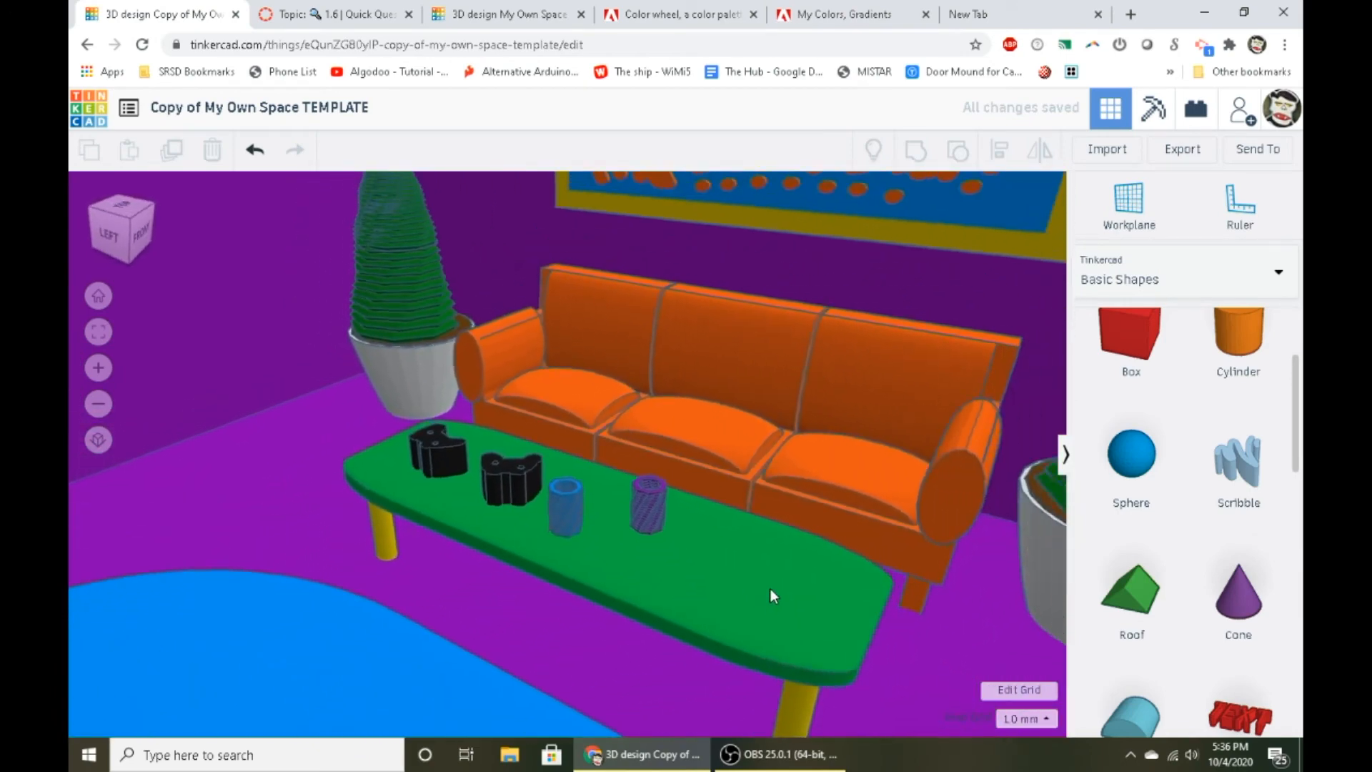
{"action": "left_click_drag", "start_coordinate": [1147, 364], "coordinate": [314, 615]}
{"action": "left_click_drag", "start_coordinate": [362, 483], "coordinate": [382, 559]}
{"action": "left_click", "coordinate": [453, 604]}
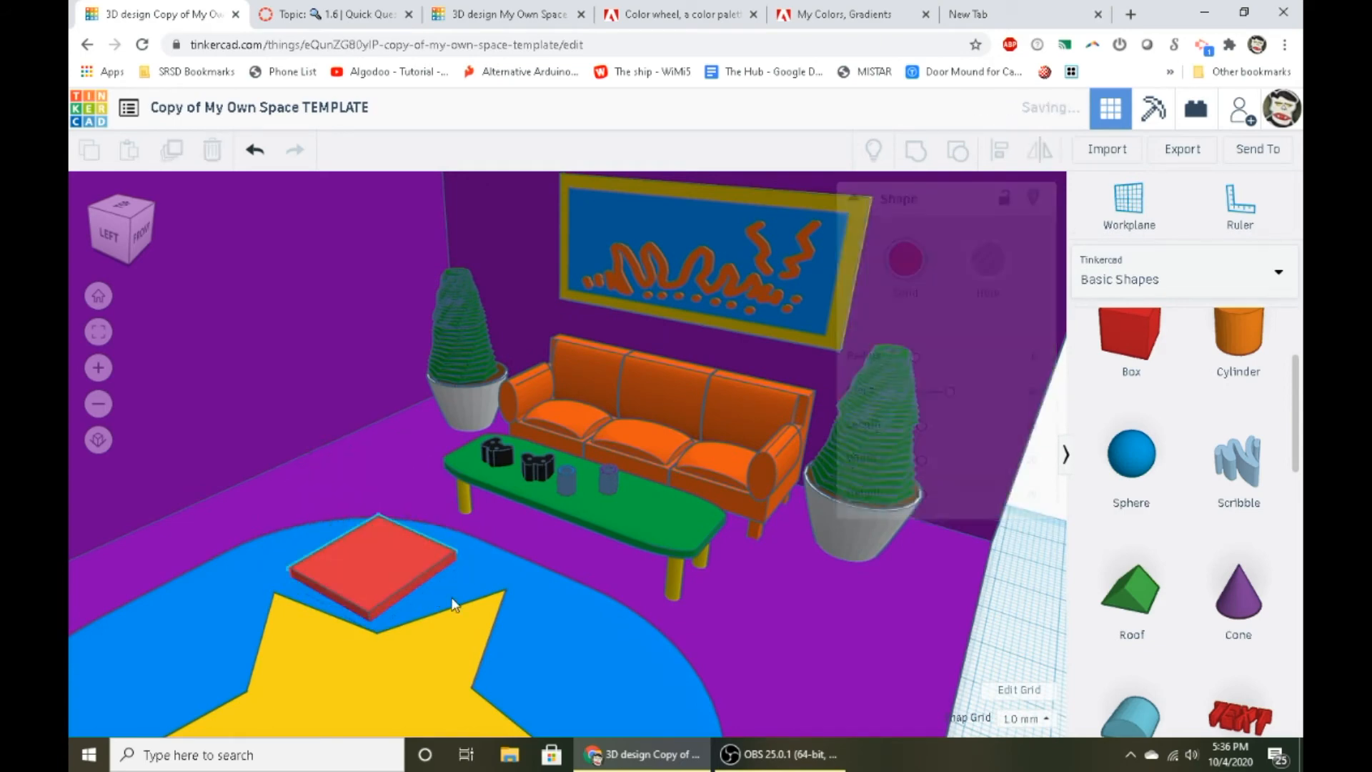
- Duplicate the red slab upward with a 6° turn and repeat the duplication to build a tall twisted stack
{"action": "left_click", "coordinate": [356, 537]}
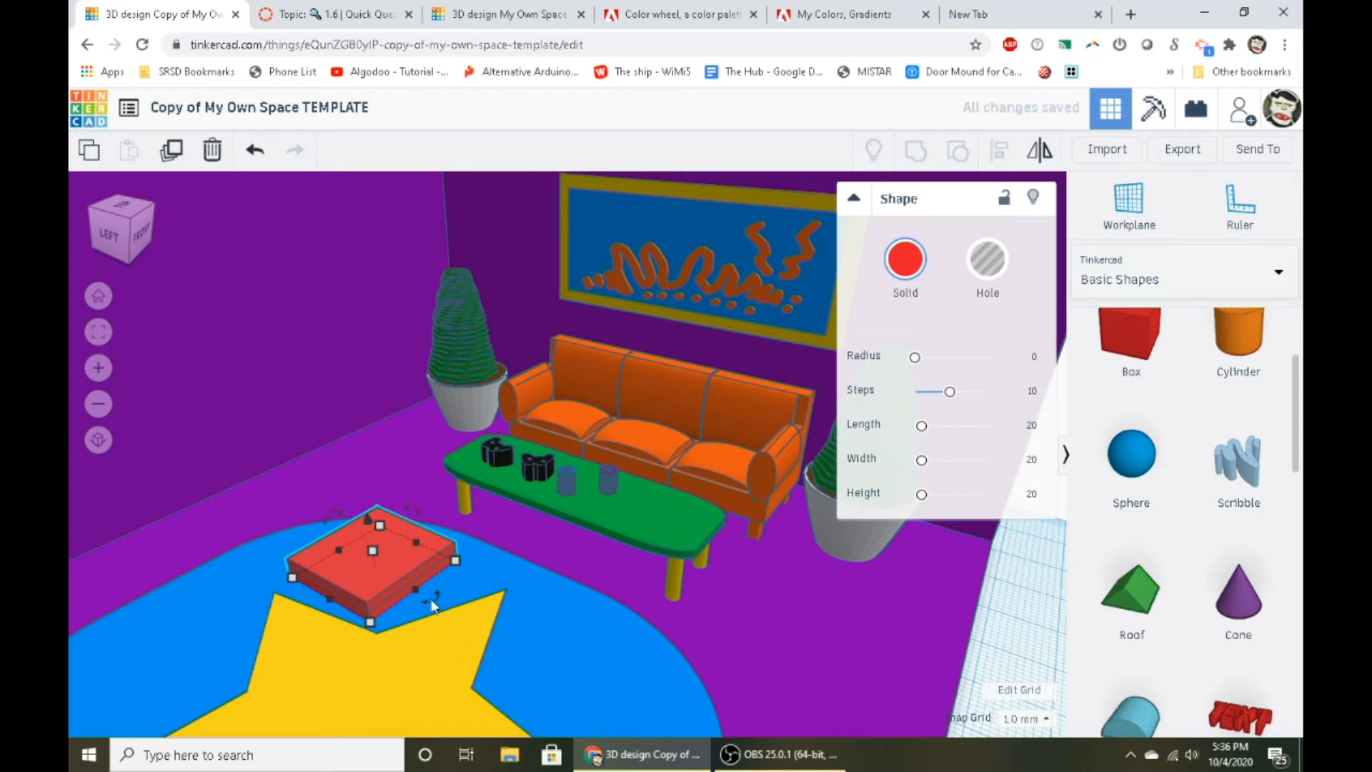
{"action": "left_click_drag", "start_coordinate": [432, 604], "coordinate": [509, 652]}
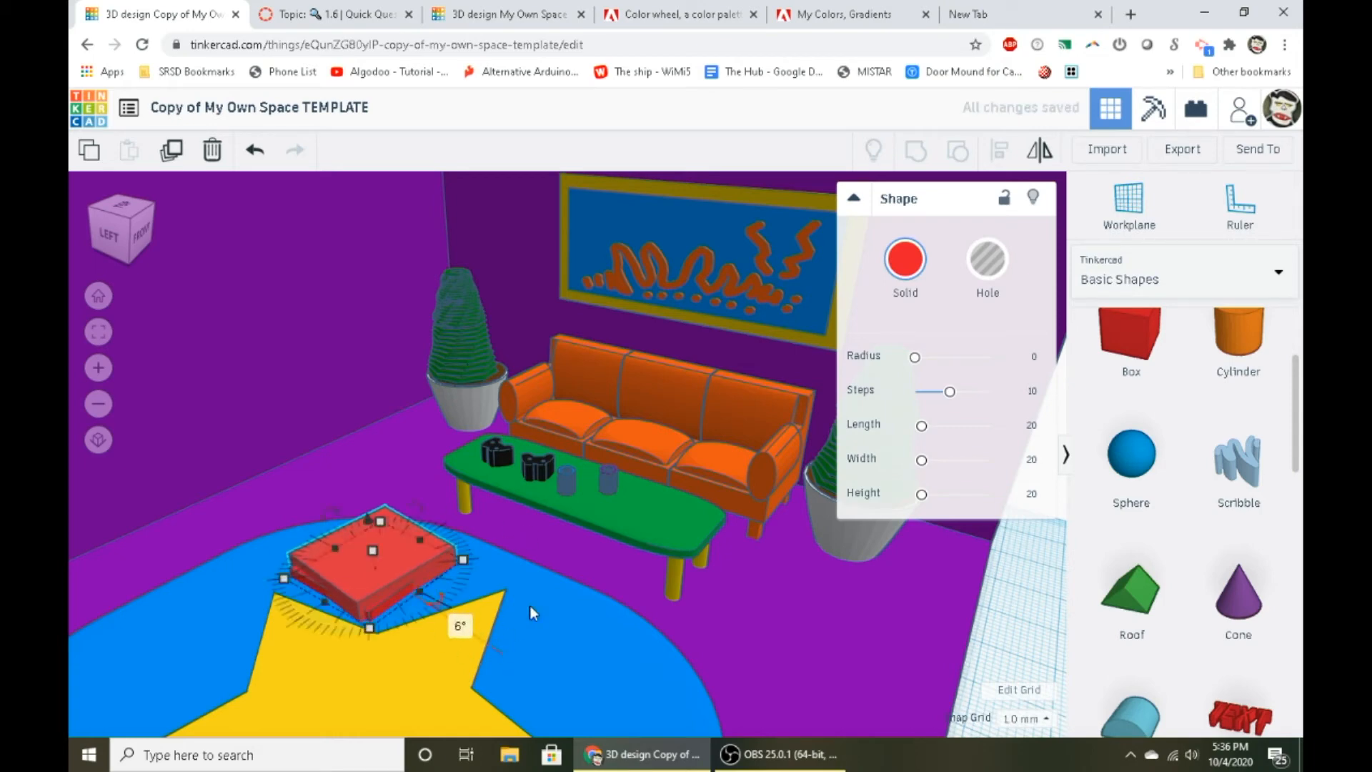
{"action": "left_click", "coordinate": [171, 150]}
{"action": "left_click", "coordinate": [171, 150]}
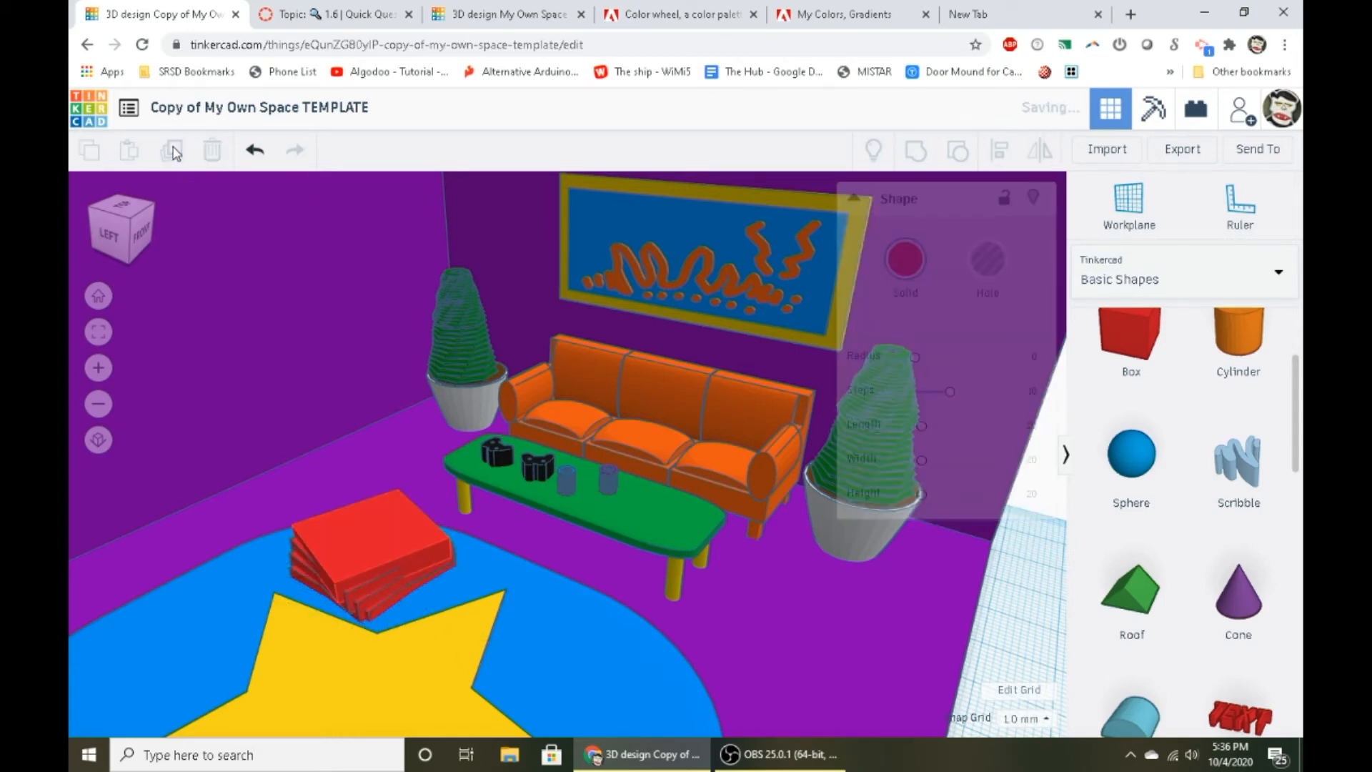
{"action": "left_click", "coordinate": [171, 150]}
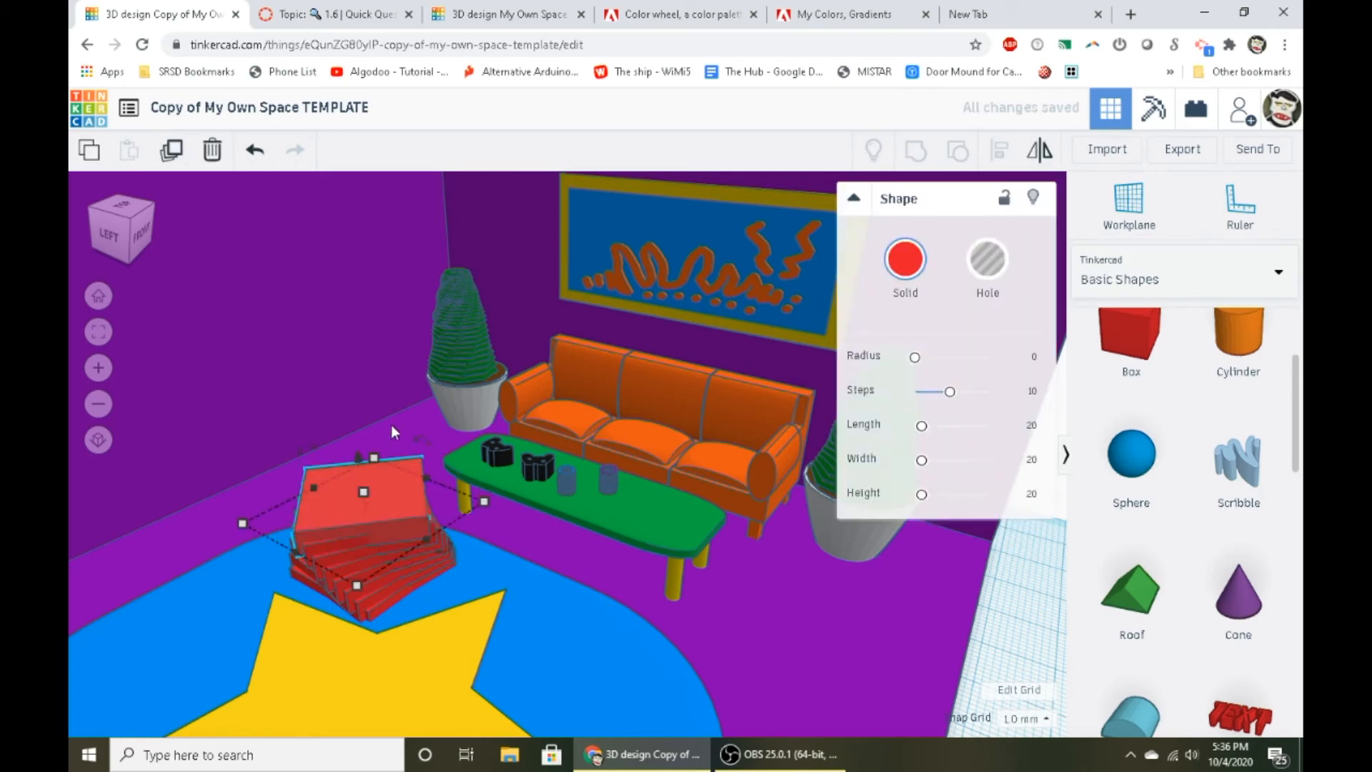
{"action": "left_click", "coordinate": [180, 159]}
{"action": "left_click", "coordinate": [180, 158]}
{"action": "left_click", "coordinate": [179, 158]}
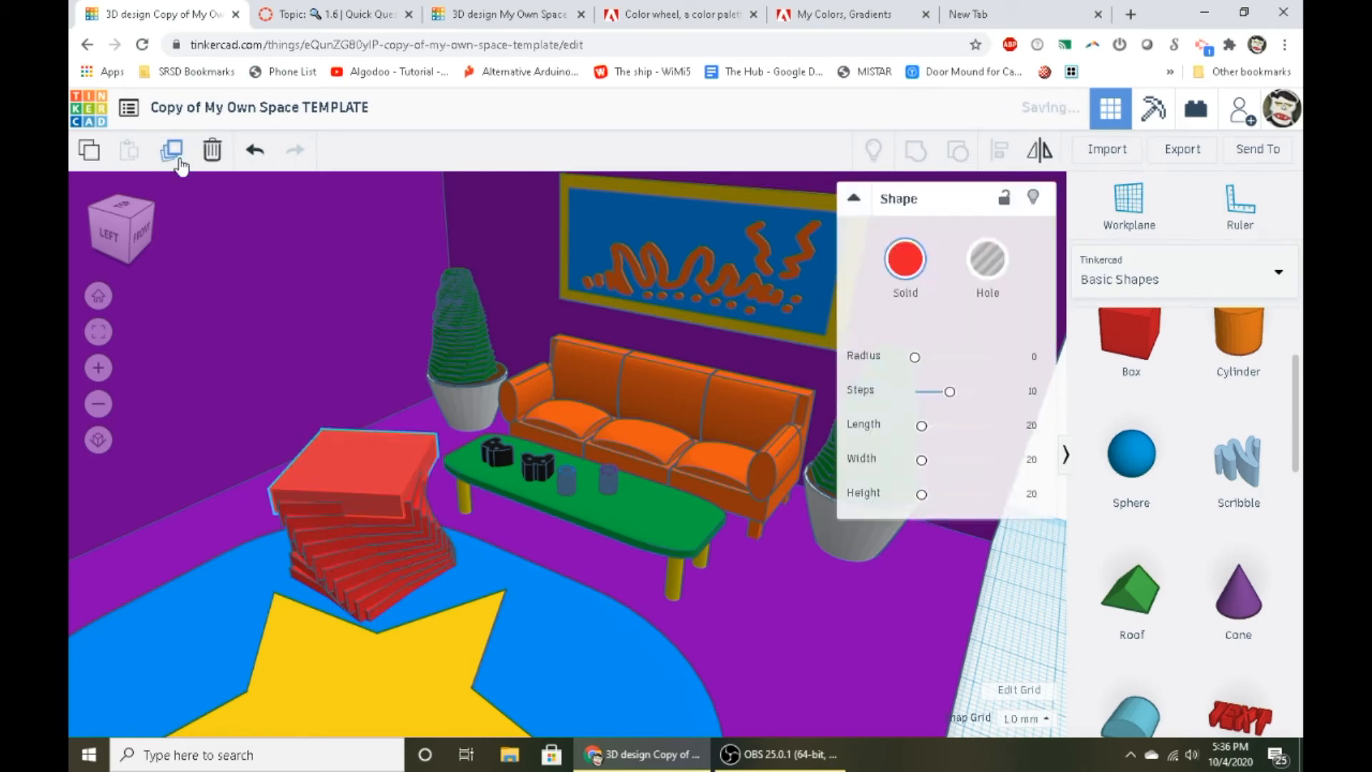
{"action": "left_click", "coordinate": [179, 158]}
{"action": "left_click", "coordinate": [179, 157]}
{"action": "left_click", "coordinate": [179, 157]}
{"action": "left_click", "coordinate": [178, 158]}
{"action": "left_click", "coordinate": [178, 157]}
{"action": "left_click", "coordinate": [178, 157]}
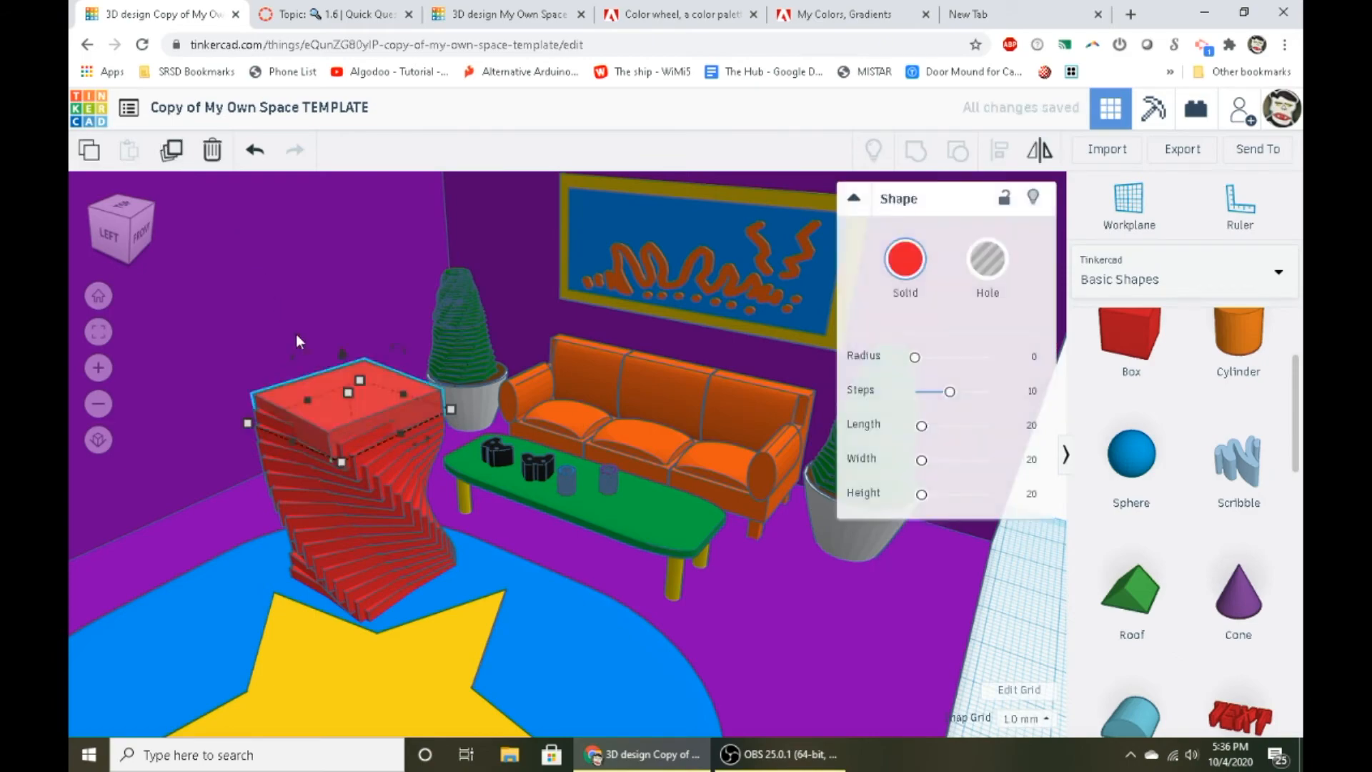
- Examine the twisted red stack within the furnished room from several angles
{"action": "mouse_move", "coordinate": [297, 334]}
{"action": "right_mouse_down"}
{"action": "mouse_move", "coordinate": [731, 582]}
{"action": "mouse_move", "coordinate": [639, 395]}
{"action": "mouse_move", "coordinate": [329, 495]}
{"action": "mouse_move", "coordinate": [534, 436]}
{"action": "mouse_move", "coordinate": [581, 501]}
{"action": "mouse_move", "coordinate": [291, 641]}
{"action": "mouse_move", "coordinate": [689, 554]}
{"action": "mouse_move", "coordinate": [254, 480]}
{"action": "mouse_move", "coordinate": [731, 454]}
{"action": "right_mouse_up"}
{"action": "scroll", "coordinate": [640, 402], "scroll_direction": "down", "scroll_amount": 5}
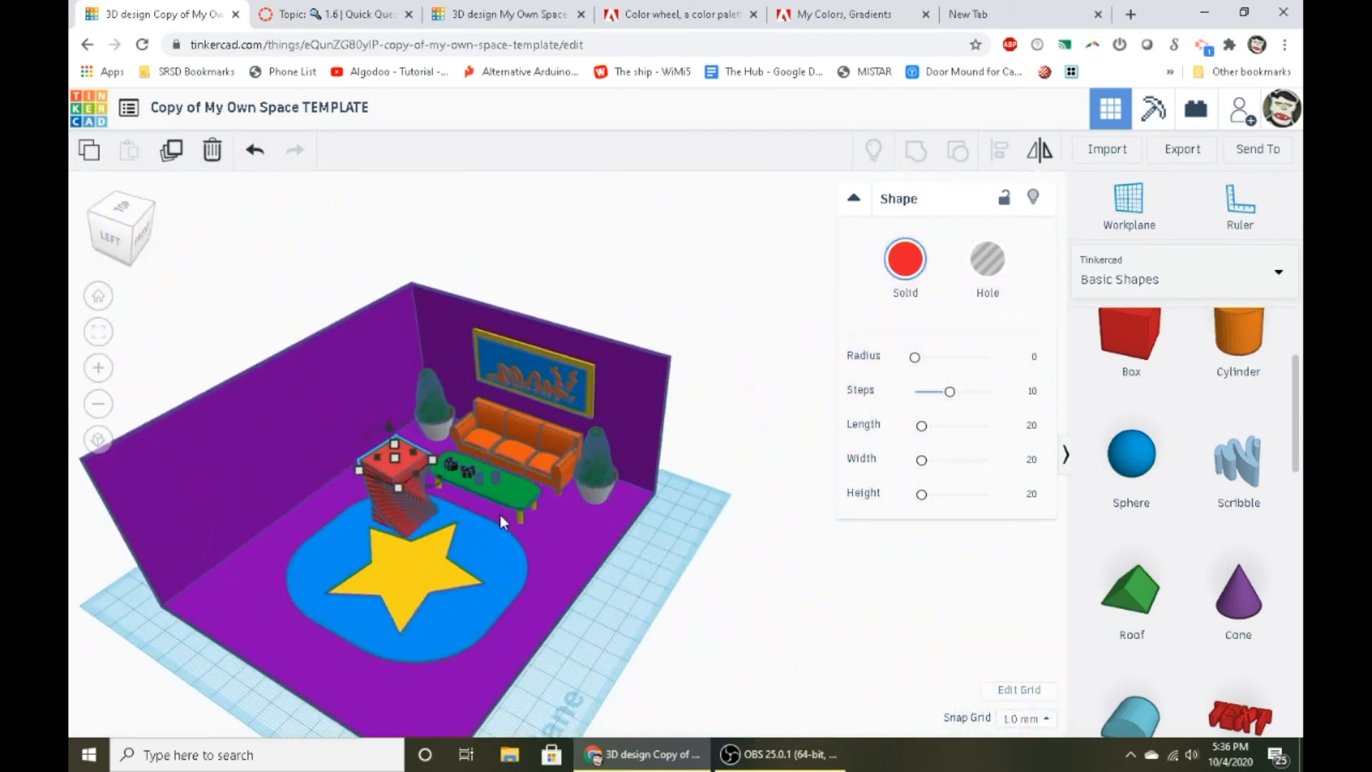
{"action": "right_click_drag", "start_coordinate": [500, 515], "coordinate": [221, 500]}
{"action": "left_click", "coordinate": [272, 407]}
{"action": "scroll", "coordinate": [271, 407], "scroll_direction": "up", "scroll_amount": 3}
{"action": "middle_click_drag", "start_coordinate": [565, 408], "coordinate": [898, 469]}
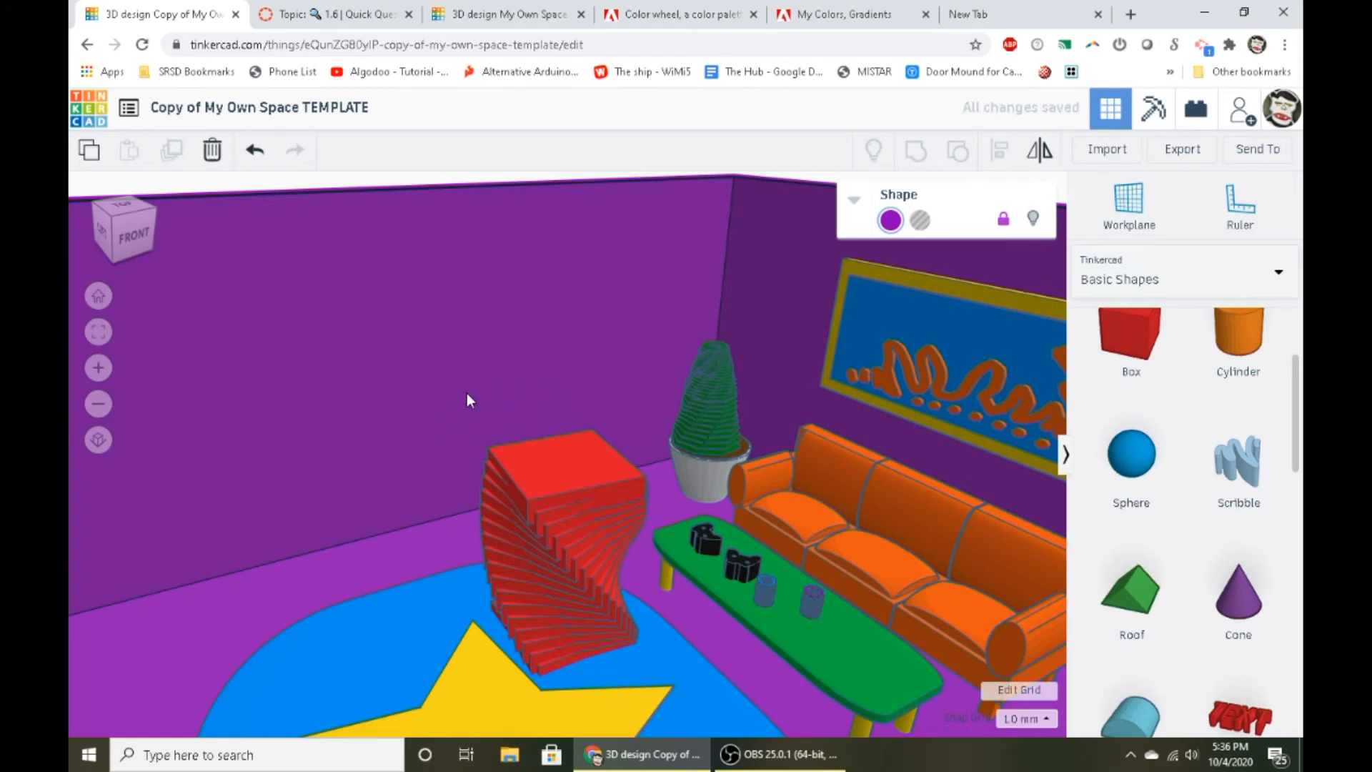
- Hide the room's purple walls and floor, the green coffee table and the blue rug
{"action": "scroll", "coordinate": [406, 383], "scroll_direction": "up", "scroll_amount": 3}
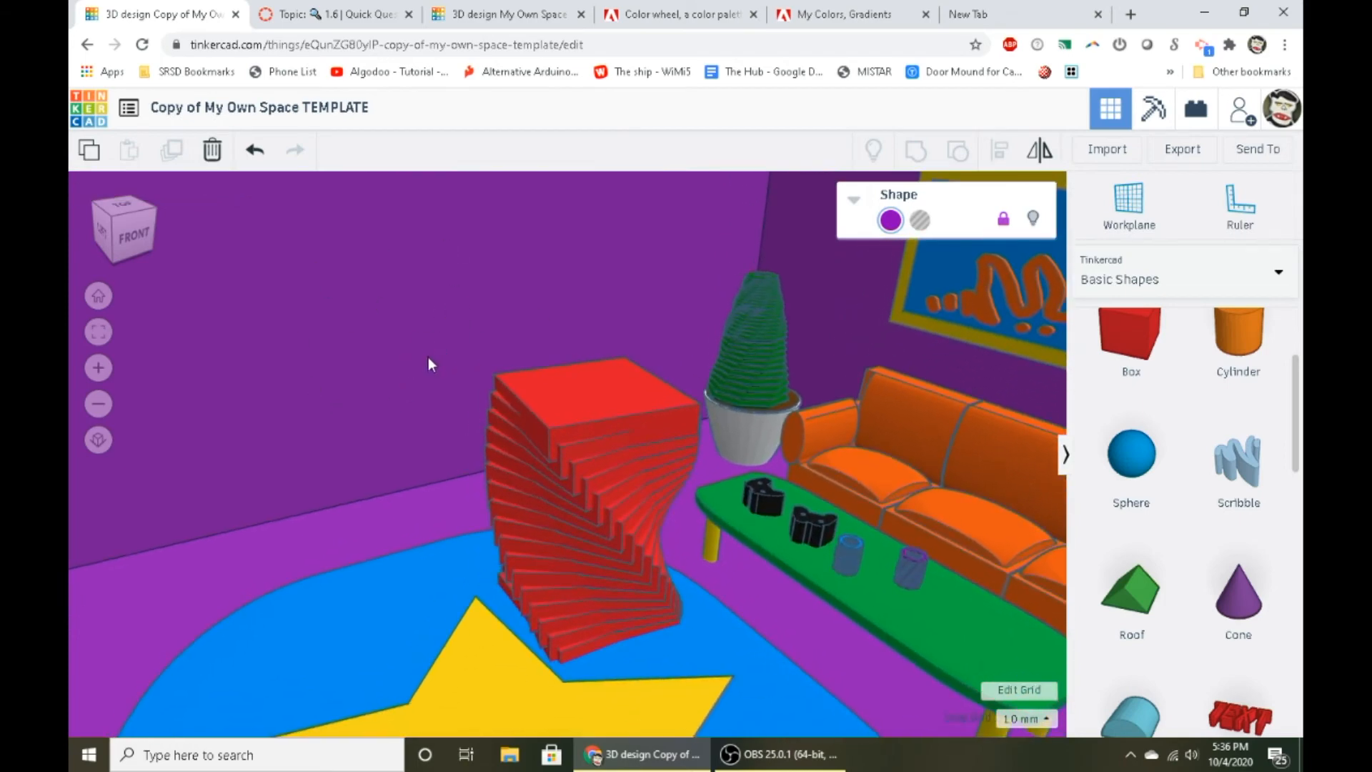
{"action": "scroll", "coordinate": [428, 361], "scroll_direction": "down", "scroll_amount": 2}
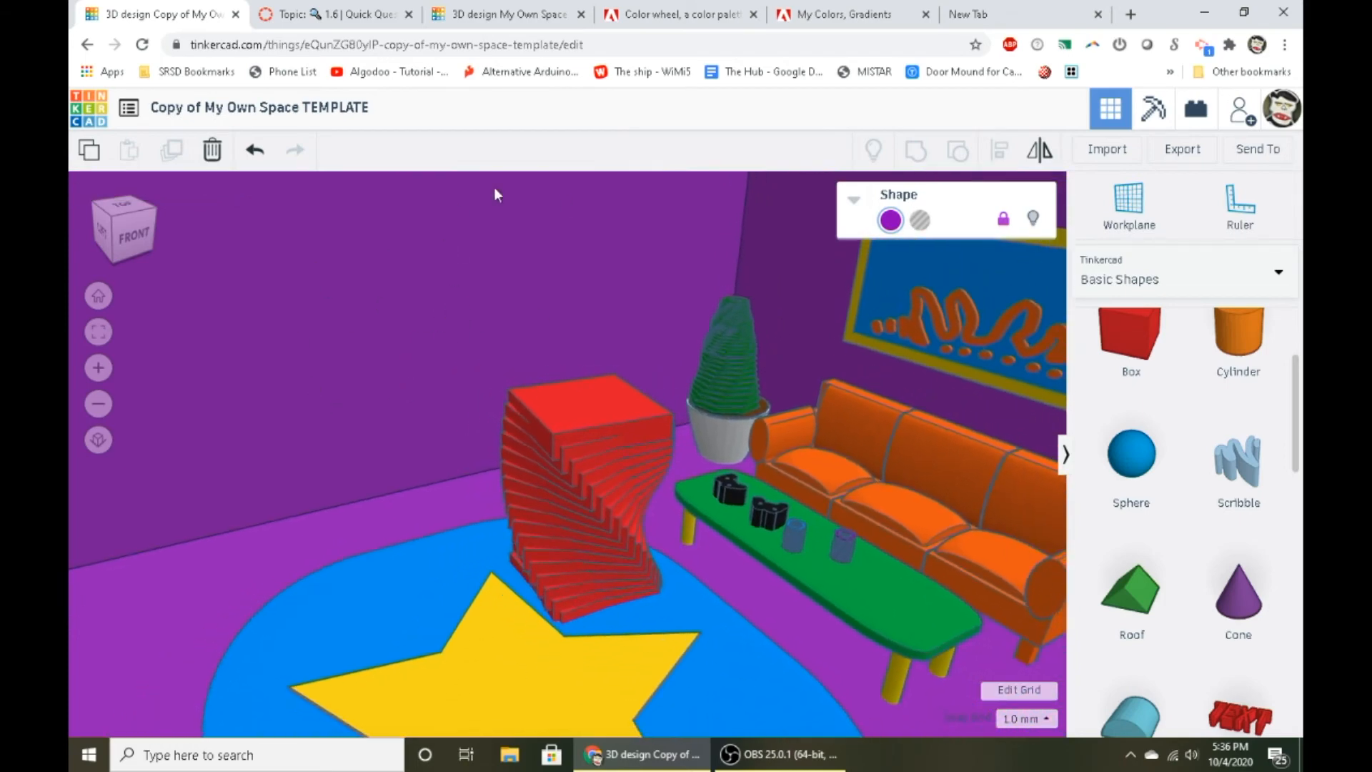
{"action": "left_click", "coordinate": [1033, 221]}
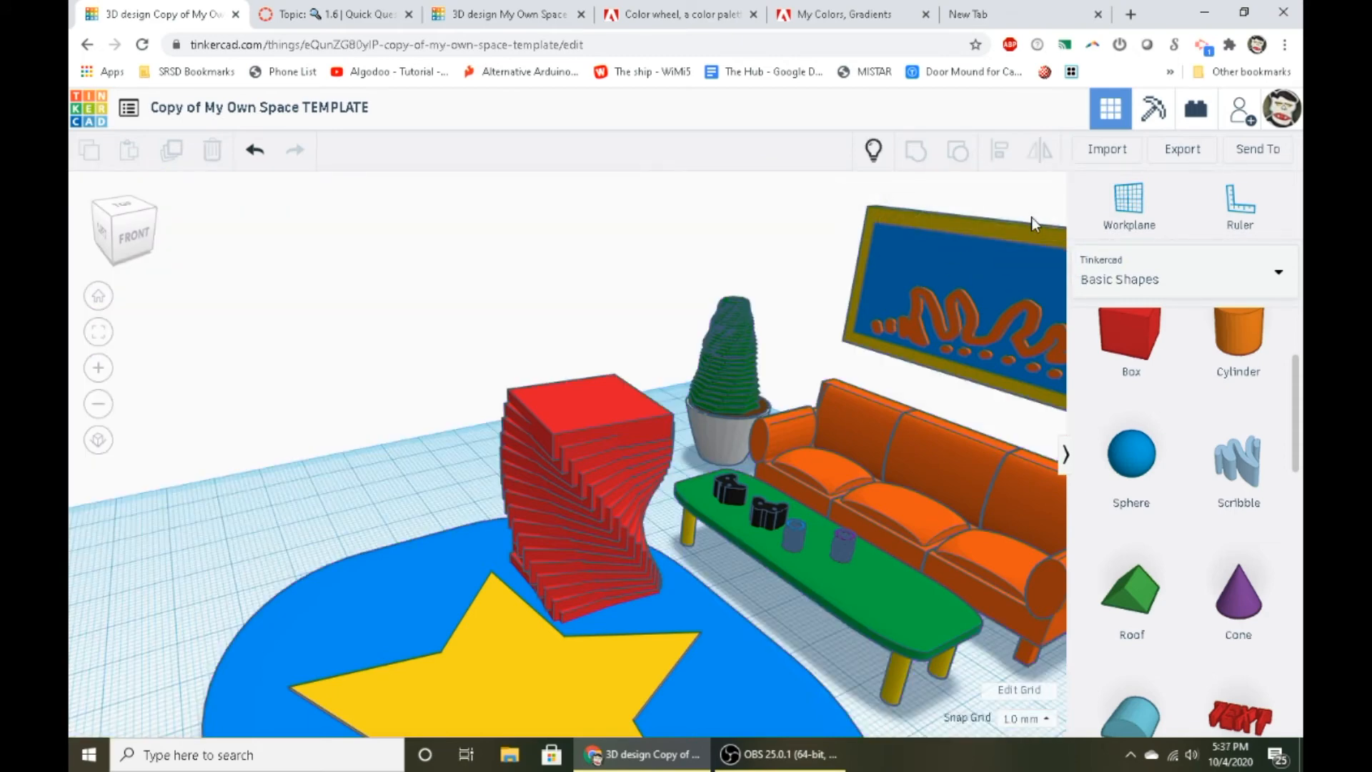
{"action": "right_click_drag", "start_coordinate": [817, 466], "coordinate": [649, 459]}
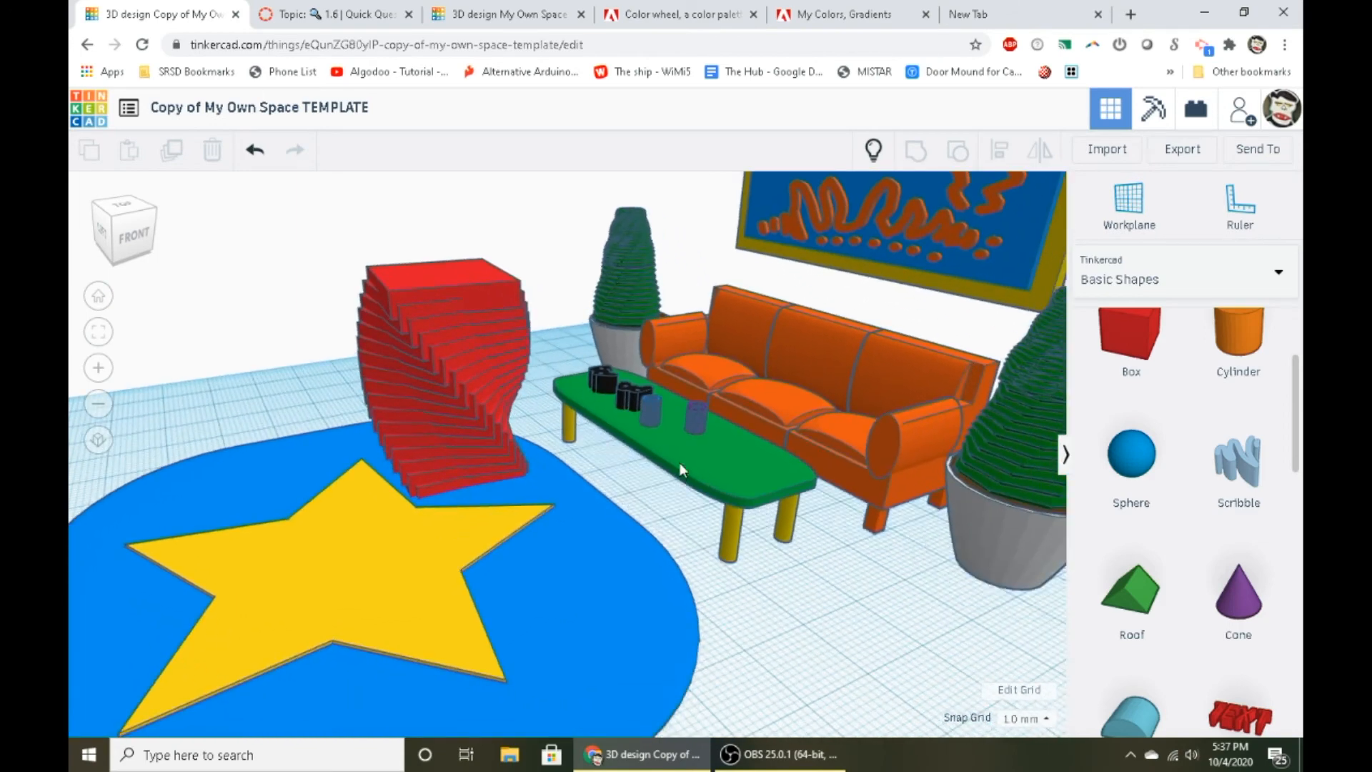
{"action": "left_click", "coordinate": [679, 461]}
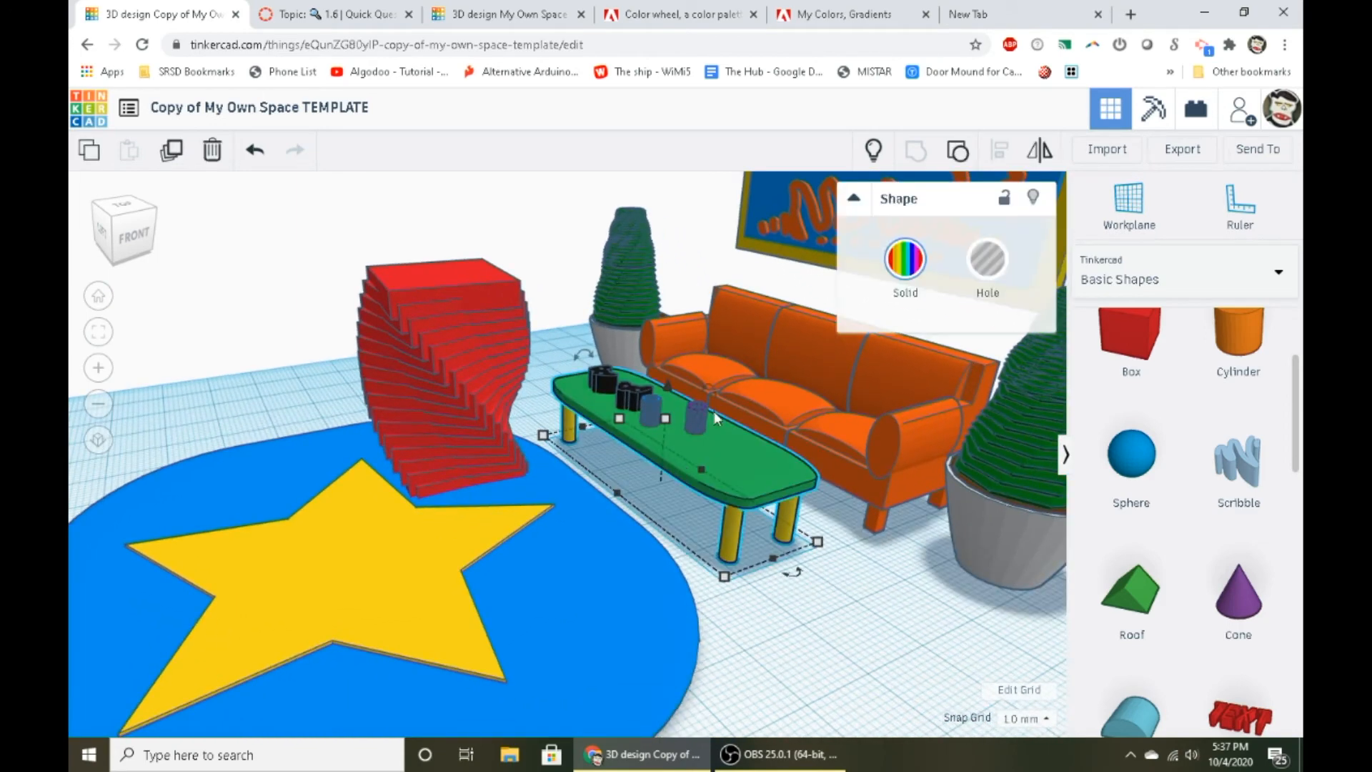
{"action": "left_click", "coordinate": [1033, 199]}
{"action": "right_click_drag", "start_coordinate": [664, 473], "coordinate": [593, 616]}
{"action": "left_click", "coordinate": [588, 537]}
{"action": "left_click", "coordinate": [1034, 199]}
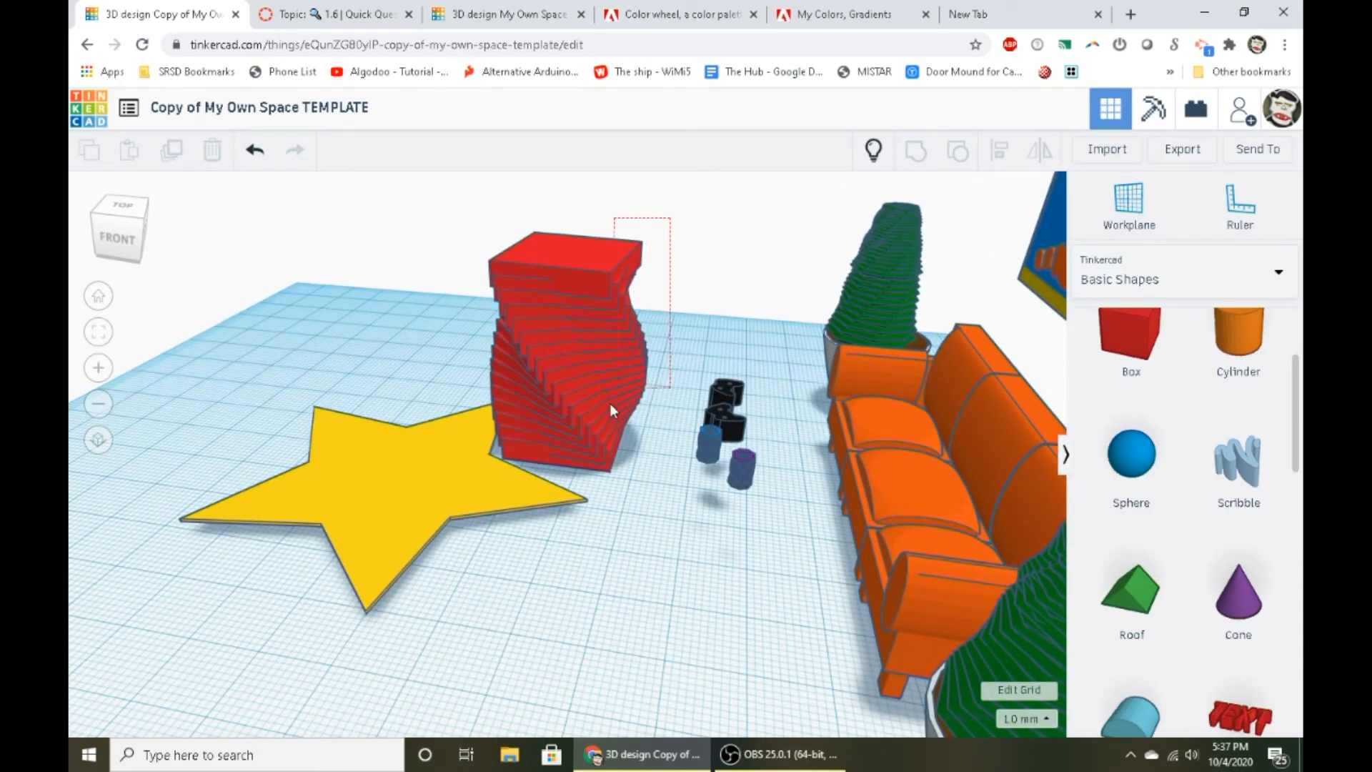
- Delete the twisted red stack and show all hidden objects in the room again
{"action": "left_click", "coordinate": [595, 483]}
{"action": "key", "text": "ctrl+h"}
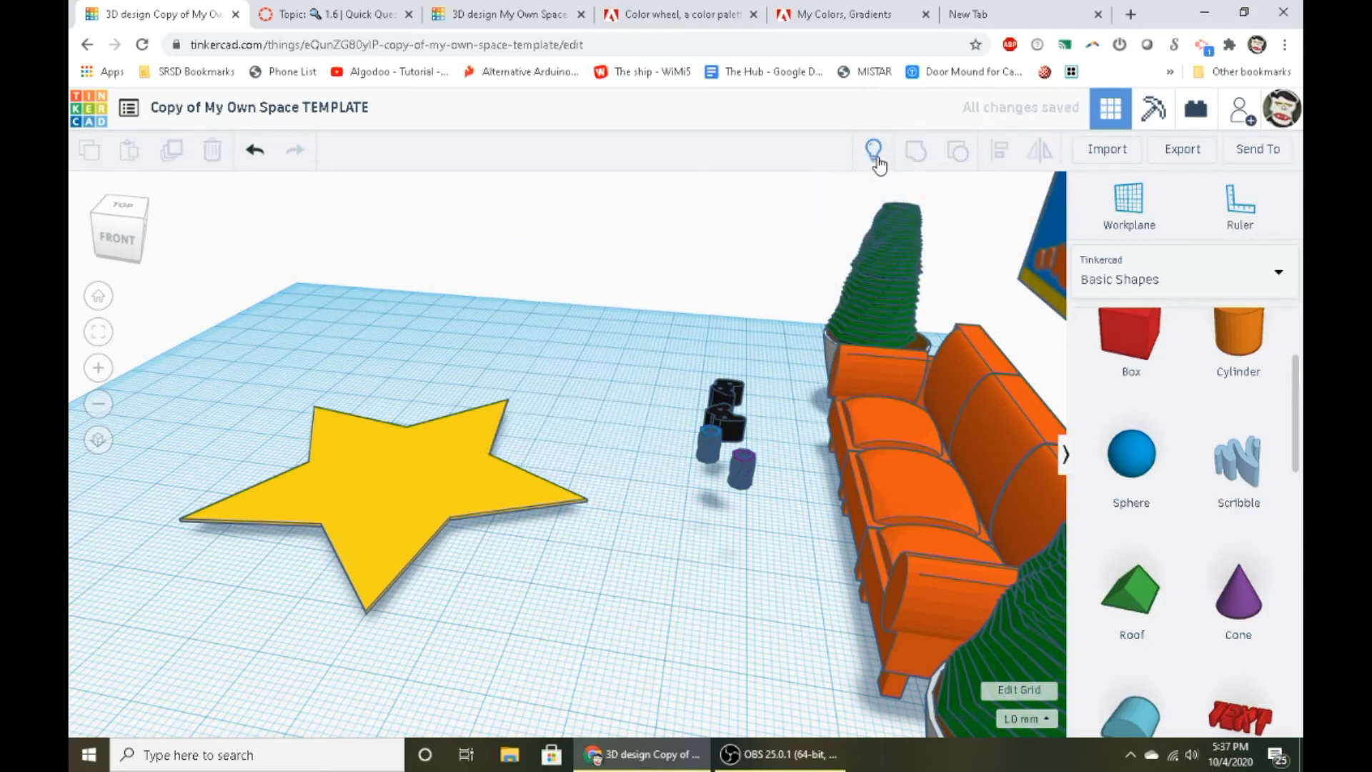
{"action": "left_click", "coordinate": [874, 156]}
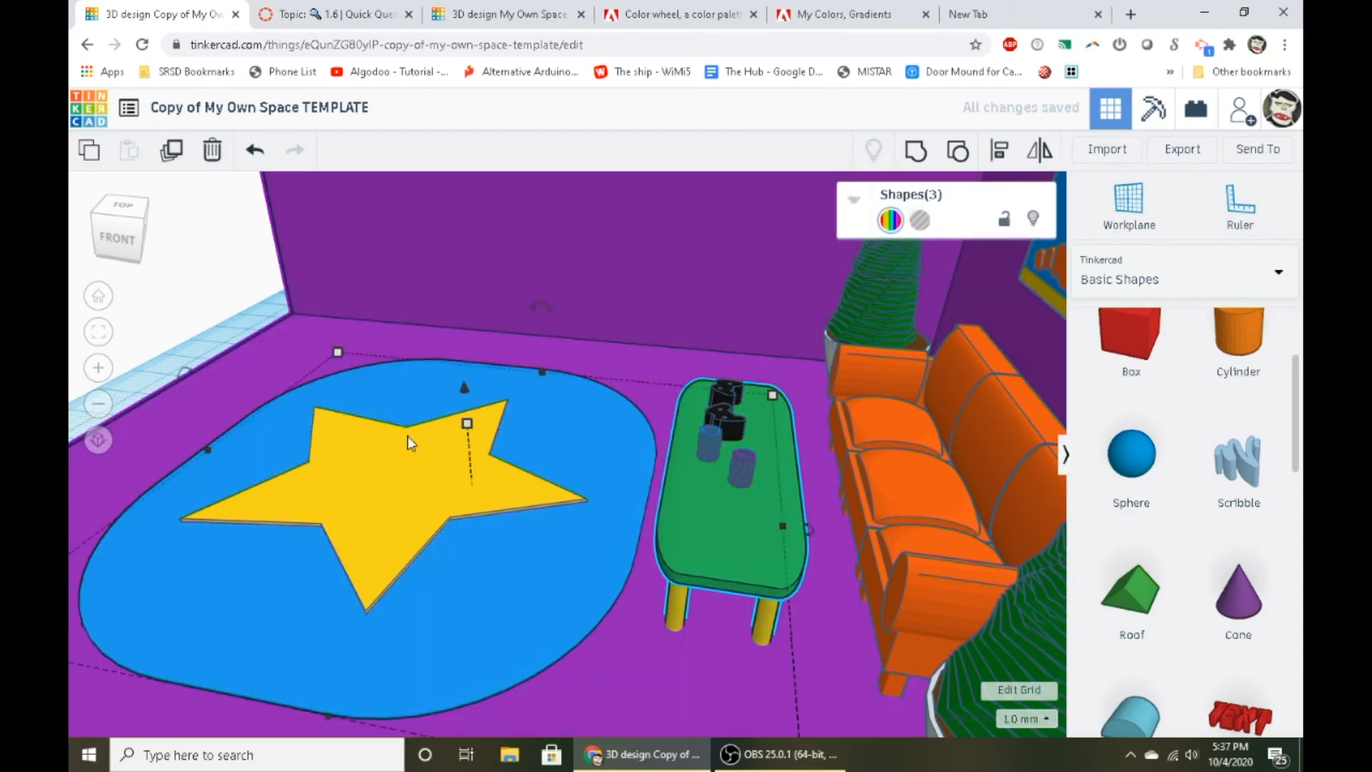
{"action": "right_click_drag", "start_coordinate": [410, 438], "coordinate": [711, 468]}
{"action": "scroll", "coordinate": [710, 468], "scroll_direction": "down", "scroll_amount": 5}
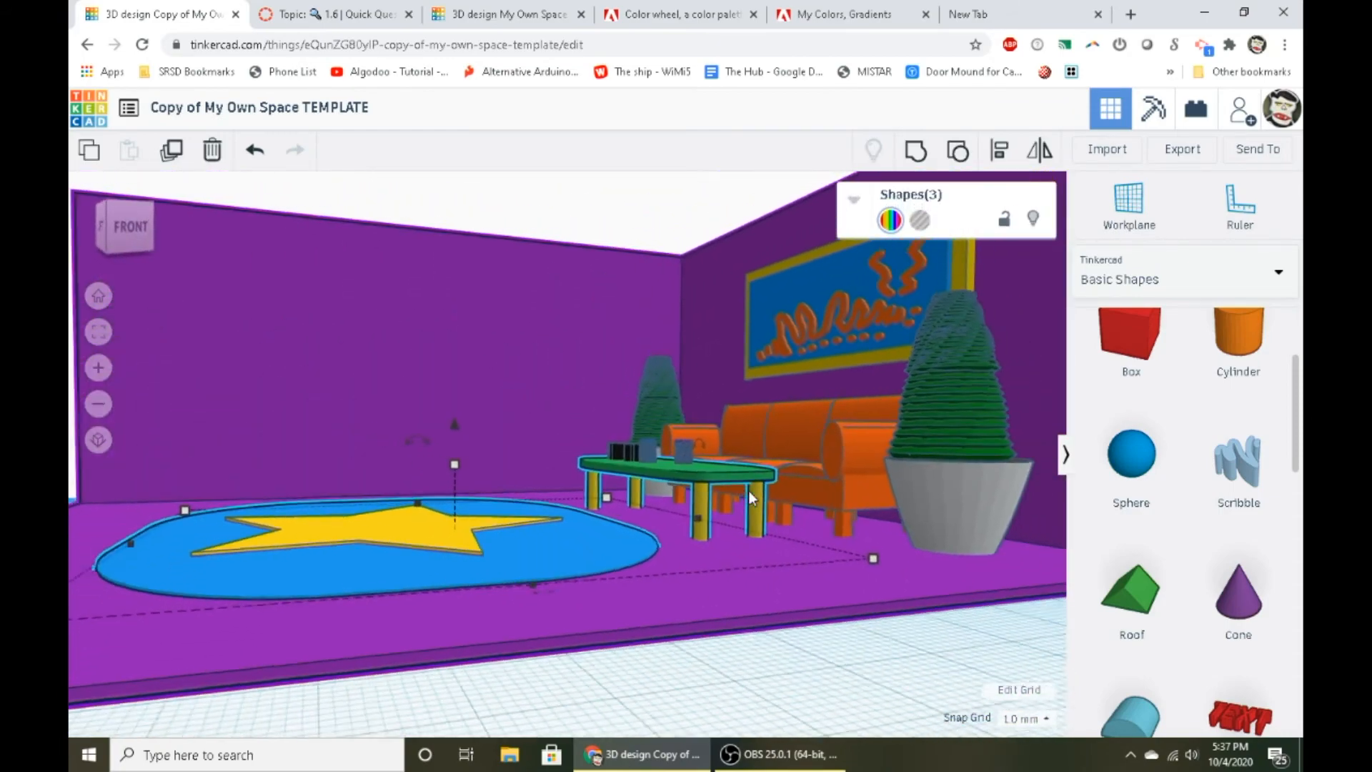
{"action": "right_click_drag", "start_coordinate": [504, 361], "coordinate": [508, 401]}
{"action": "left_click", "coordinate": [480, 279]}
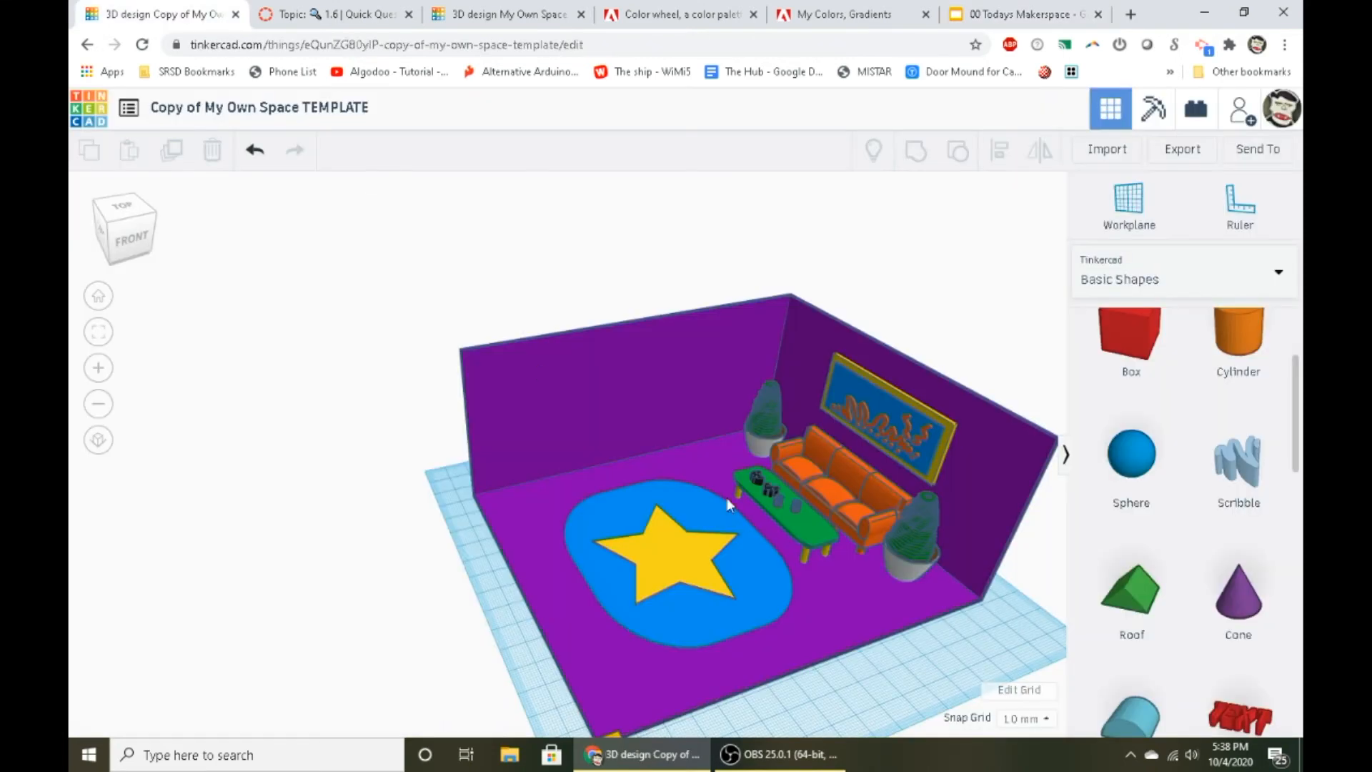
- Examine the furnished room, its wall art and the available basic shapes from several angles
{"action": "scroll", "coordinate": [748, 468], "scroll_direction": "up", "scroll_amount": 3}
{"action": "right_click_drag", "start_coordinate": [550, 400], "coordinate": [656, 522]}
{"action": "scroll", "coordinate": [1133, 481], "scroll_direction": "down", "scroll_amount": 2}
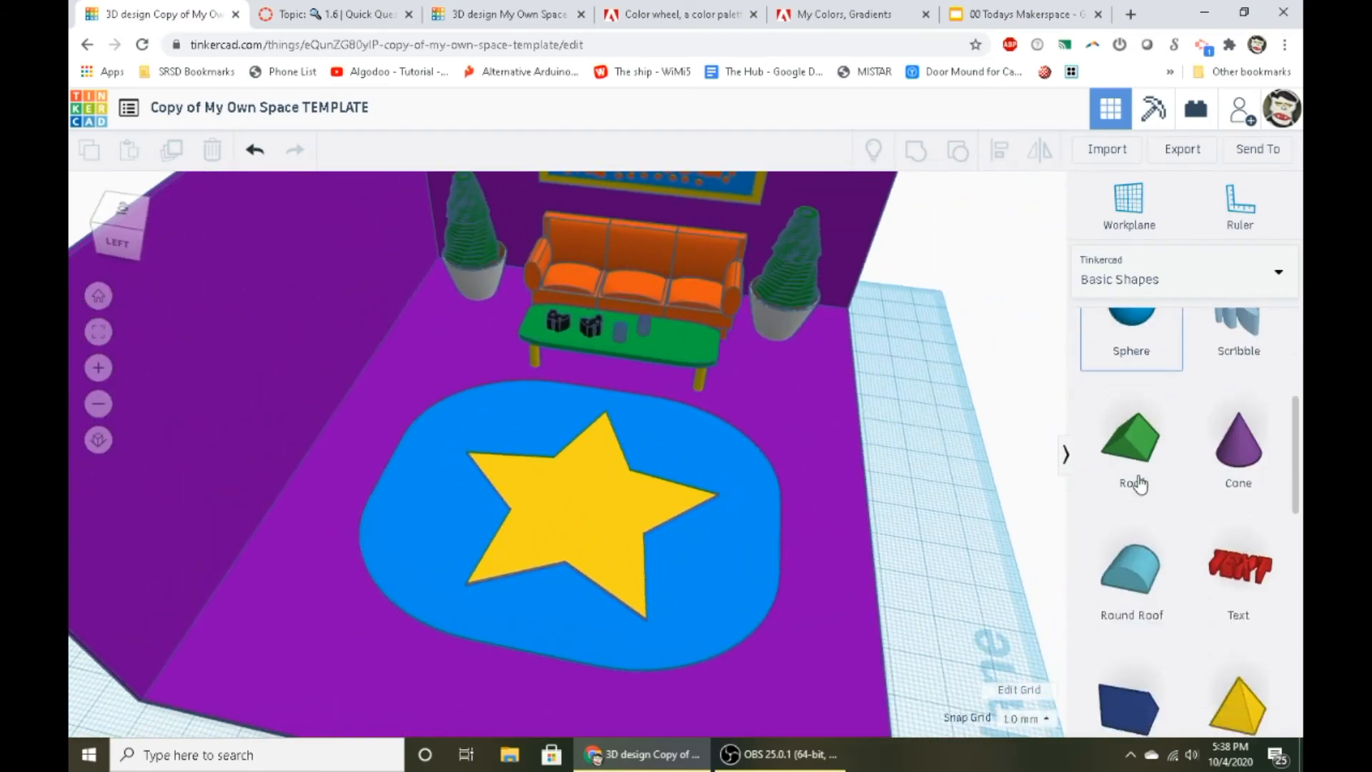
{"action": "scroll", "coordinate": [1133, 471], "scroll_direction": "up", "scroll_amount": 4}
{"action": "scroll", "coordinate": [478, 490], "scroll_direction": "down", "scroll_amount": 3}
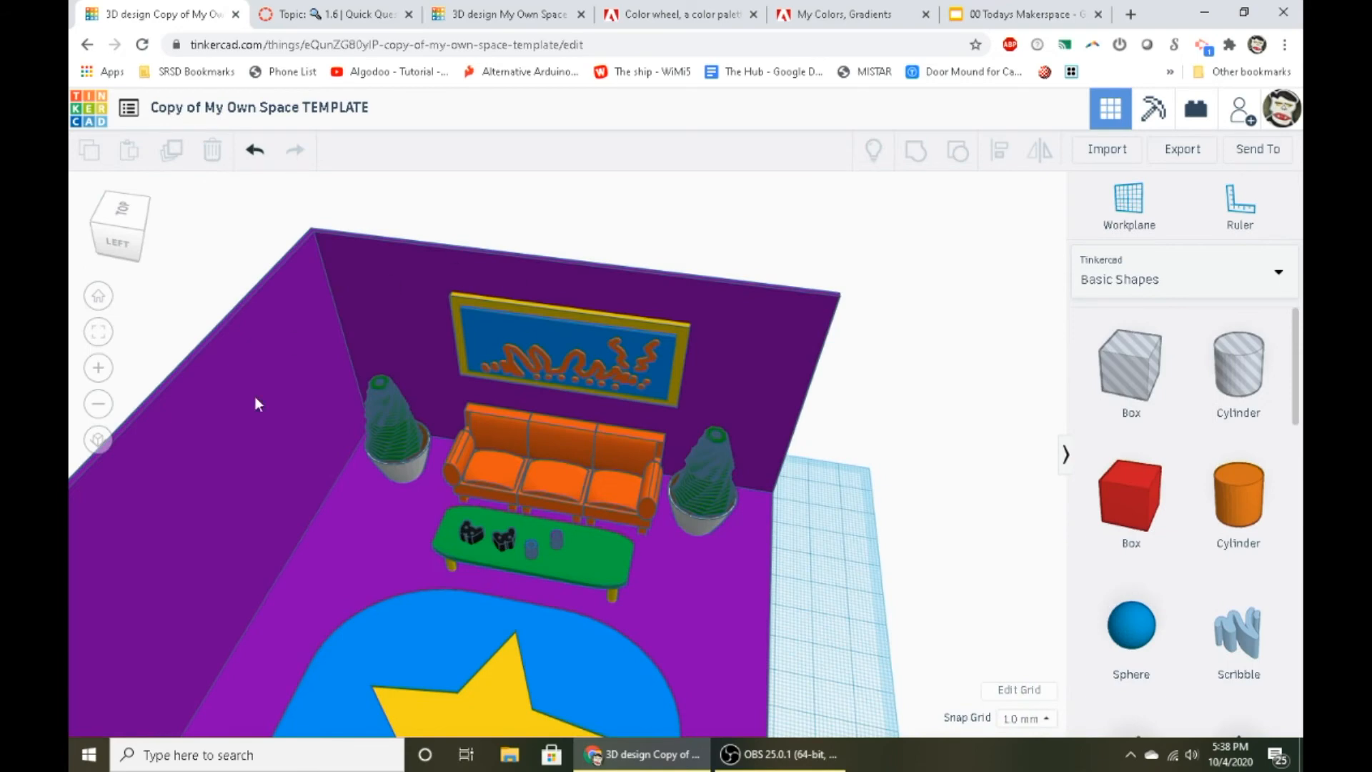
{"action": "scroll", "coordinate": [708, 444], "scroll_direction": "up", "scroll_amount": 4}
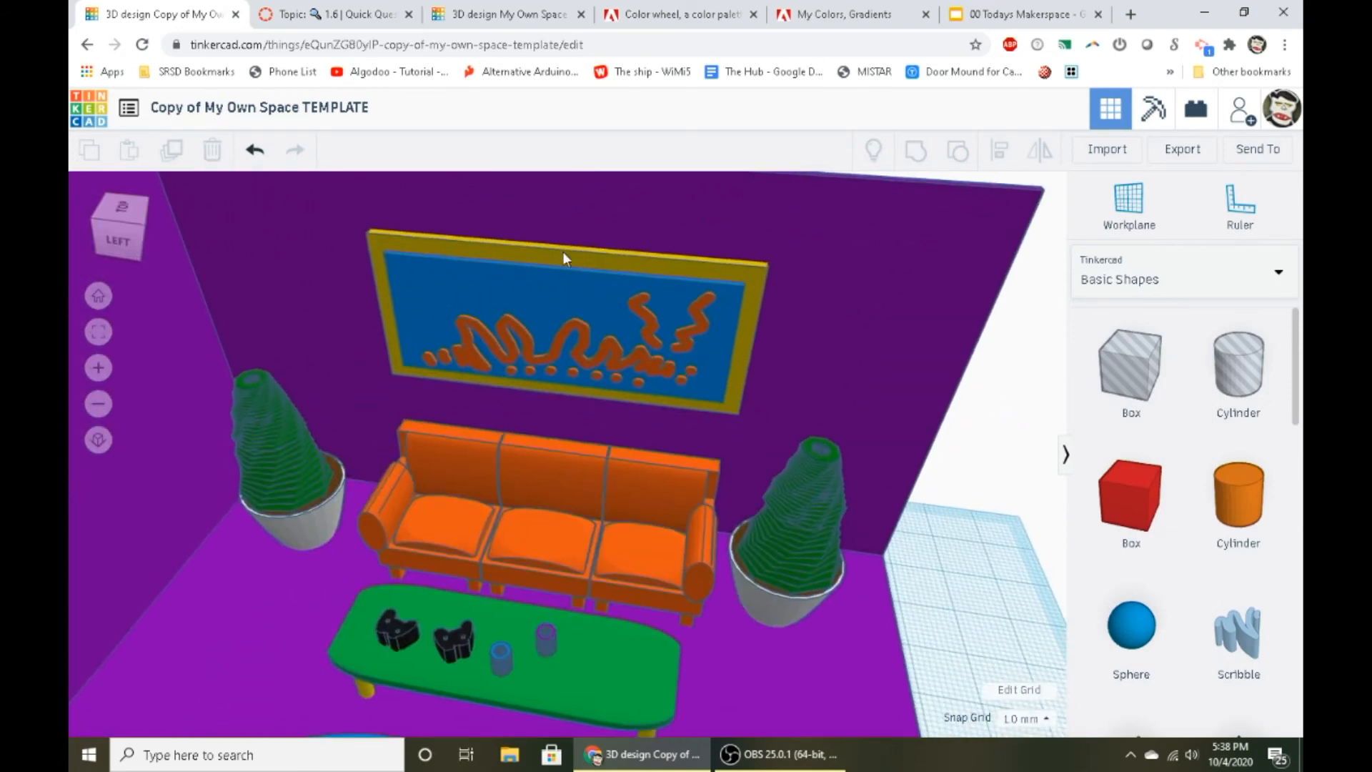
{"action": "right_click_drag", "start_coordinate": [563, 252], "coordinate": [435, 627]}
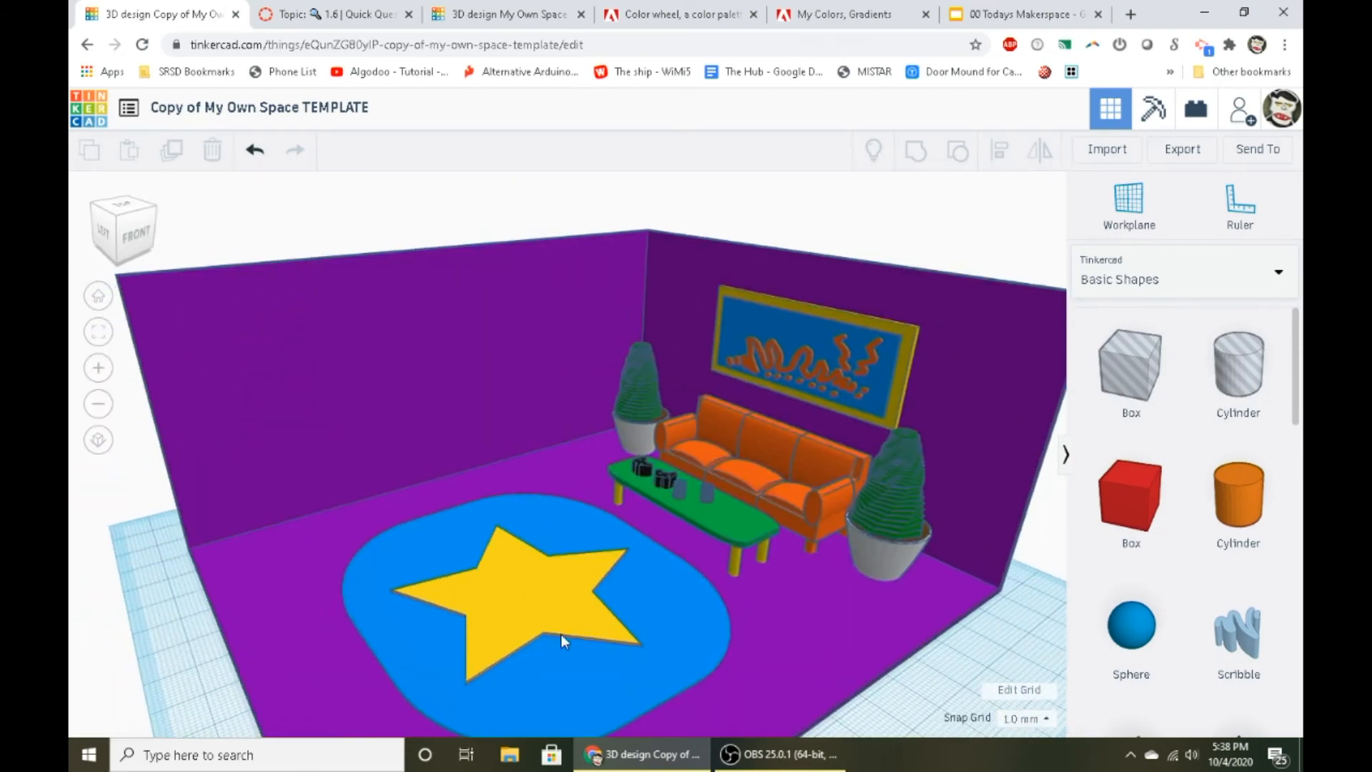
{"action": "right_click_drag", "start_coordinate": [521, 626], "coordinate": [539, 658]}
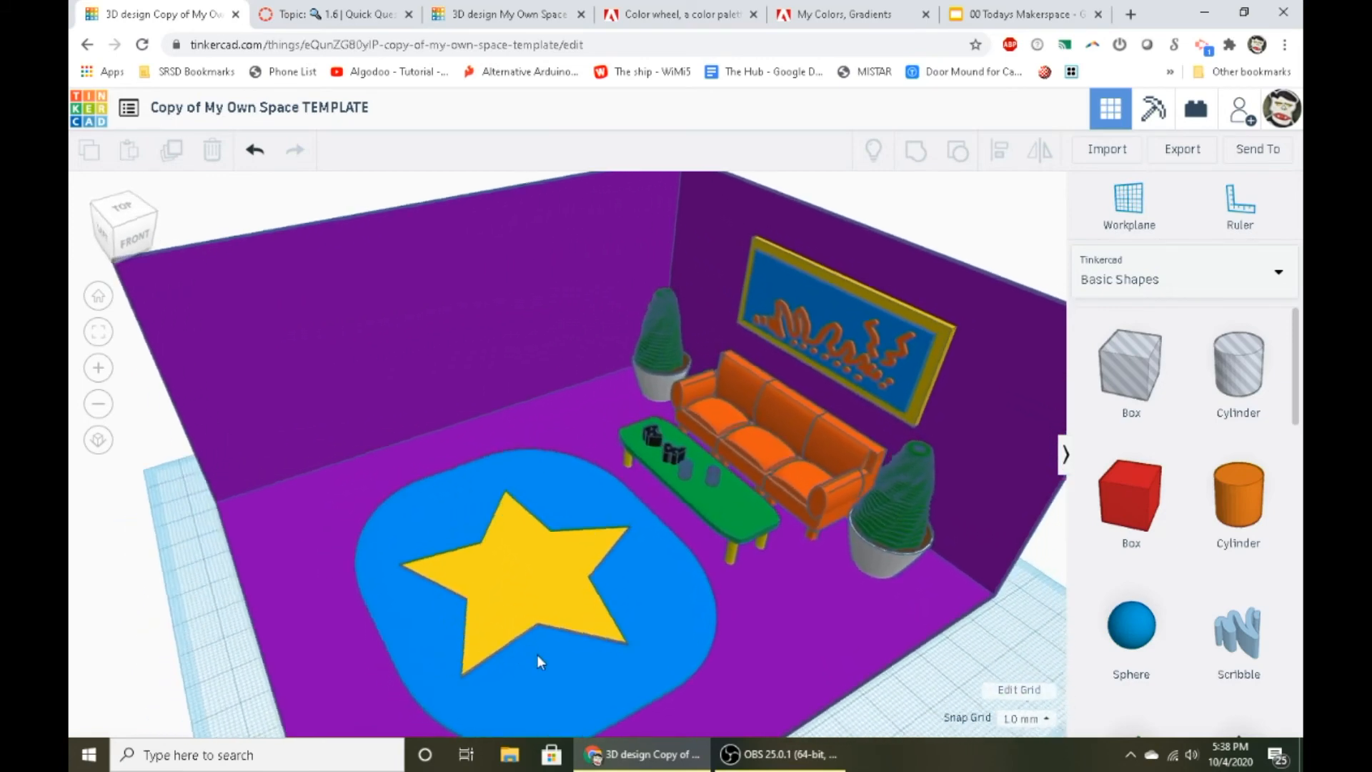
{"action": "scroll", "coordinate": [552, 563], "scroll_direction": "down", "scroll_amount": 3}
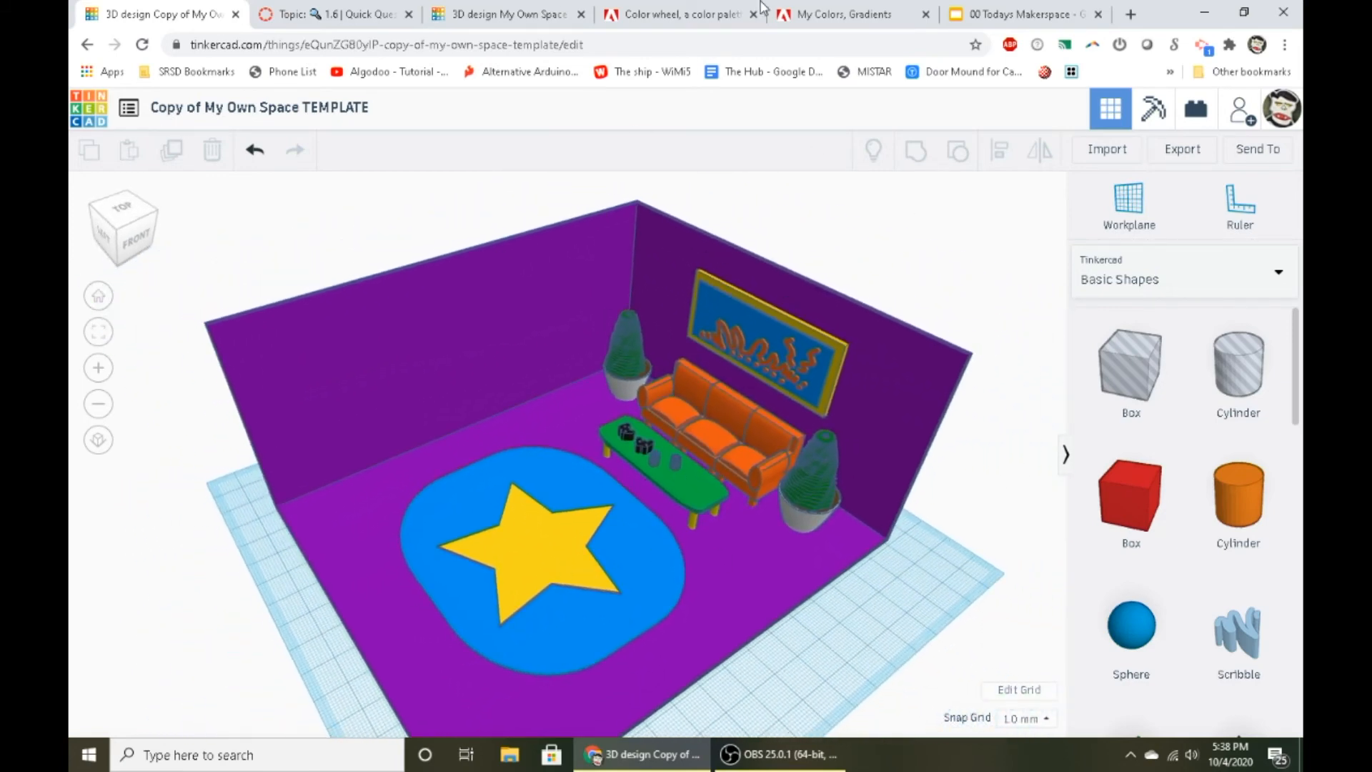
- Highlight the "Use of a hole" requirement in the Makerspace Google Slides presentation and return to the room design
{"action": "left_click", "coordinate": [995, 10]}
{"action": "left_click_drag", "start_coordinate": [759, 409], "coordinate": [895, 405]}
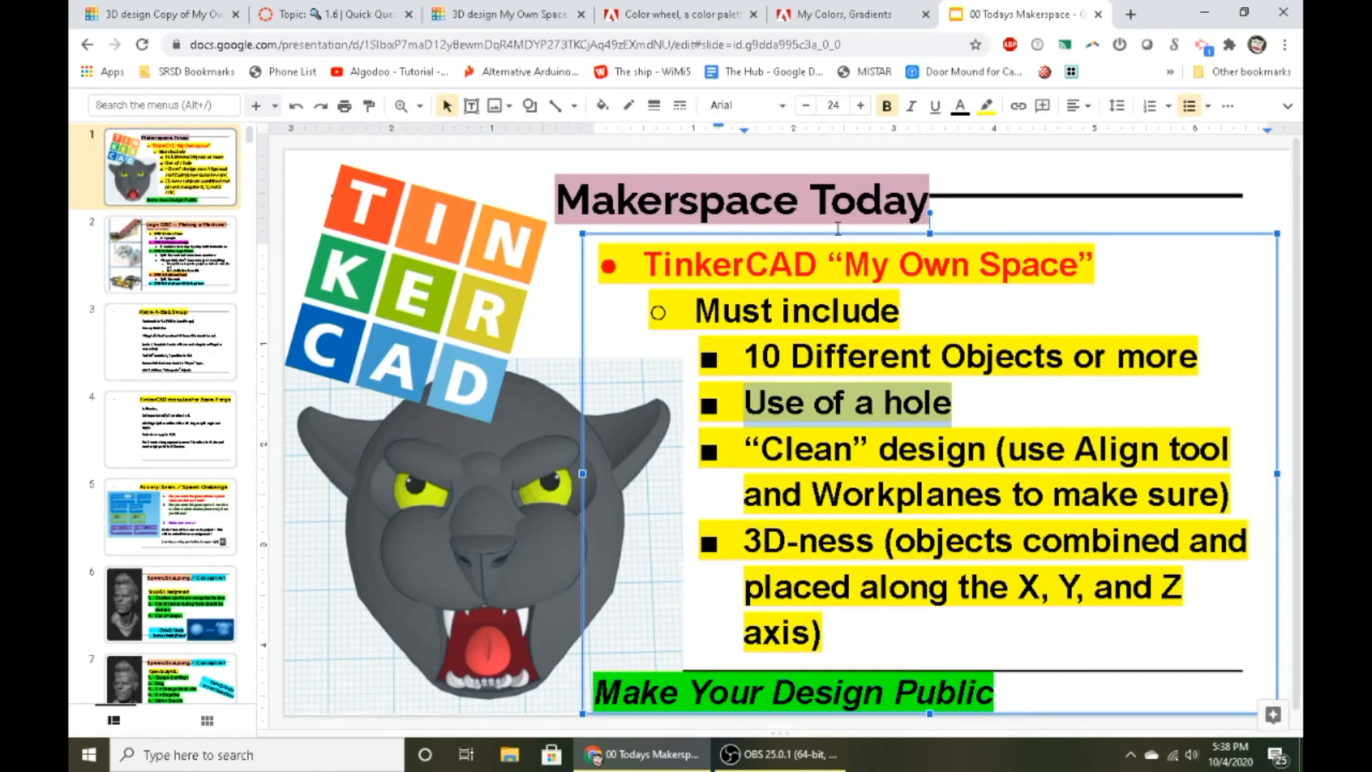
{"action": "left_click", "coordinate": [498, 9]}
{"action": "left_click", "coordinate": [169, 10]}
- Cut a round opening in the yellow star by grouping it with a cylinder set as a hole
{"action": "right_click_drag", "start_coordinate": [716, 389], "coordinate": [760, 503]}
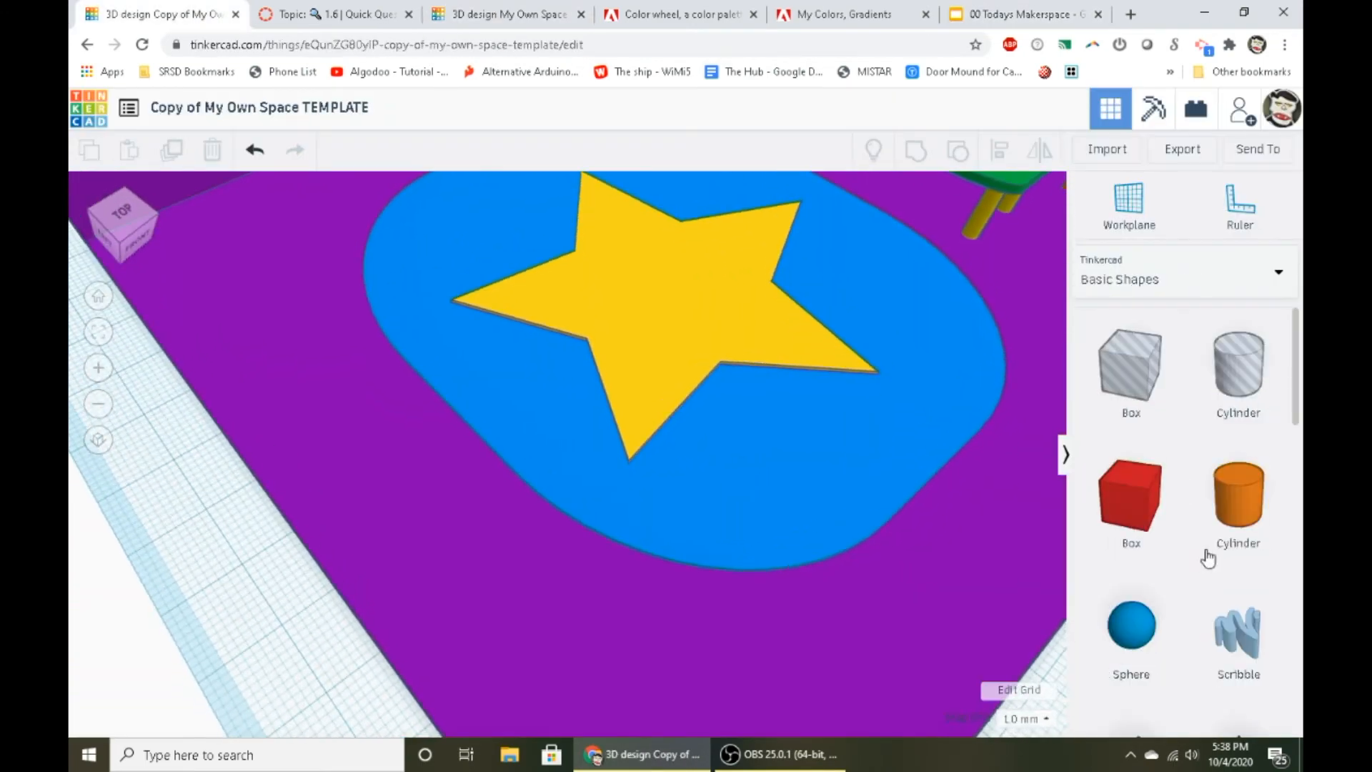
{"action": "left_click_drag", "start_coordinate": [1260, 504], "coordinate": [671, 325]}
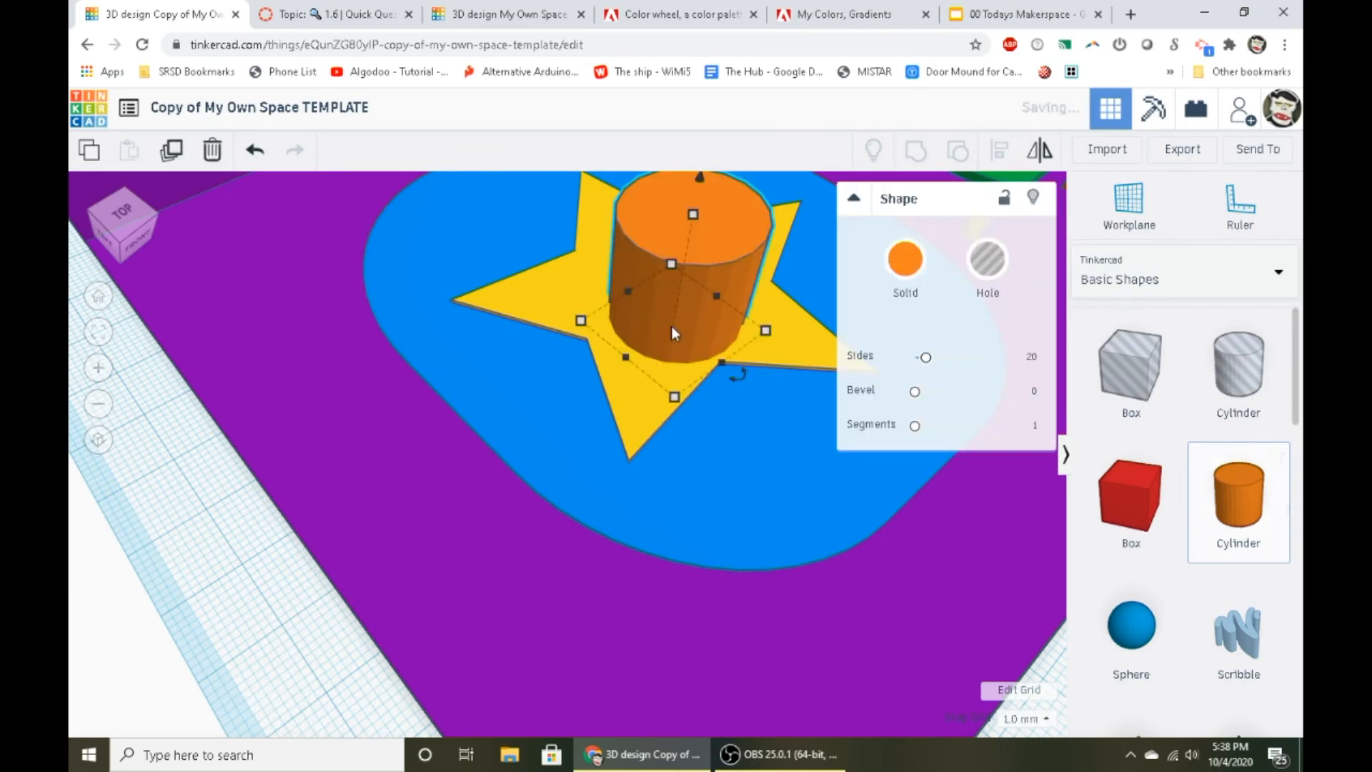
{"action": "left_click", "coordinate": [986, 259]}
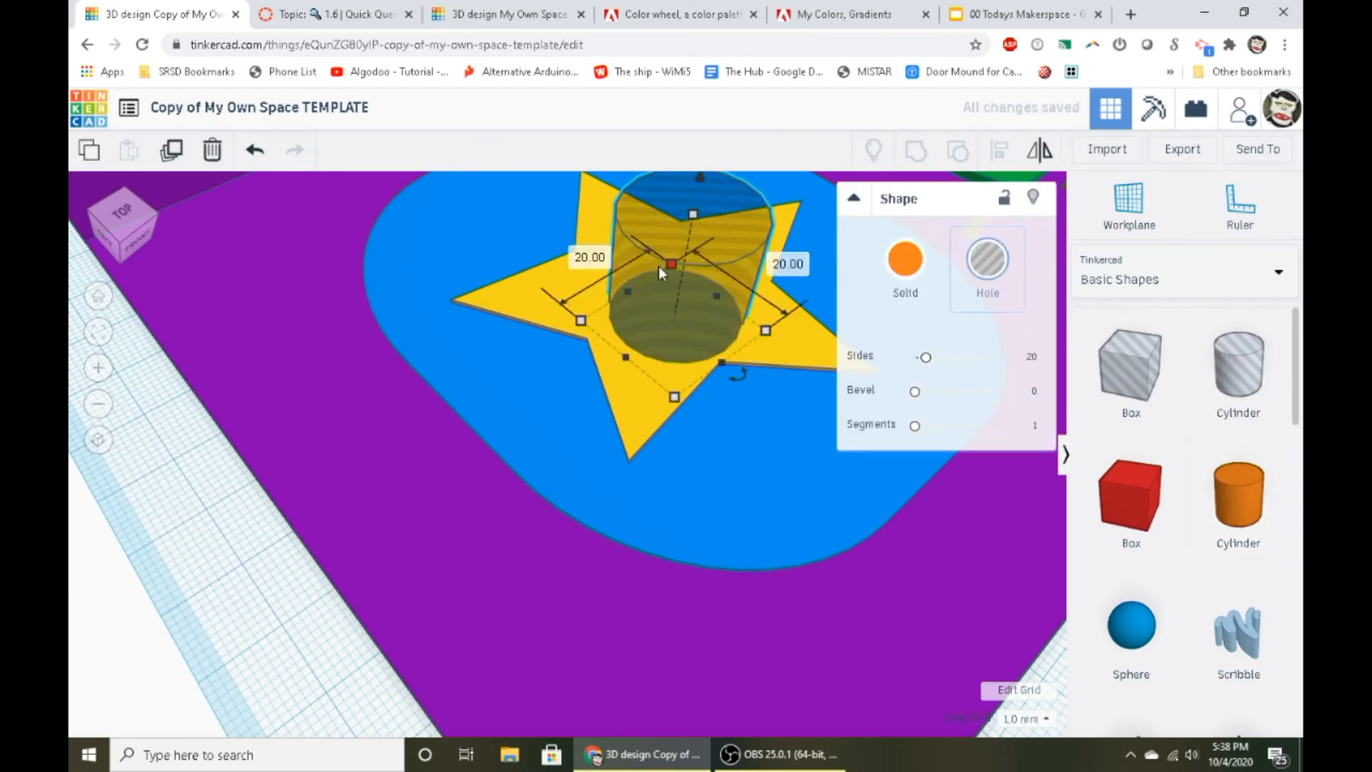
{"action": "left_click", "coordinate": [586, 288], "text": "shift"}
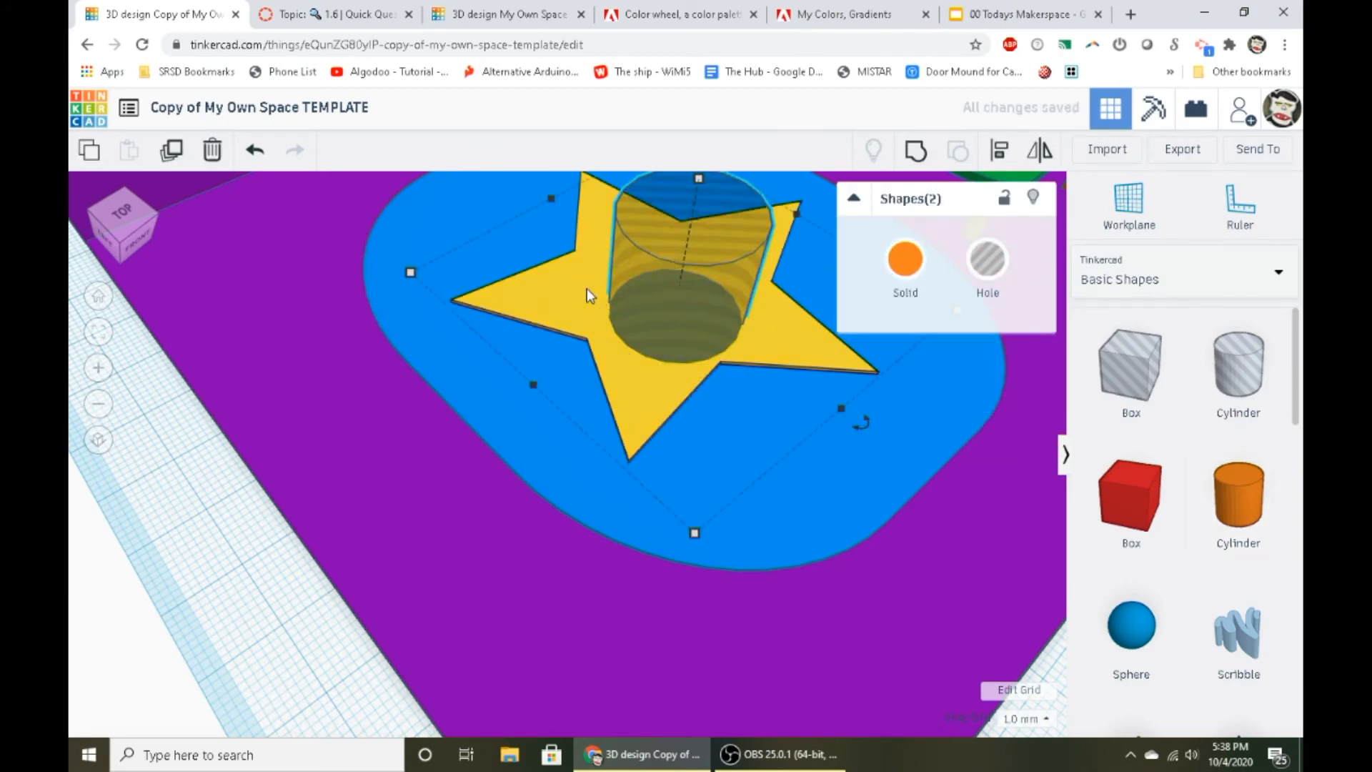
{"action": "left_click", "coordinate": [925, 153]}
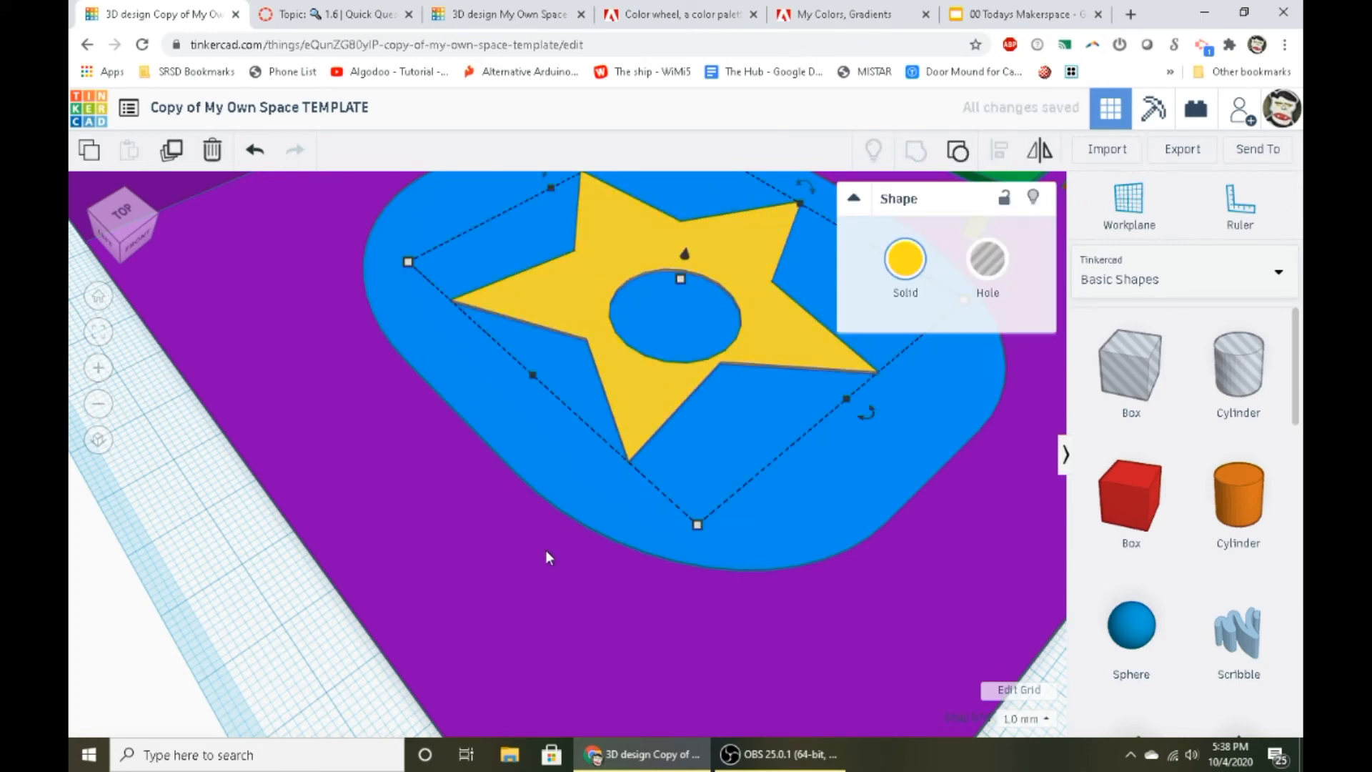
- Undo the star's grouping and delete the hole cylinder
{"action": "key", "text": "ctrl+z"}
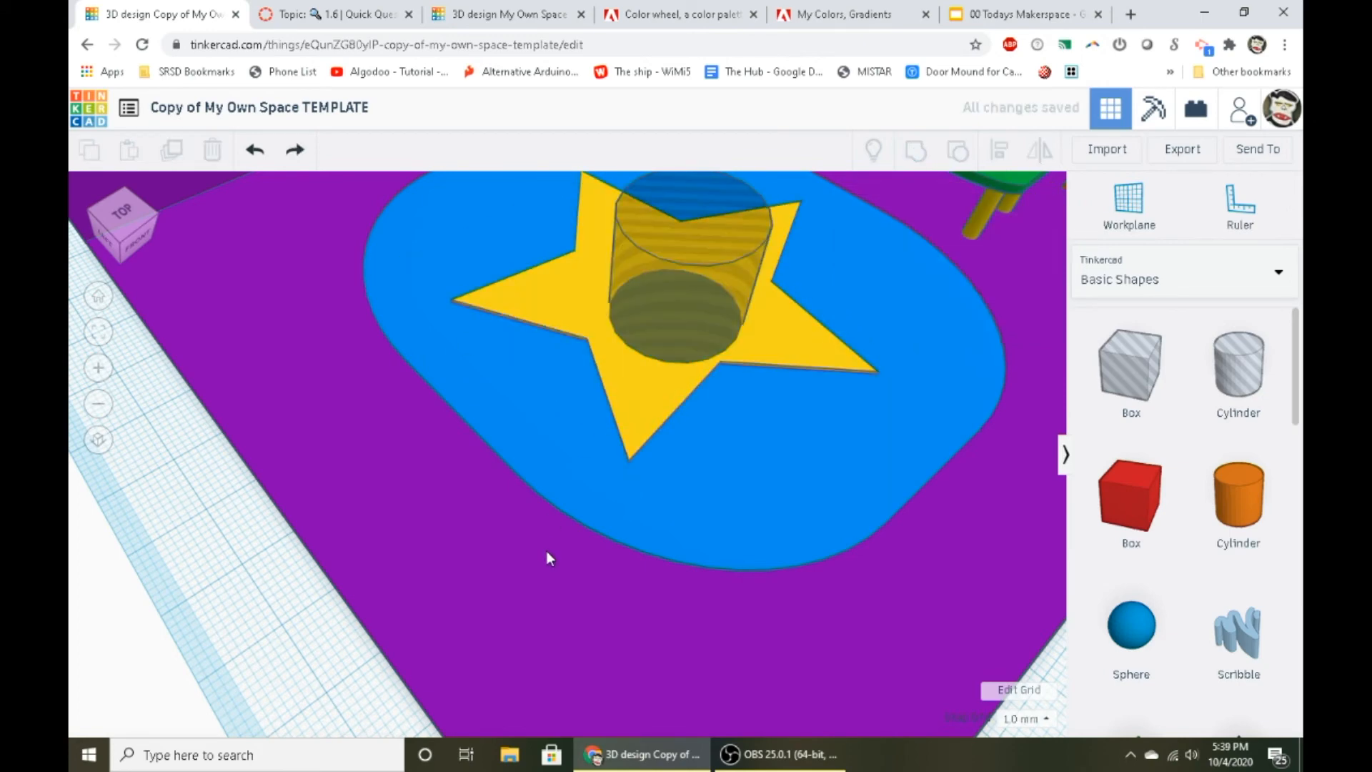
{"action": "left_click", "coordinate": [673, 273]}
{"action": "key", "text": "Delete"}
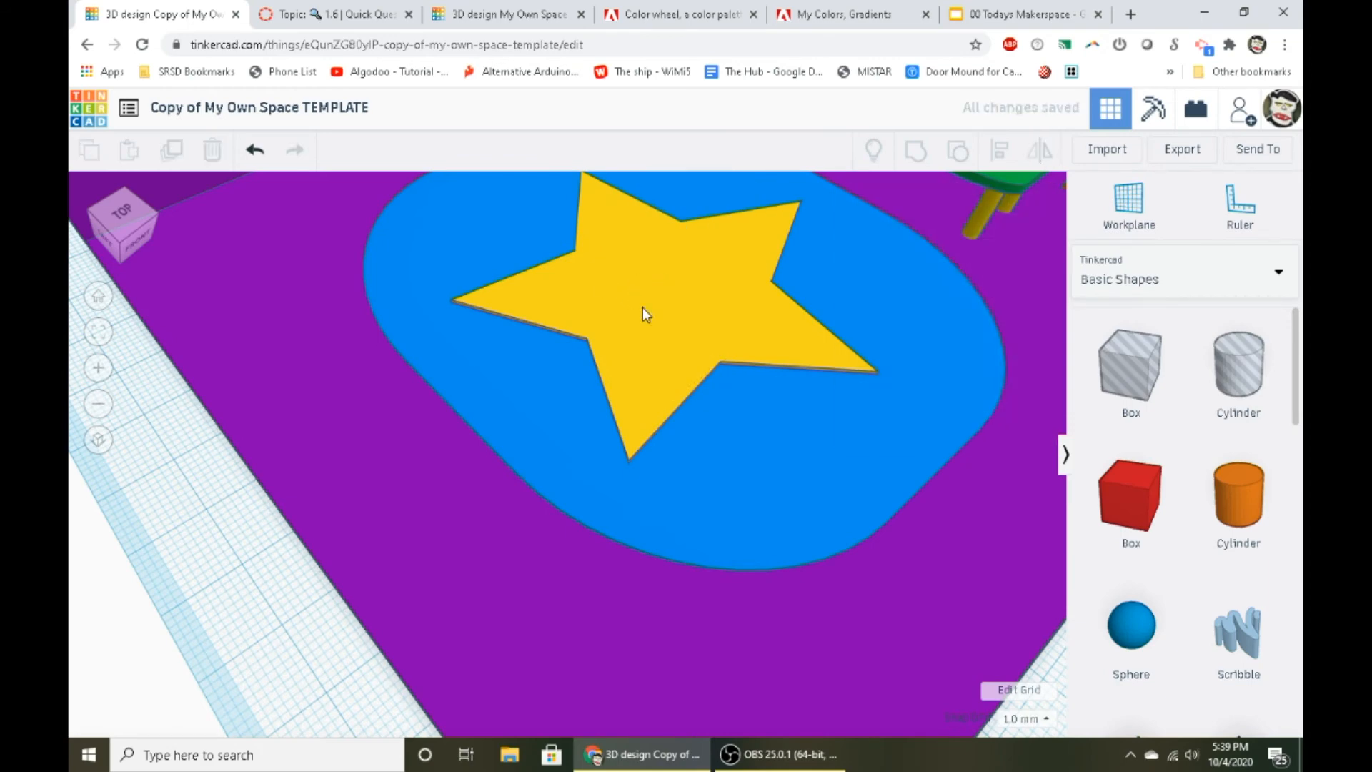
- Check the "Clean" design requirement about the Align tool and Workplanes in the slides, and return to the room design
{"action": "middle_click_drag", "start_coordinate": [642, 307], "coordinate": [684, 412]}
{"action": "left_click", "coordinate": [1014, 14]}
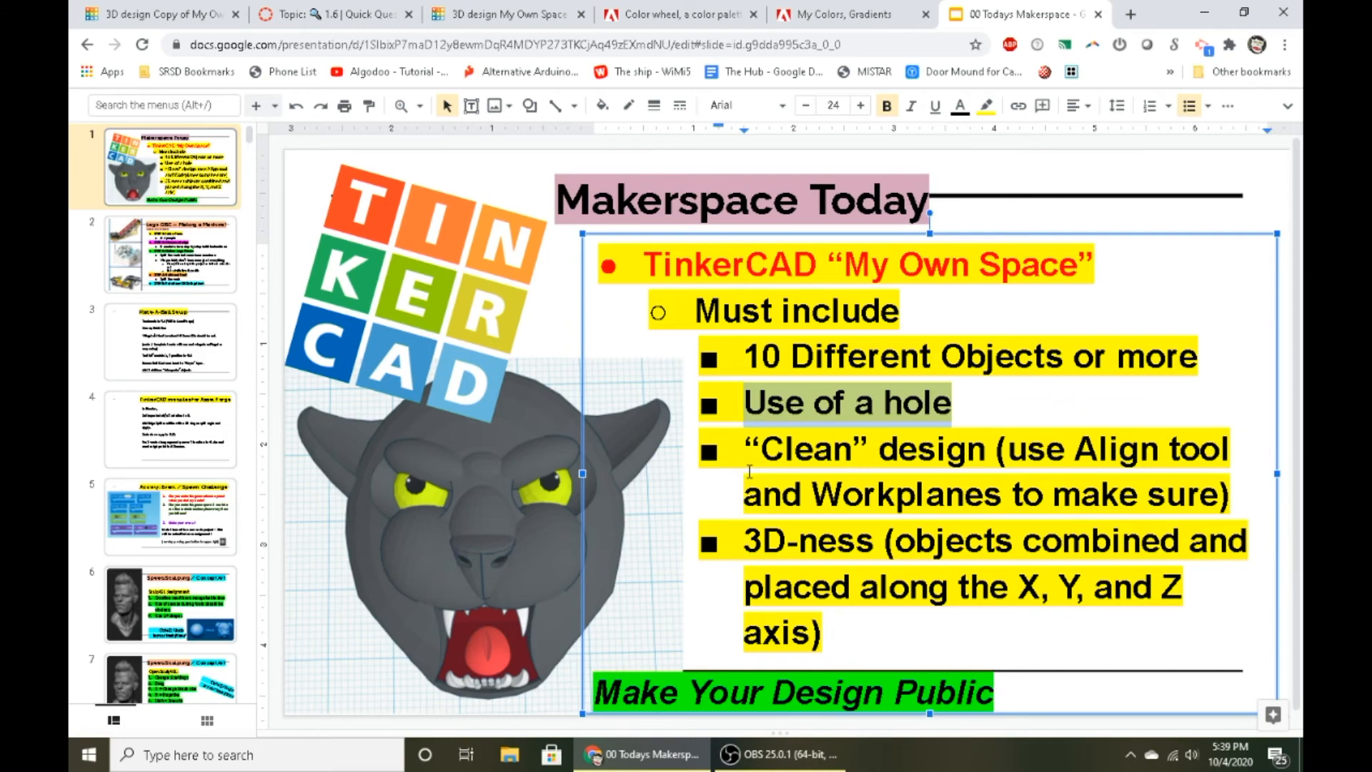
{"action": "left_click", "coordinate": [460, 8]}
{"action": "left_click", "coordinate": [178, 12]}
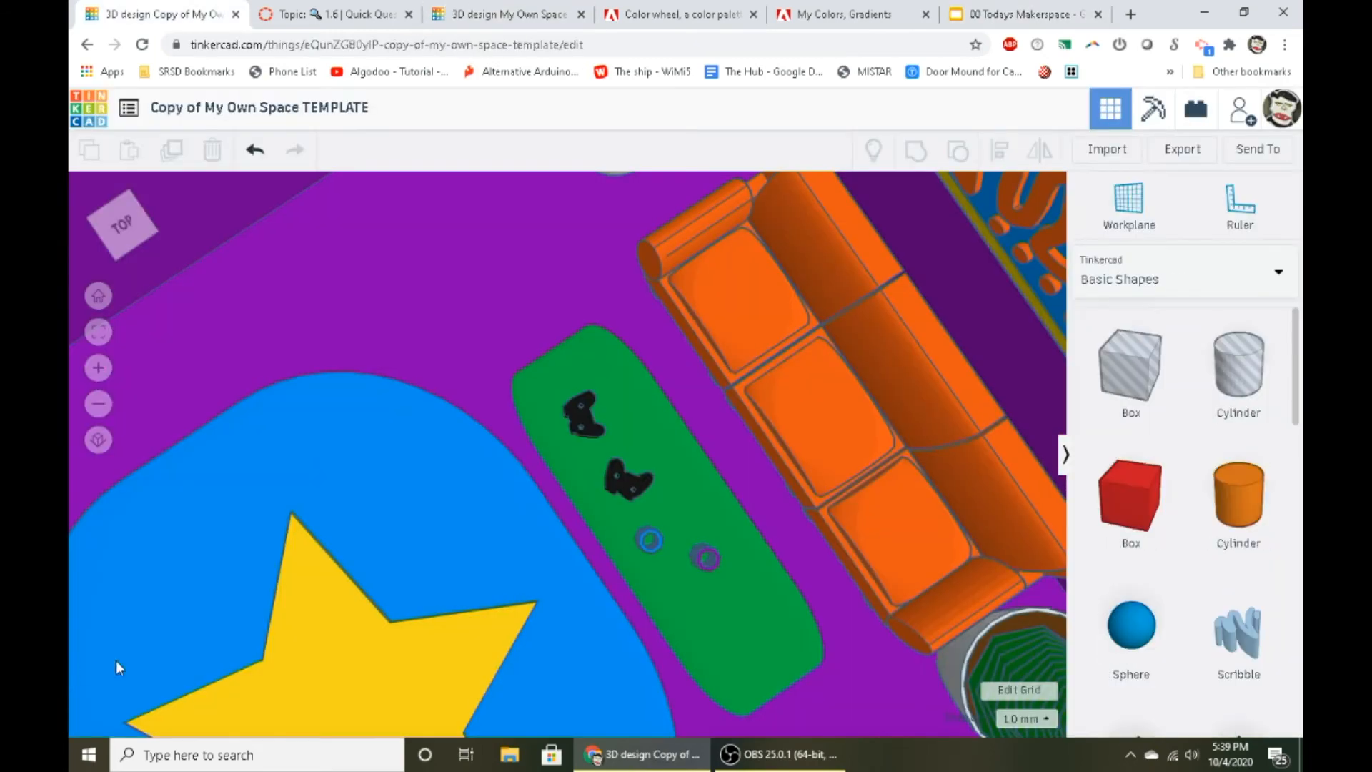
- Select the orange couch and examine how the couch, plants, coffee table and picture are arranged from several angles
{"action": "right_click_drag", "start_coordinate": [115, 660], "coordinate": [671, 457]}
{"action": "right_click_drag", "start_coordinate": [496, 599], "coordinate": [481, 451]}
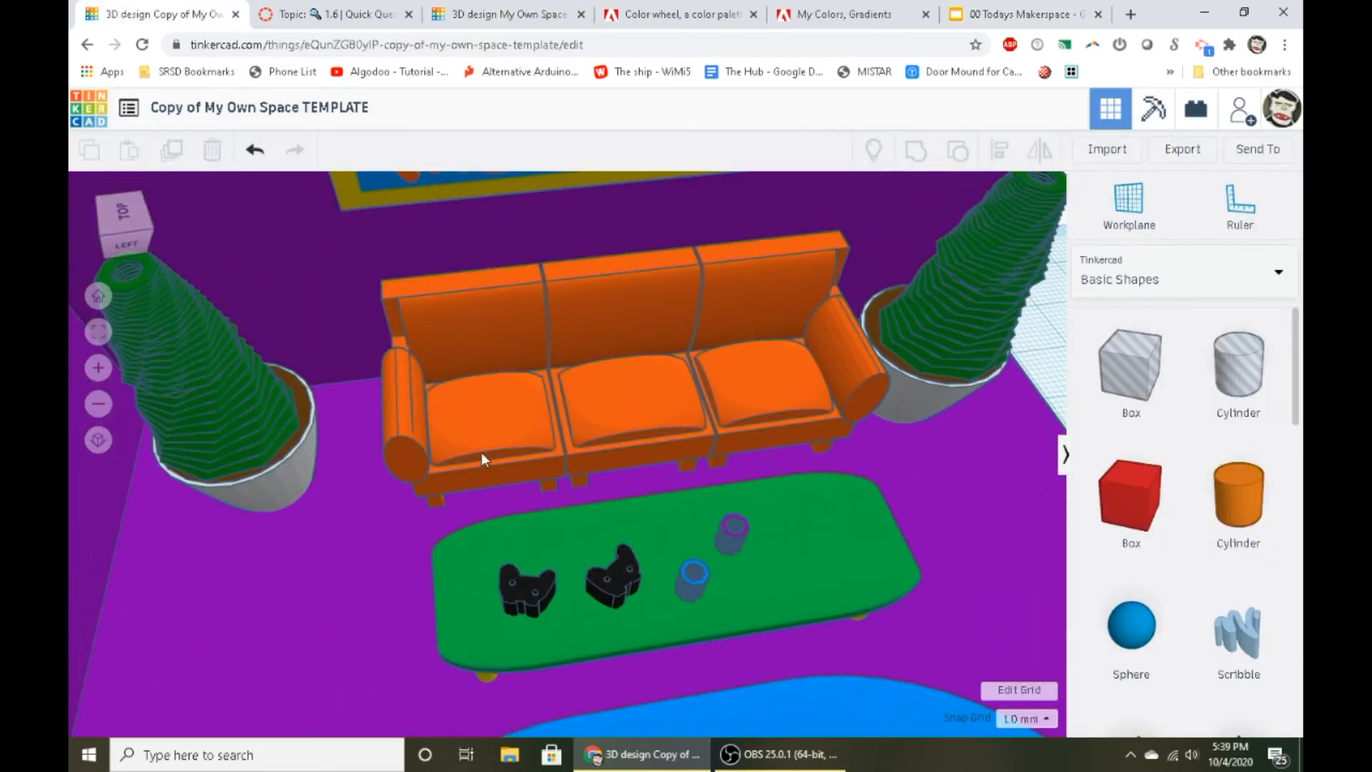
{"action": "left_click", "coordinate": [500, 448]}
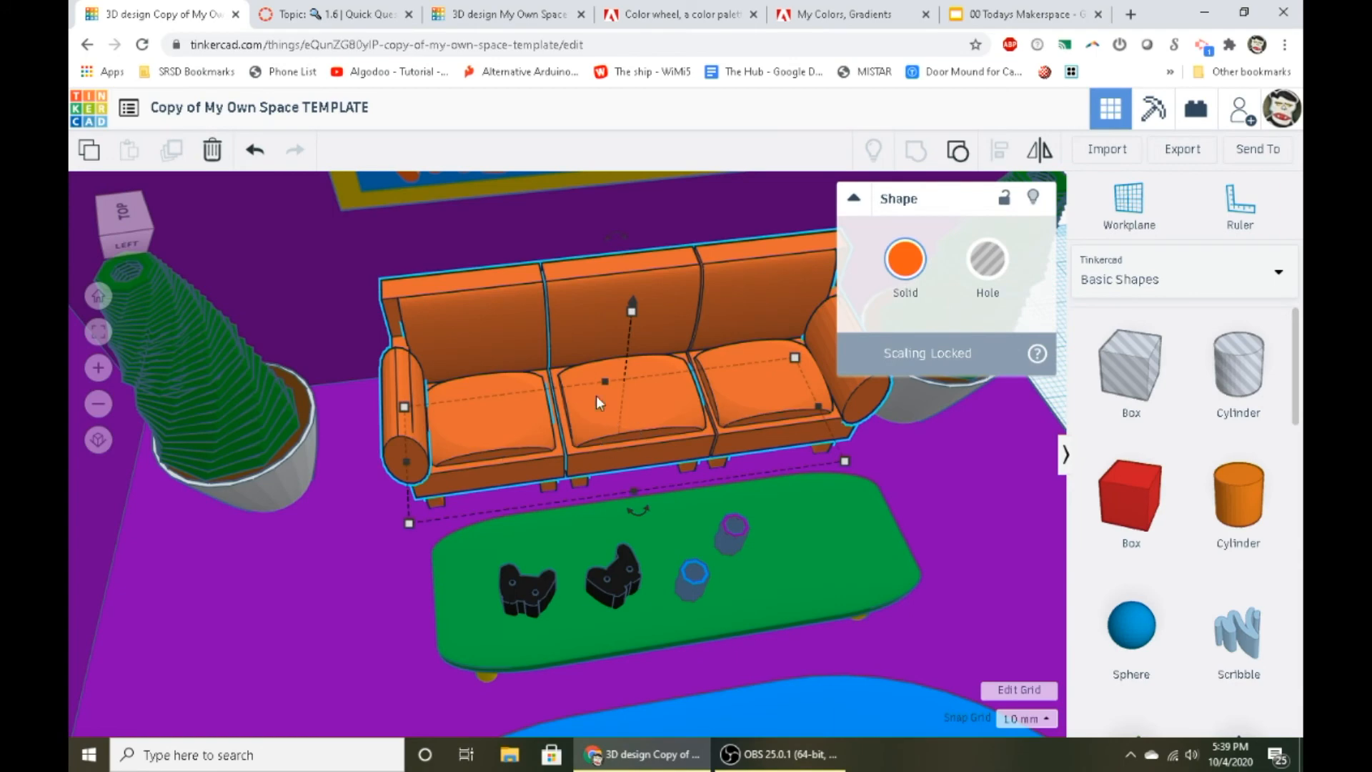
{"action": "right_click_drag", "start_coordinate": [750, 421], "coordinate": [294, 595]}
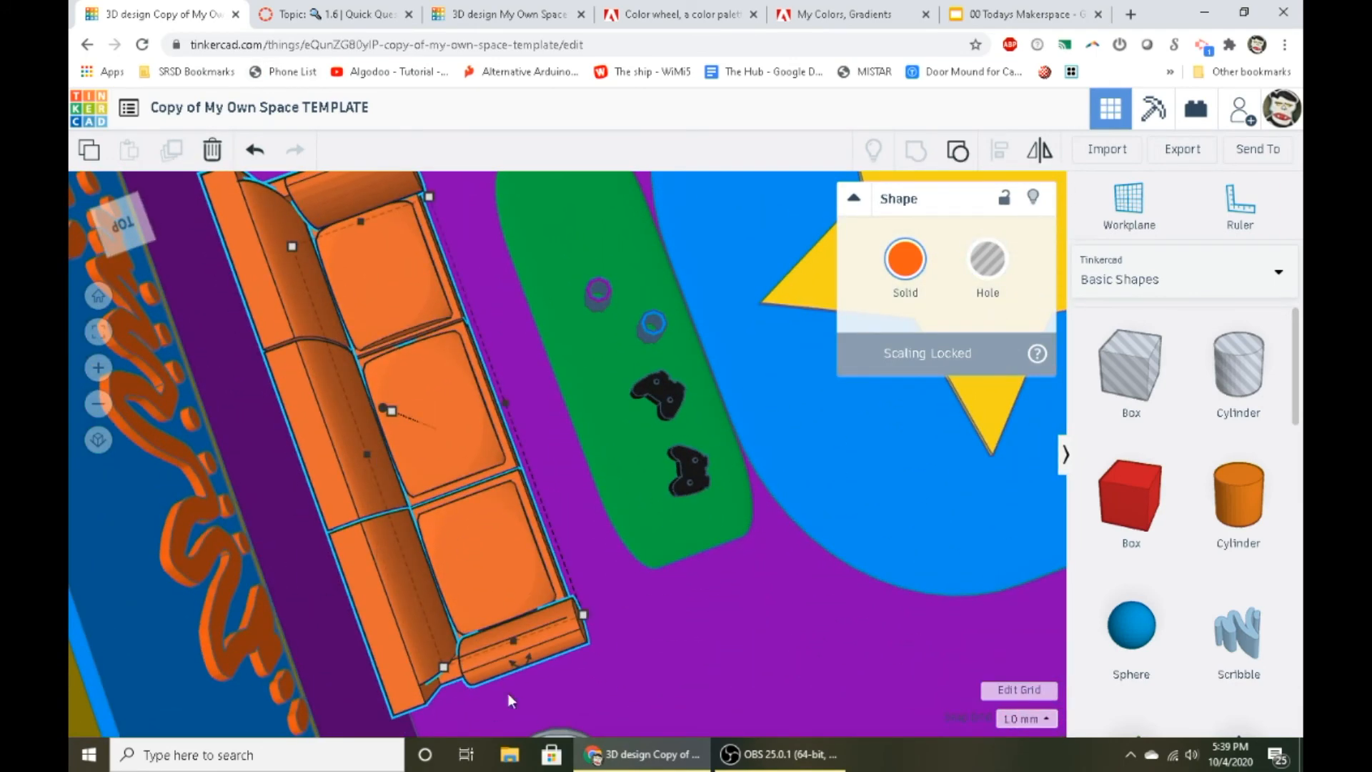
{"action": "right_click_drag", "start_coordinate": [508, 695], "coordinate": [607, 479]}
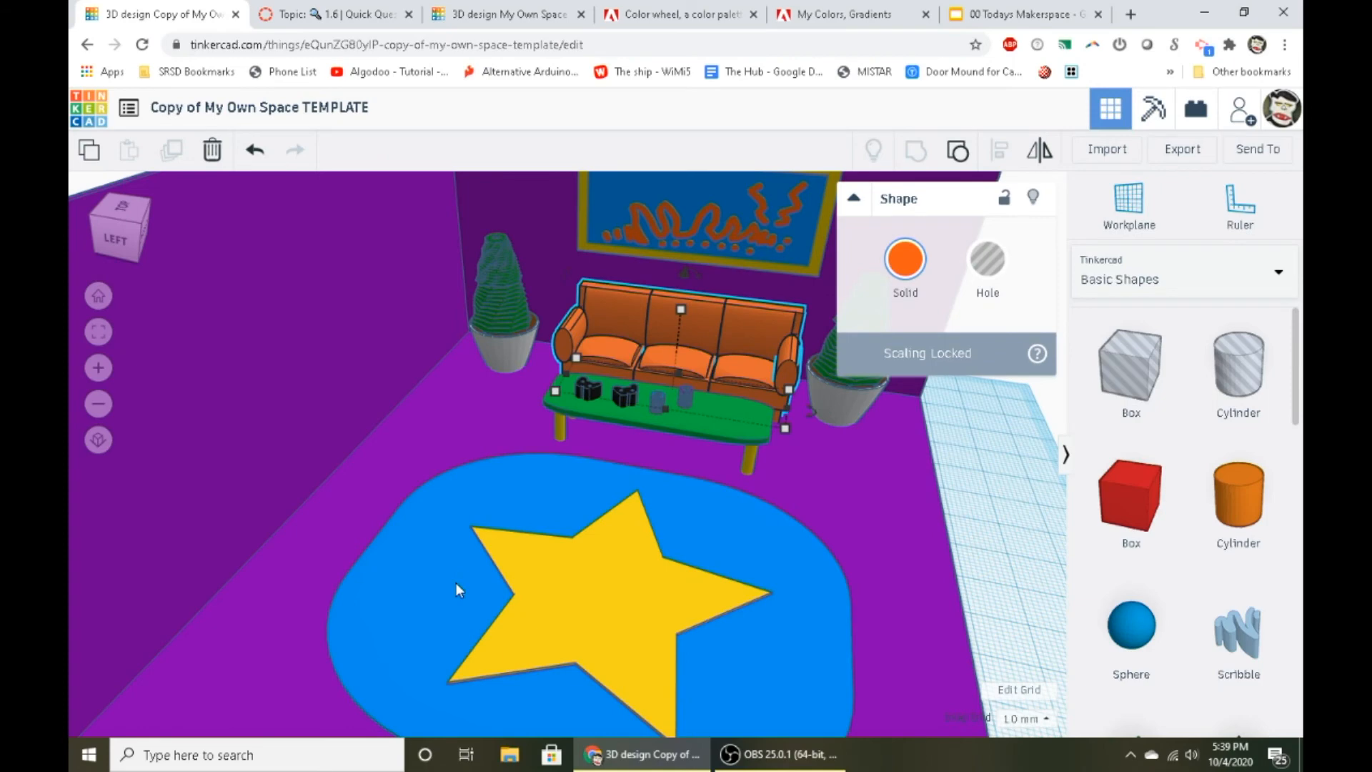
{"action": "scroll", "coordinate": [624, 599], "scroll_direction": "up", "scroll_amount": 1}
{"action": "scroll", "coordinate": [625, 599], "scroll_direction": "up", "scroll_amount": 4}
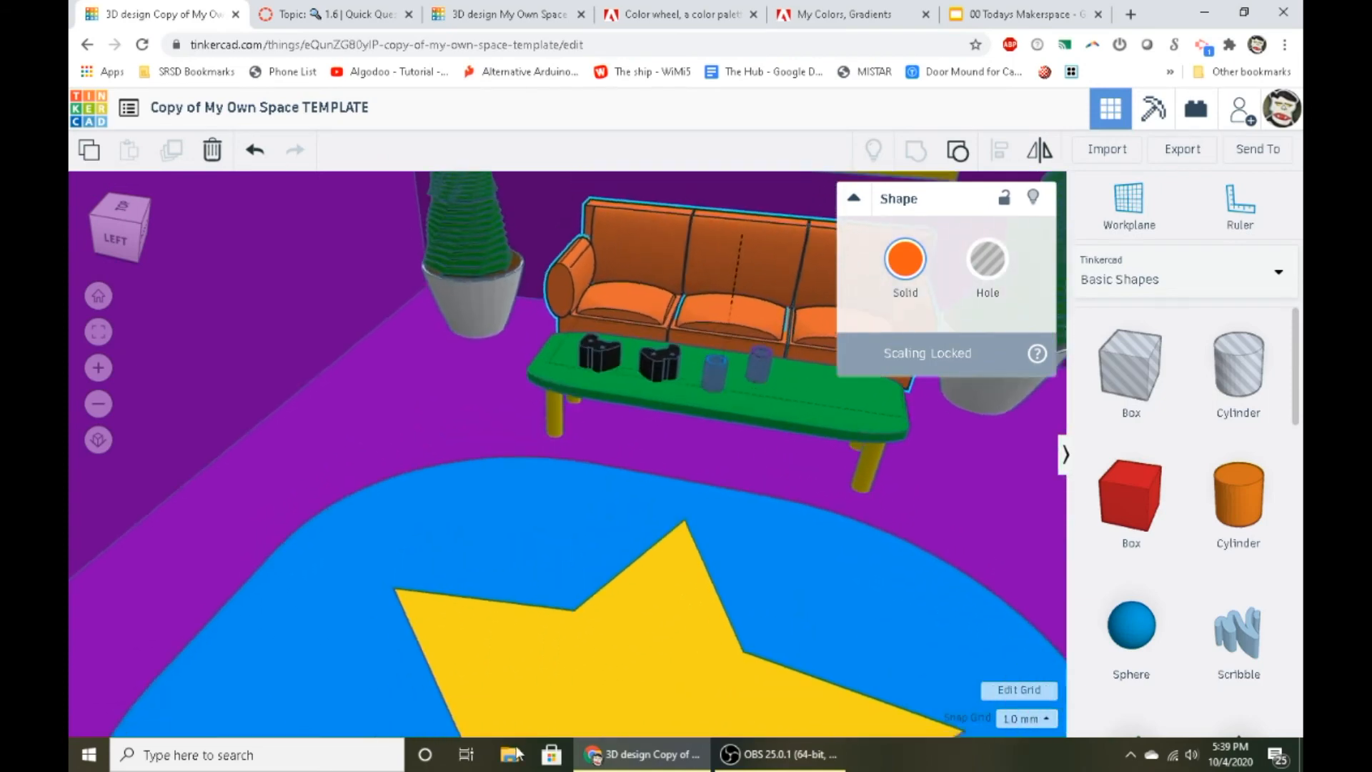
{"action": "scroll", "coordinate": [505, 604], "scroll_direction": "down", "scroll_amount": 3}
{"action": "middle_click_drag", "start_coordinate": [466, 570], "coordinate": [487, 720]}
{"action": "right_click_drag", "start_coordinate": [486, 720], "coordinate": [786, 587]}
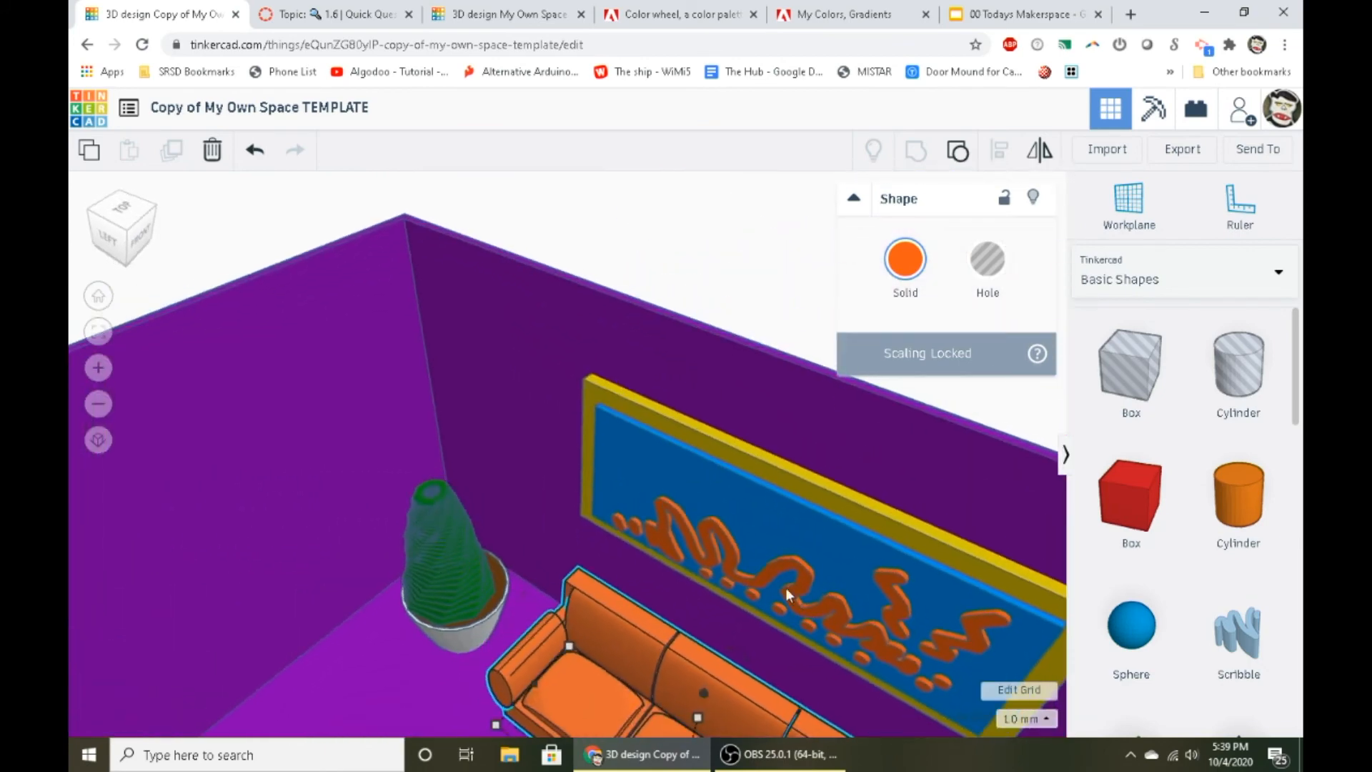
- Set the workplane on the bare purple wall beside the potted plant and place a cylinder on it
{"action": "right_click_drag", "start_coordinate": [547, 373], "coordinate": [402, 516]}
{"action": "left_click", "coordinate": [402, 515]}
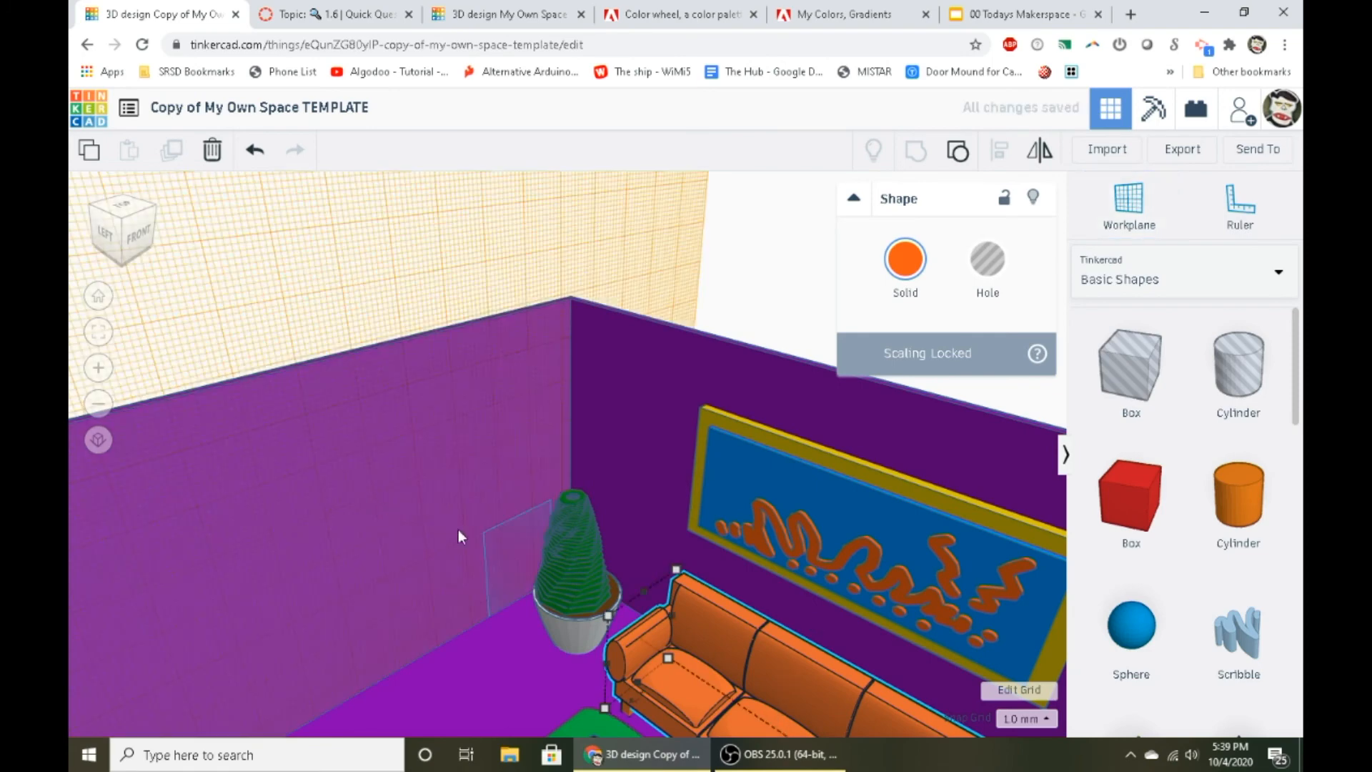
{"action": "left_click_drag", "start_coordinate": [1238, 501], "coordinate": [418, 500]}
{"action": "right_click_drag", "start_coordinate": [480, 686], "coordinate": [310, 627]}
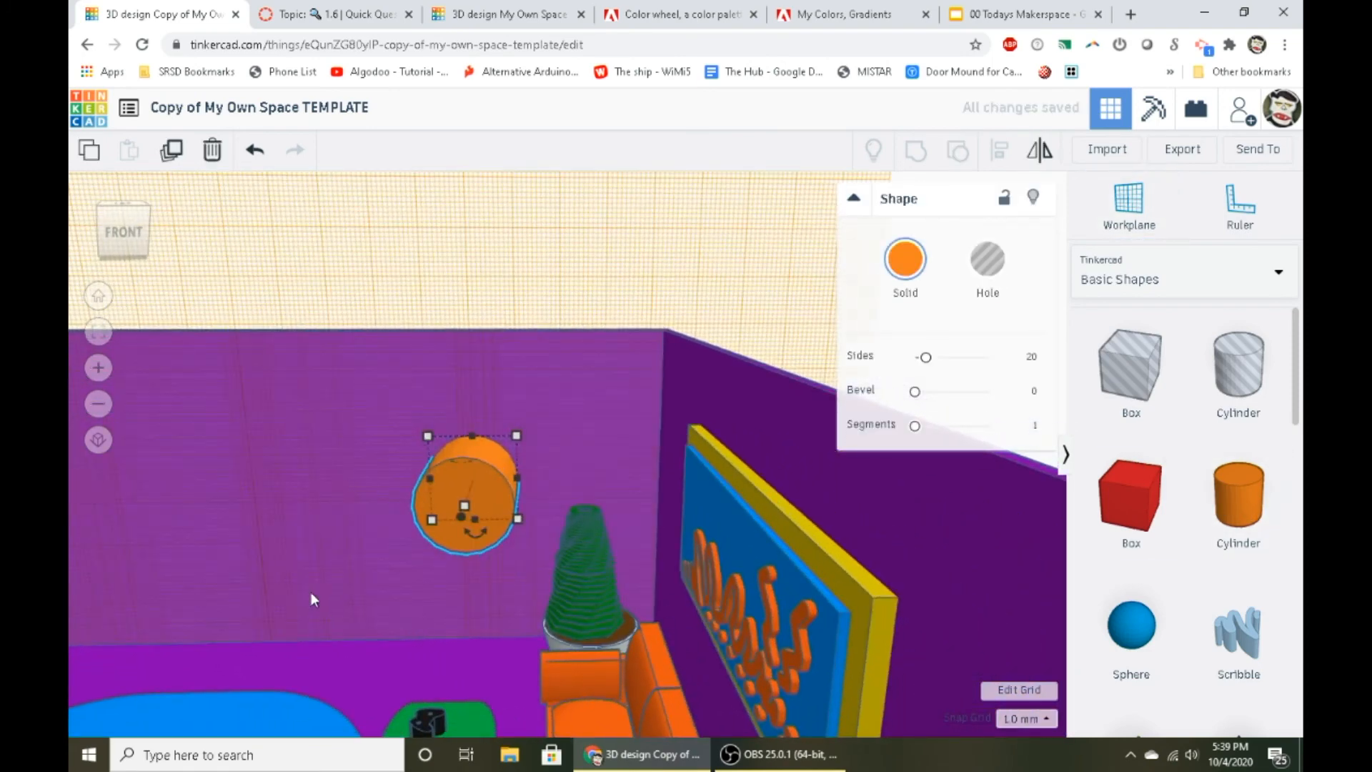
- Delete the cylinder on the purple wall and set the workplane on the room's floor
{"action": "key", "text": "Delete"}
{"action": "key", "text": "w"}
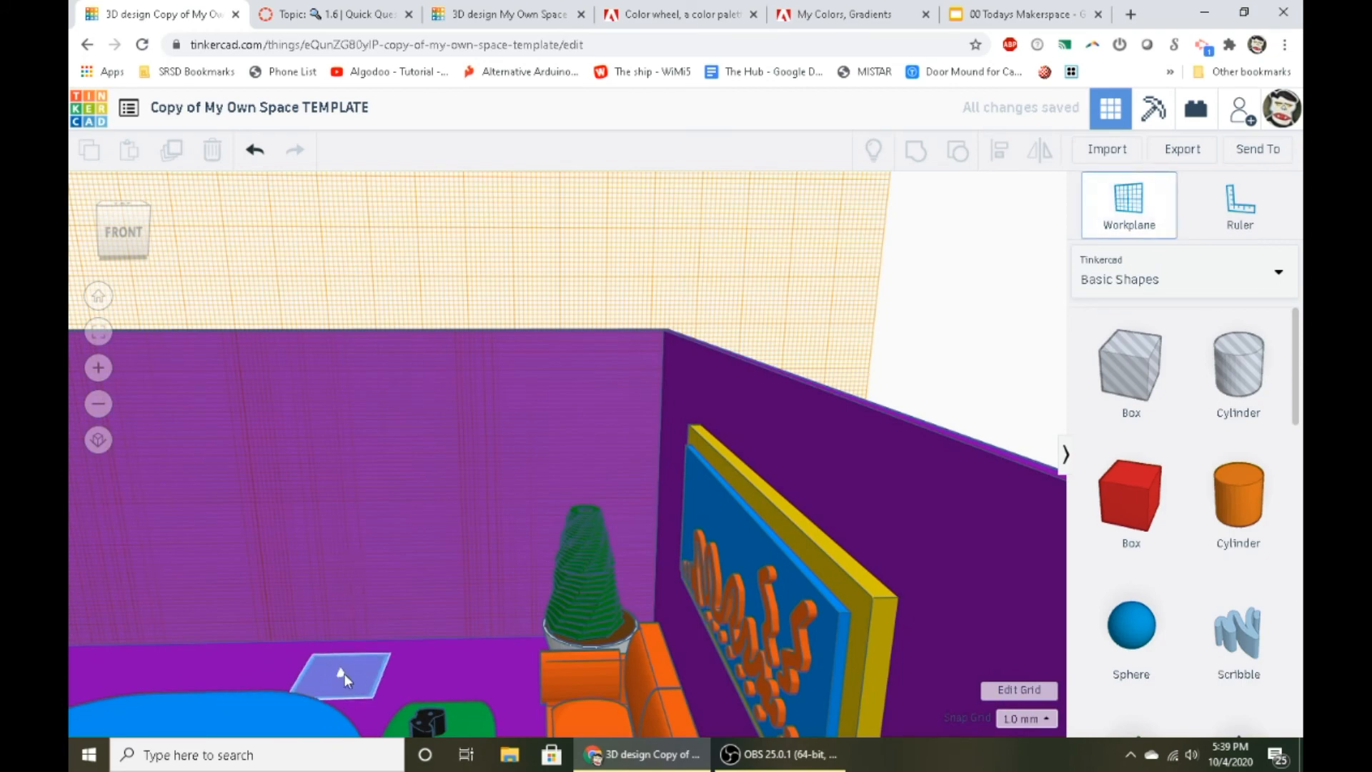
{"action": "left_click", "coordinate": [345, 673]}
{"action": "scroll", "coordinate": [533, 620], "scroll_direction": "down", "scroll_amount": 2}
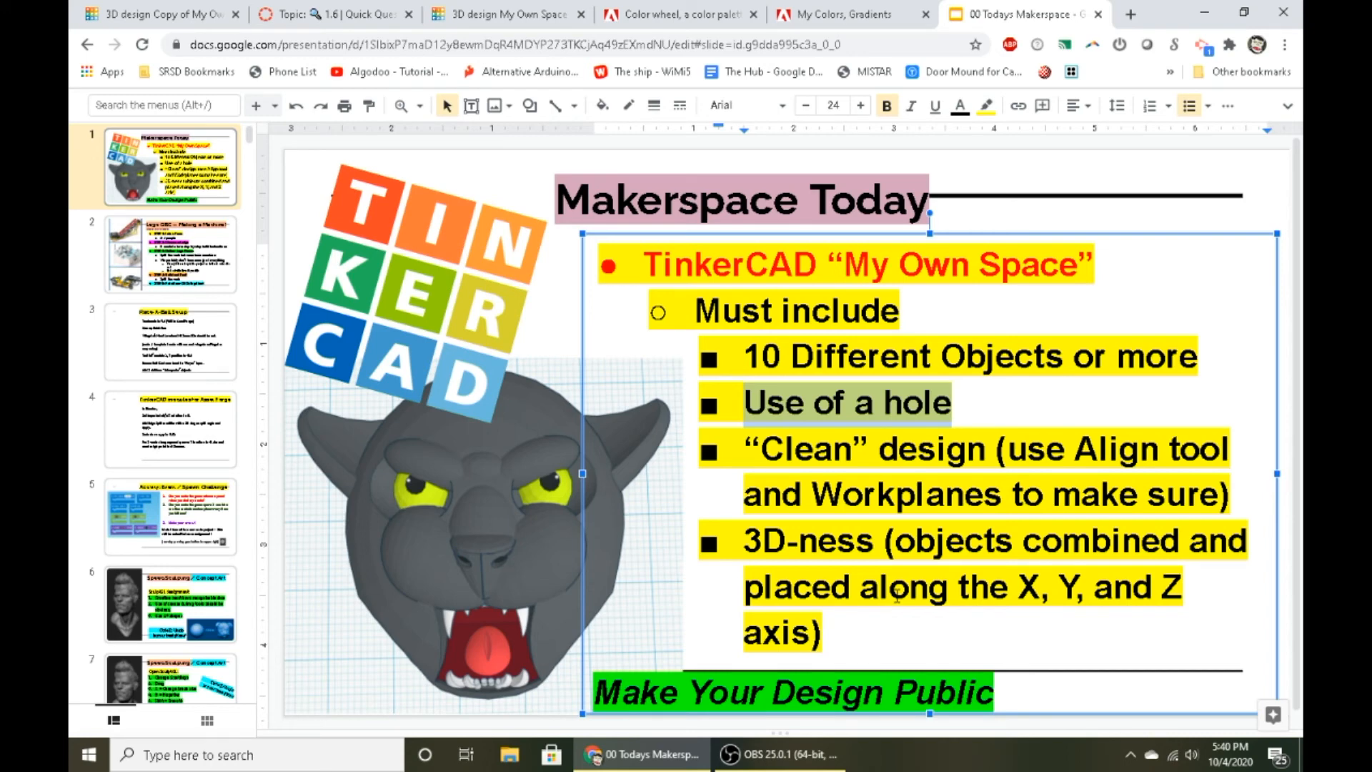
- Switch to the My Own Space TEMPLATE design and change the shape library to Basic Shapes
{"action": "left_click", "coordinate": [468, 5]}
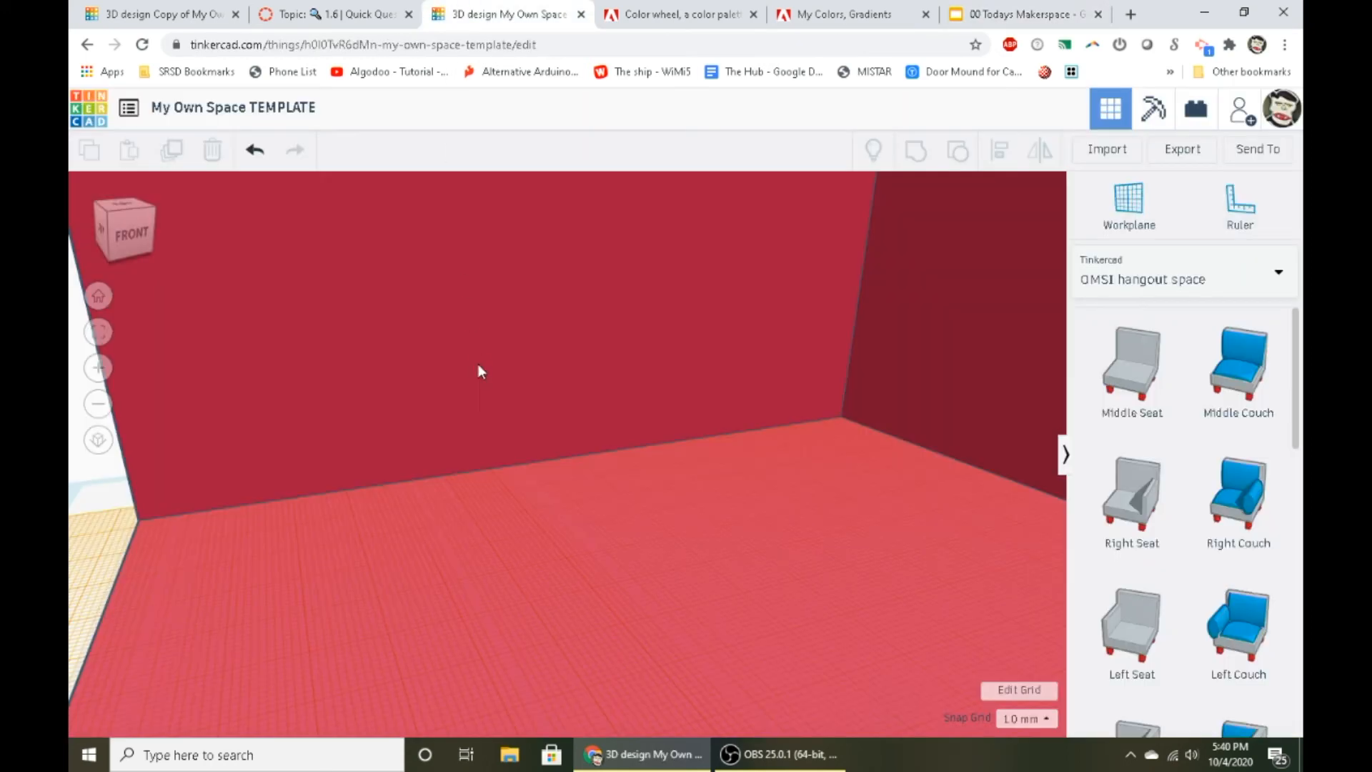
{"action": "right_click_drag", "start_coordinate": [478, 363], "coordinate": [637, 540]}
{"action": "middle_click_drag", "start_coordinate": [637, 540], "coordinate": [415, 363]}
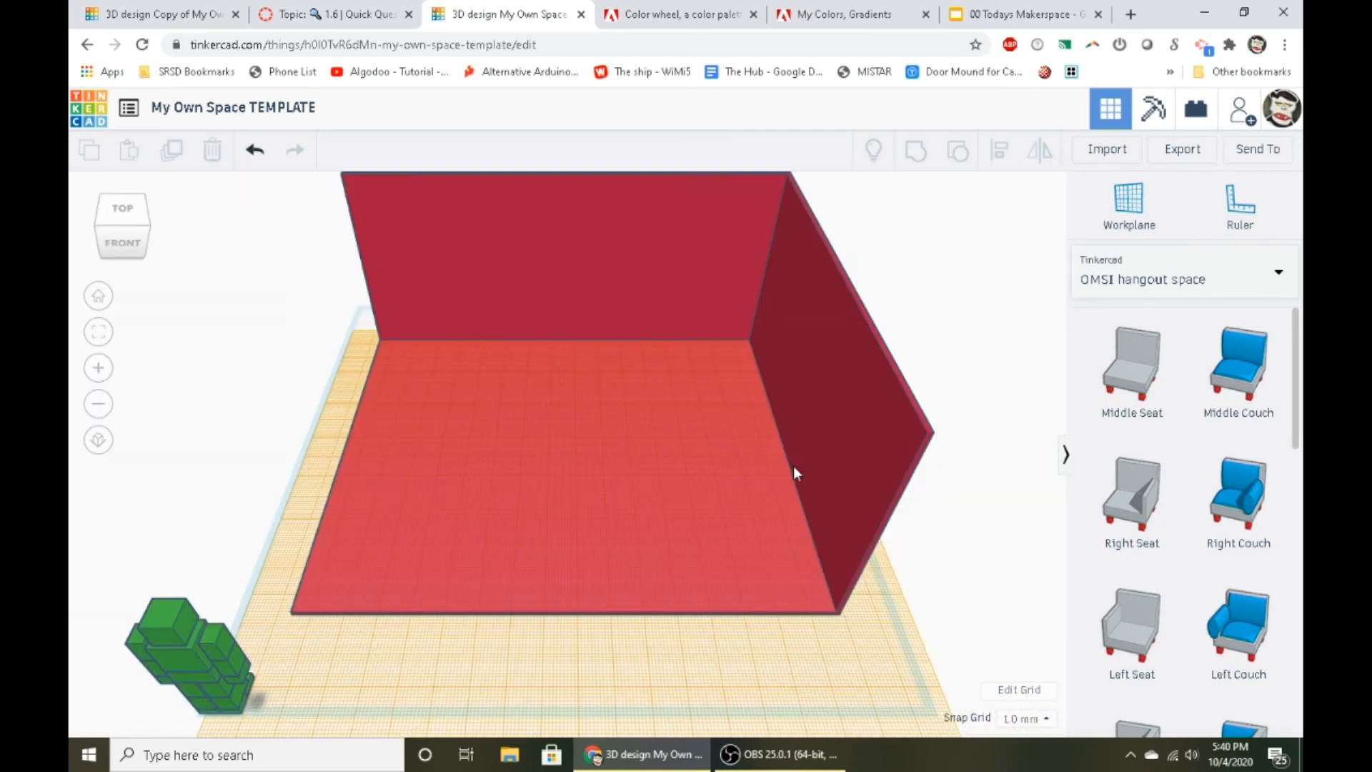
{"action": "left_click", "coordinate": [1144, 279]}
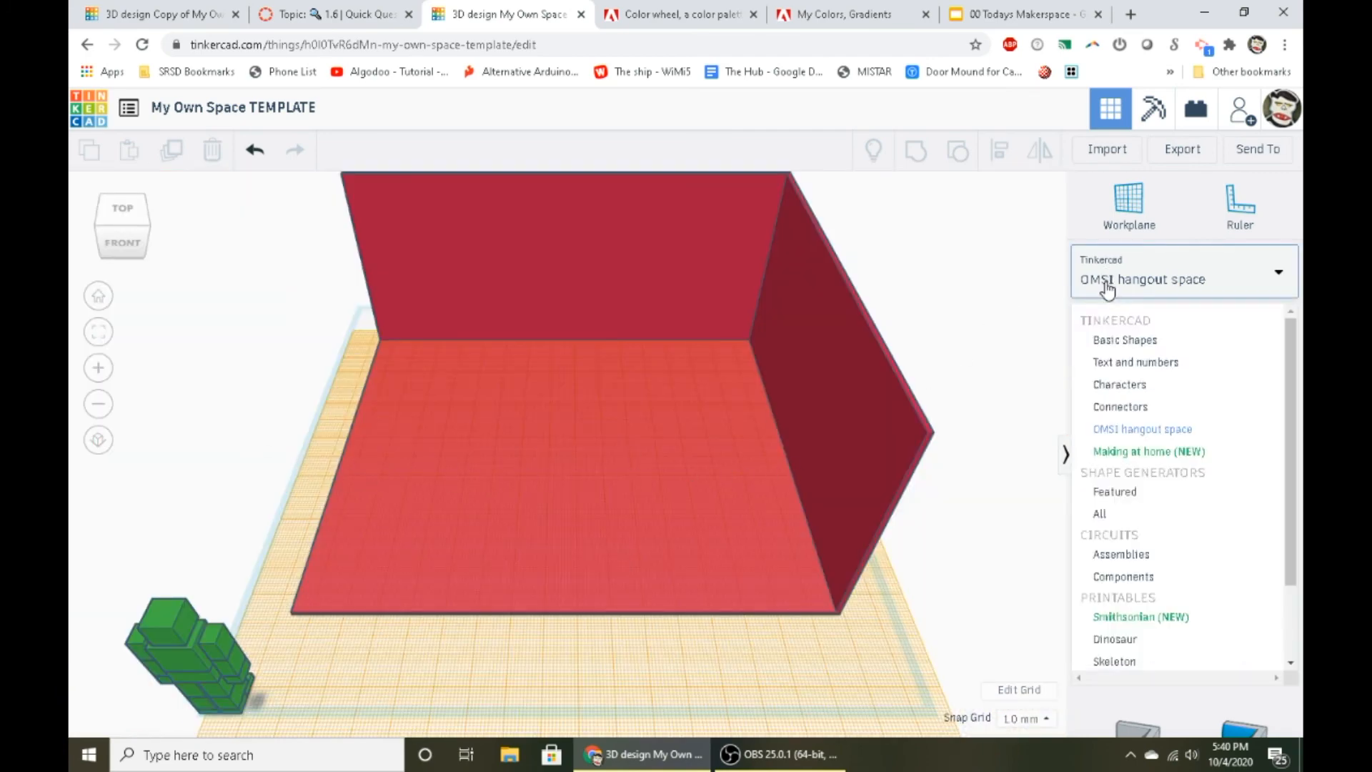
{"action": "left_click", "coordinate": [1123, 342]}
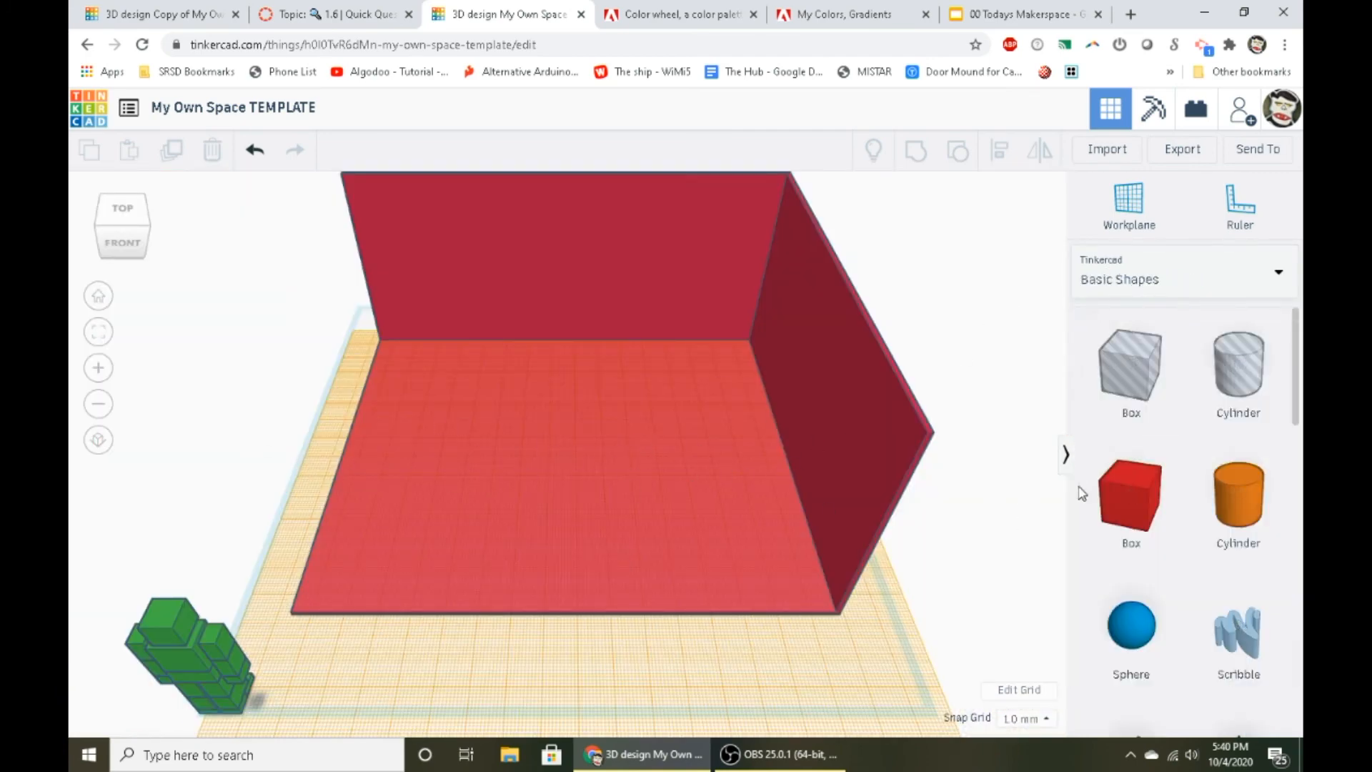
- Place a box, a cylinder, a sphere and two more cylinders in a row across the red room's floor
{"action": "left_click_drag", "start_coordinate": [1118, 500], "coordinate": [395, 493]}
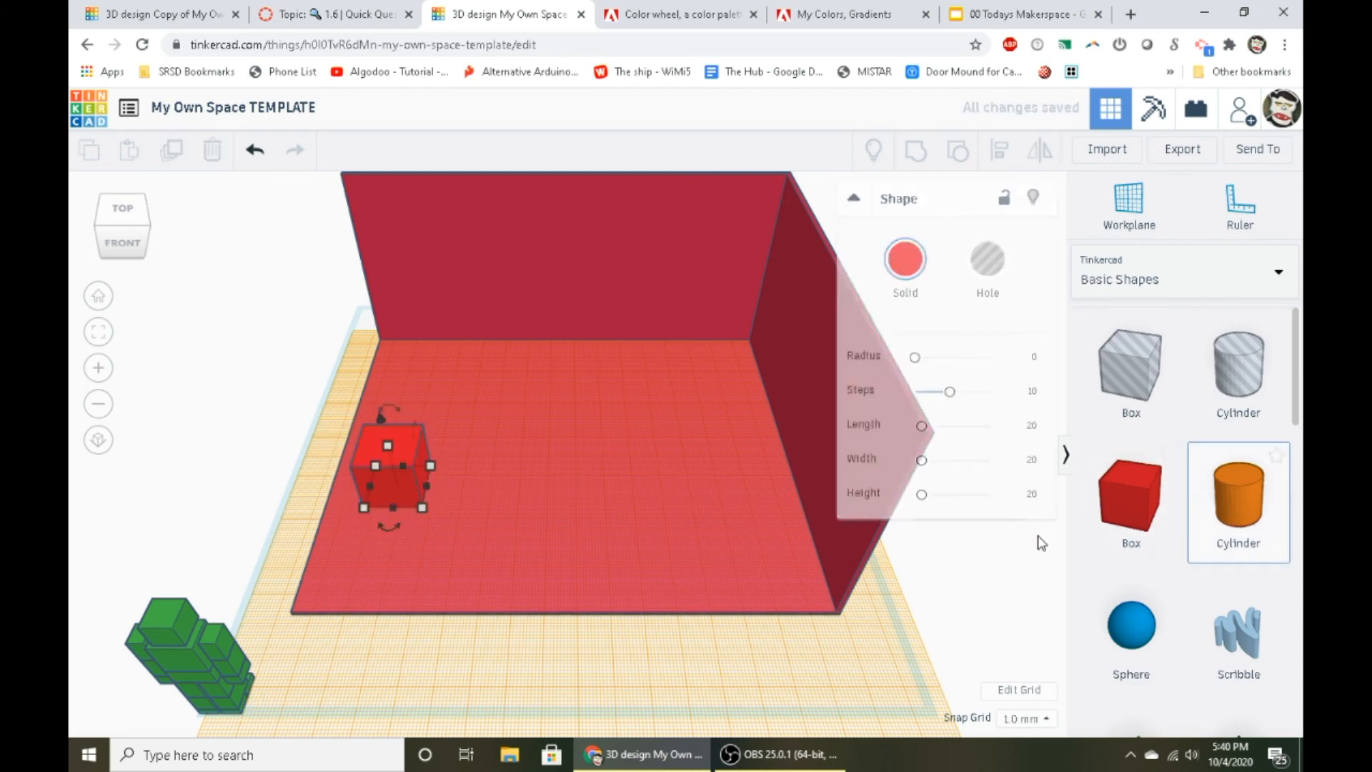
{"action": "left_click_drag", "start_coordinate": [1041, 543], "coordinate": [513, 497]}
{"action": "left_click_drag", "start_coordinate": [1151, 654], "coordinate": [577, 486]}
{"action": "left_click_drag", "start_coordinate": [1238, 500], "coordinate": [644, 495]}
{"action": "left_click_drag", "start_coordinate": [1238, 500], "coordinate": [808, 520]}
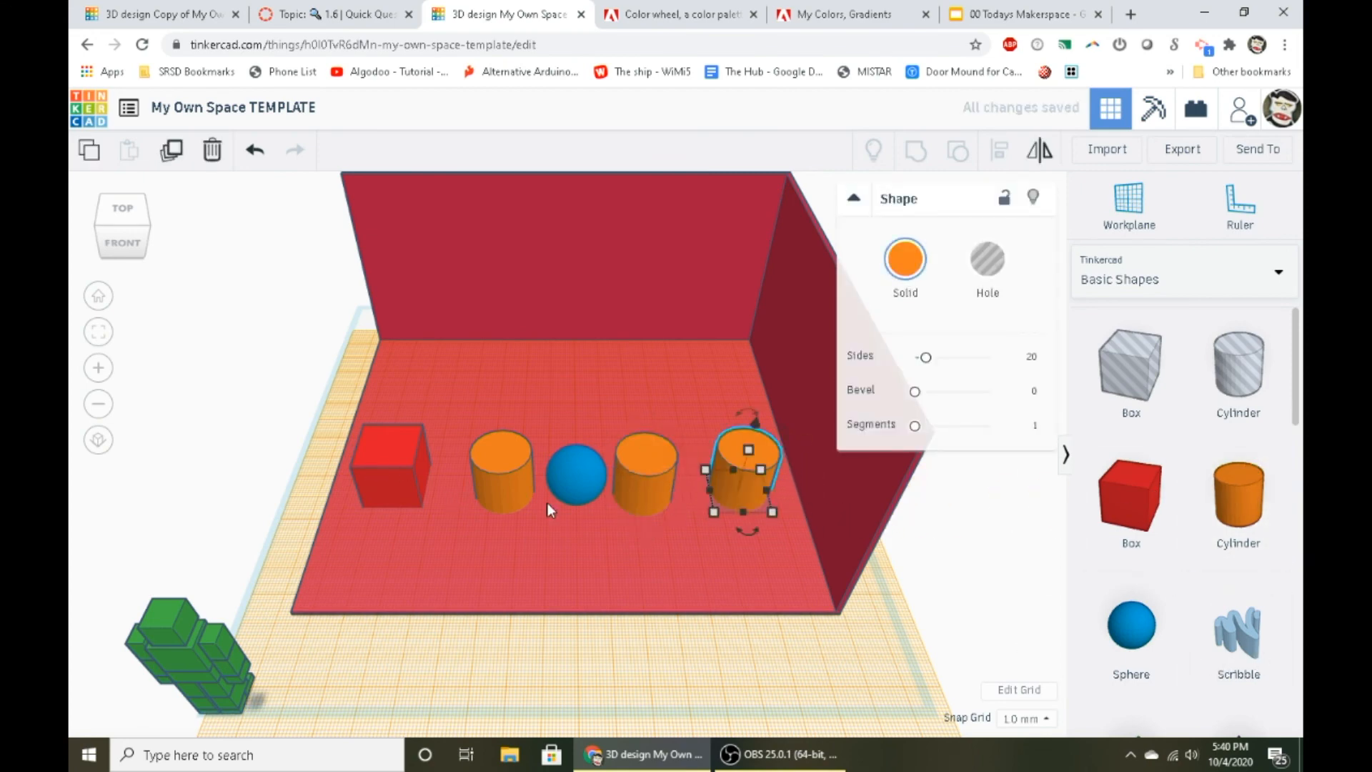
- Select all five shapes in the row together, and clear the selection
{"action": "left_click", "coordinate": [660, 483], "text": "shift"}
{"action": "left_click", "coordinate": [577, 480], "text": "shift"}
{"action": "left_click", "coordinate": [478, 466], "text": "shift"}
{"action": "left_click", "coordinate": [385, 459], "text": "shift"}
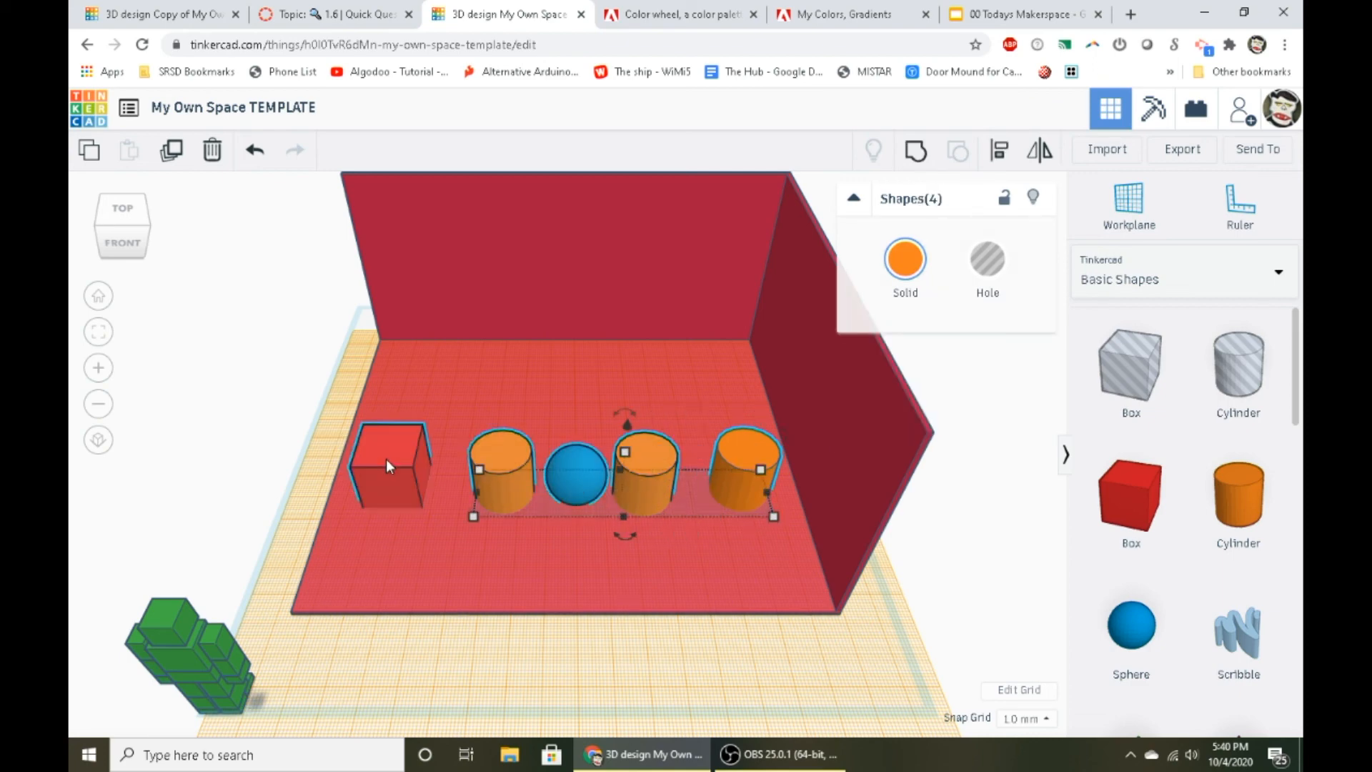
{"action": "scroll", "coordinate": [459, 530], "scroll_direction": "up", "scroll_amount": 2}
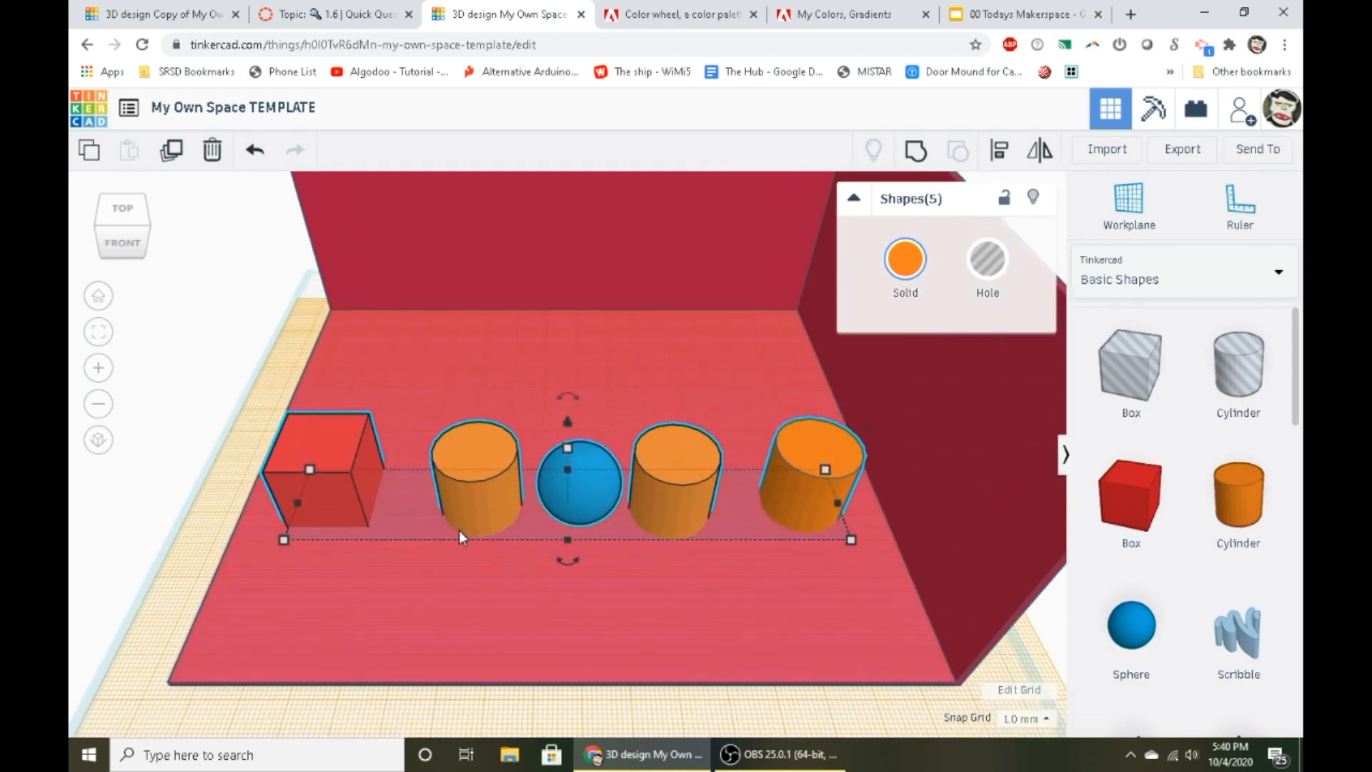
{"action": "left_click", "coordinate": [400, 546]}
- Move the box toward the back wall with a cylinder beside it, and raise the sphere to sit on the box
{"action": "left_click_drag", "start_coordinate": [324, 478], "coordinate": [379, 446]}
{"action": "left_click_drag", "start_coordinate": [443, 394], "coordinate": [498, 385]}
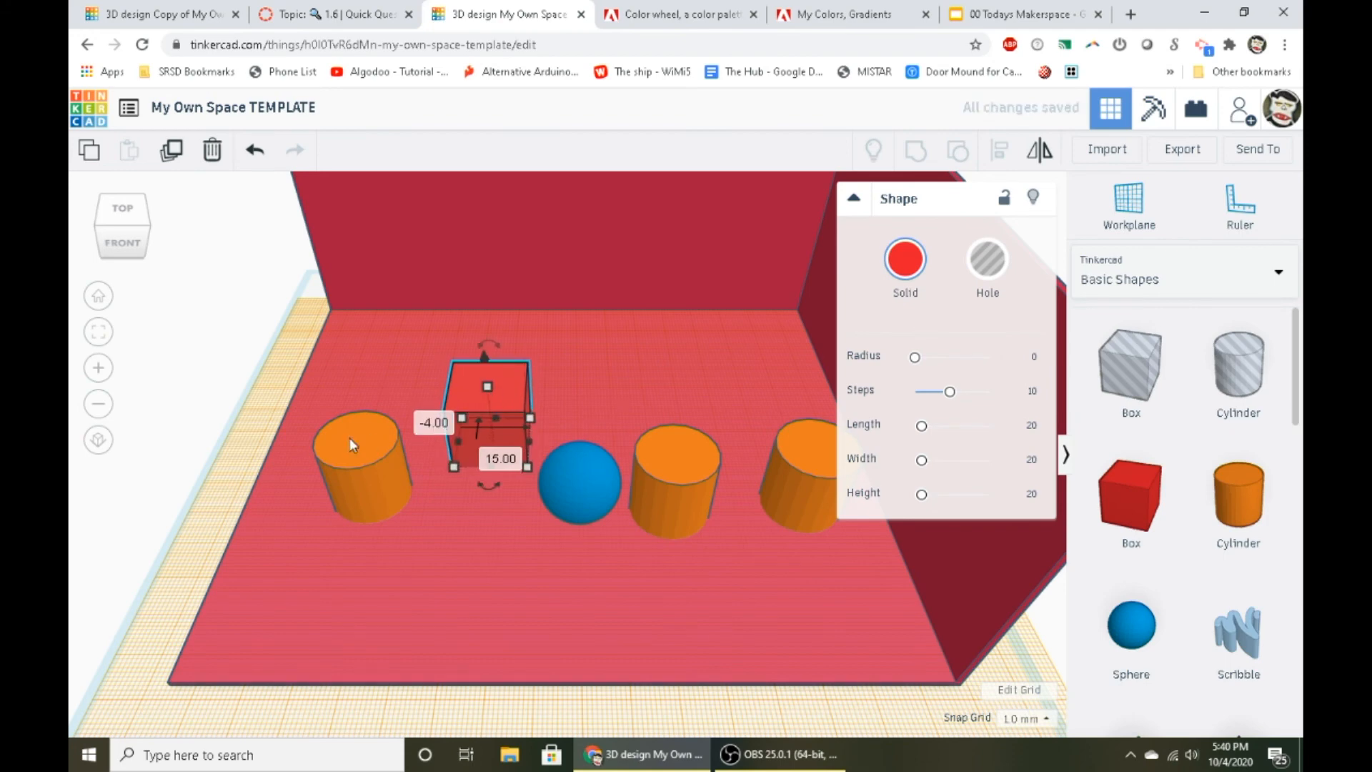
{"action": "left_click_drag", "start_coordinate": [349, 437], "coordinate": [422, 418]}
{"action": "left_click", "coordinate": [583, 501]}
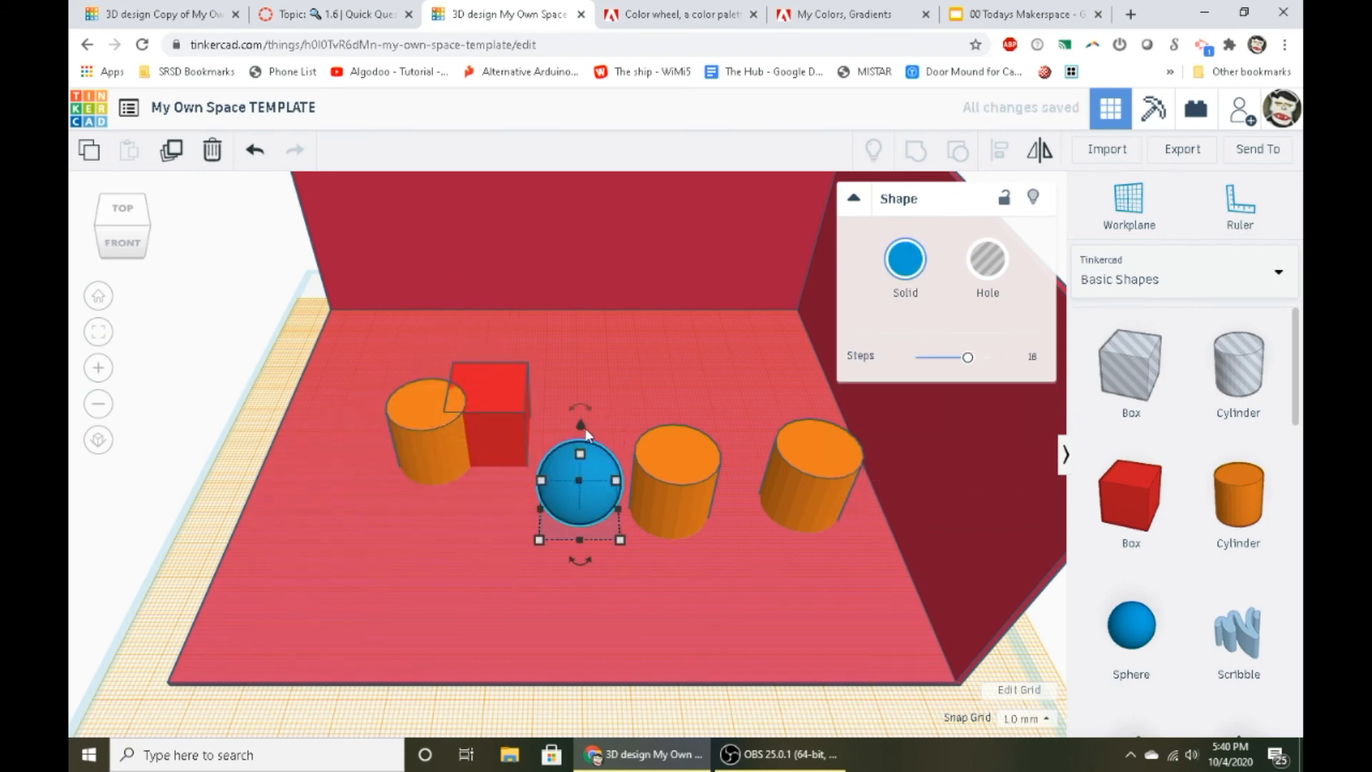
{"action": "left_click_drag", "start_coordinate": [579, 424], "coordinate": [590, 338]}
{"action": "left_click_drag", "start_coordinate": [563, 396], "coordinate": [486, 375]}
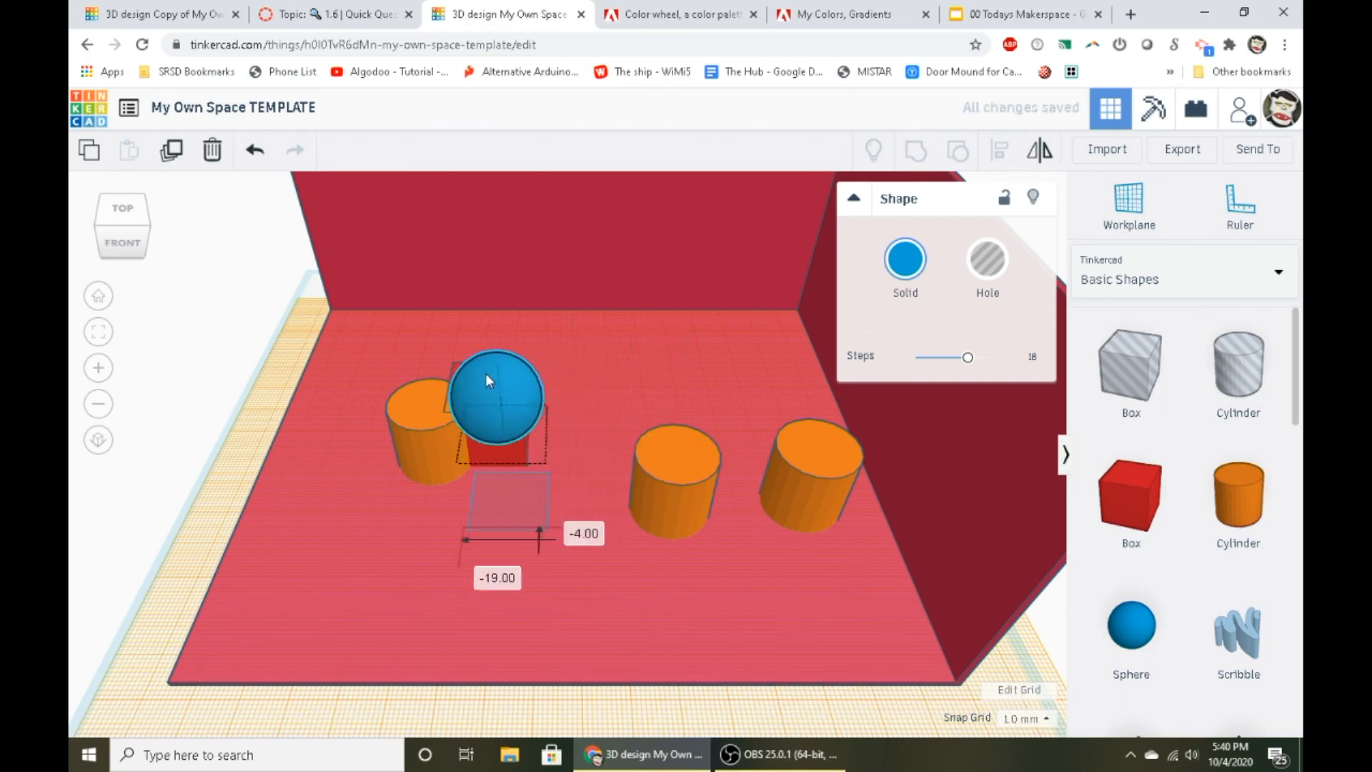
{"action": "scroll", "coordinate": [500, 353], "scroll_direction": "up", "scroll_amount": 5}
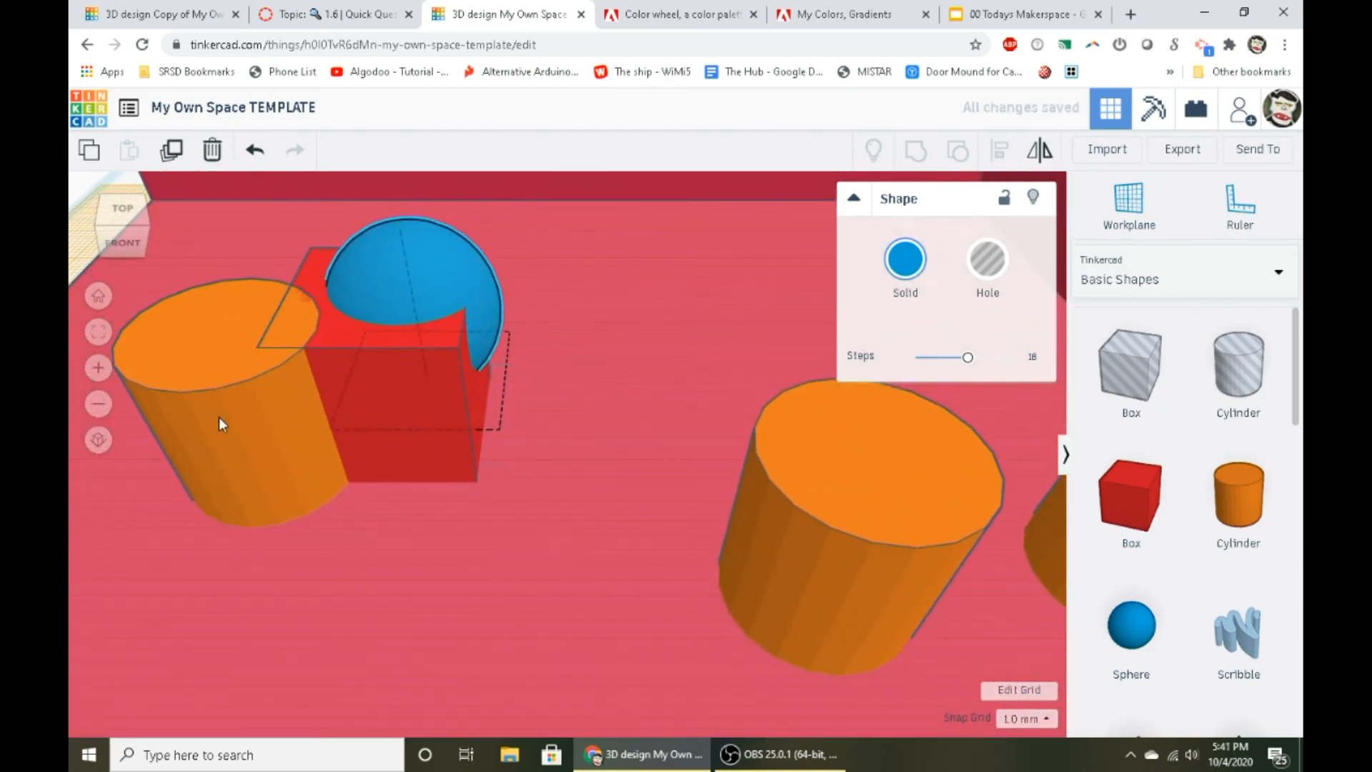
- Push the cylinder into the box, tilt it about 46° and raise it 11 mm
{"action": "left_click_drag", "start_coordinate": [220, 419], "coordinate": [285, 353]}
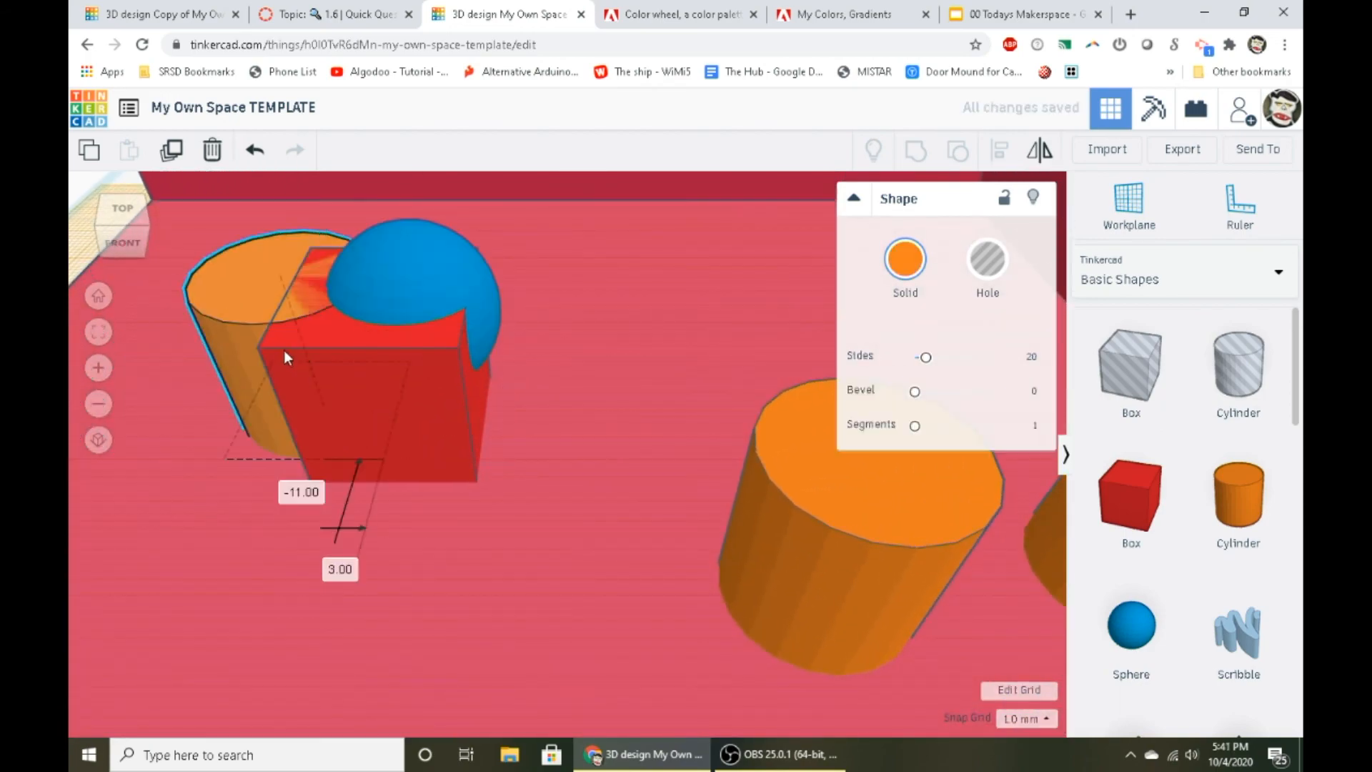
{"action": "scroll", "coordinate": [272, 327], "scroll_direction": "down", "scroll_amount": 6}
{"action": "scroll", "coordinate": [469, 340], "scroll_direction": "up", "scroll_amount": 3}
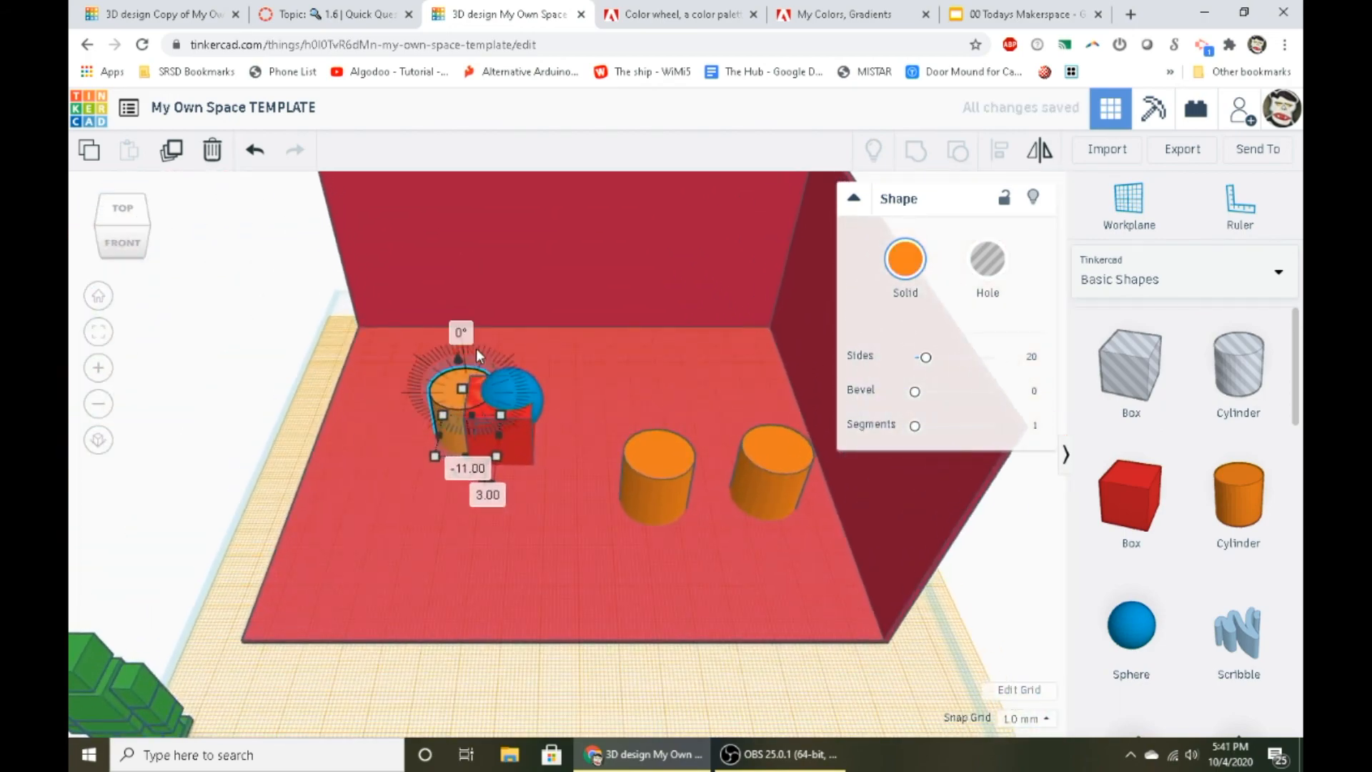
{"action": "left_click_drag", "start_coordinate": [476, 349], "coordinate": [466, 421]}
{"action": "scroll", "coordinate": [495, 405], "scroll_direction": "up", "scroll_amount": 3}
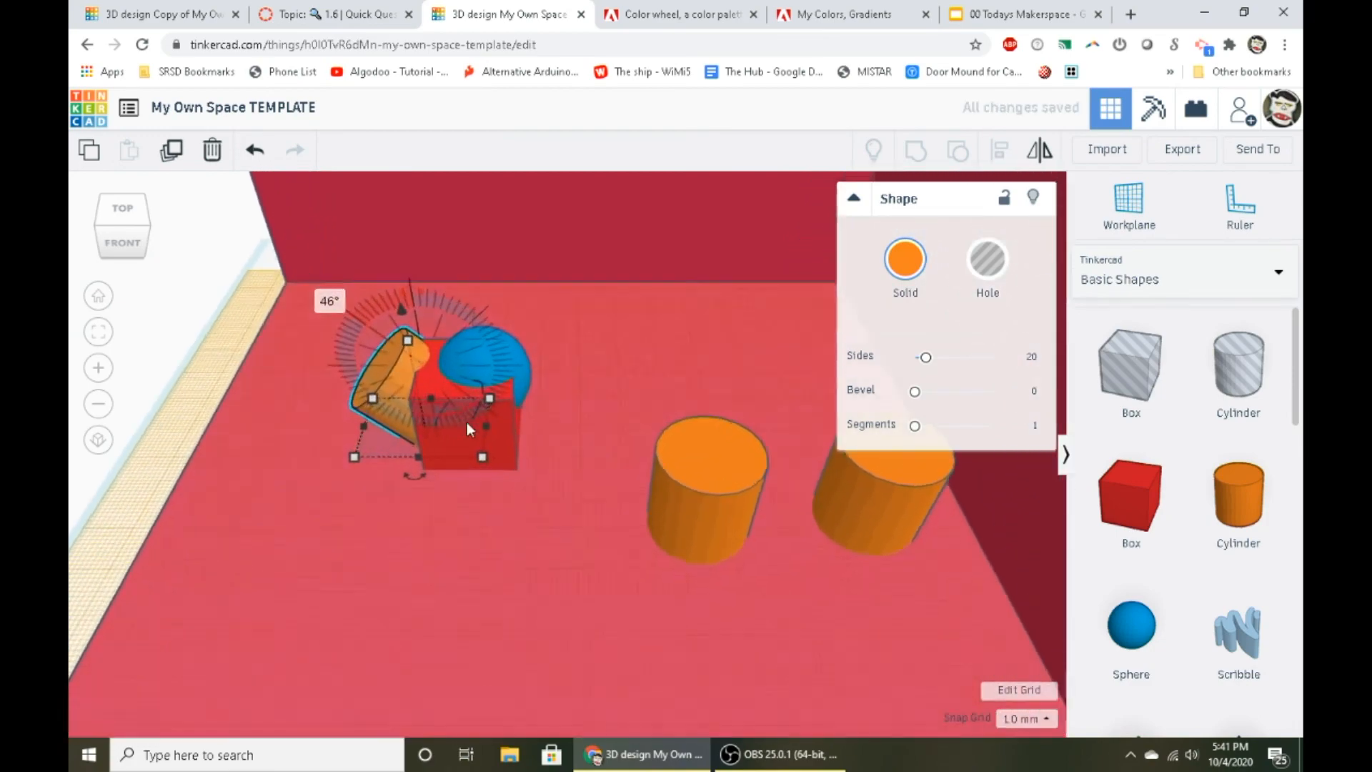
{"action": "right_click_drag", "start_coordinate": [466, 422], "coordinate": [486, 358]}
{"action": "left_click_drag", "start_coordinate": [486, 358], "coordinate": [494, 254]}
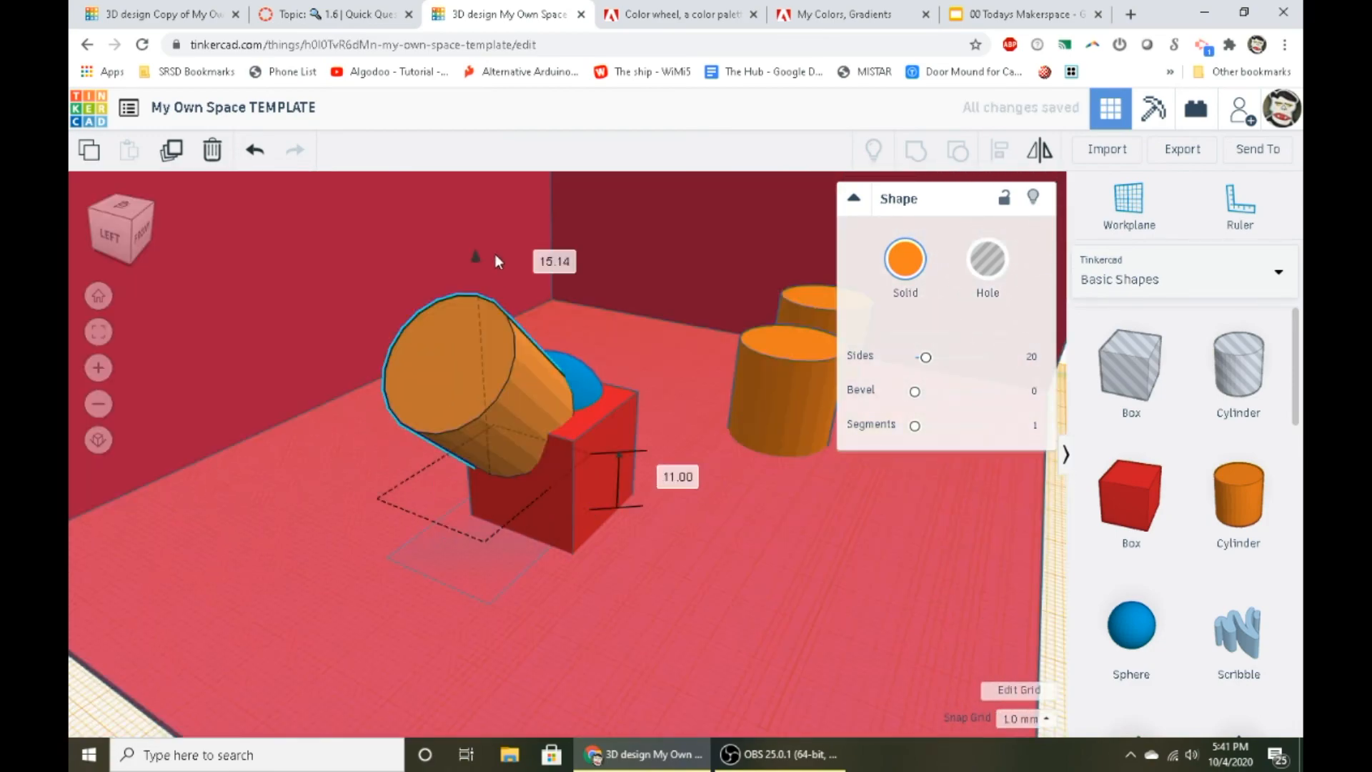
{"action": "right_click_drag", "start_coordinate": [495, 254], "coordinate": [555, 463]}
- Delete the combined cylinder, sphere and box, and the two remaining cylinders, from the room's floor
{"action": "left_click", "coordinate": [597, 483]}
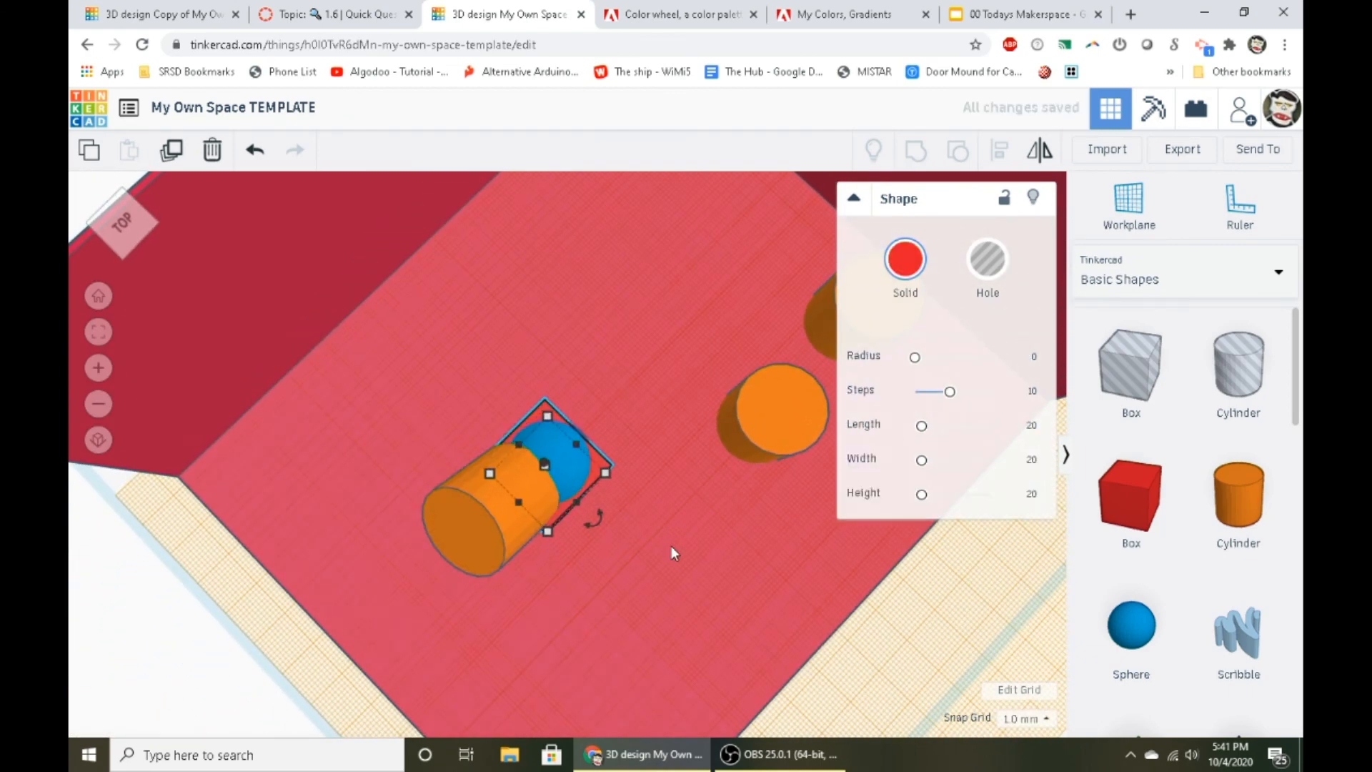
{"action": "right_click_drag", "start_coordinate": [671, 546], "coordinate": [462, 347]}
{"action": "left_click", "coordinate": [462, 349]}
{"action": "left_click", "coordinate": [543, 423], "text": "shift"}
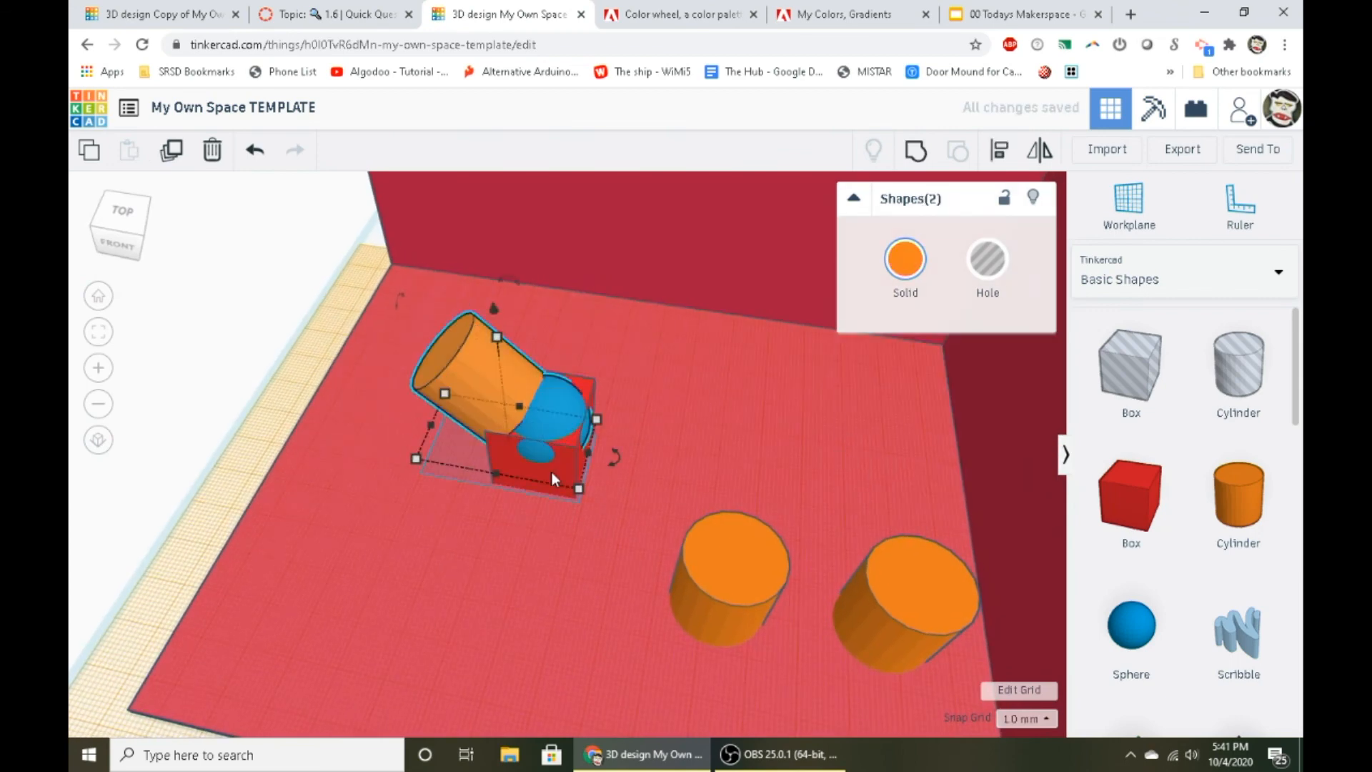
{"action": "left_click", "coordinate": [551, 470], "text": "shift"}
{"action": "key", "text": "Delete"}
{"action": "left_click", "coordinate": [780, 562]}
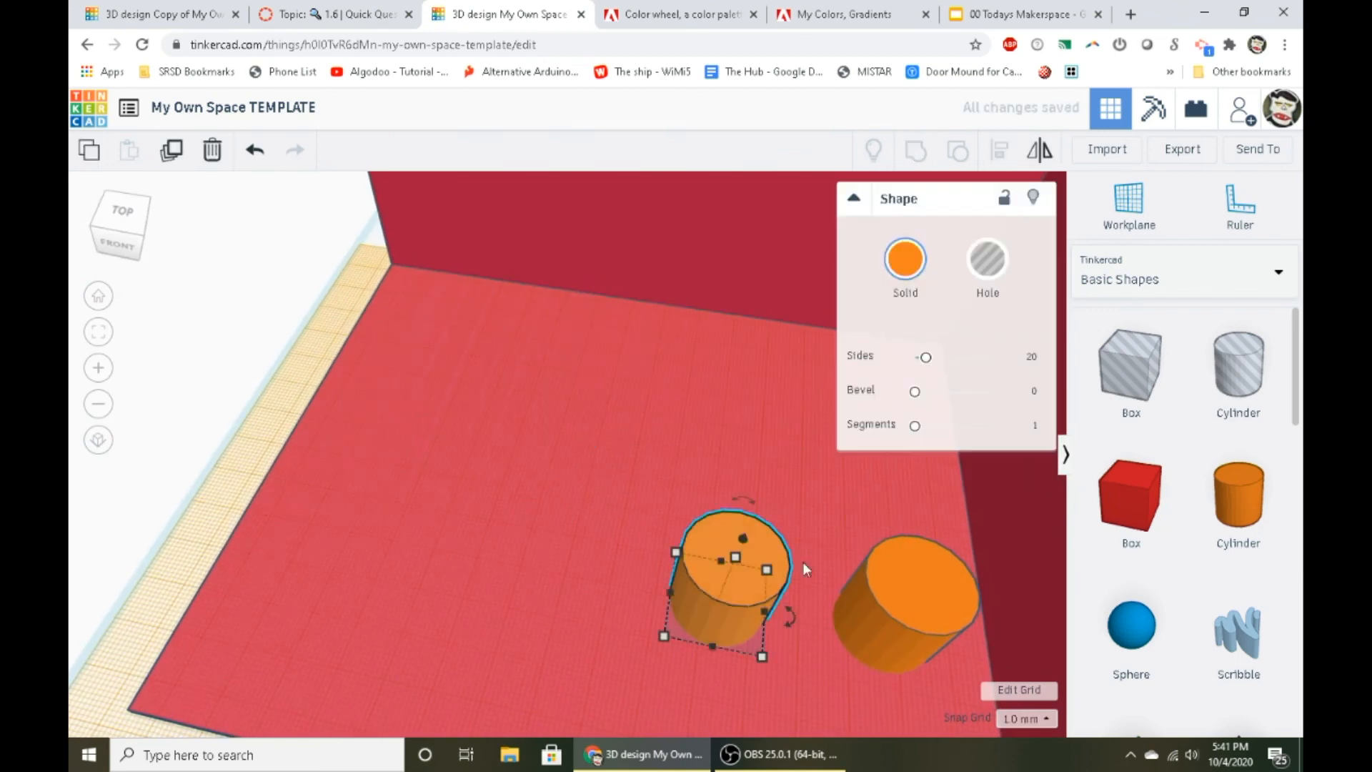
{"action": "key", "text": "Delete"}
{"action": "left_click", "coordinate": [920, 591]}
{"action": "scroll", "coordinate": [961, 527], "scroll_direction": "down", "scroll_amount": 10}
{"action": "scroll", "coordinate": [1044, 538], "scroll_direction": "up", "scroll_amount": 4}
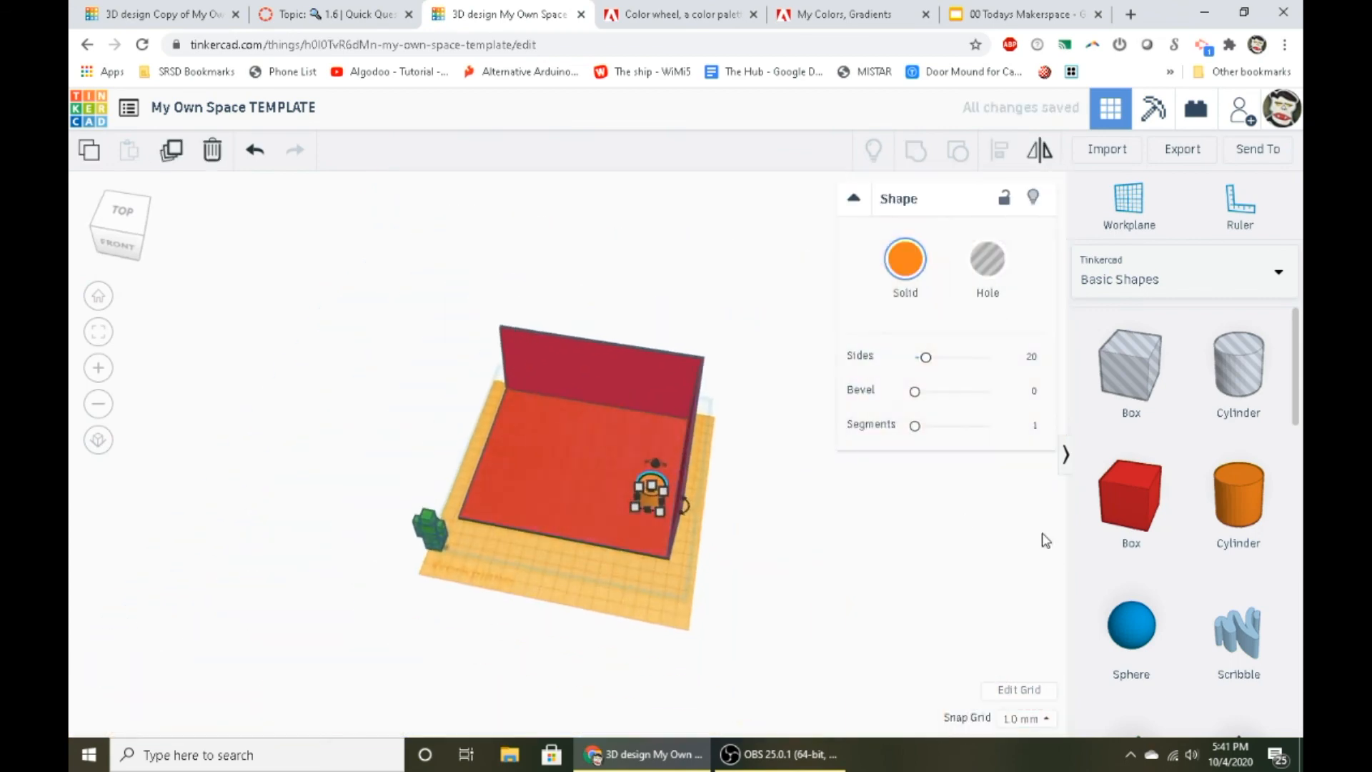
{"action": "key", "text": "Delete"}
- Place a yellow pyramid, a blue wedge and a pink half sphere apart on the floor and view them from several angles
{"action": "scroll", "coordinate": [1230, 594], "scroll_direction": "down", "scroll_amount": 6}
{"action": "left_click_drag", "start_coordinate": [1234, 596], "coordinate": [608, 534]}
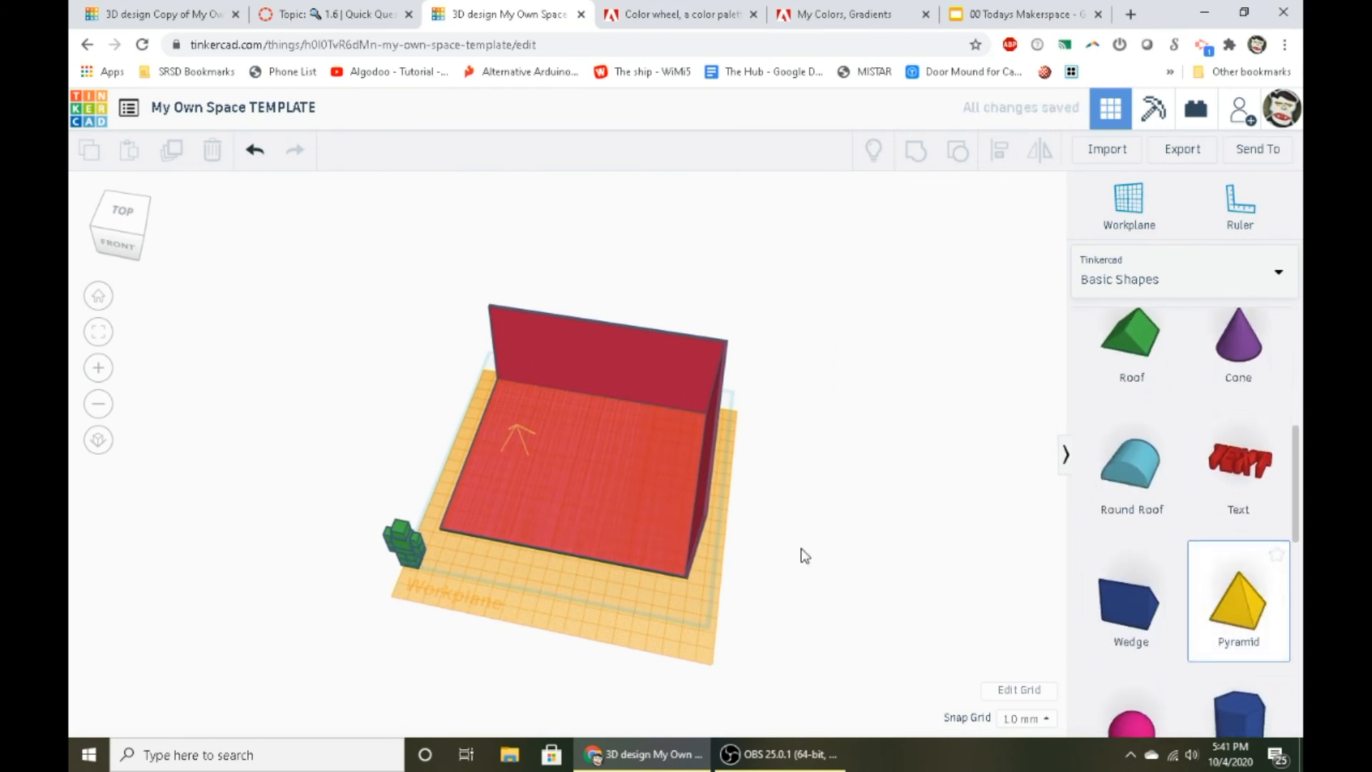
{"action": "left_click_drag", "start_coordinate": [805, 556], "coordinate": [516, 440]}
{"action": "left_click_drag", "start_coordinate": [1129, 604], "coordinate": [576, 487]}
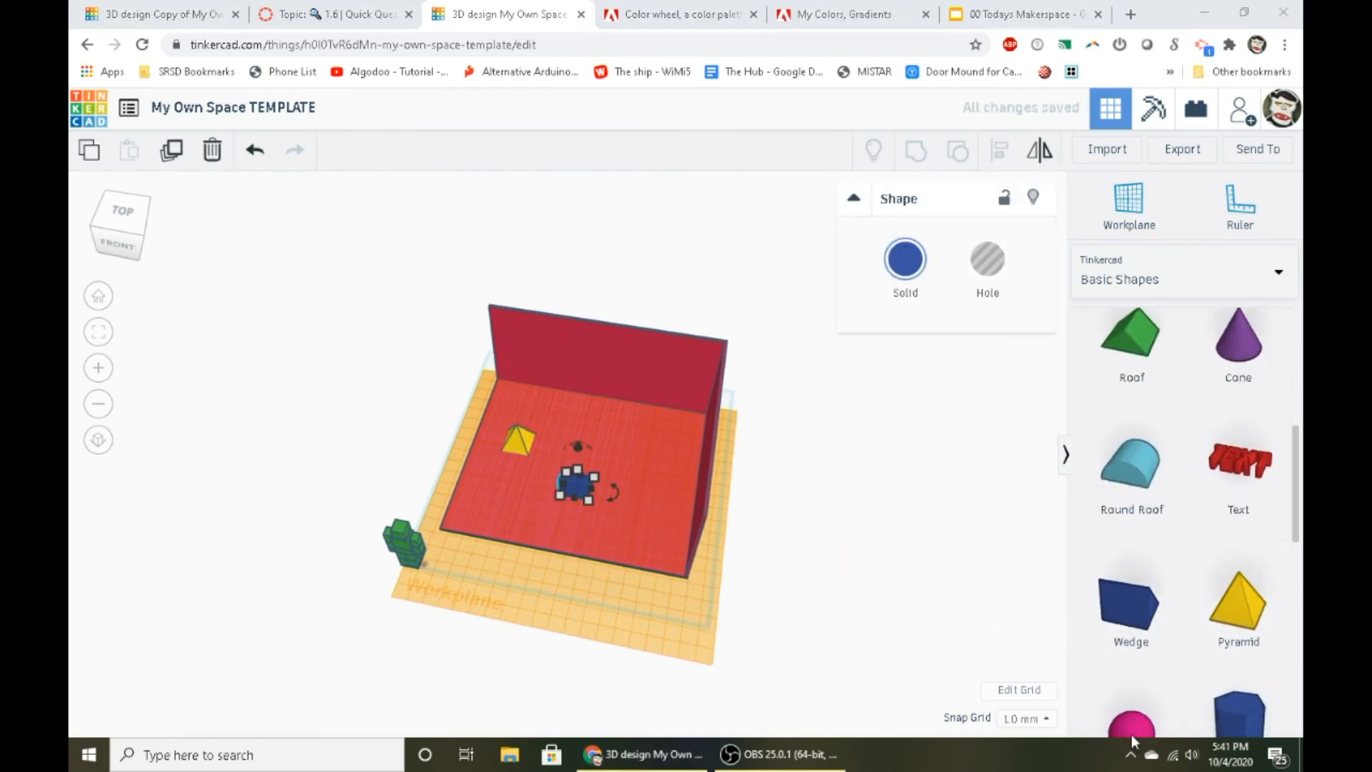
{"action": "left_click_drag", "start_coordinate": [1131, 736], "coordinate": [633, 456]}
{"action": "scroll", "coordinate": [607, 509], "scroll_direction": "up", "scroll_amount": 5}
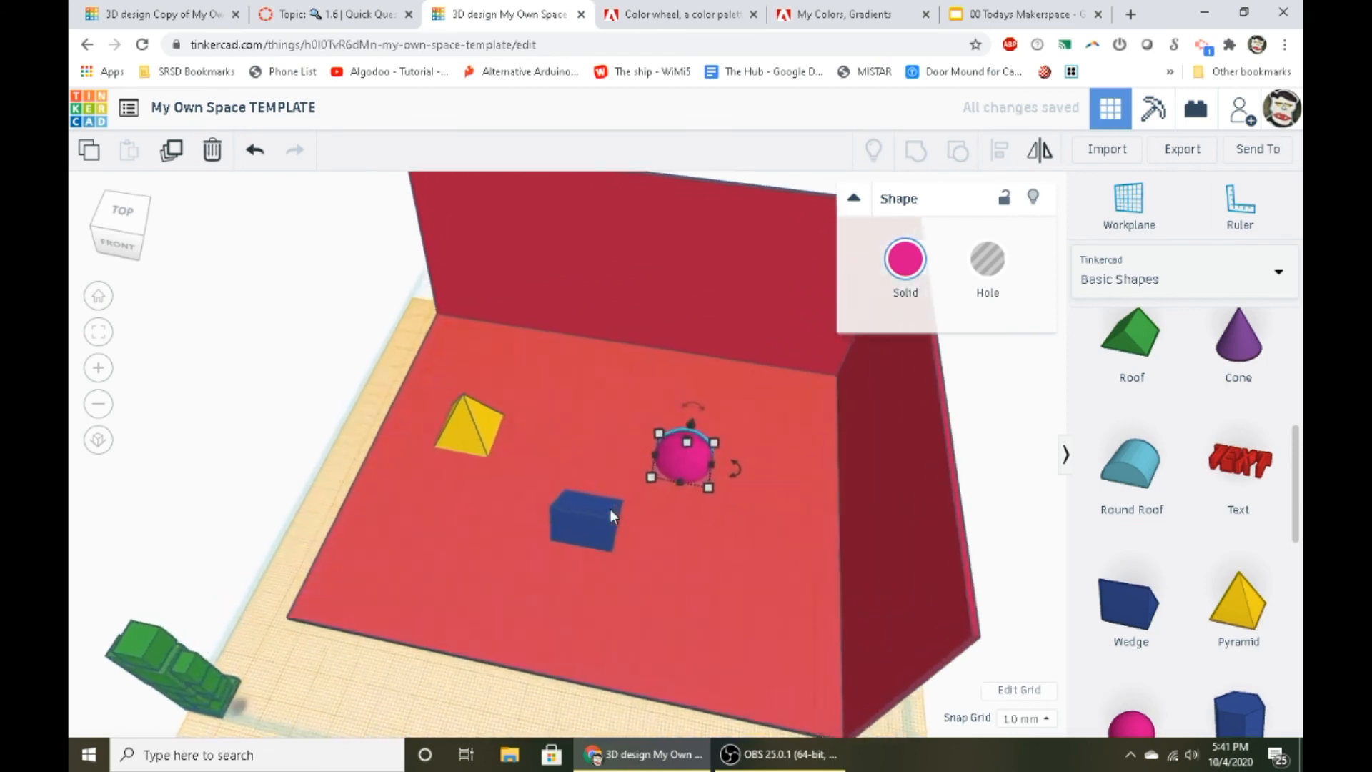
{"action": "right_click_drag", "start_coordinate": [610, 509], "coordinate": [609, 623]}
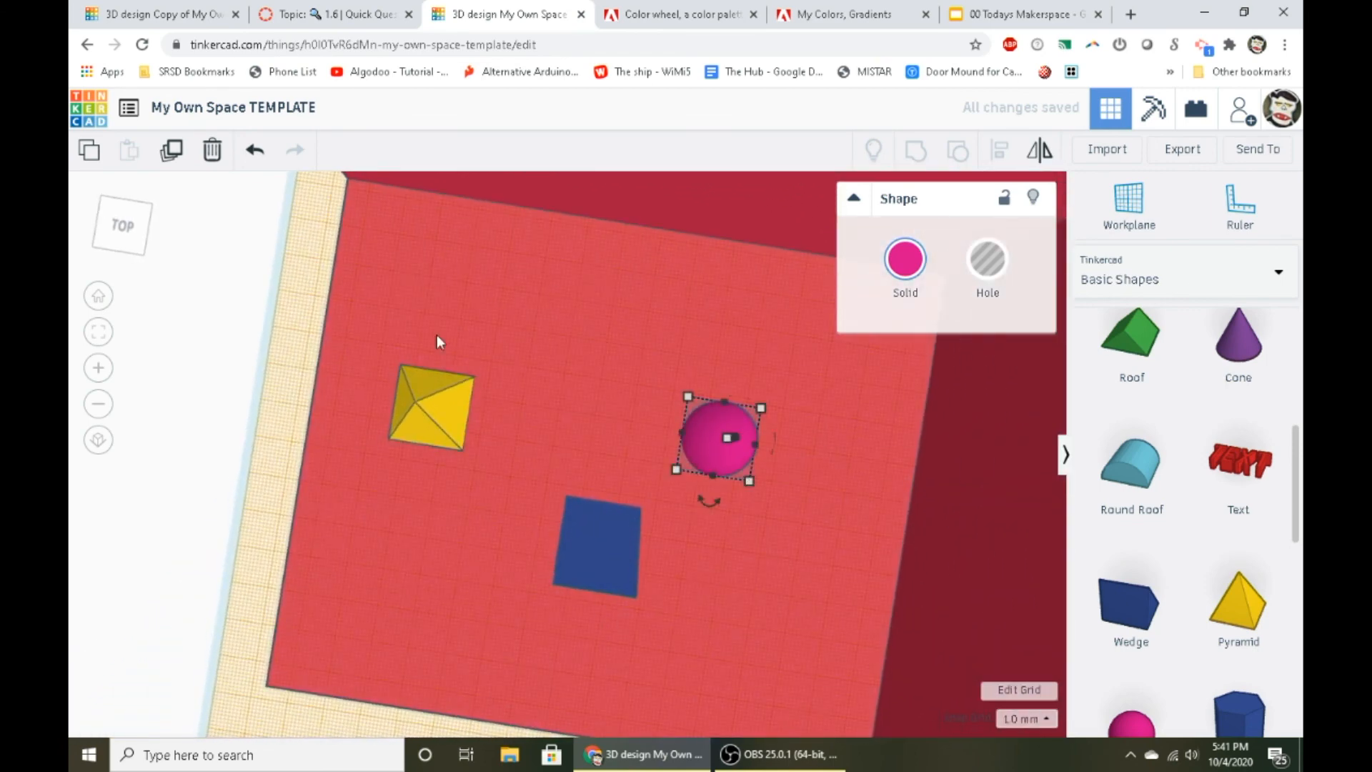
{"action": "right_click_drag", "start_coordinate": [428, 564], "coordinate": [586, 503]}
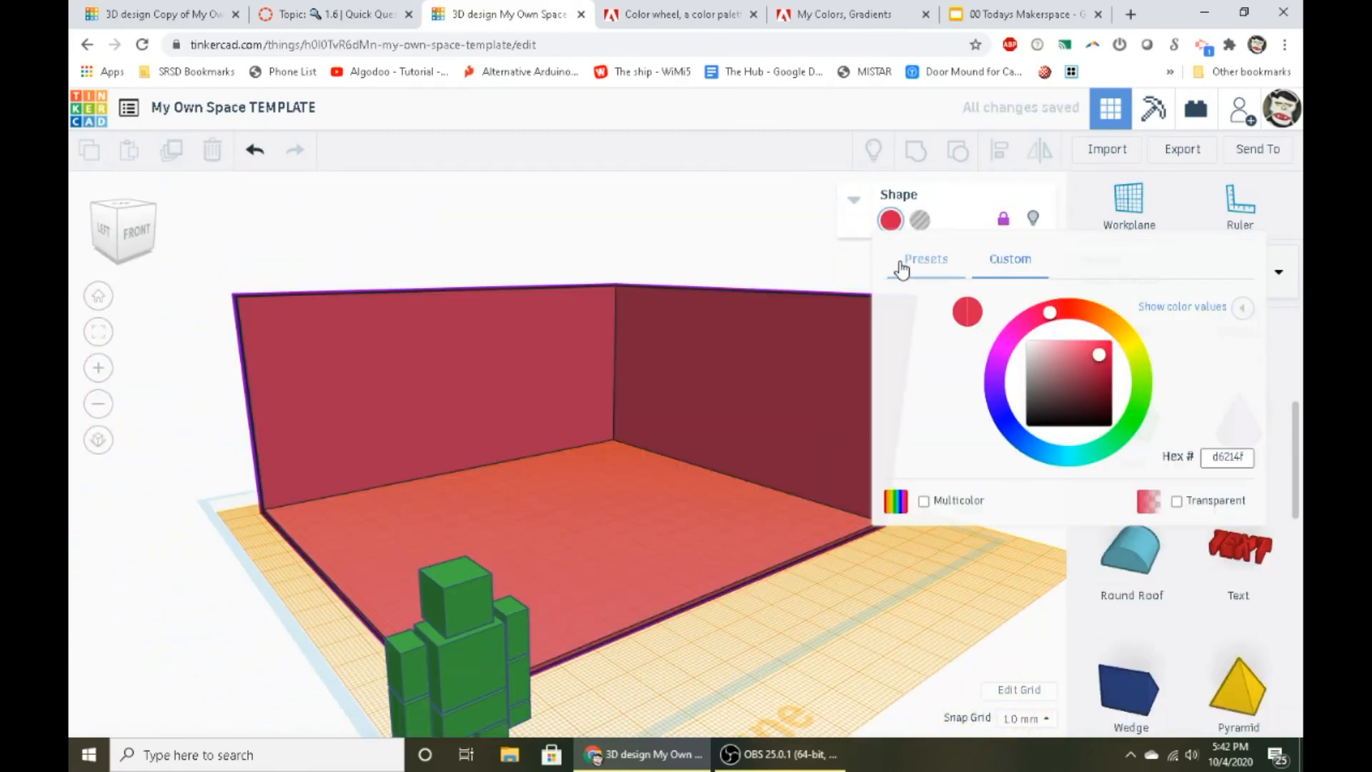
- Change the room's color to light grey and restore the default workplane
{"action": "left_click", "coordinate": [900, 263]}
{"action": "left_click", "coordinate": [1204, 328]}
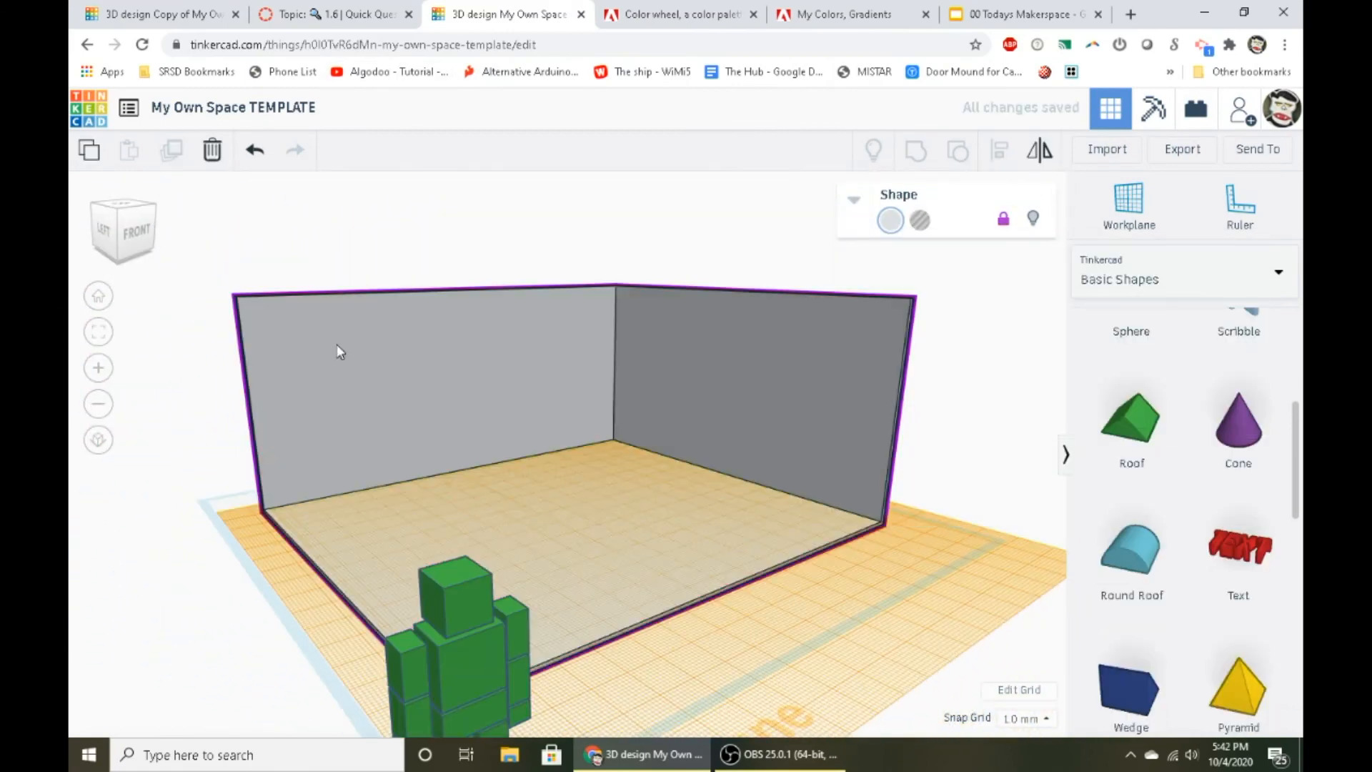
{"action": "left_click", "coordinate": [255, 519]}
{"action": "middle_click_drag", "start_coordinate": [255, 519], "coordinate": [350, 537]}
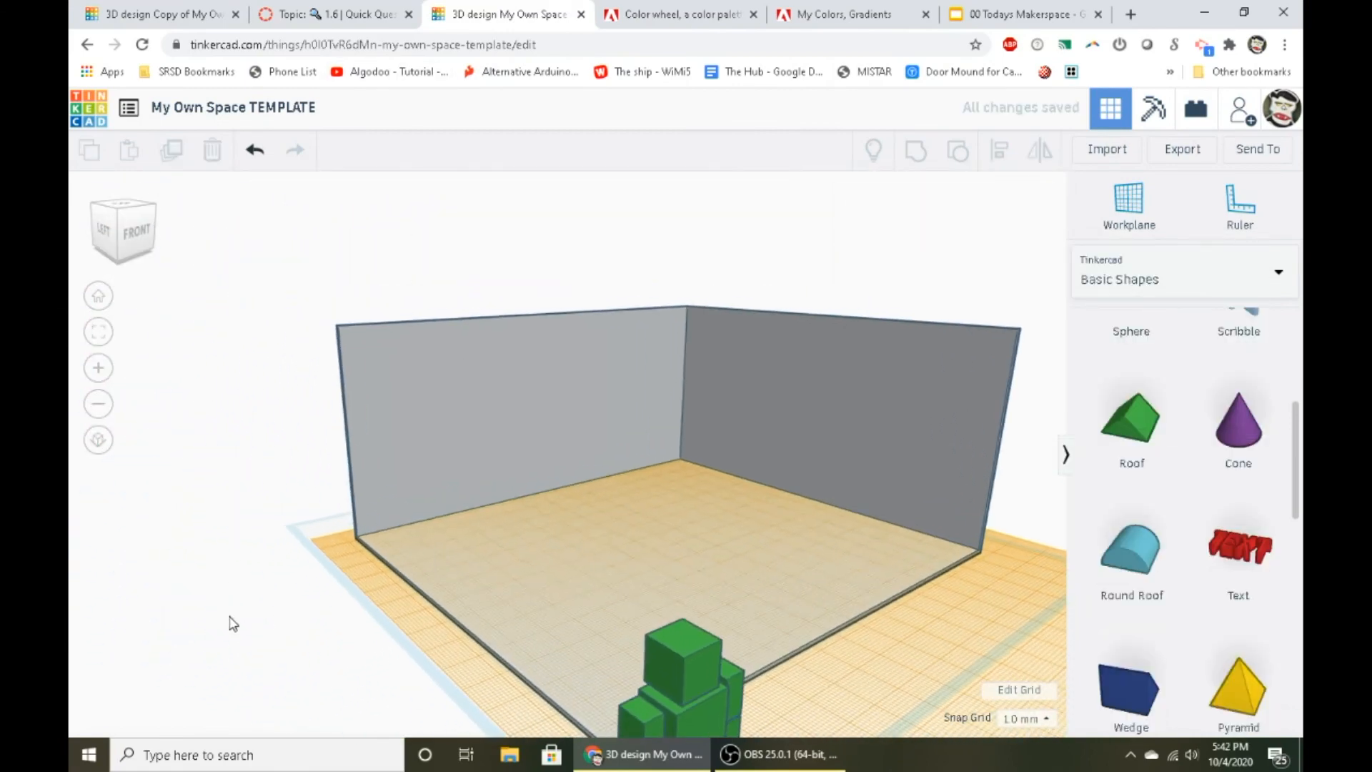
{"action": "left_click", "coordinate": [229, 617]}
{"action": "right_click_drag", "start_coordinate": [370, 630], "coordinate": [288, 677]}
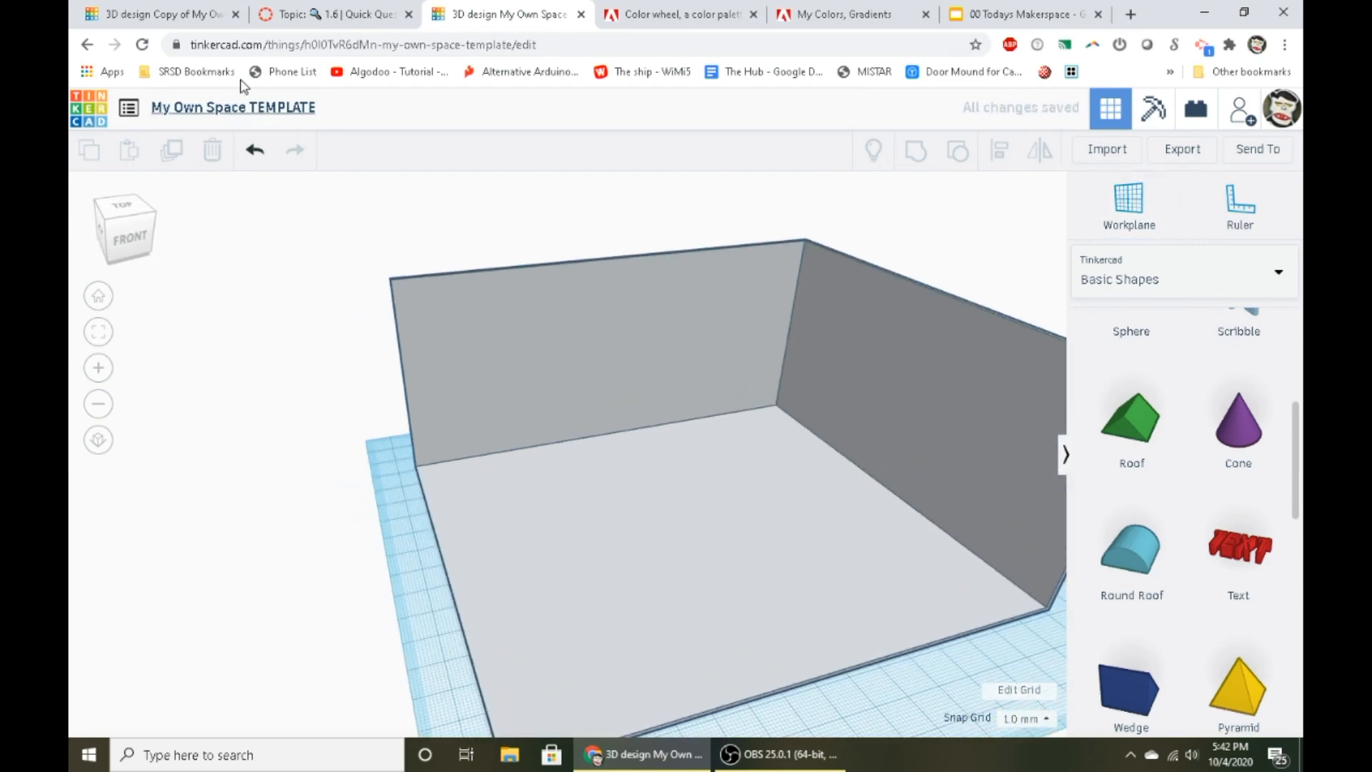
- Review the template and color scheme links on the Canvas page 1.6 "My Own Space" Example Timelapse, and switch to Adobe Color
{"action": "left_click", "coordinate": [351, 29]}
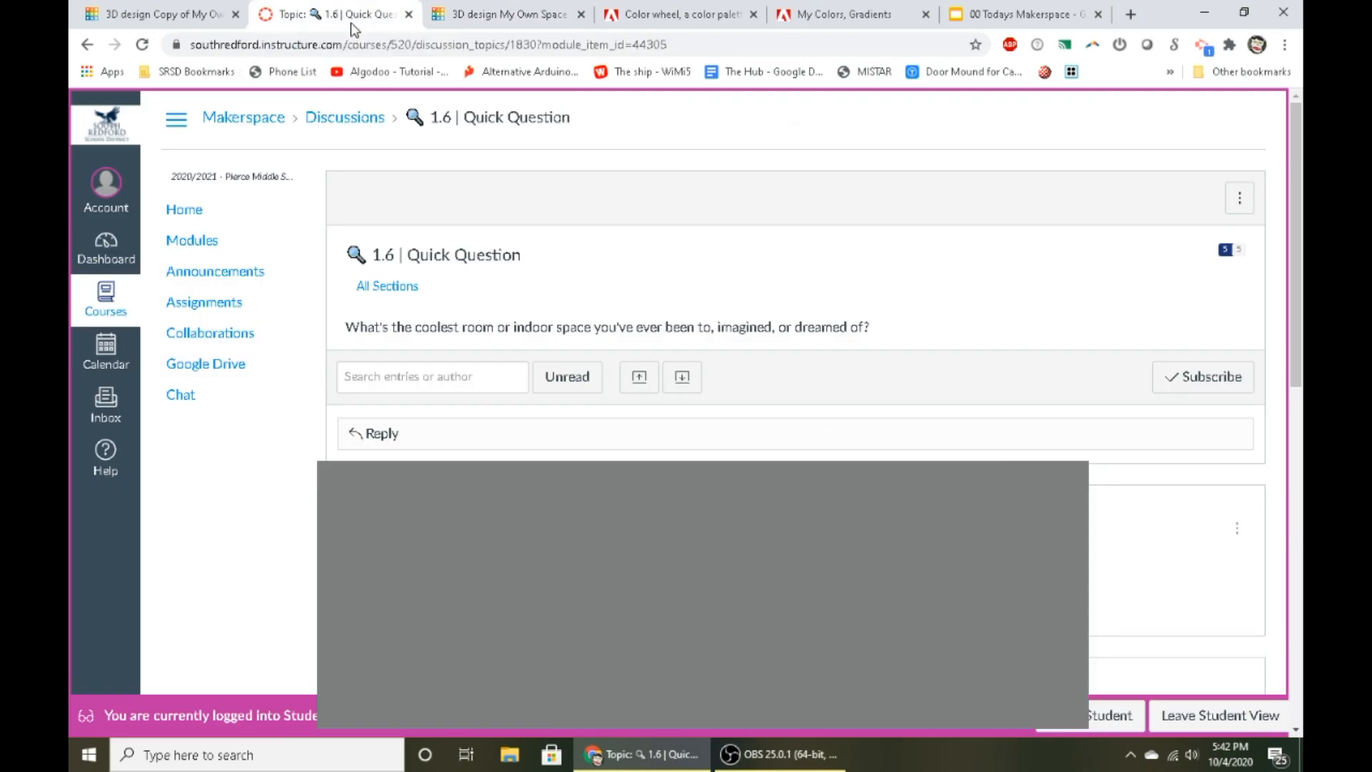
{"action": "left_click_drag", "start_coordinate": [360, 327], "coordinate": [763, 342]}
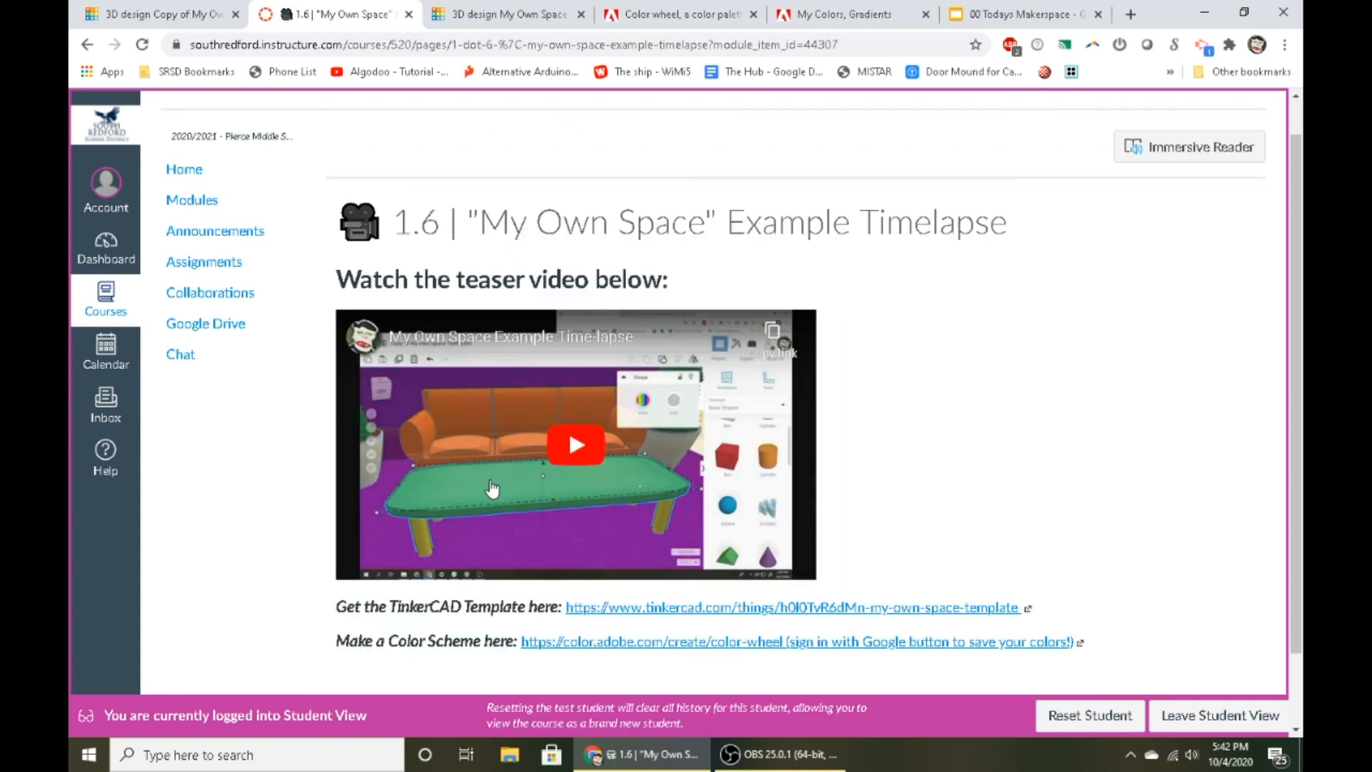
{"action": "scroll", "coordinate": [641, 524], "scroll_direction": "down", "scroll_amount": 1}
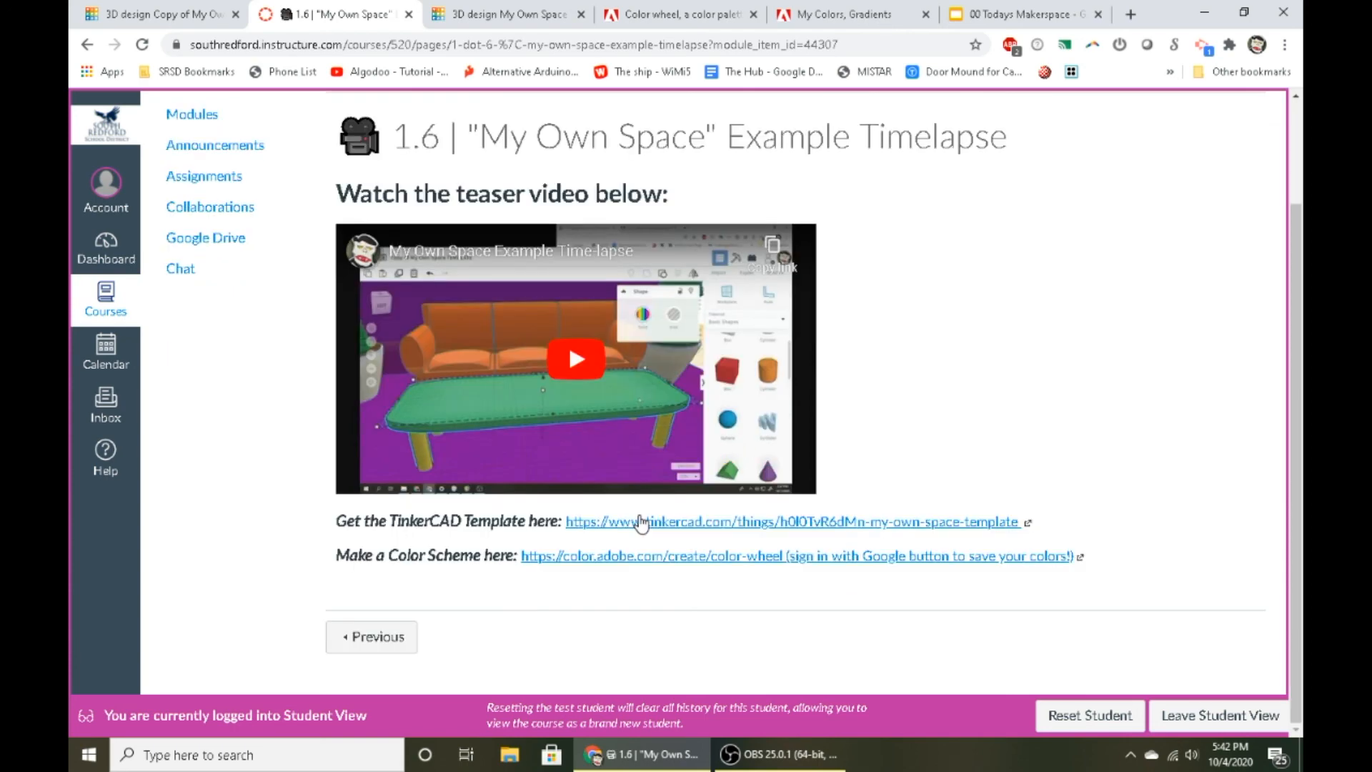
{"action": "left_click", "coordinate": [679, 14]}
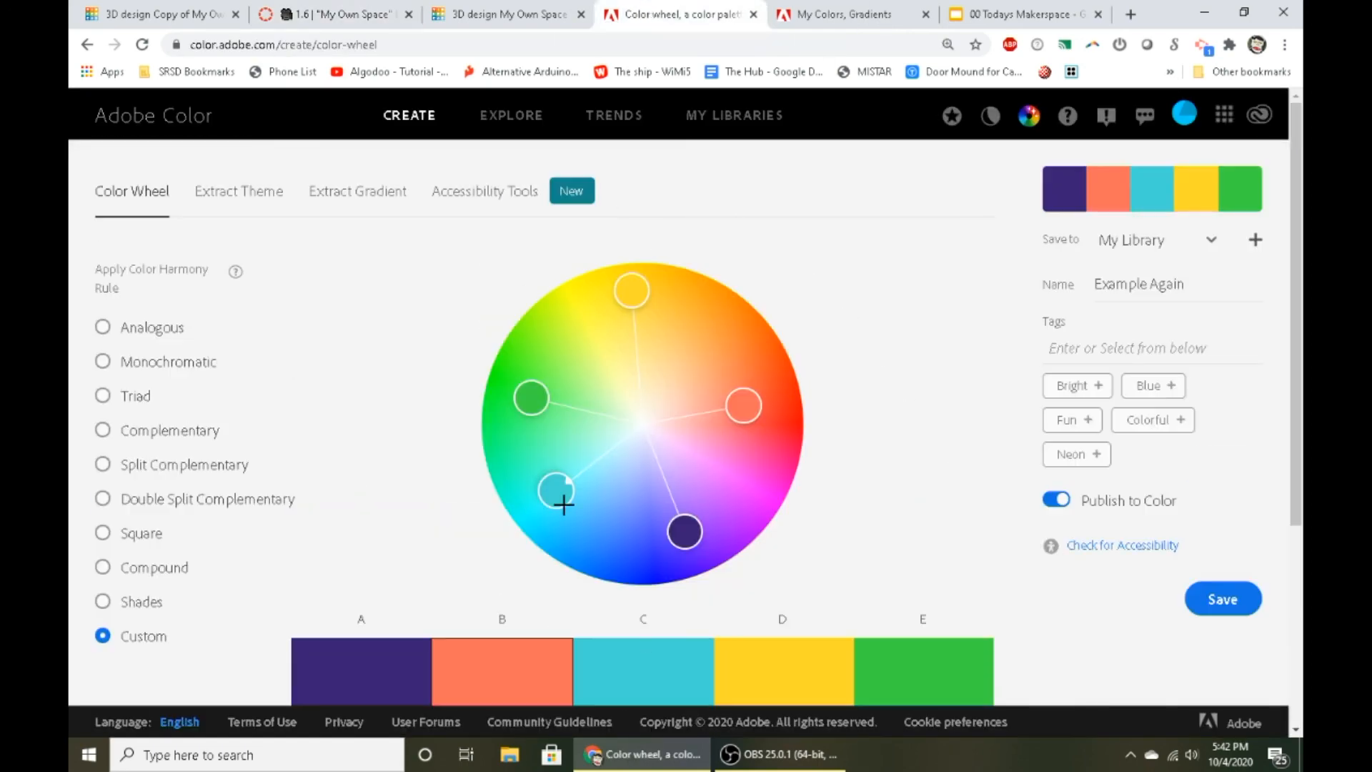